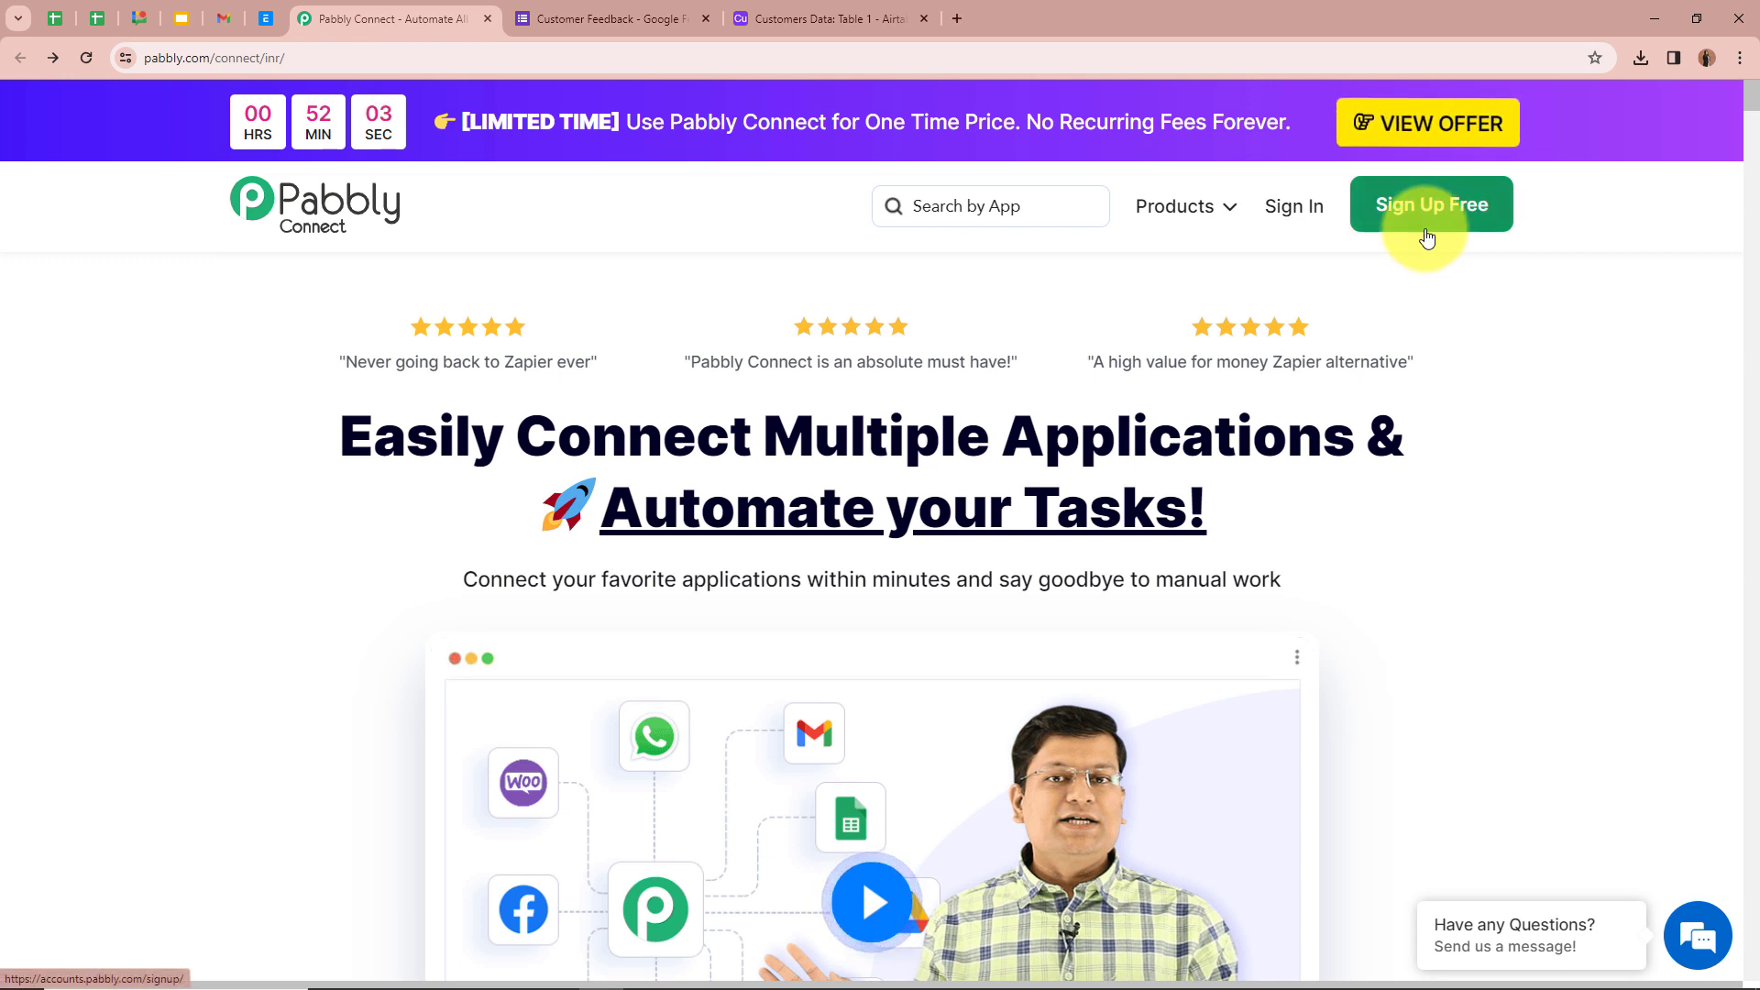
# - Sign in to Pabbly and launch Pabbly Connect from the All Apps page
pyautogui.click(1306, 216)
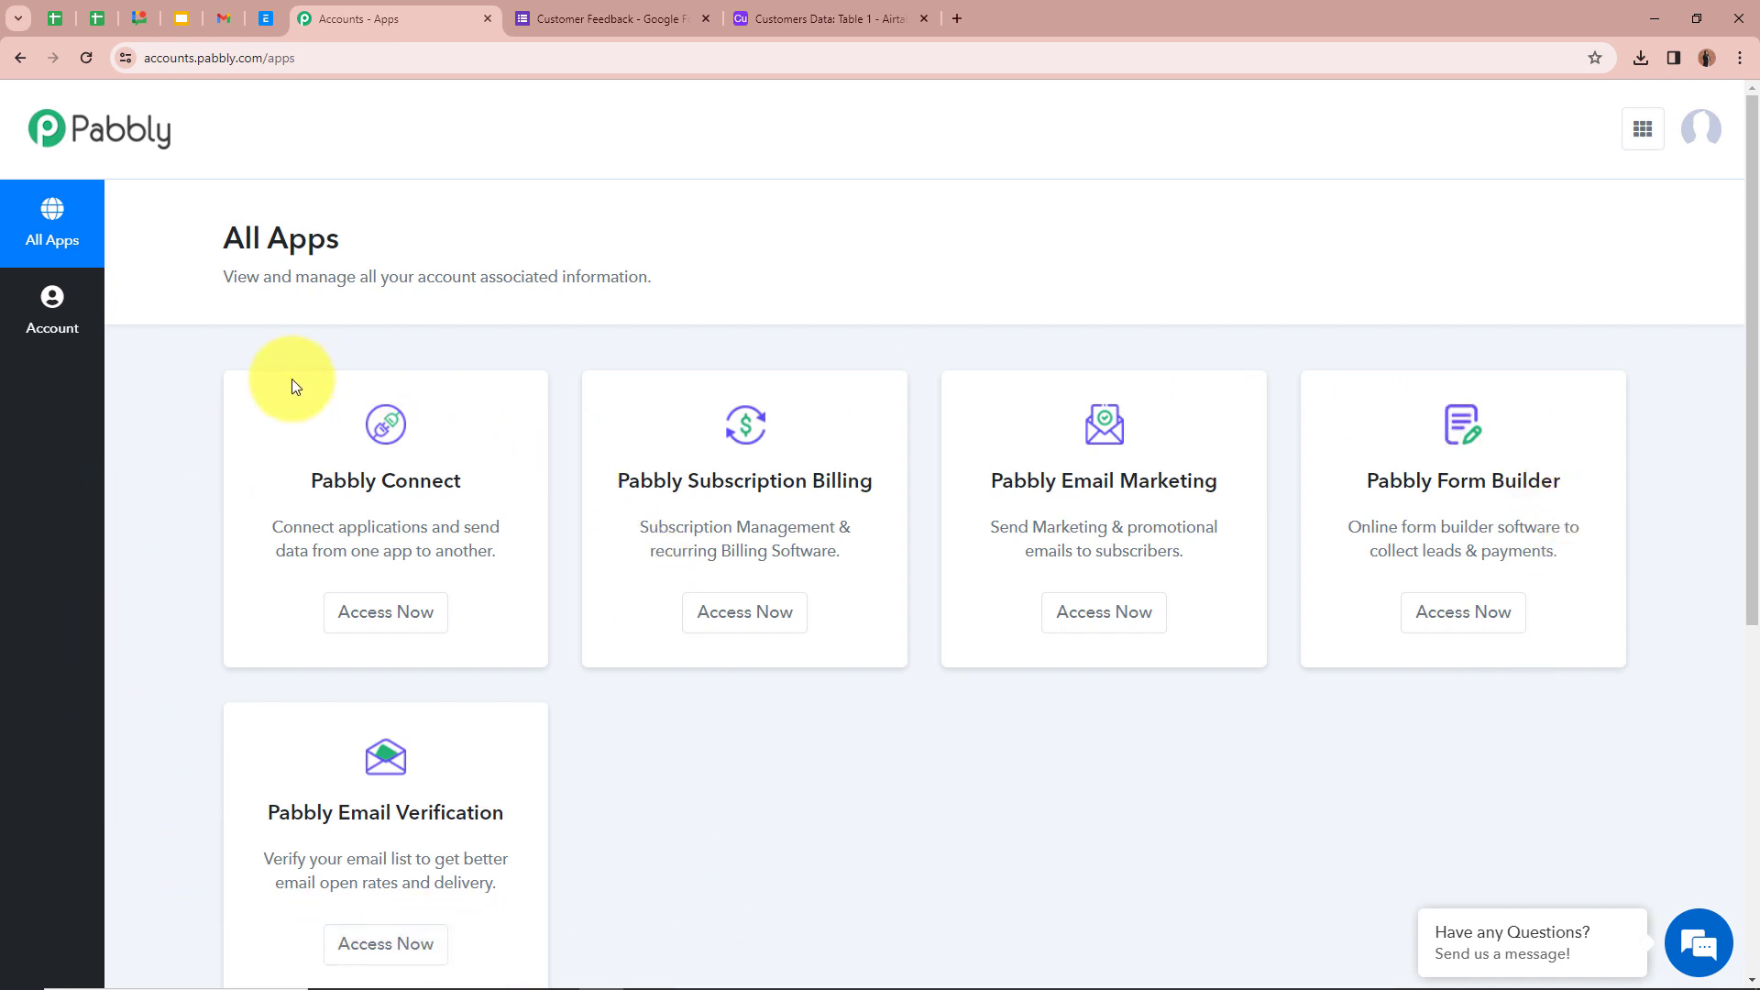
pyautogui.click(402, 625)
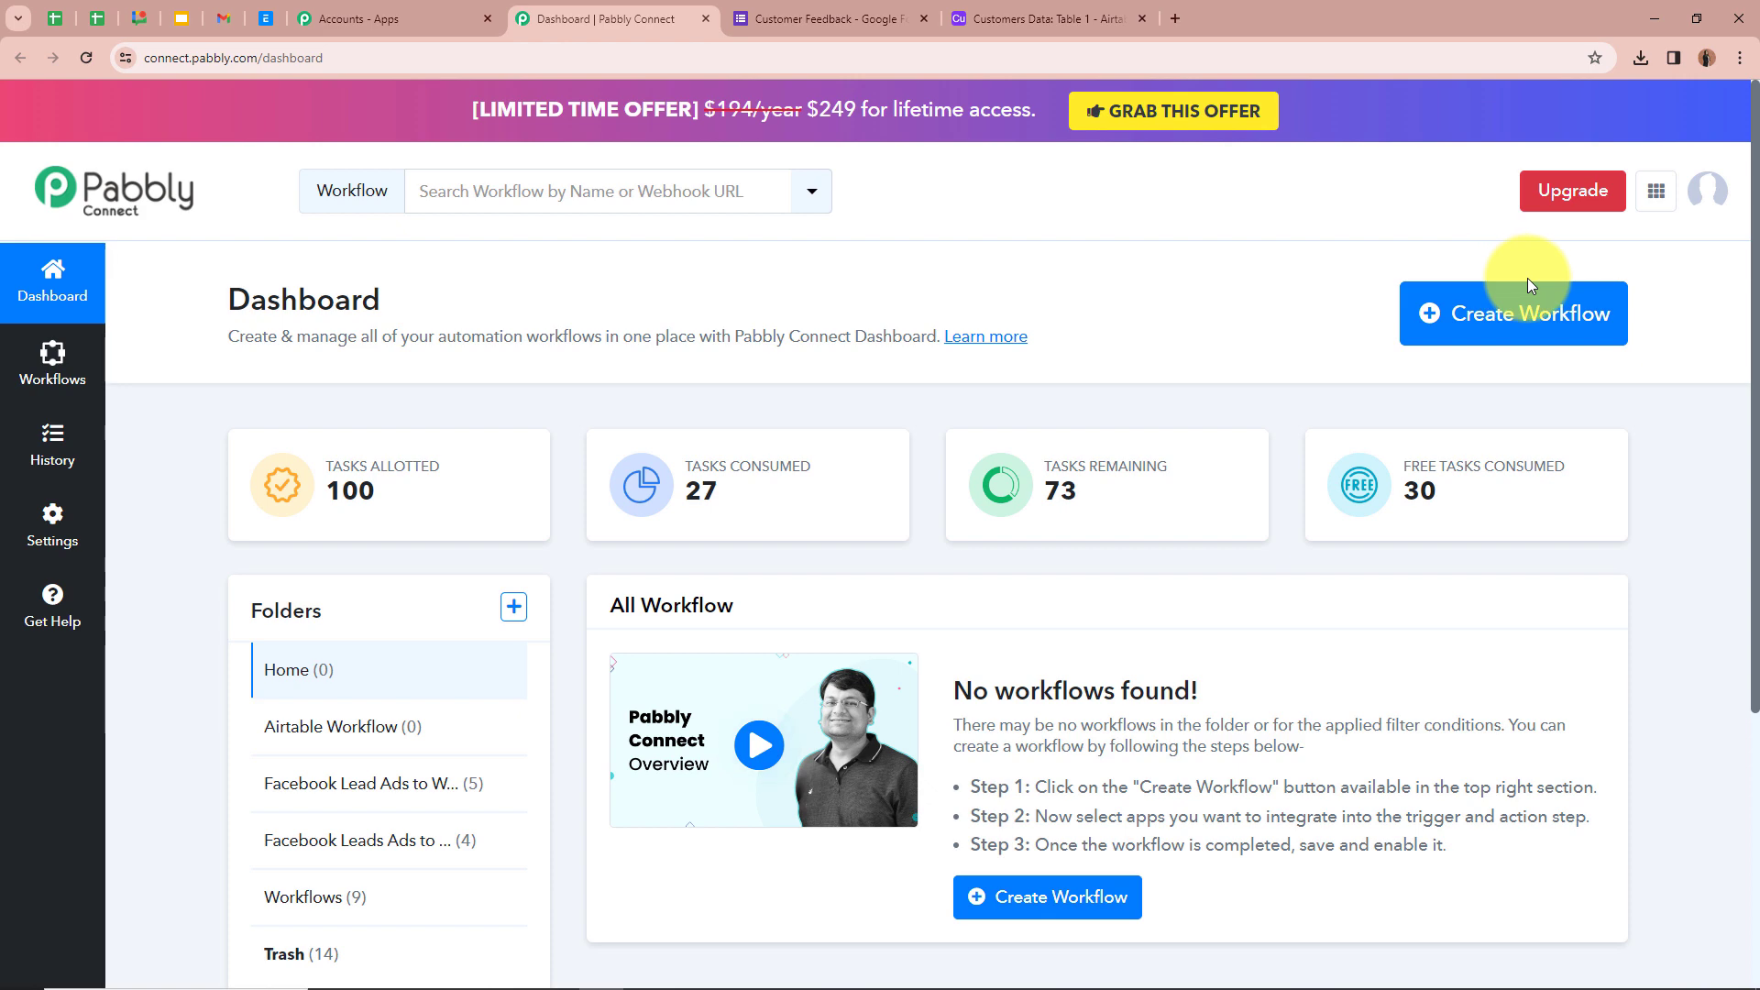
# - Create a workflow named 'Airtable Record for Google Forms Submission' in the Airtable Workflow folder
pyautogui.click(1541, 325)
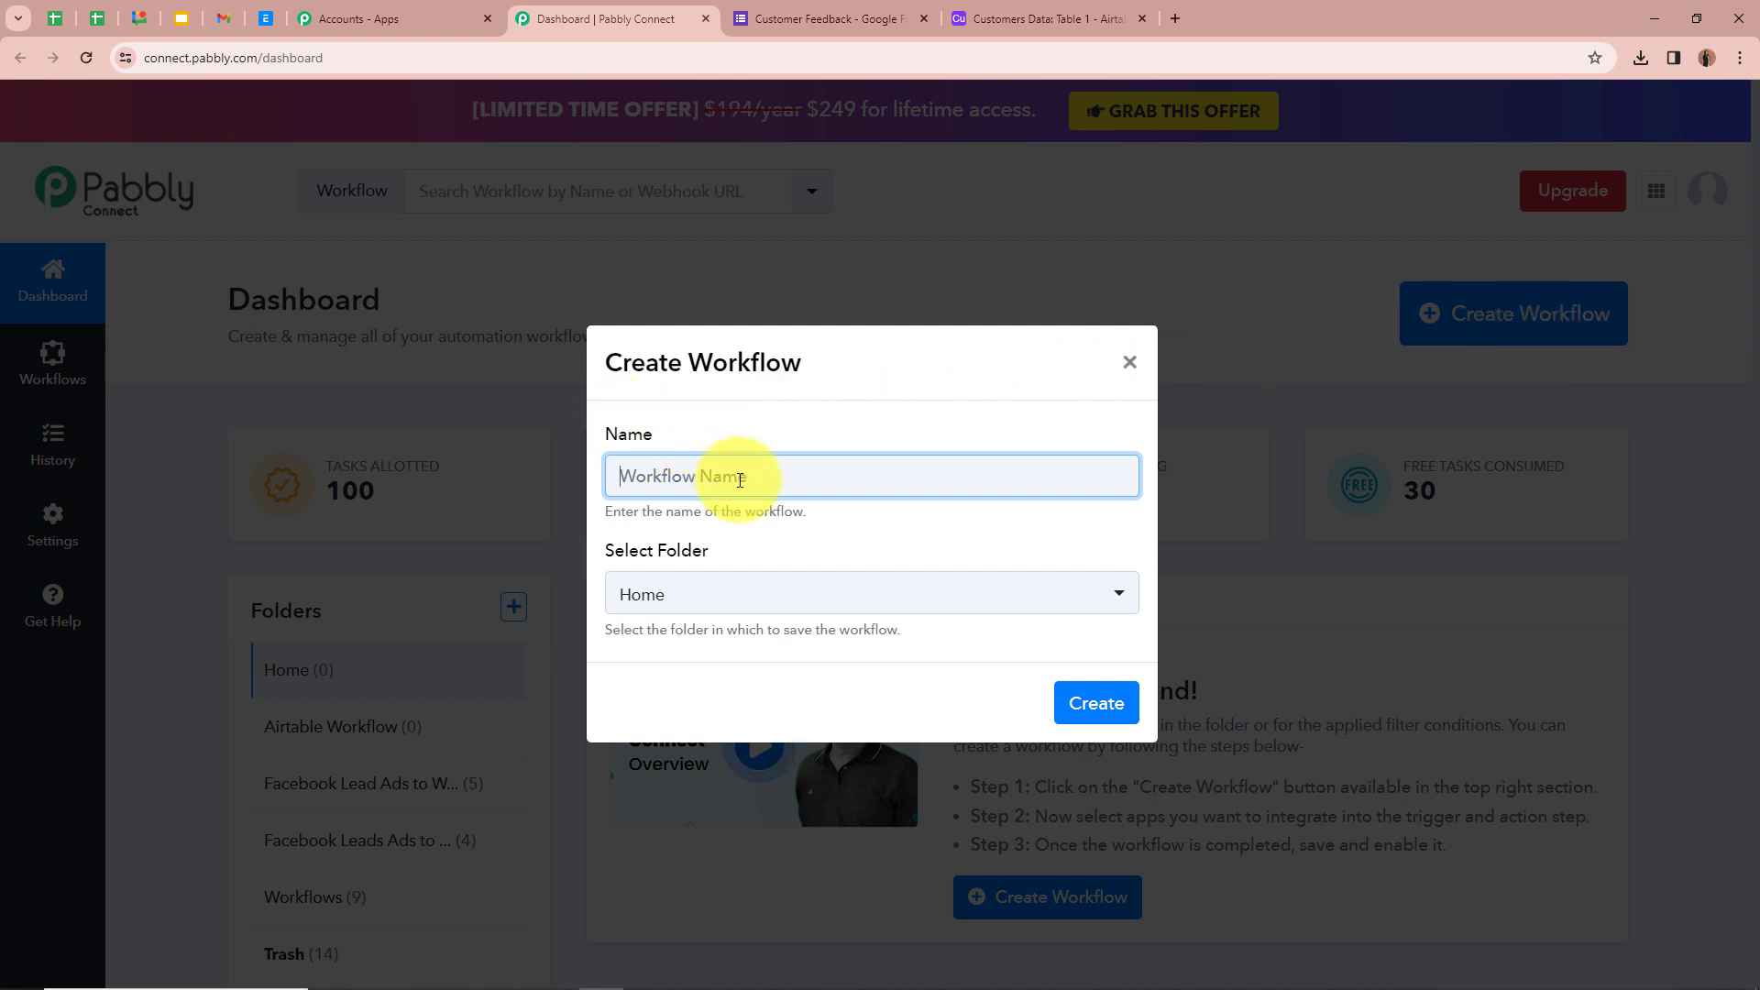
pyautogui.write('Airtable Record for Google Forms Submission')
pyautogui.click(739, 413)
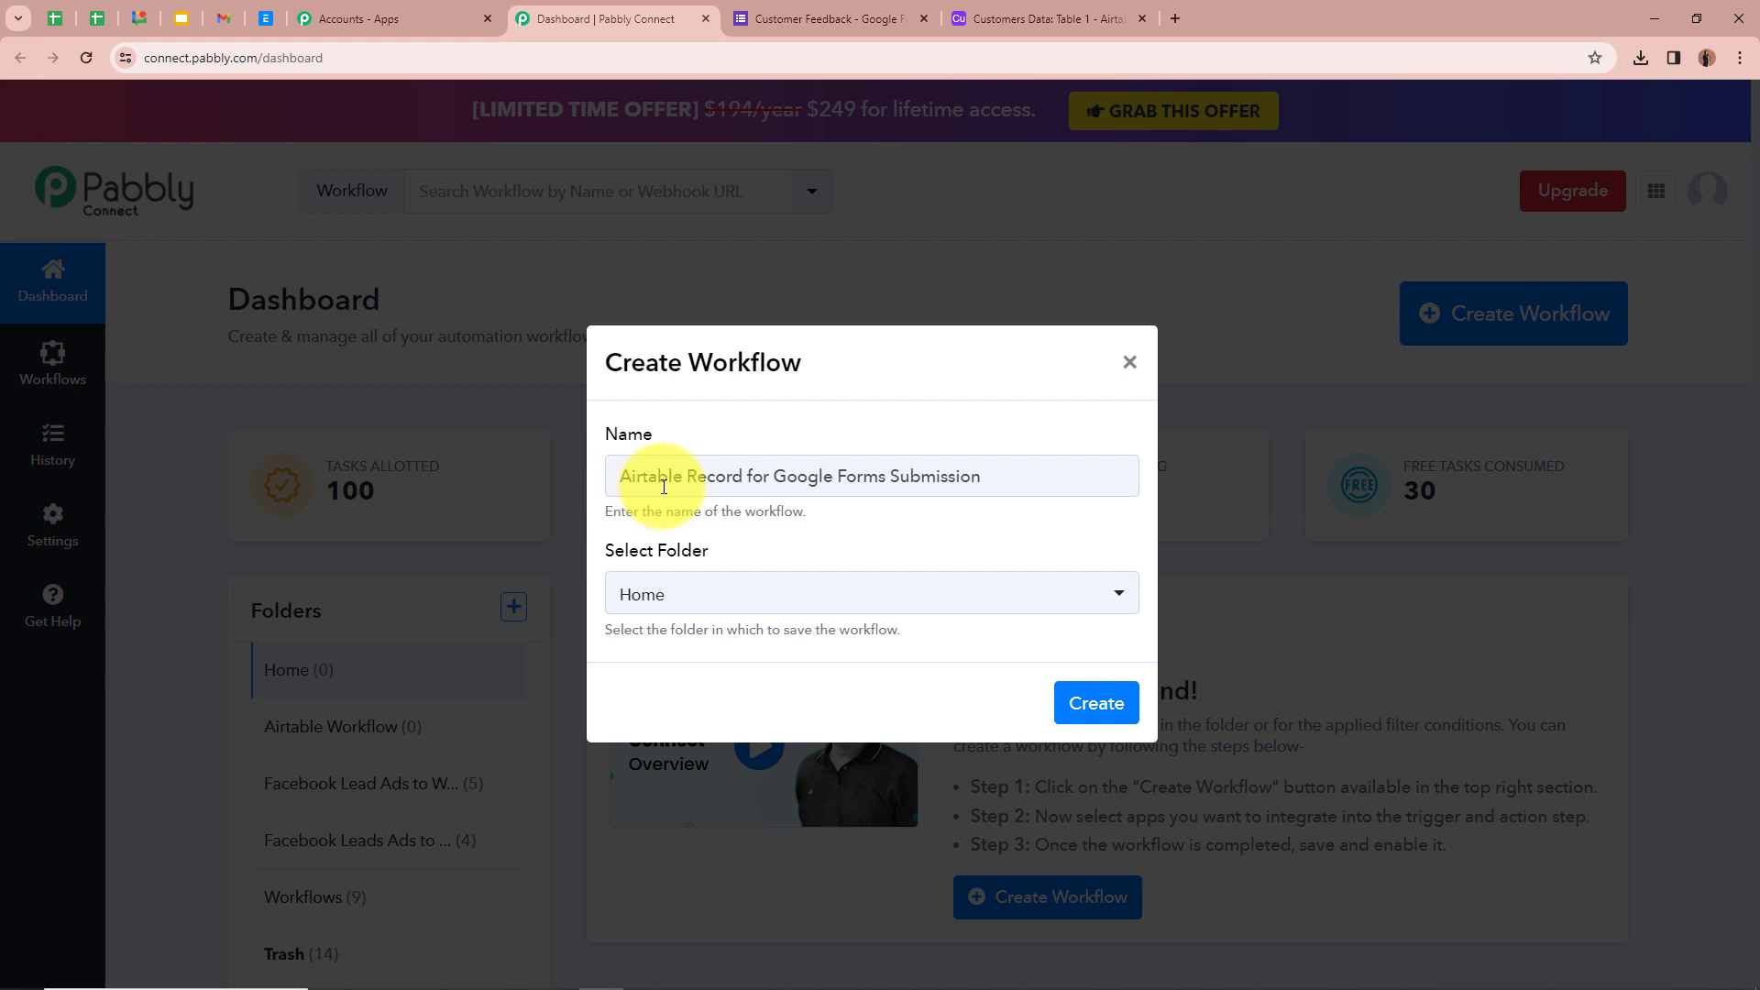
pyautogui.click(921, 594)
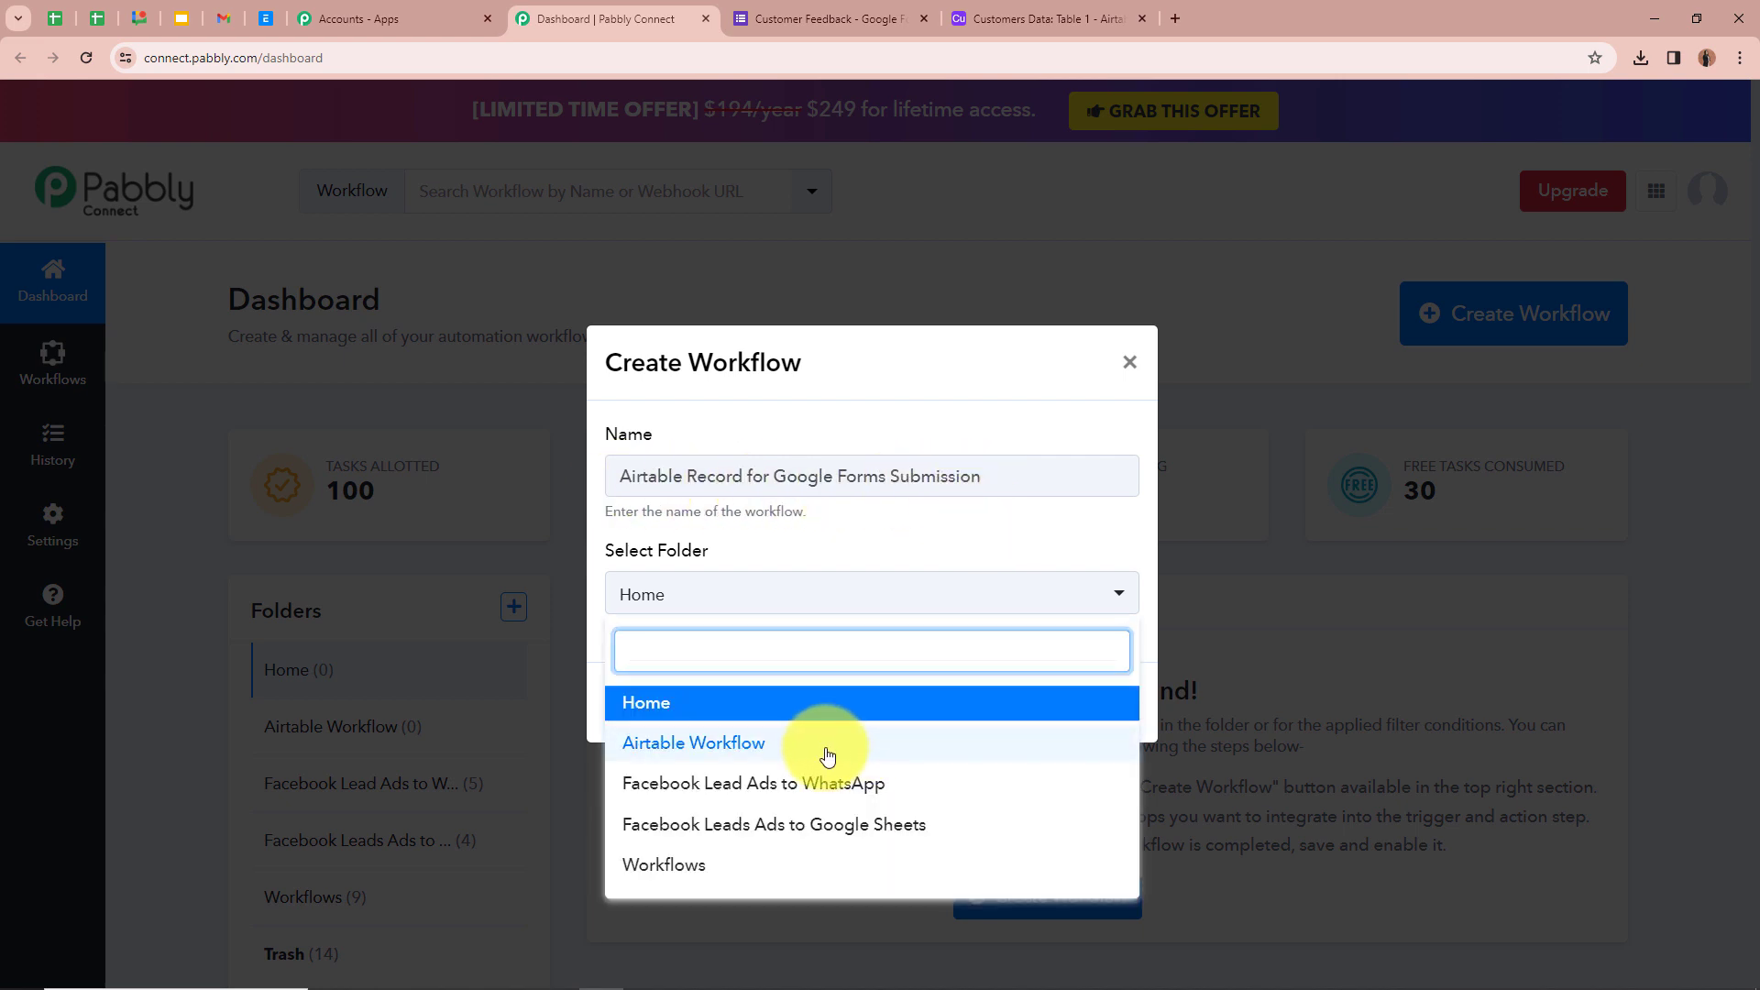
pyautogui.click(643, 753)
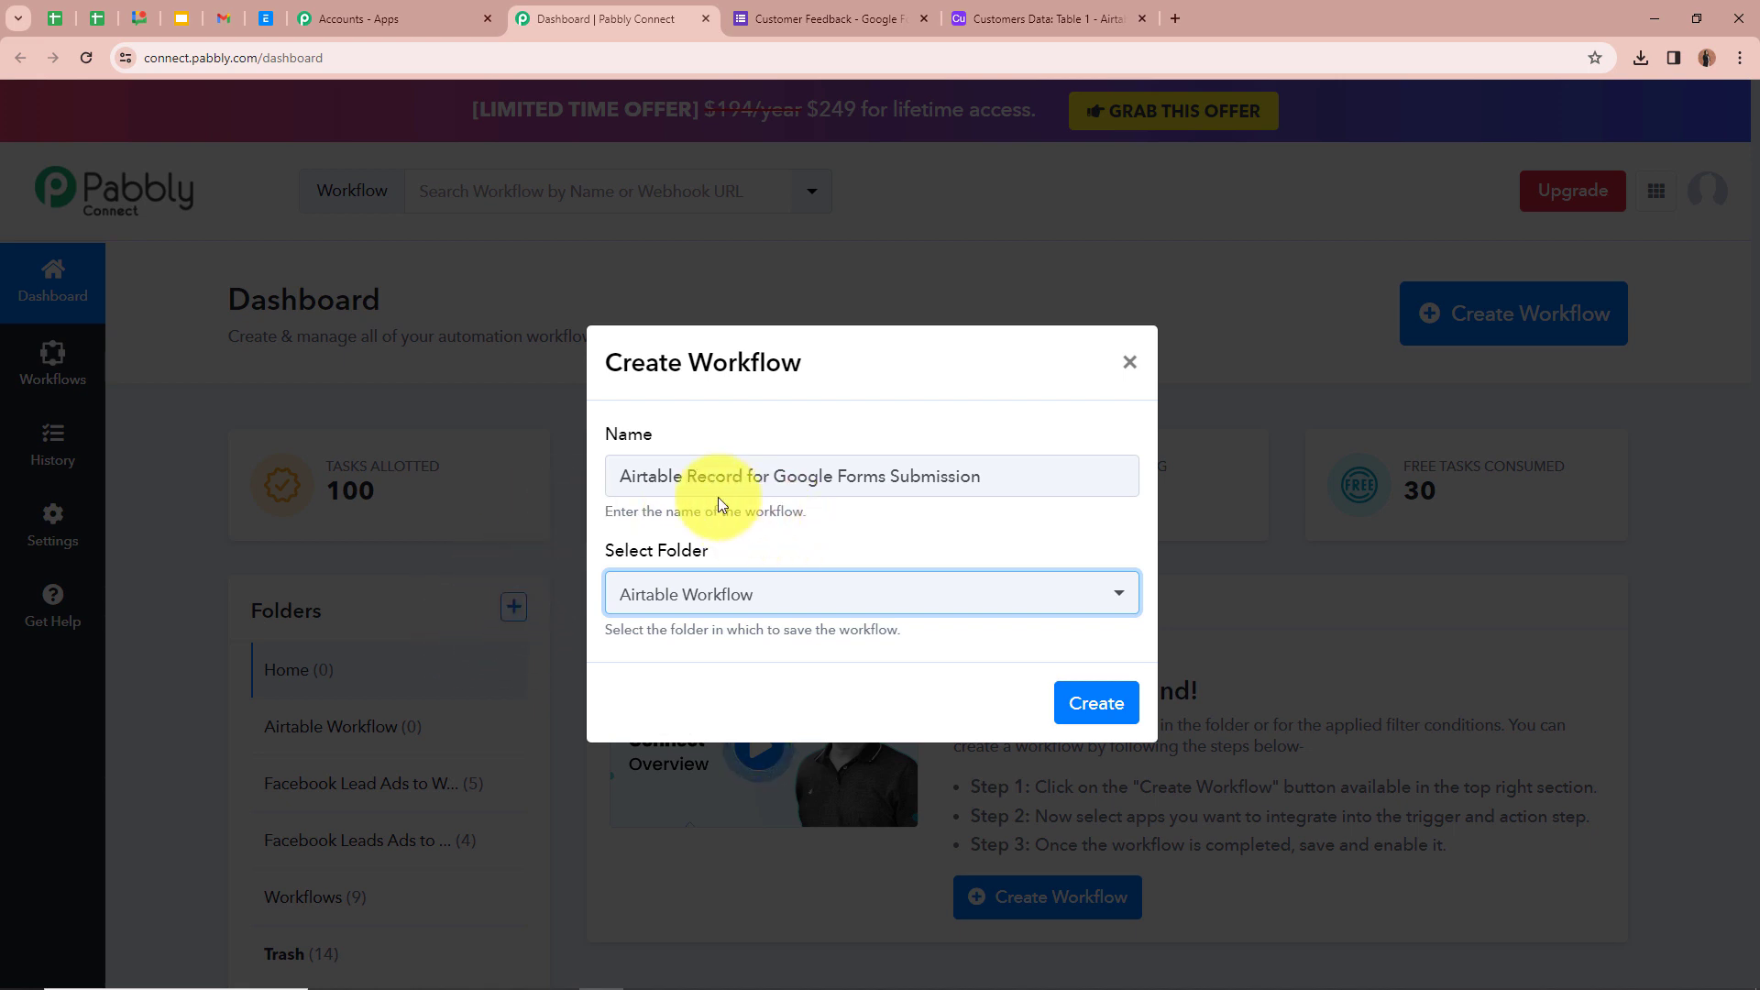
pyautogui.click(876, 507)
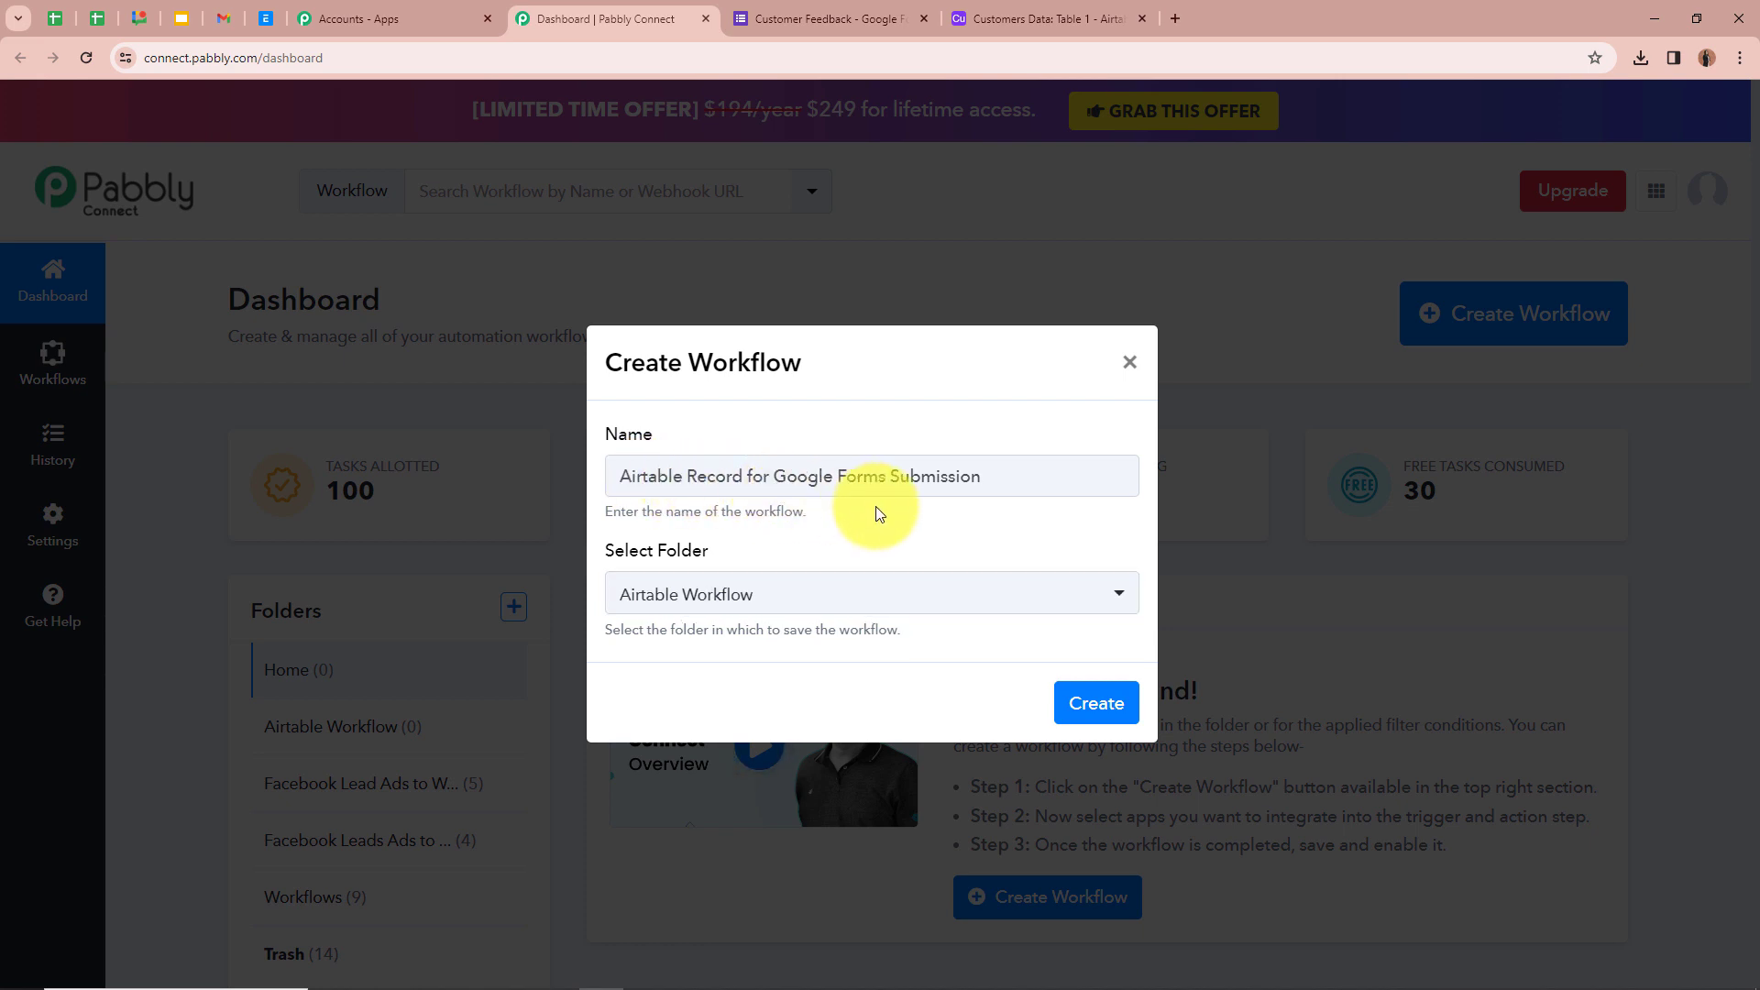
pyautogui.click(1122, 701)
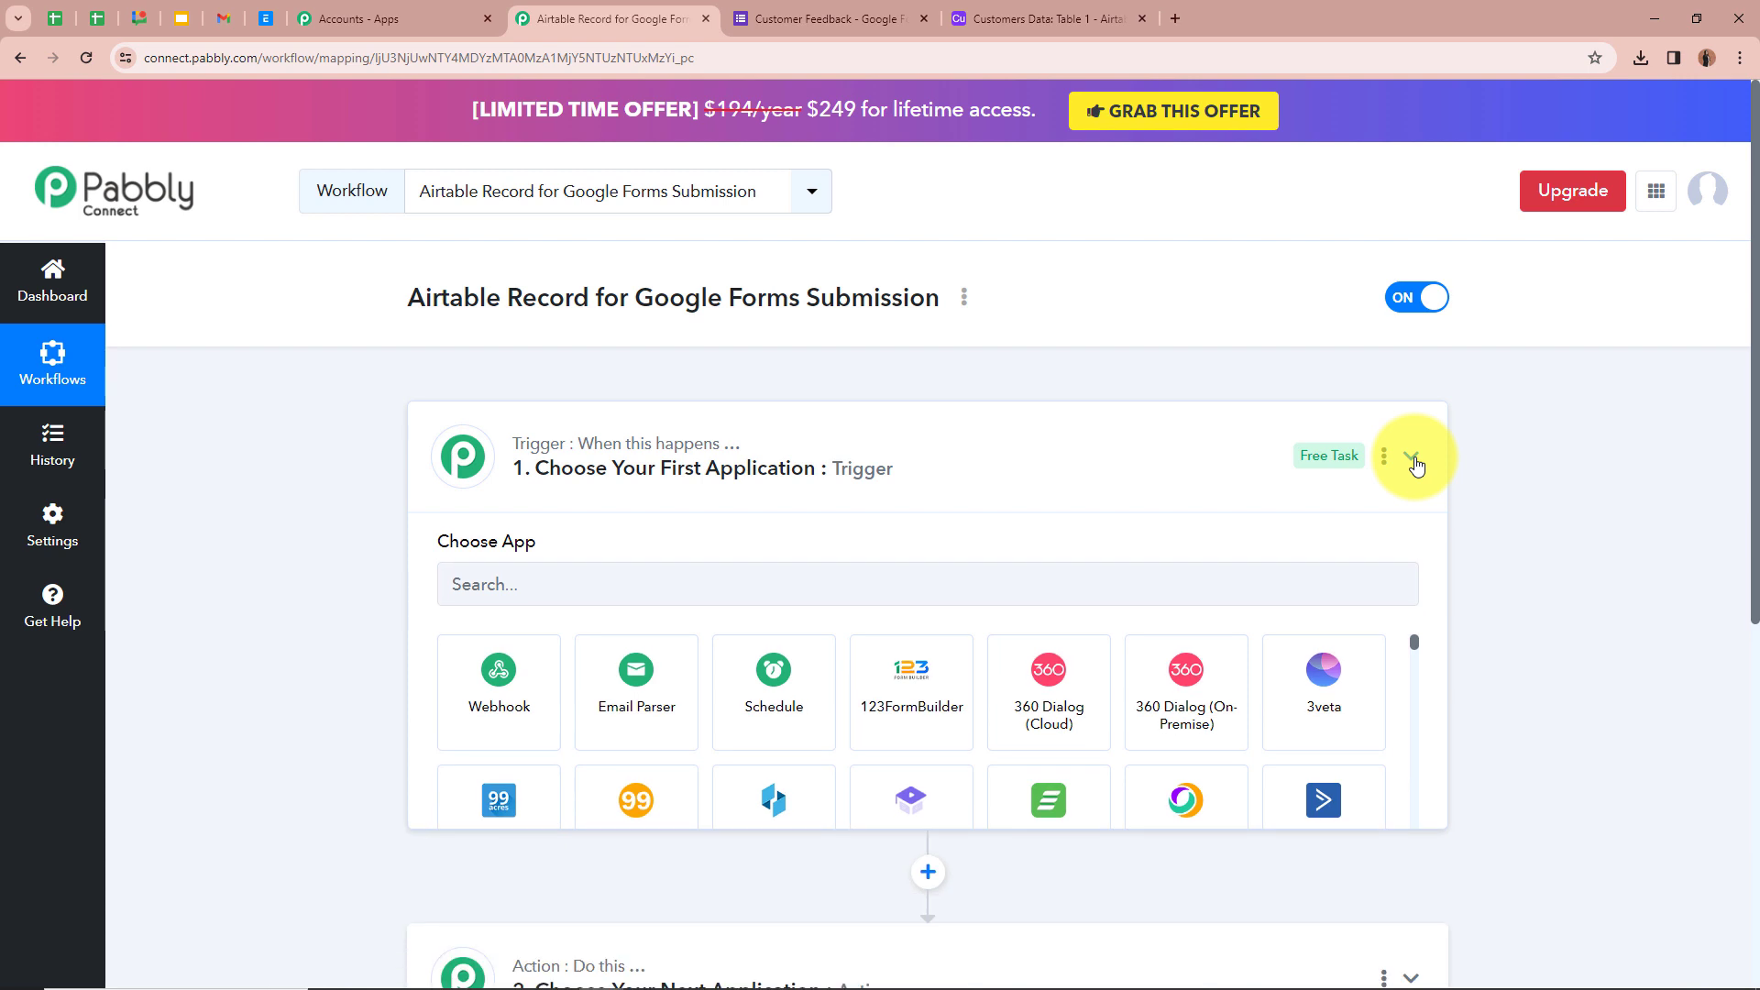
# - Set the trigger app to Google Forms, found by searching 'Goo', with the New Response Received event
pyautogui.click(1408, 454)
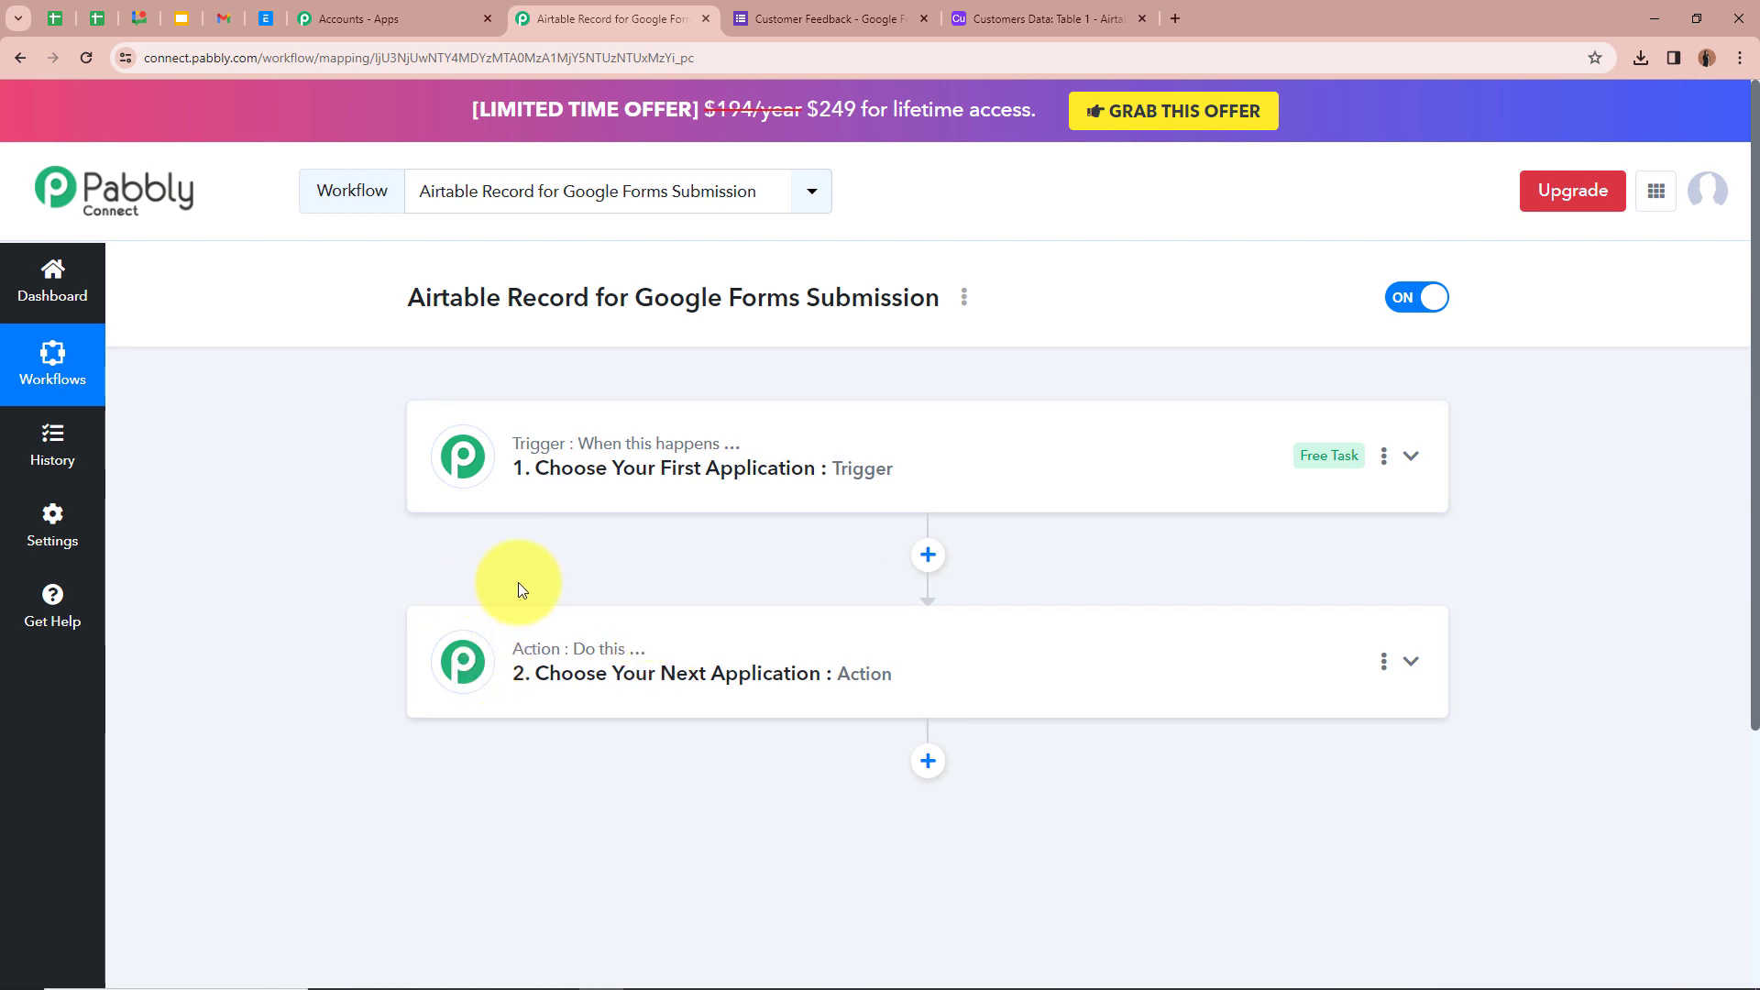
pyautogui.click(1412, 458)
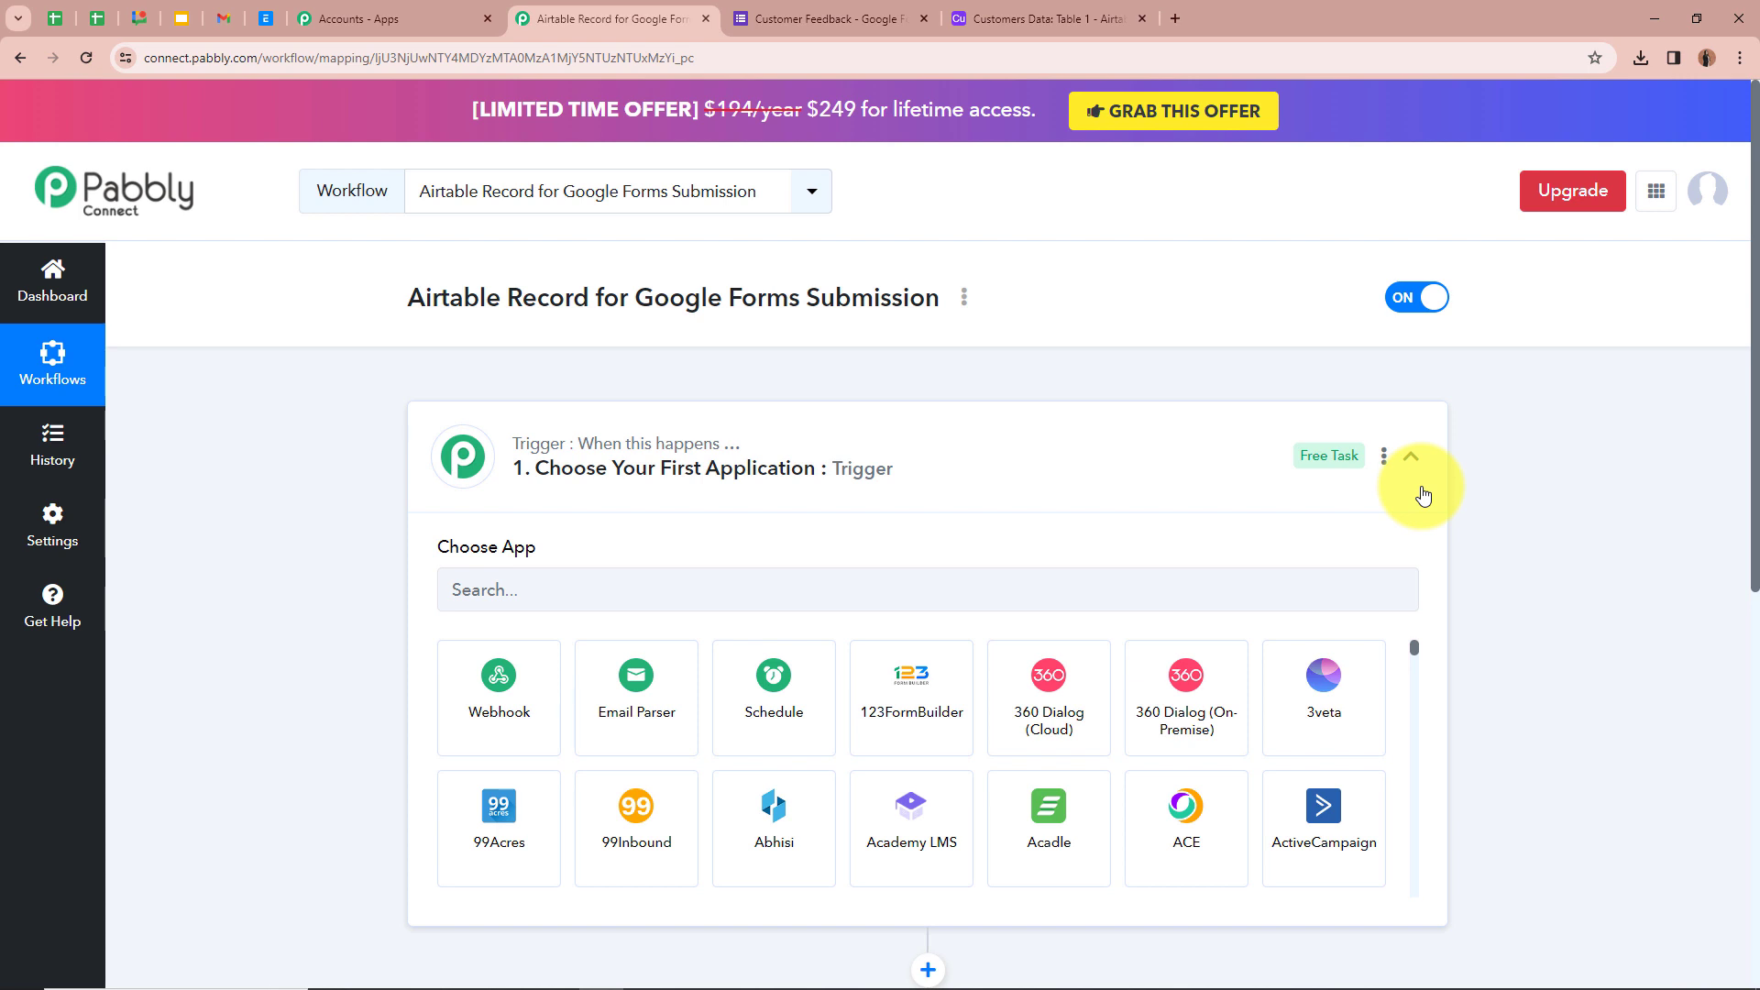
pyautogui.click(659, 597)
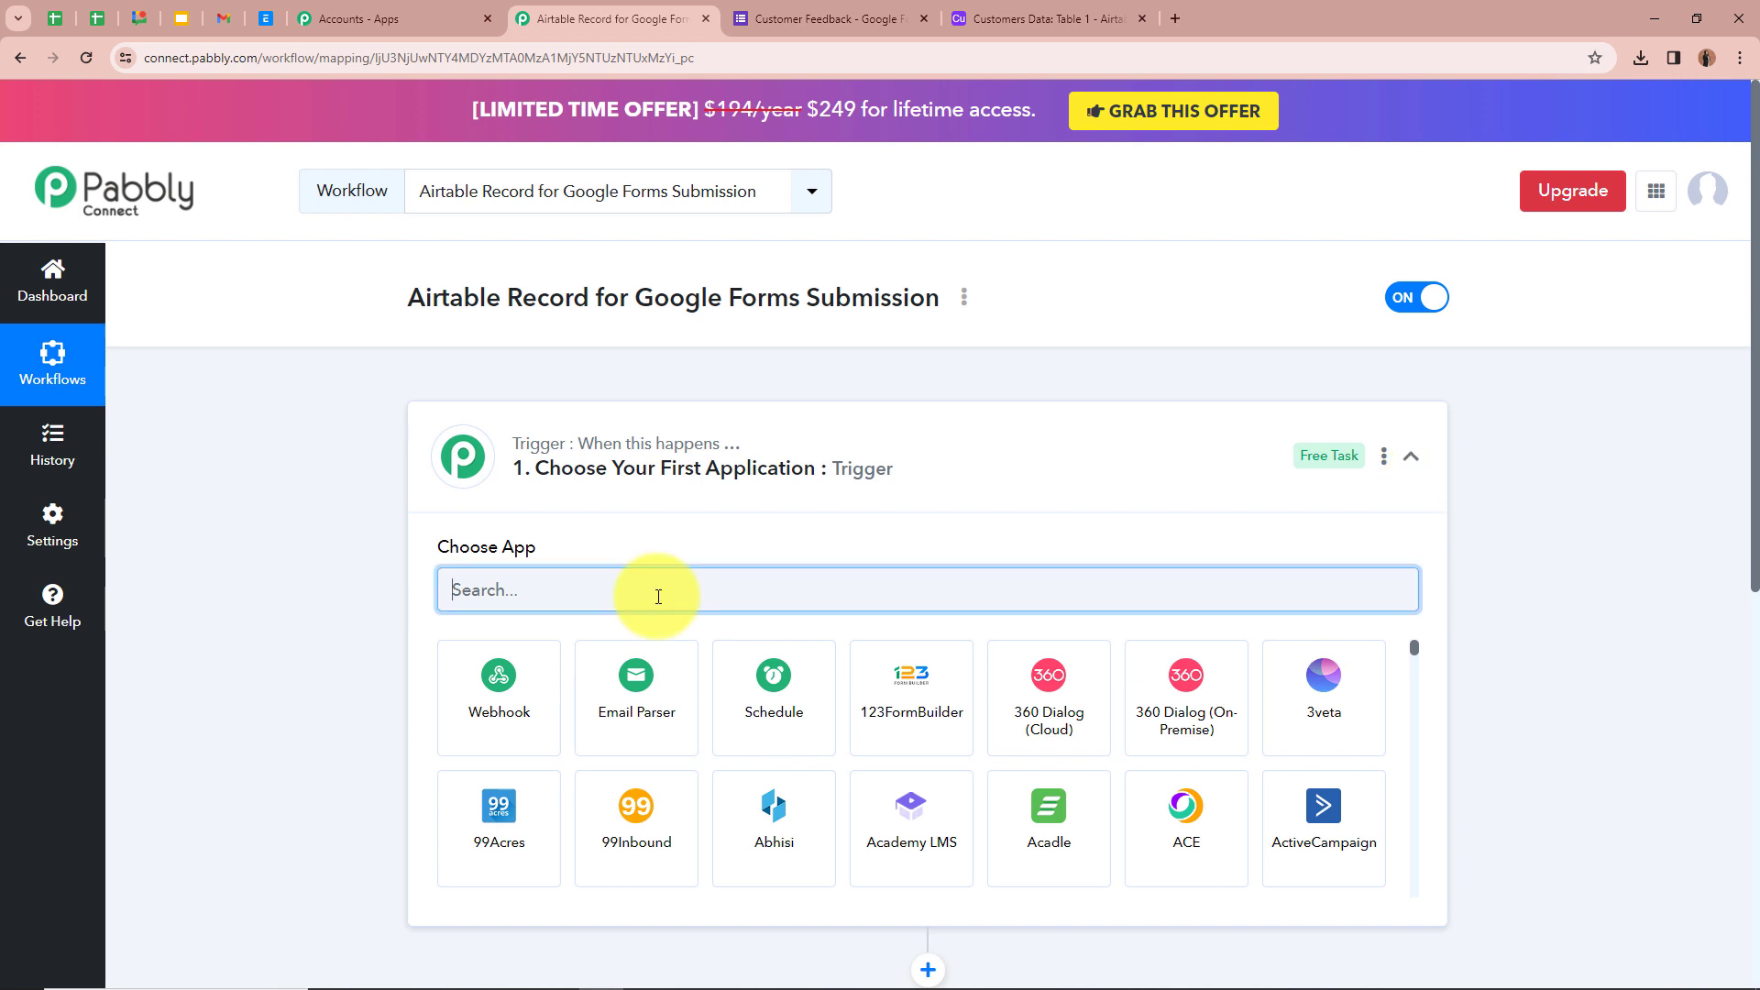
pyautogui.write('Goo')
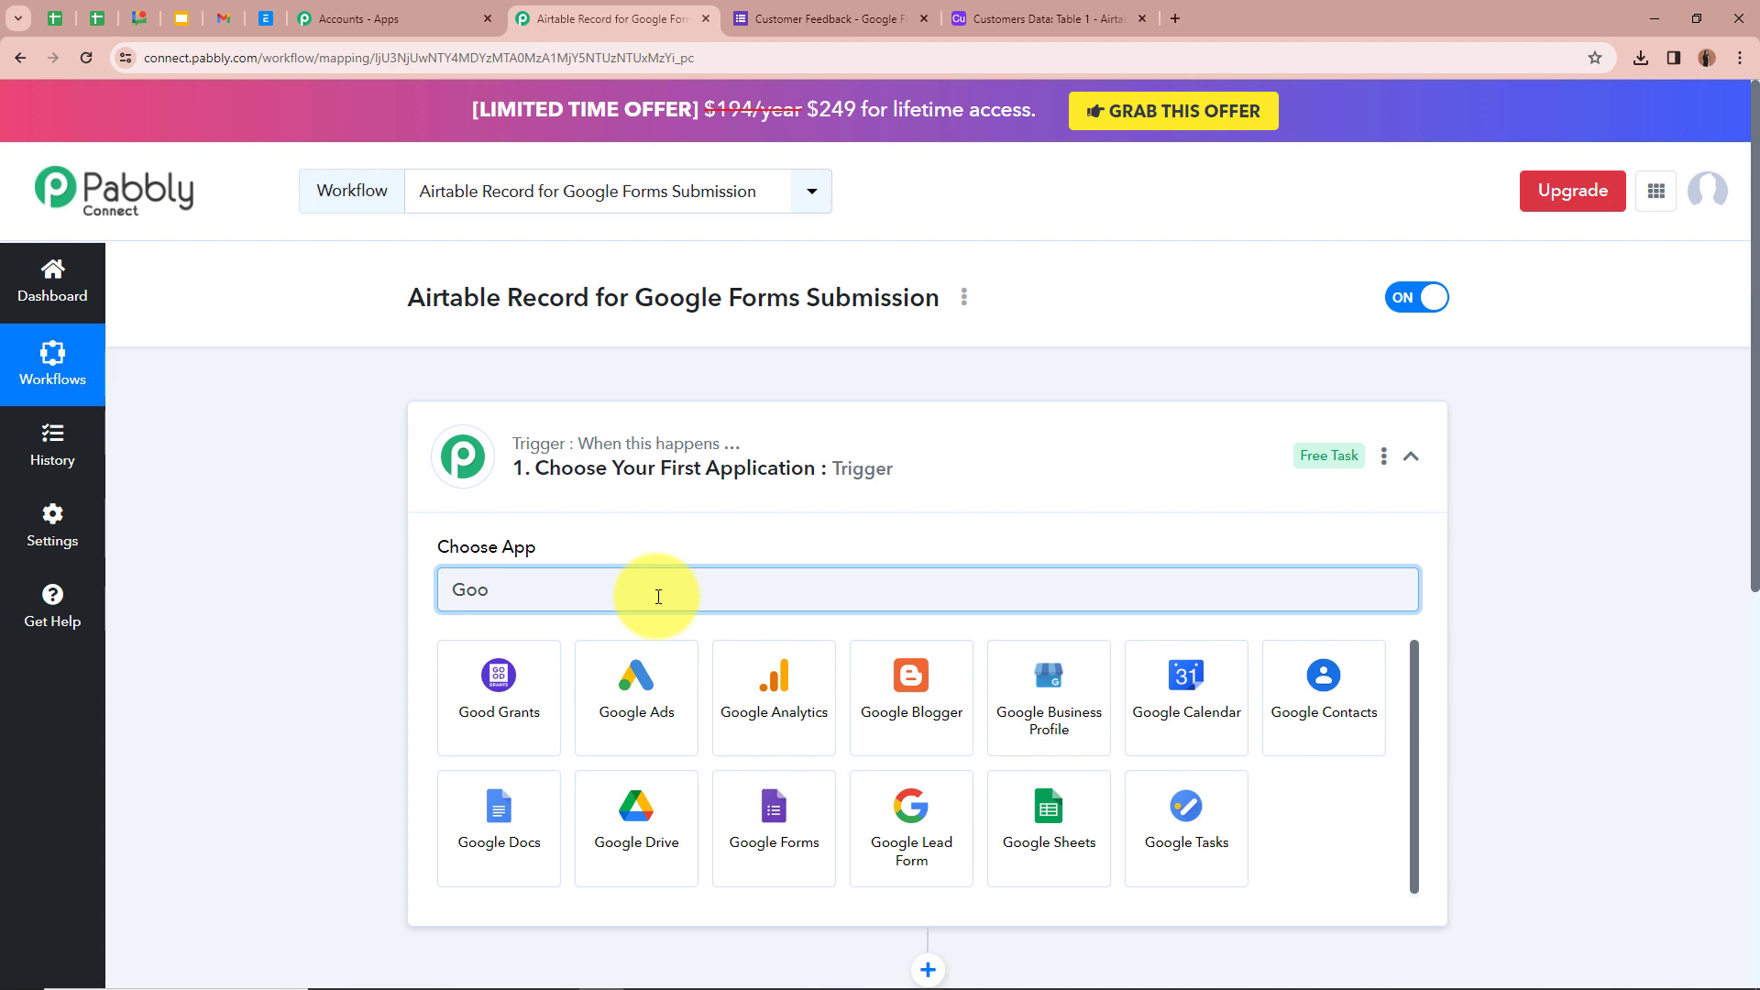
pyautogui.click(815, 831)
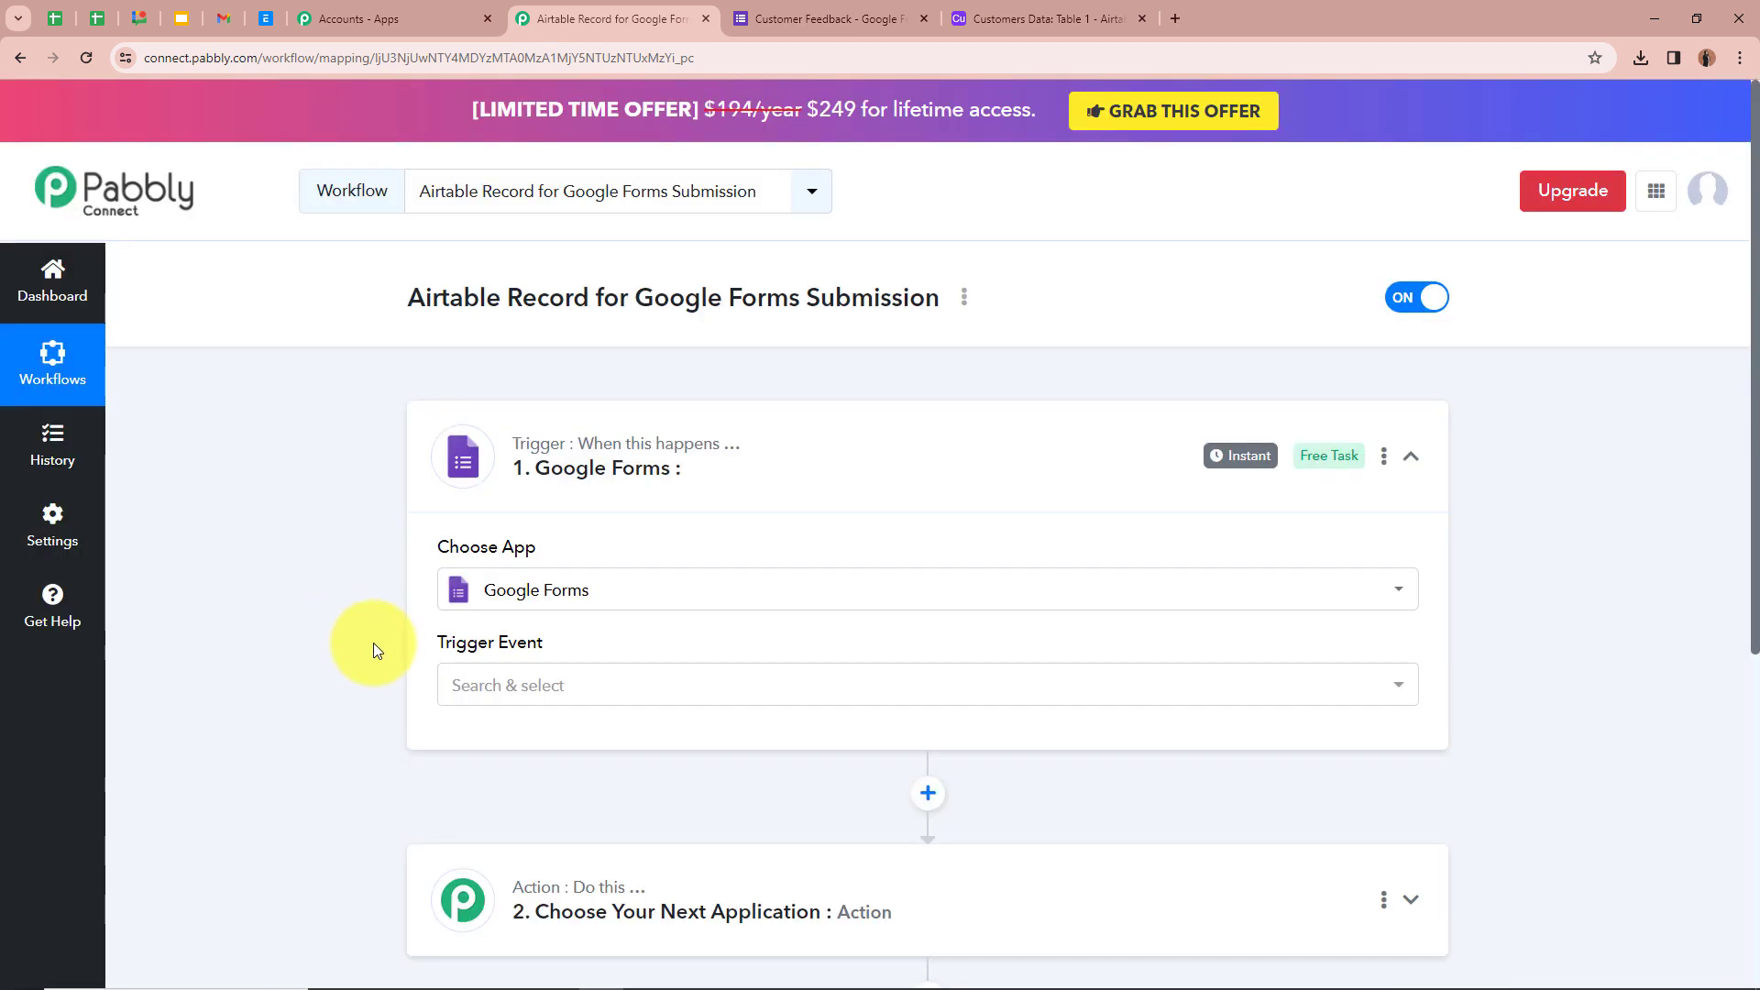
pyautogui.click(610, 687)
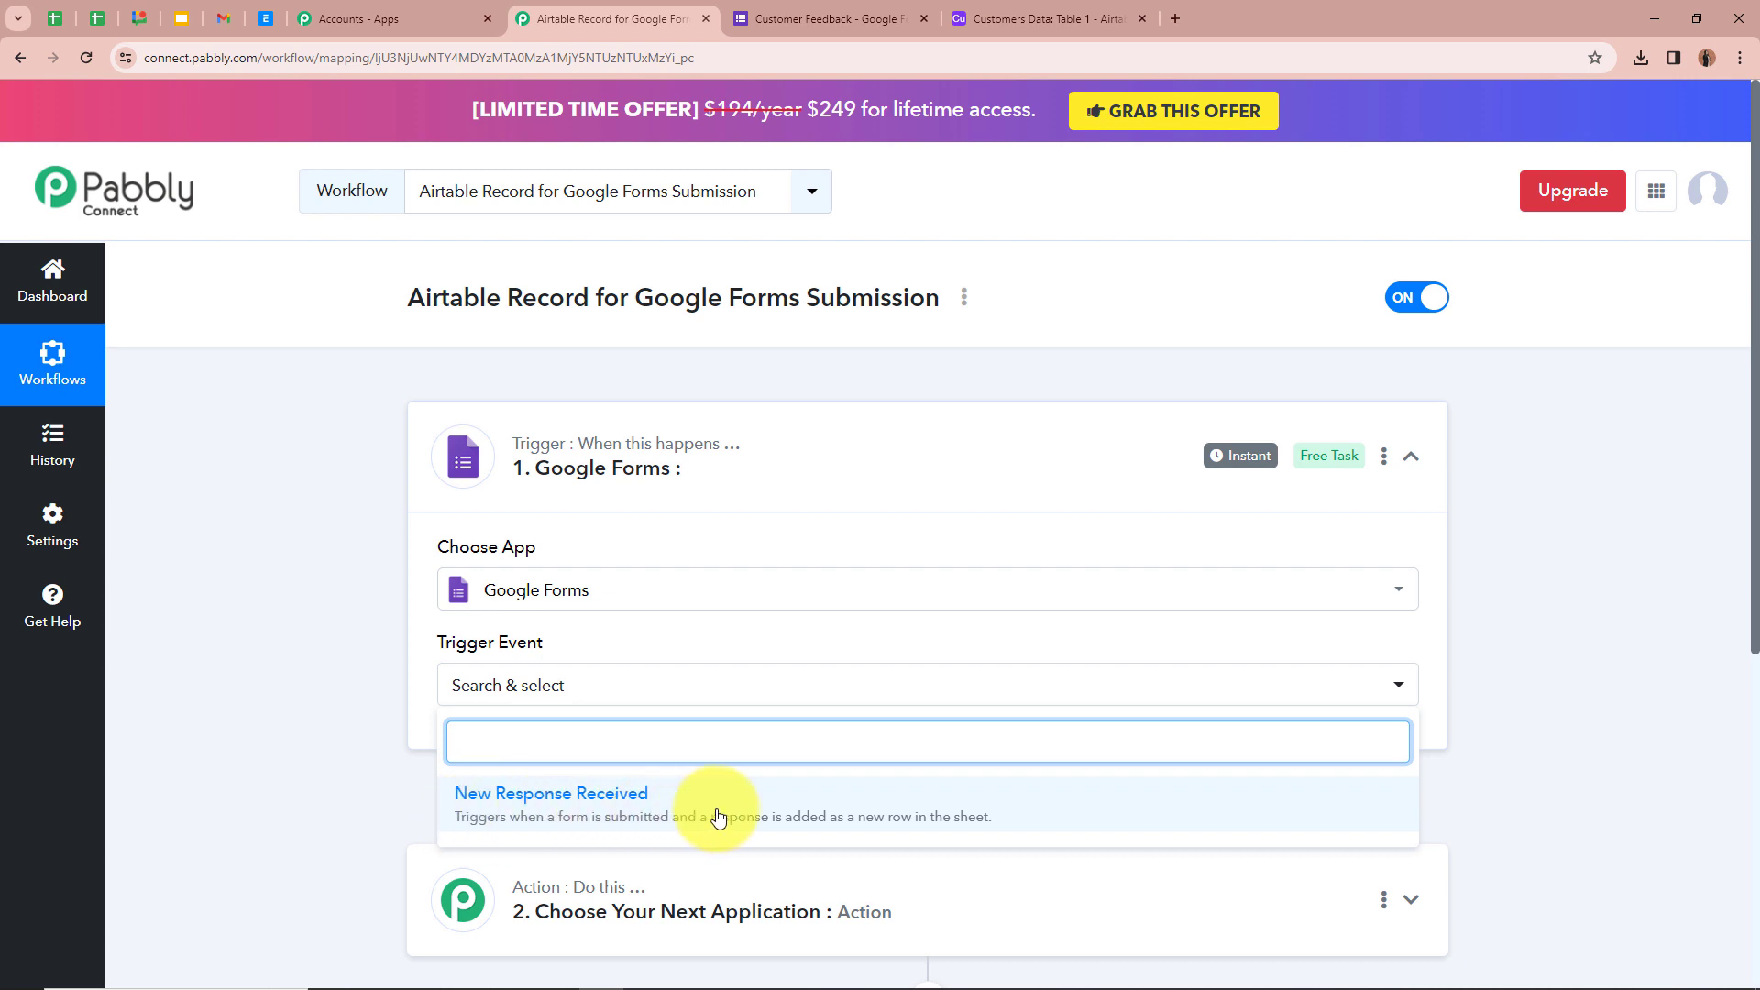
pyautogui.click(753, 815)
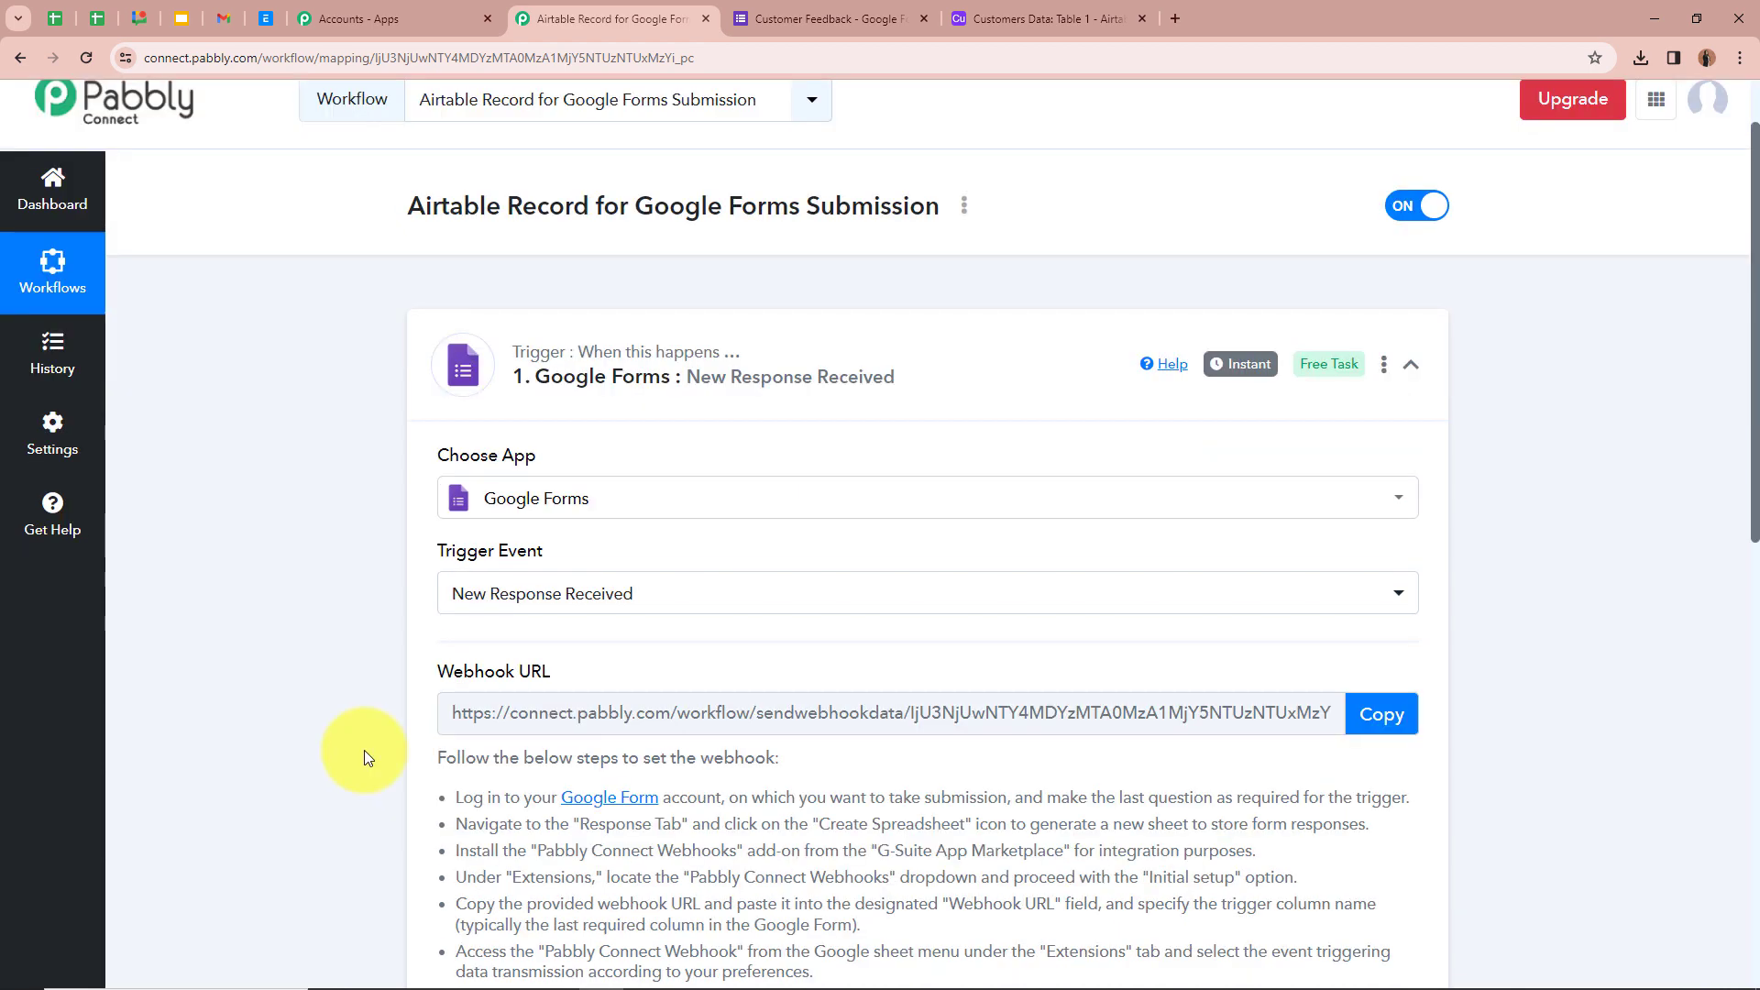
# - Review the Webhook URL setup instructions, then switch to the Customer Feedback form tab
pyautogui.scroll(-3, 365, 750)
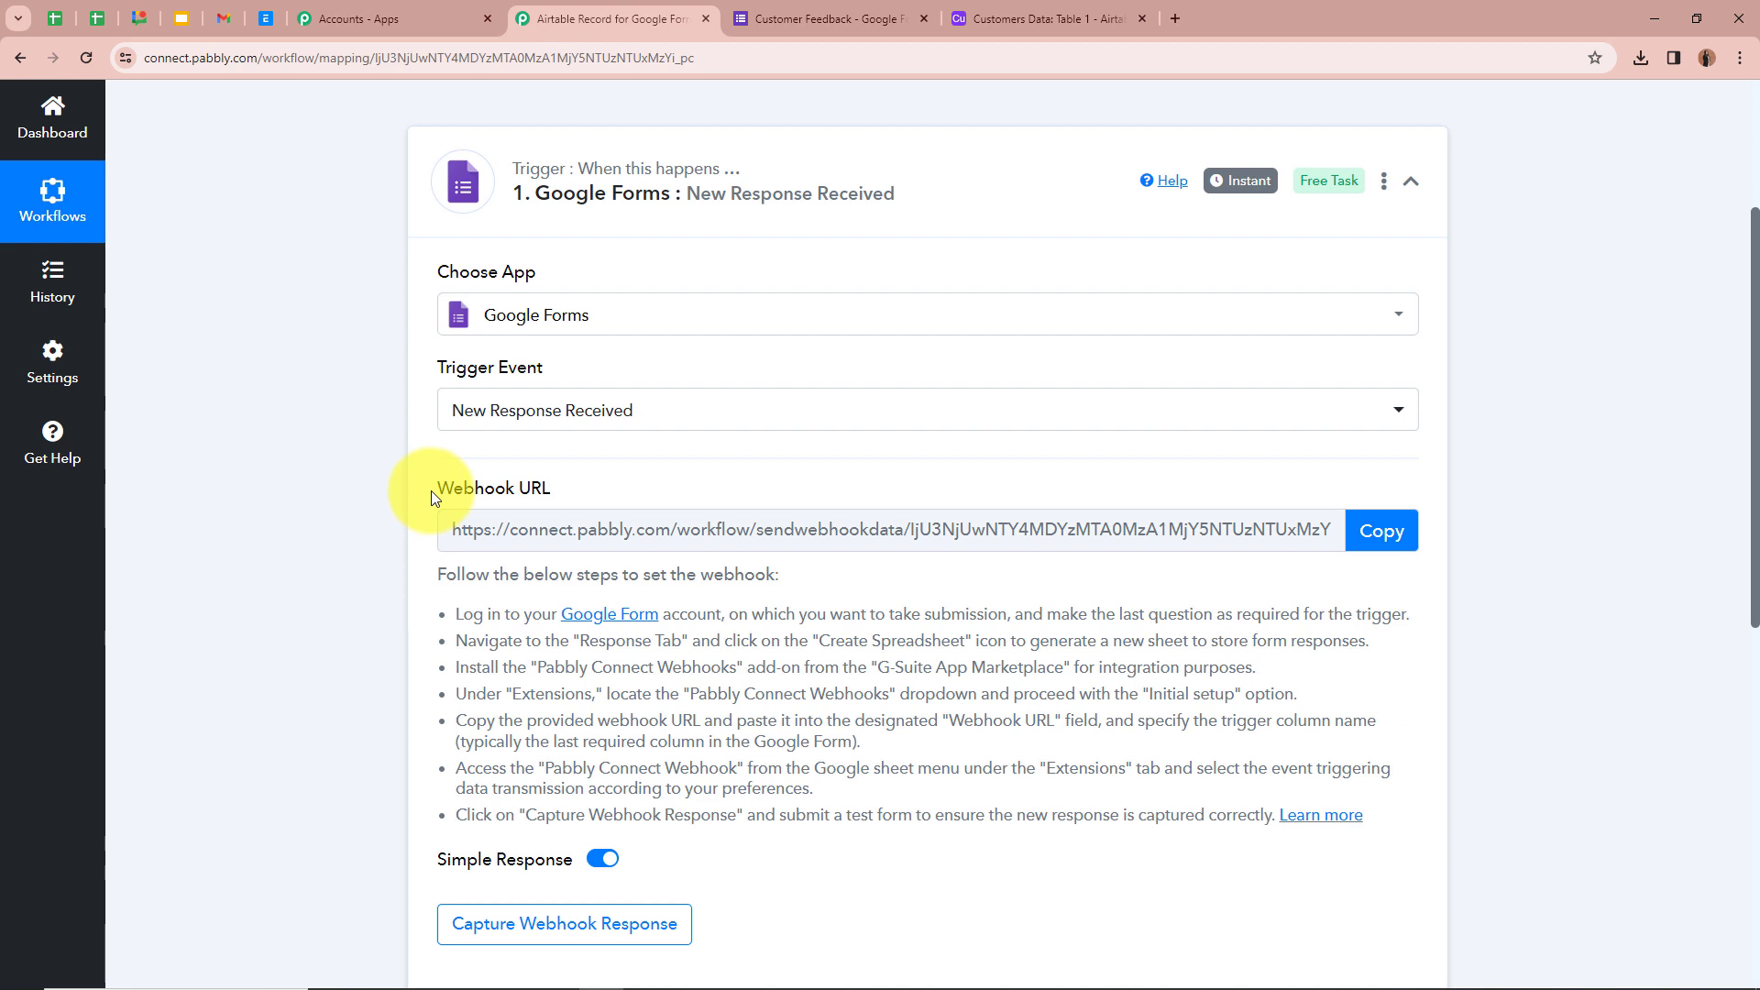
pyautogui.moveTo(450, 492)
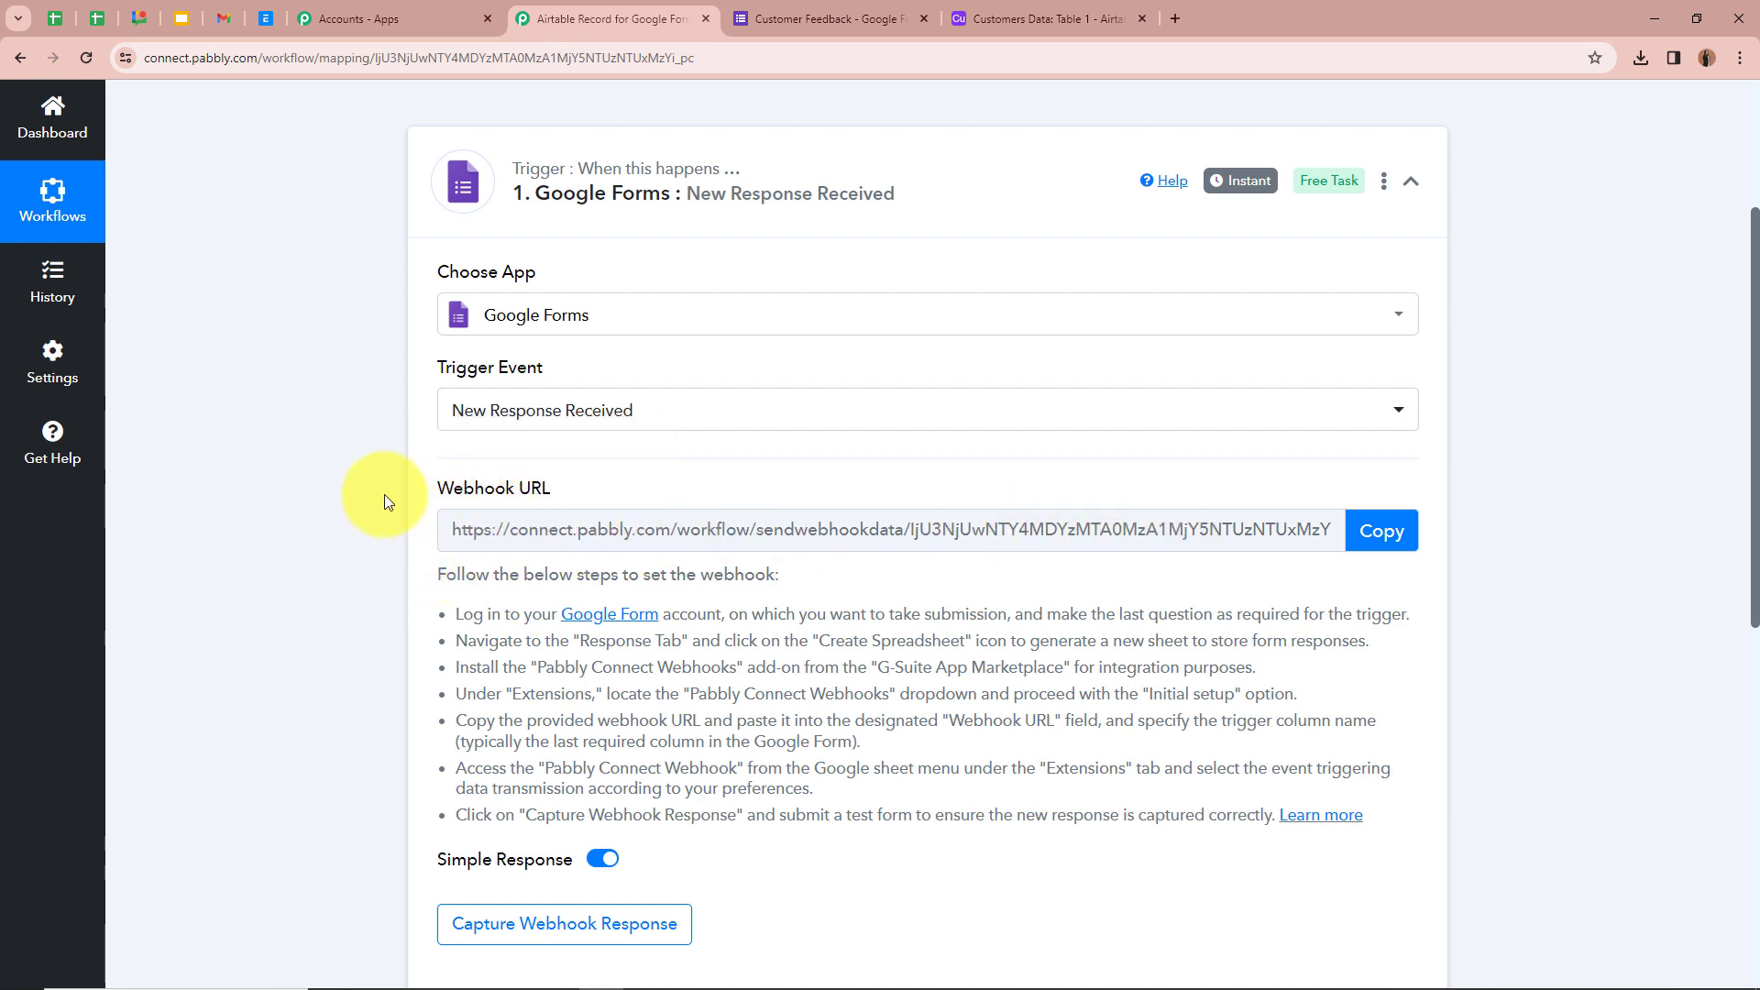
pyautogui.tripleClick(424, 571)
pyautogui.click(427, 575)
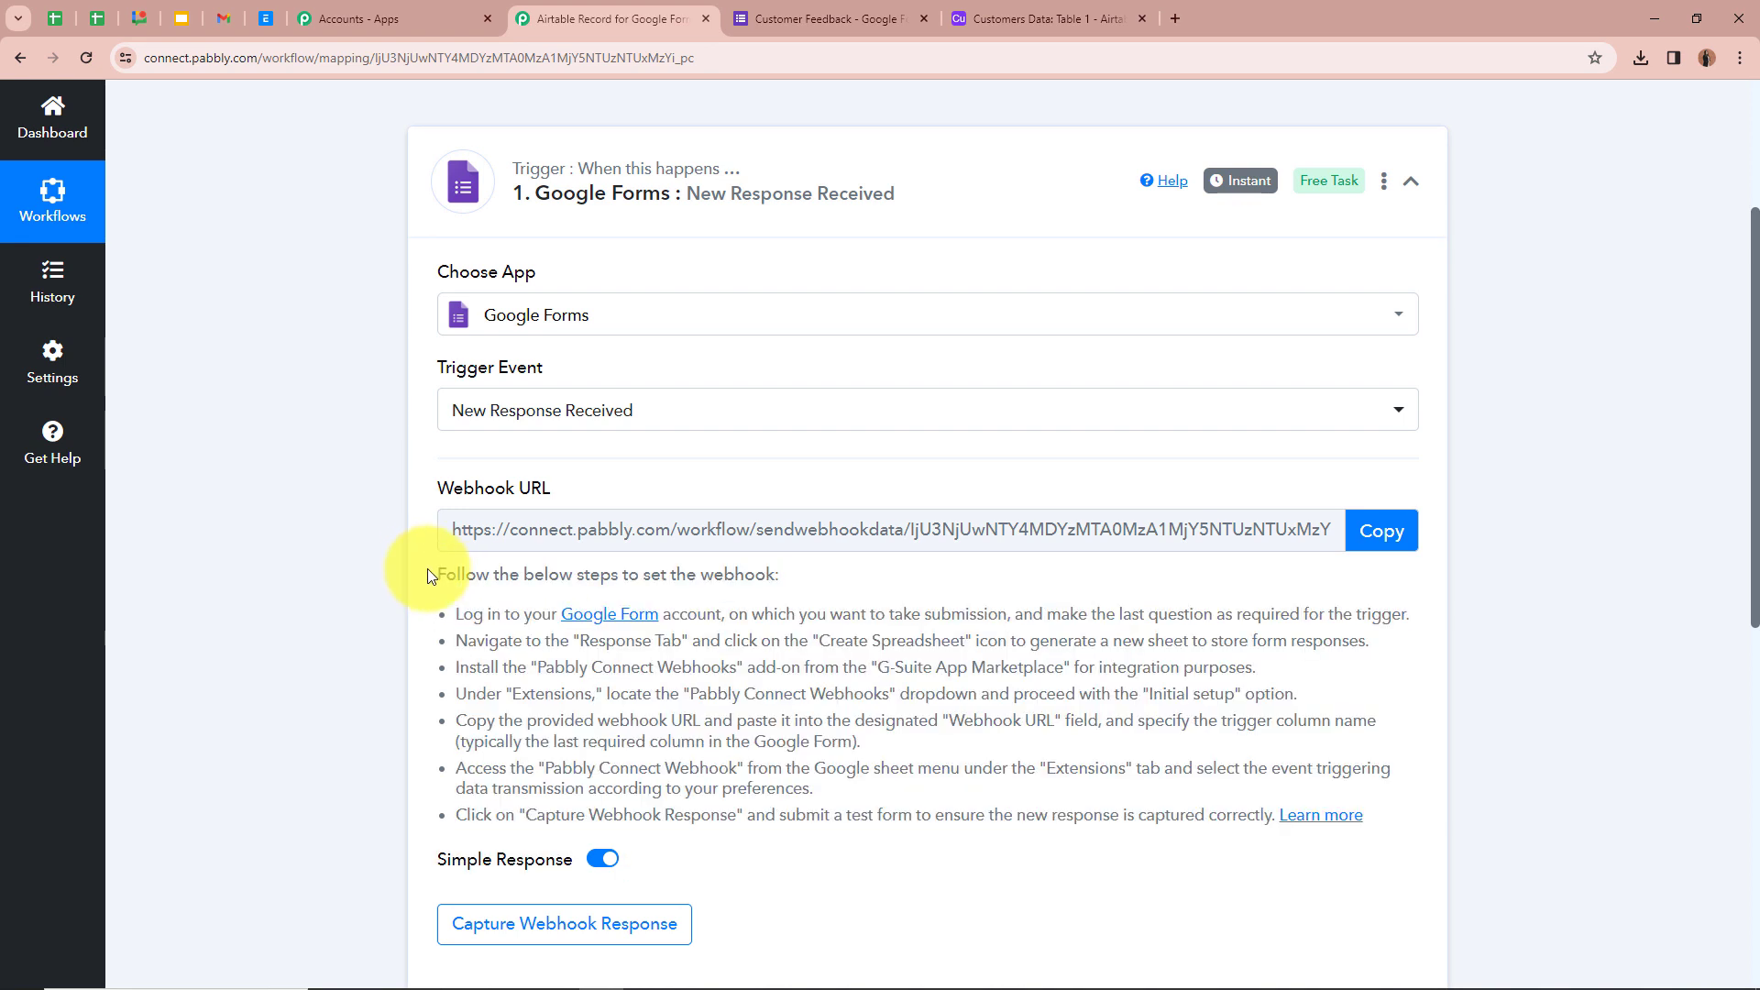
pyautogui.moveTo(437, 574); pyautogui.dragTo(963, 789)
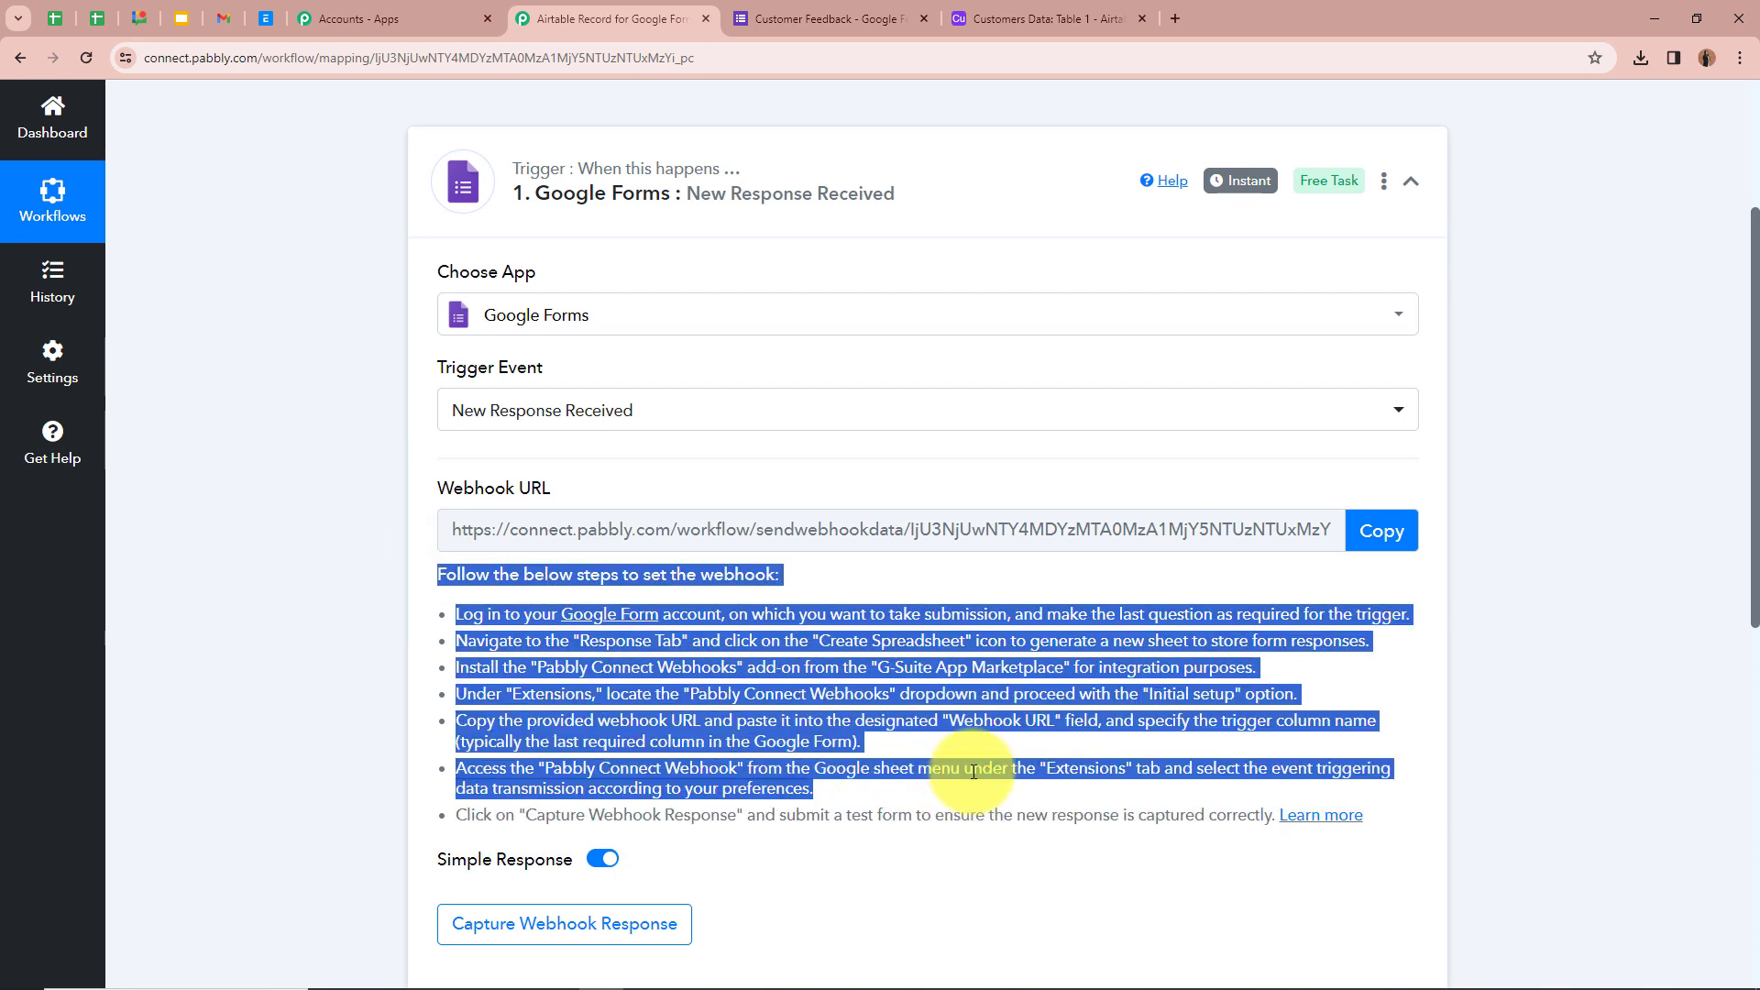
pyautogui.click(963, 789)
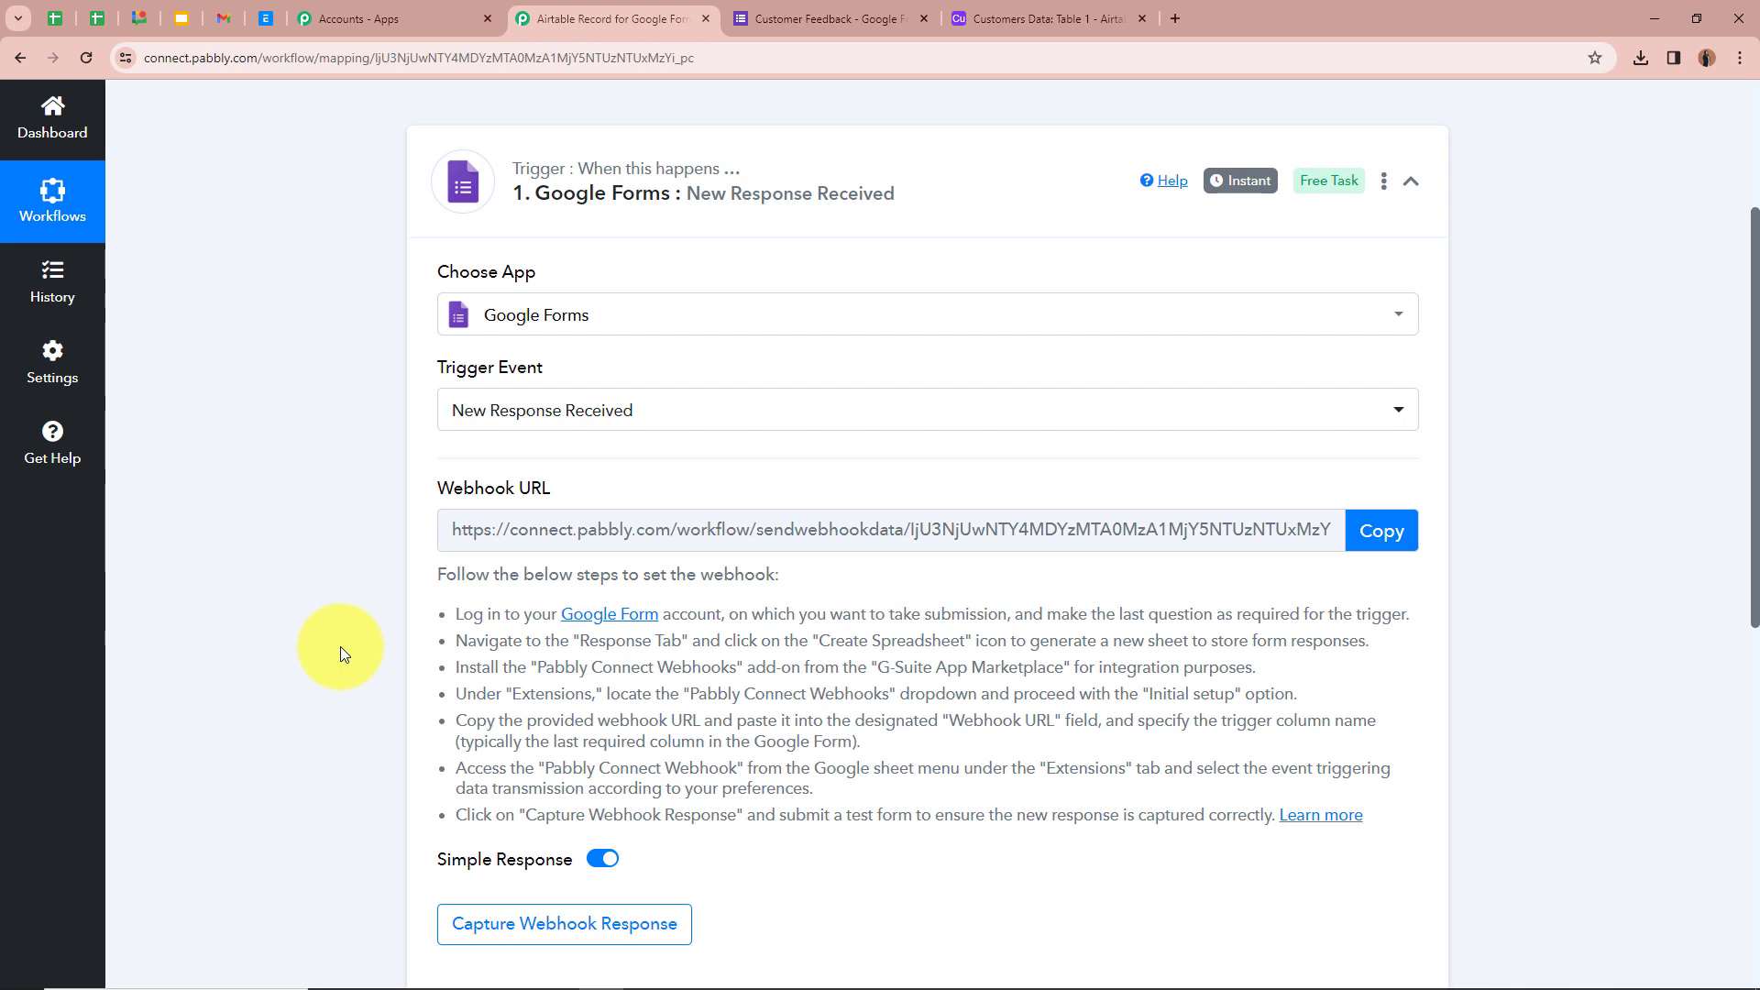
pyautogui.click(790, 18)
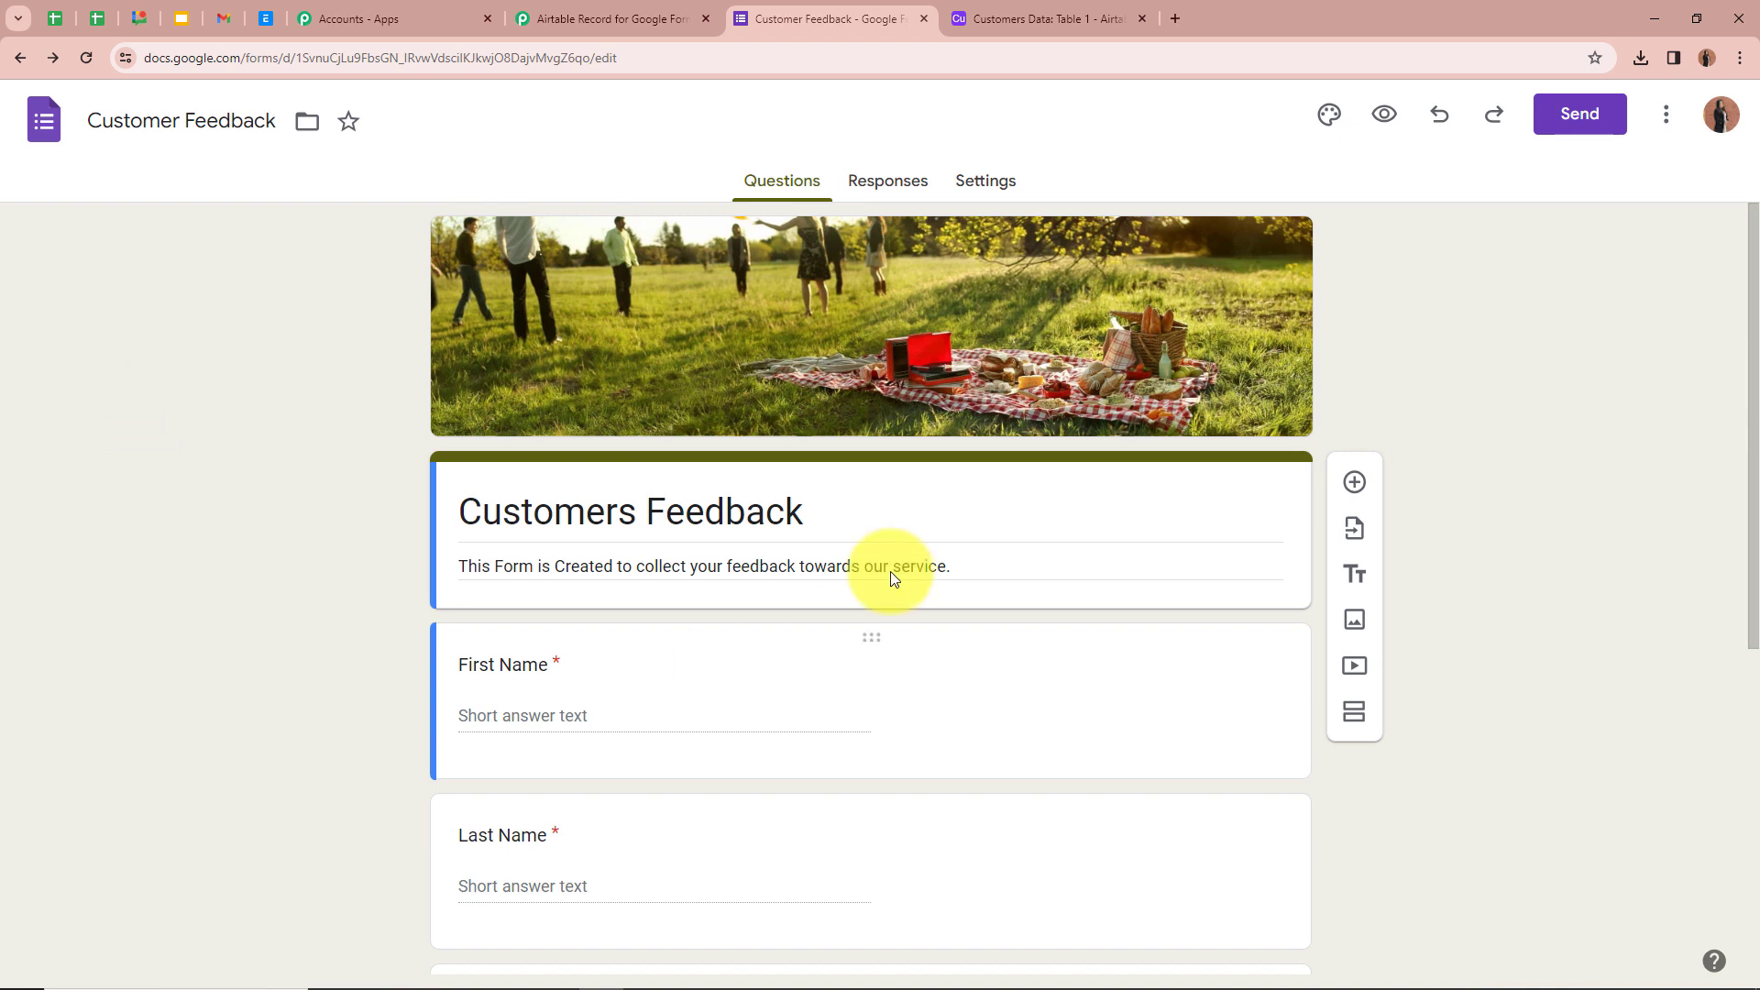
# - Link the form's responses to a new Customer Feedback (Responses) spreadsheet, then return to the form editor
pyautogui.click(904, 183)
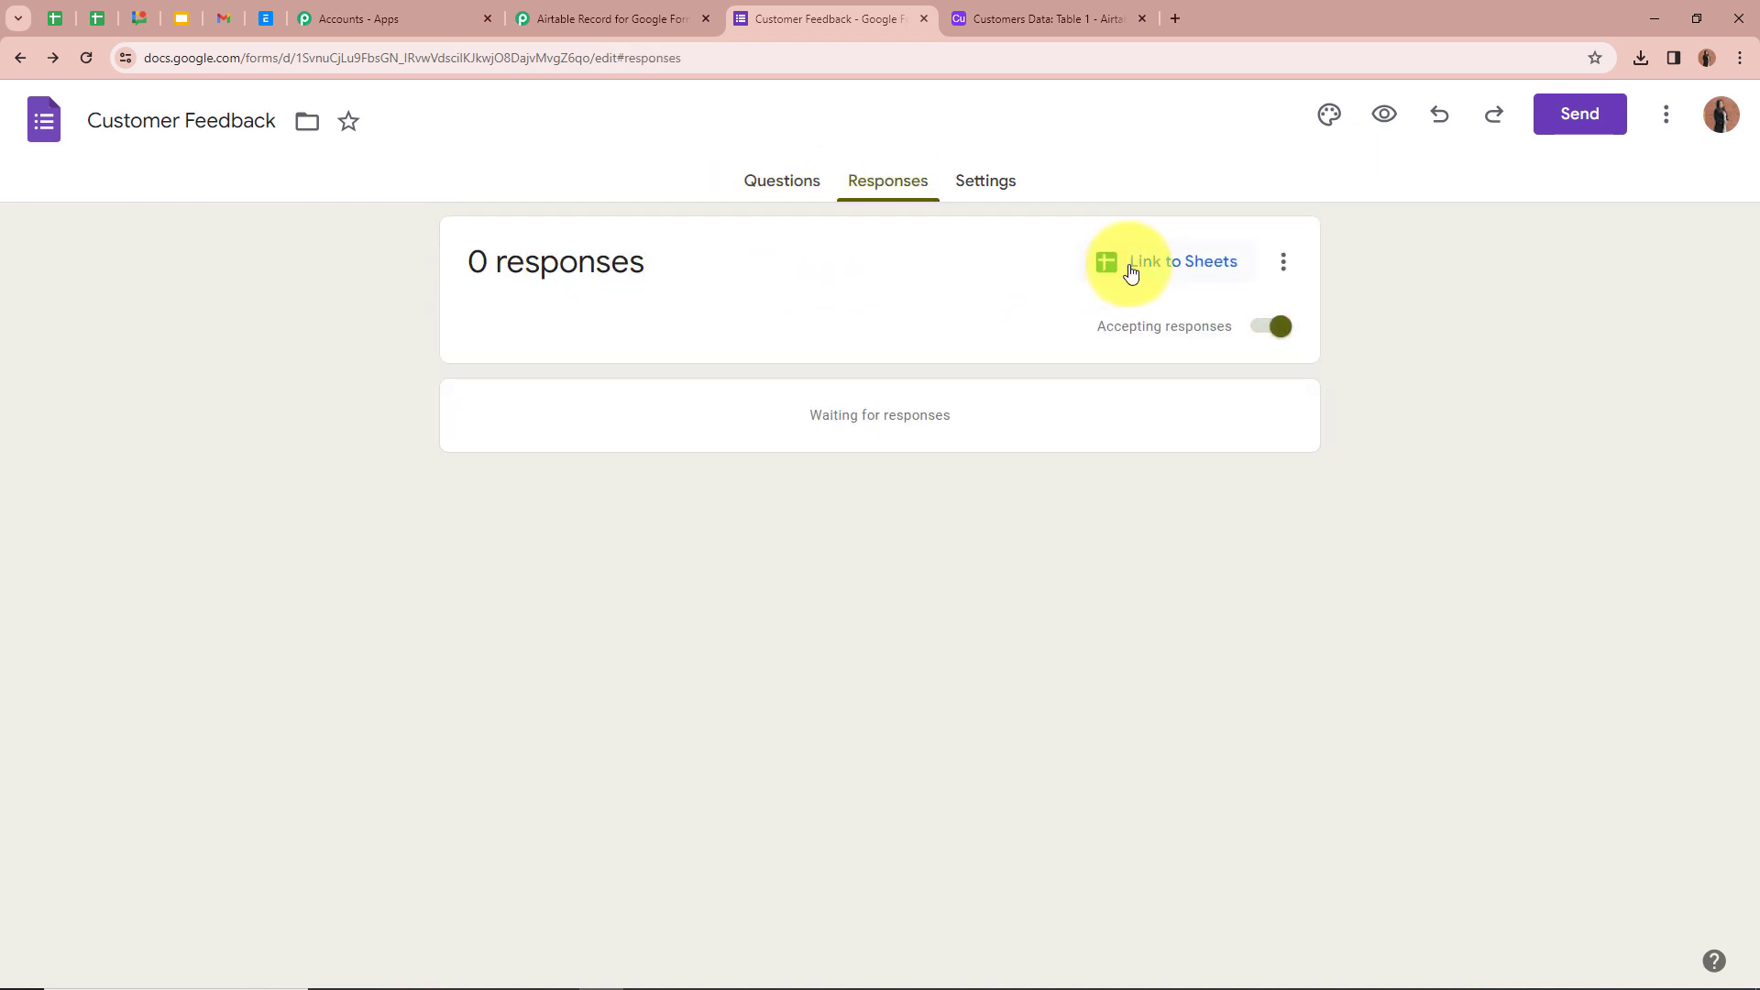
pyautogui.click(1194, 268)
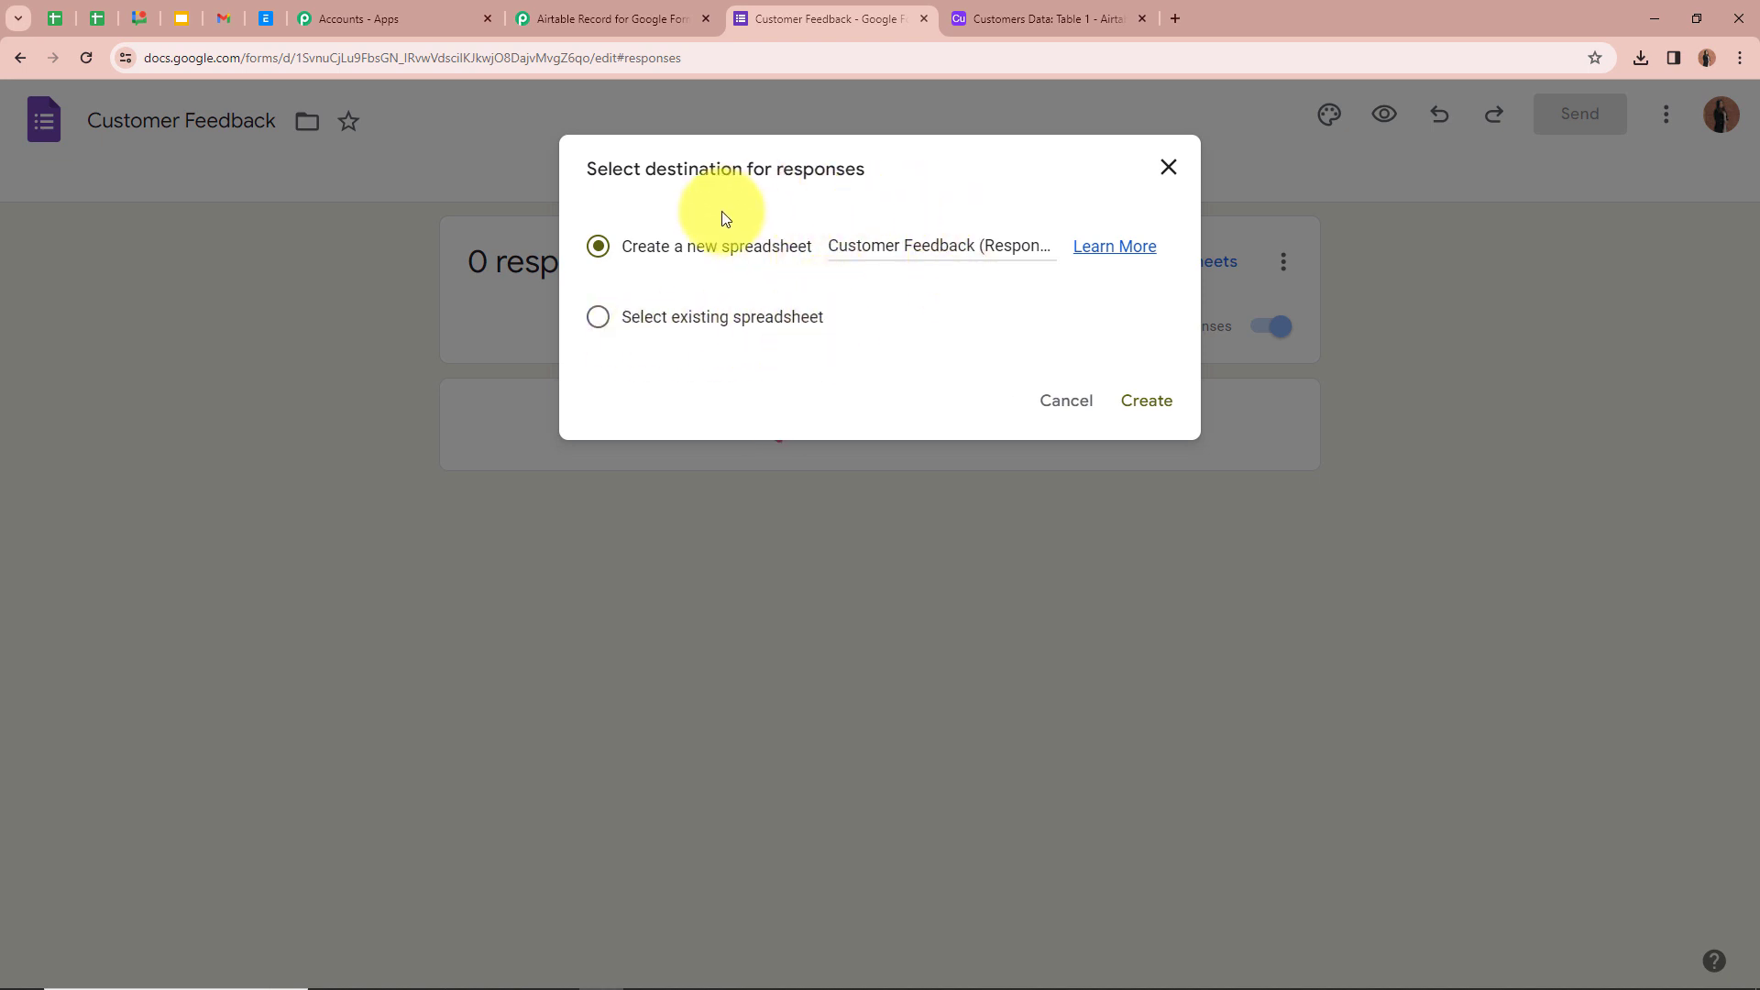
pyautogui.click(1163, 404)
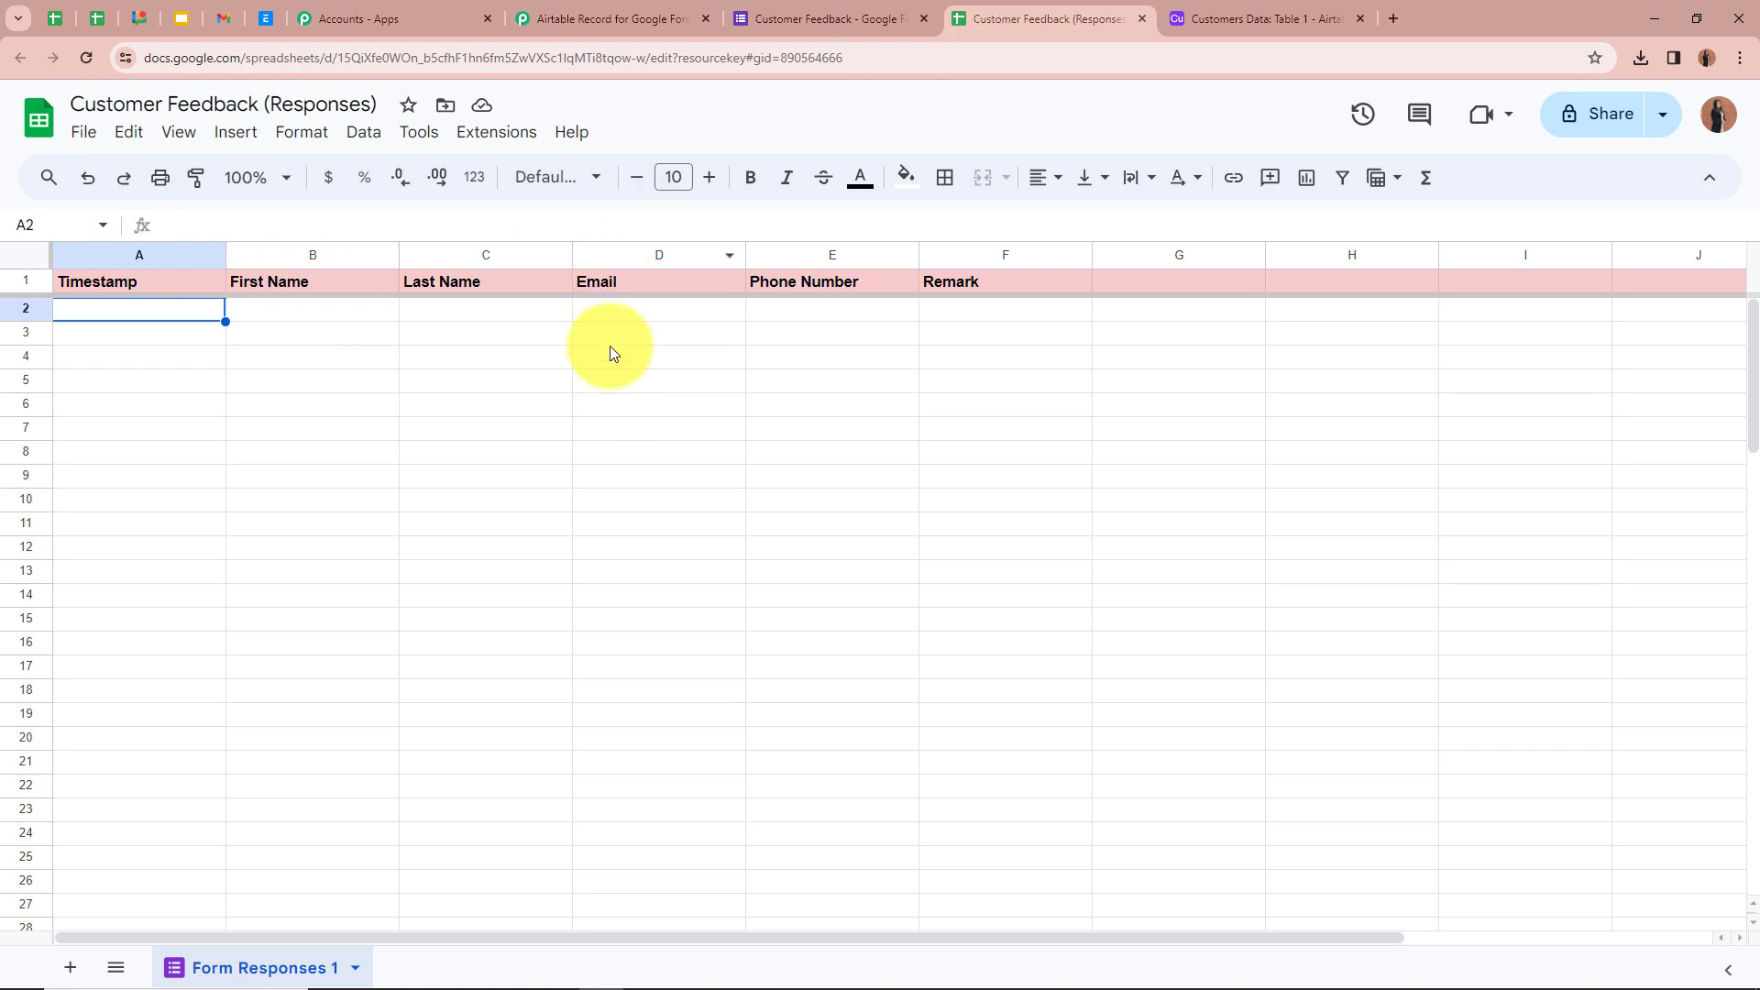
pyautogui.click(790, 16)
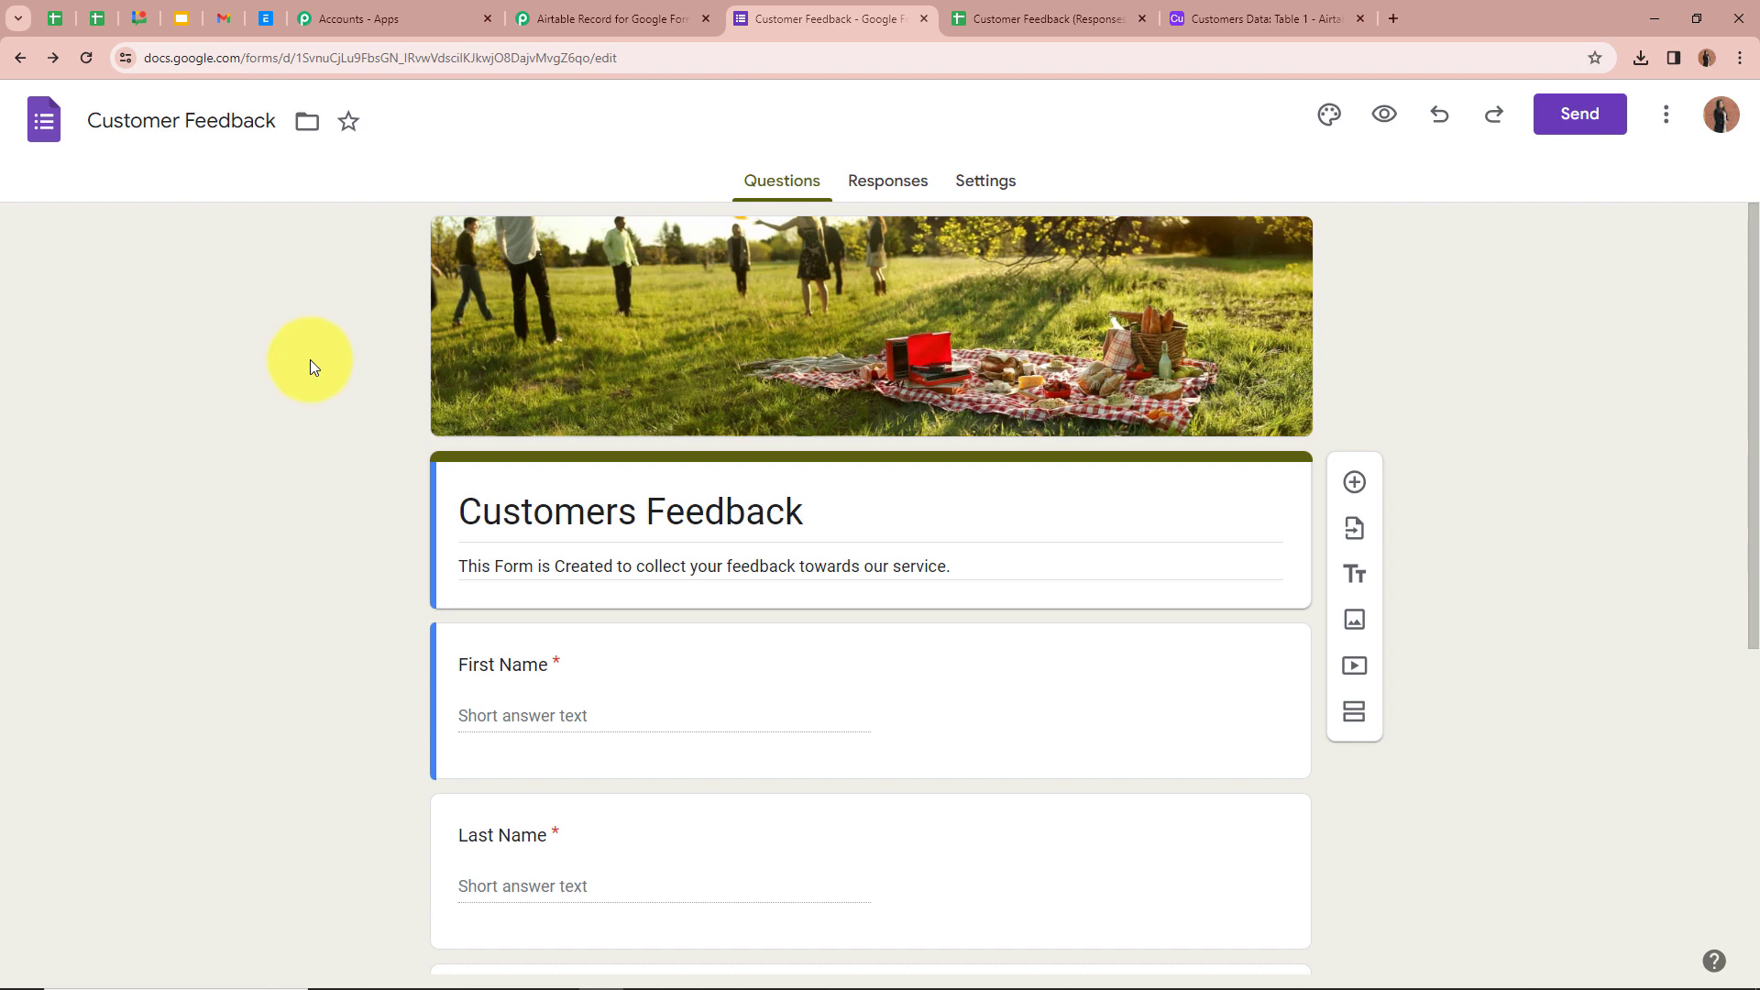
# - Look over the Customer Feedback questions, then switch to the Customer Feedback (Responses) sheet
pyautogui.scroll(-4, 318, 373)
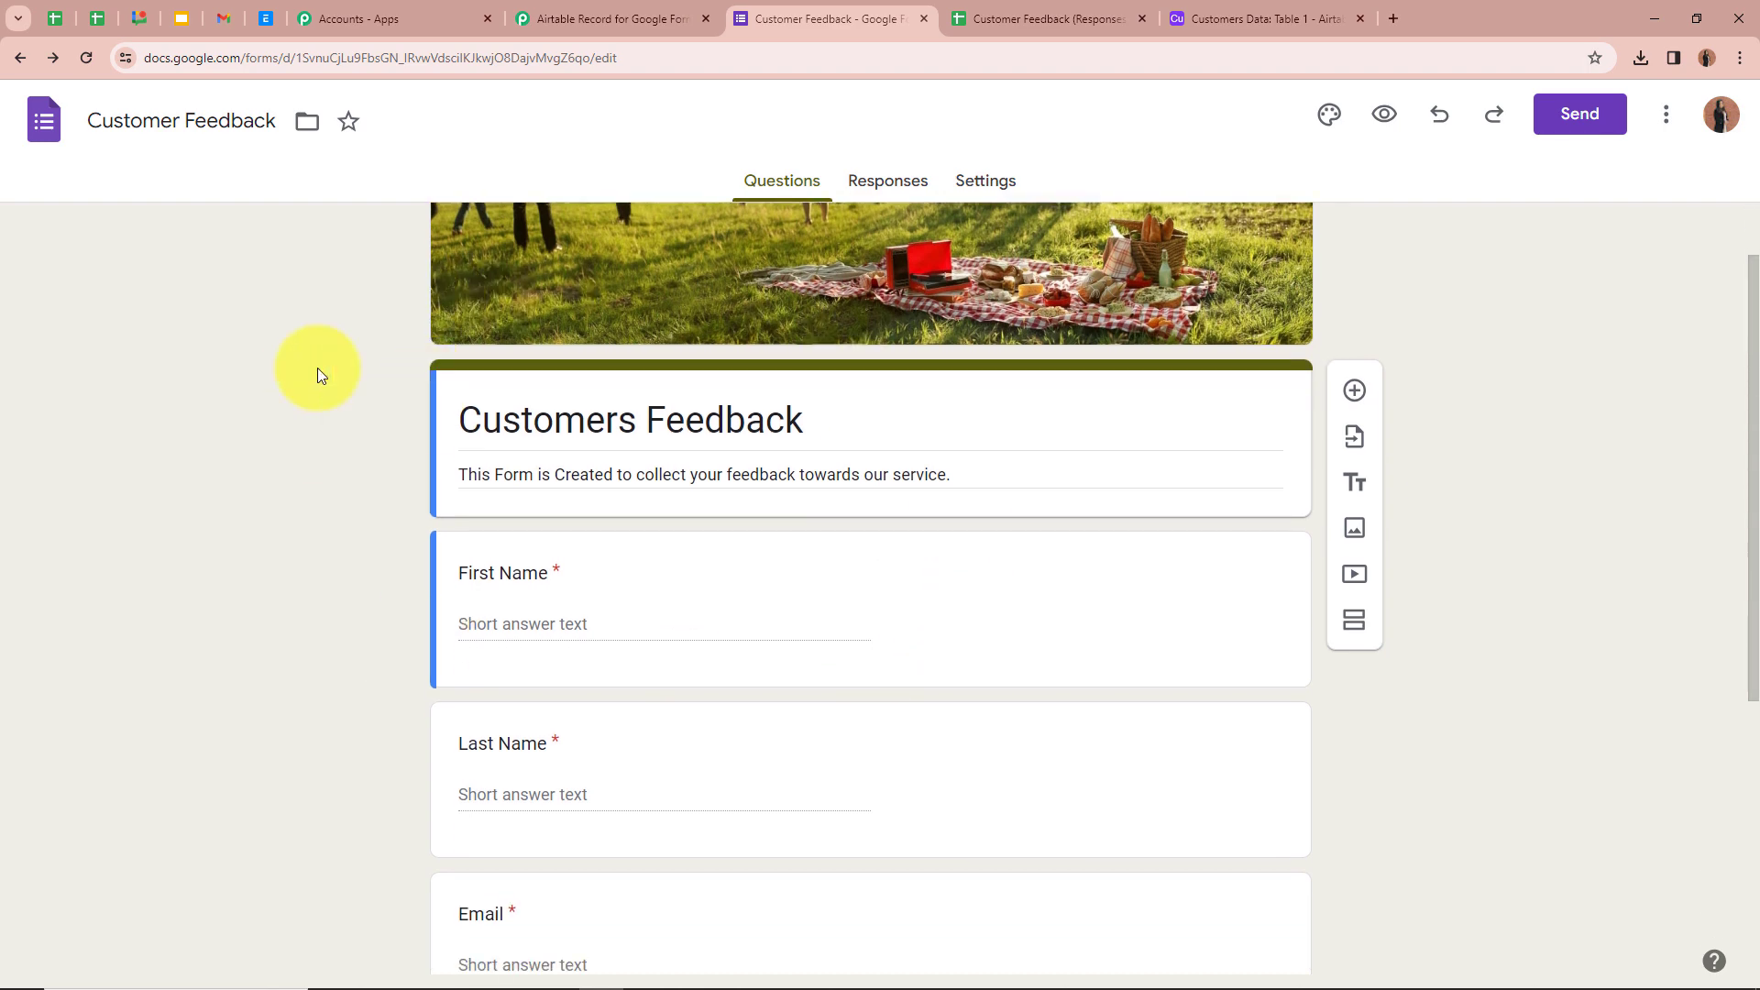
pyautogui.scroll(3, 472, 452)
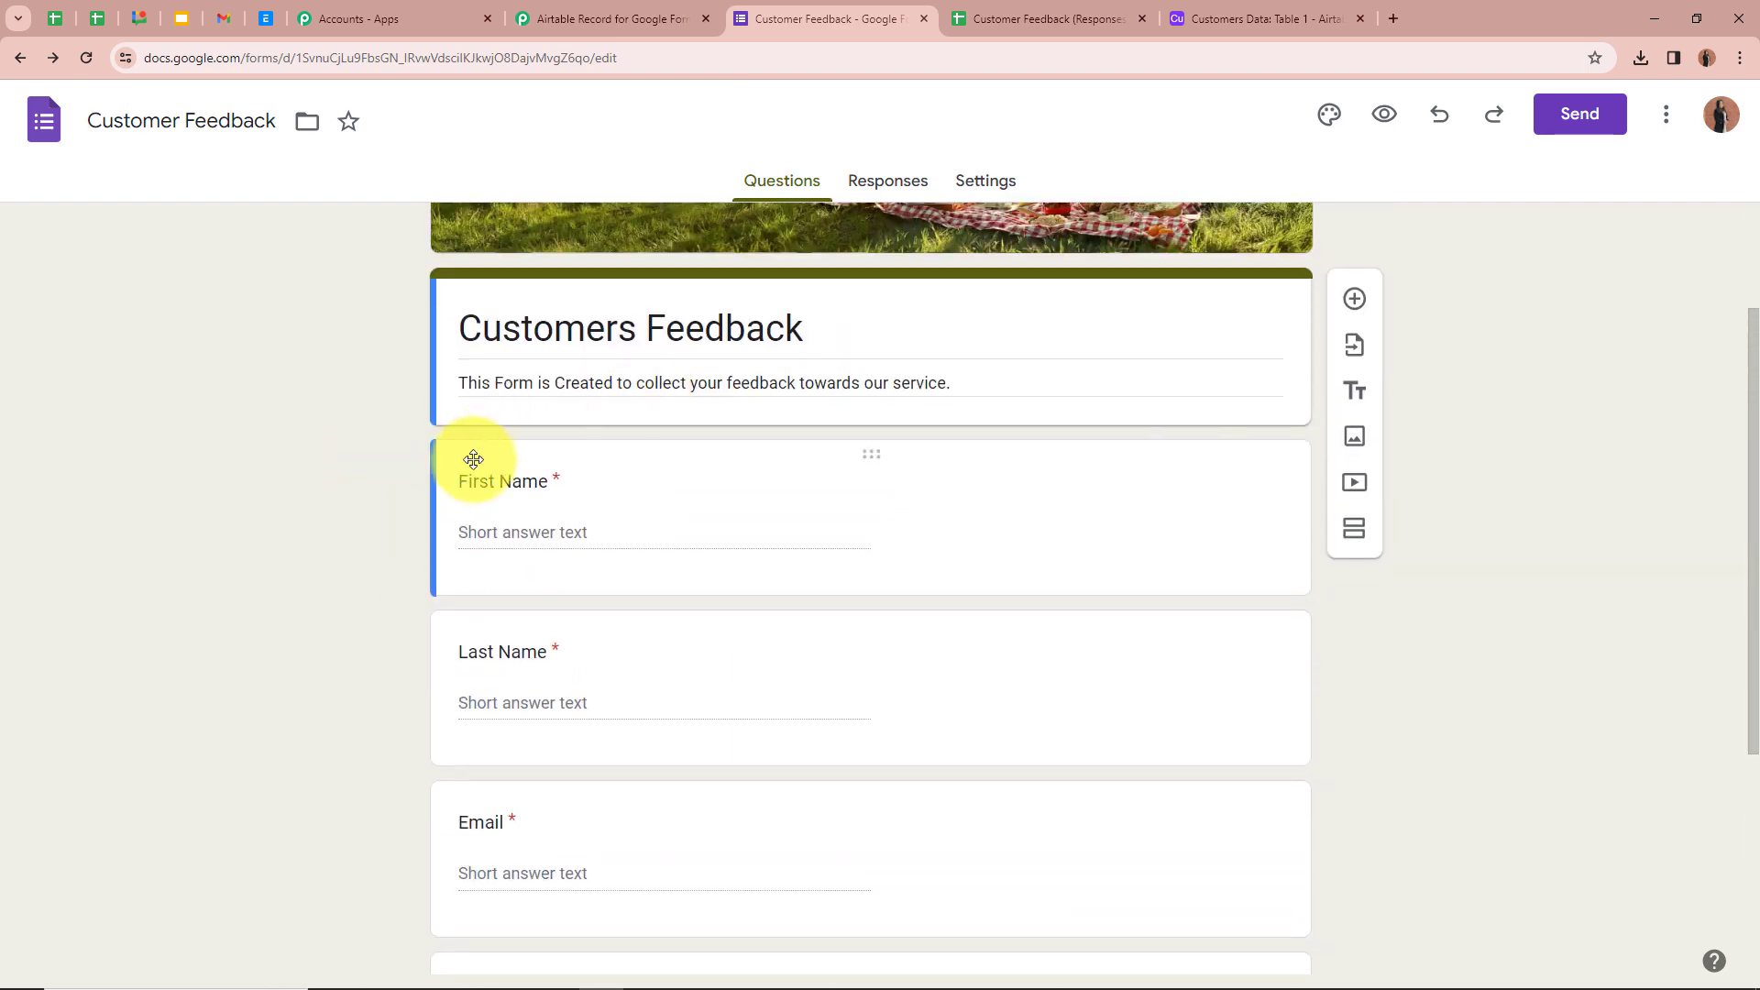
pyautogui.scroll(-4, 578, 506)
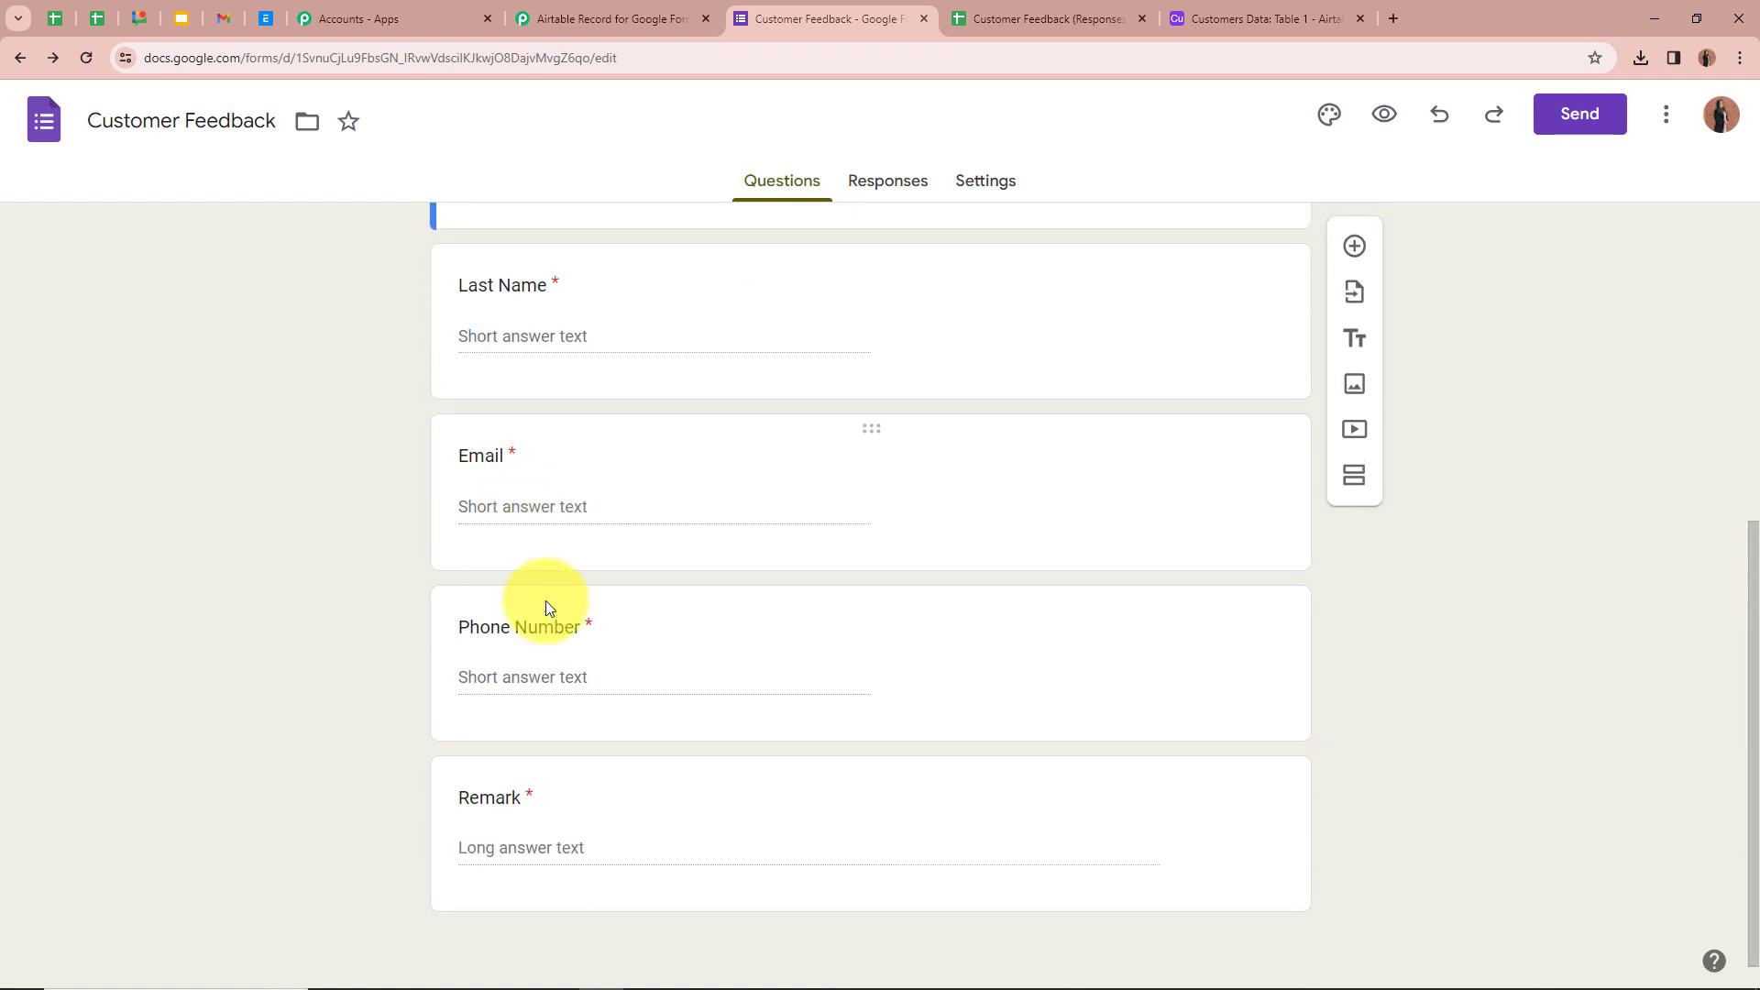
pyautogui.scroll(3, 990, 335)
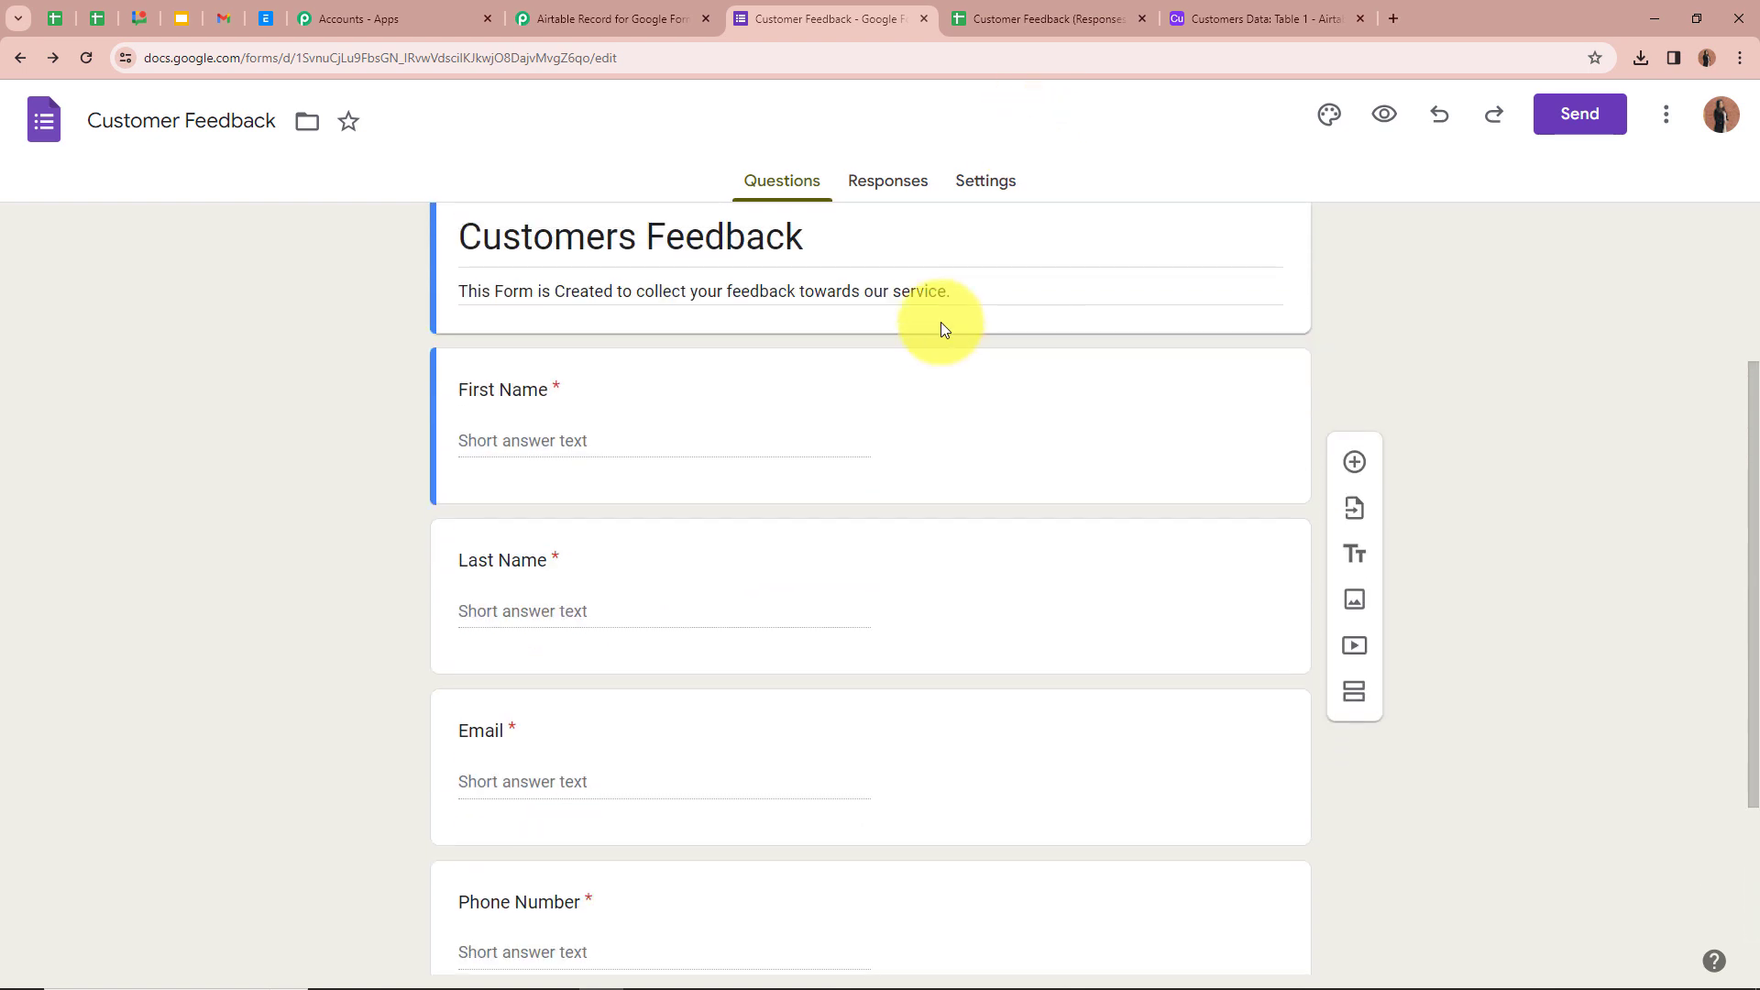
pyautogui.scroll(3, 1036, 422)
pyautogui.click(1046, 18)
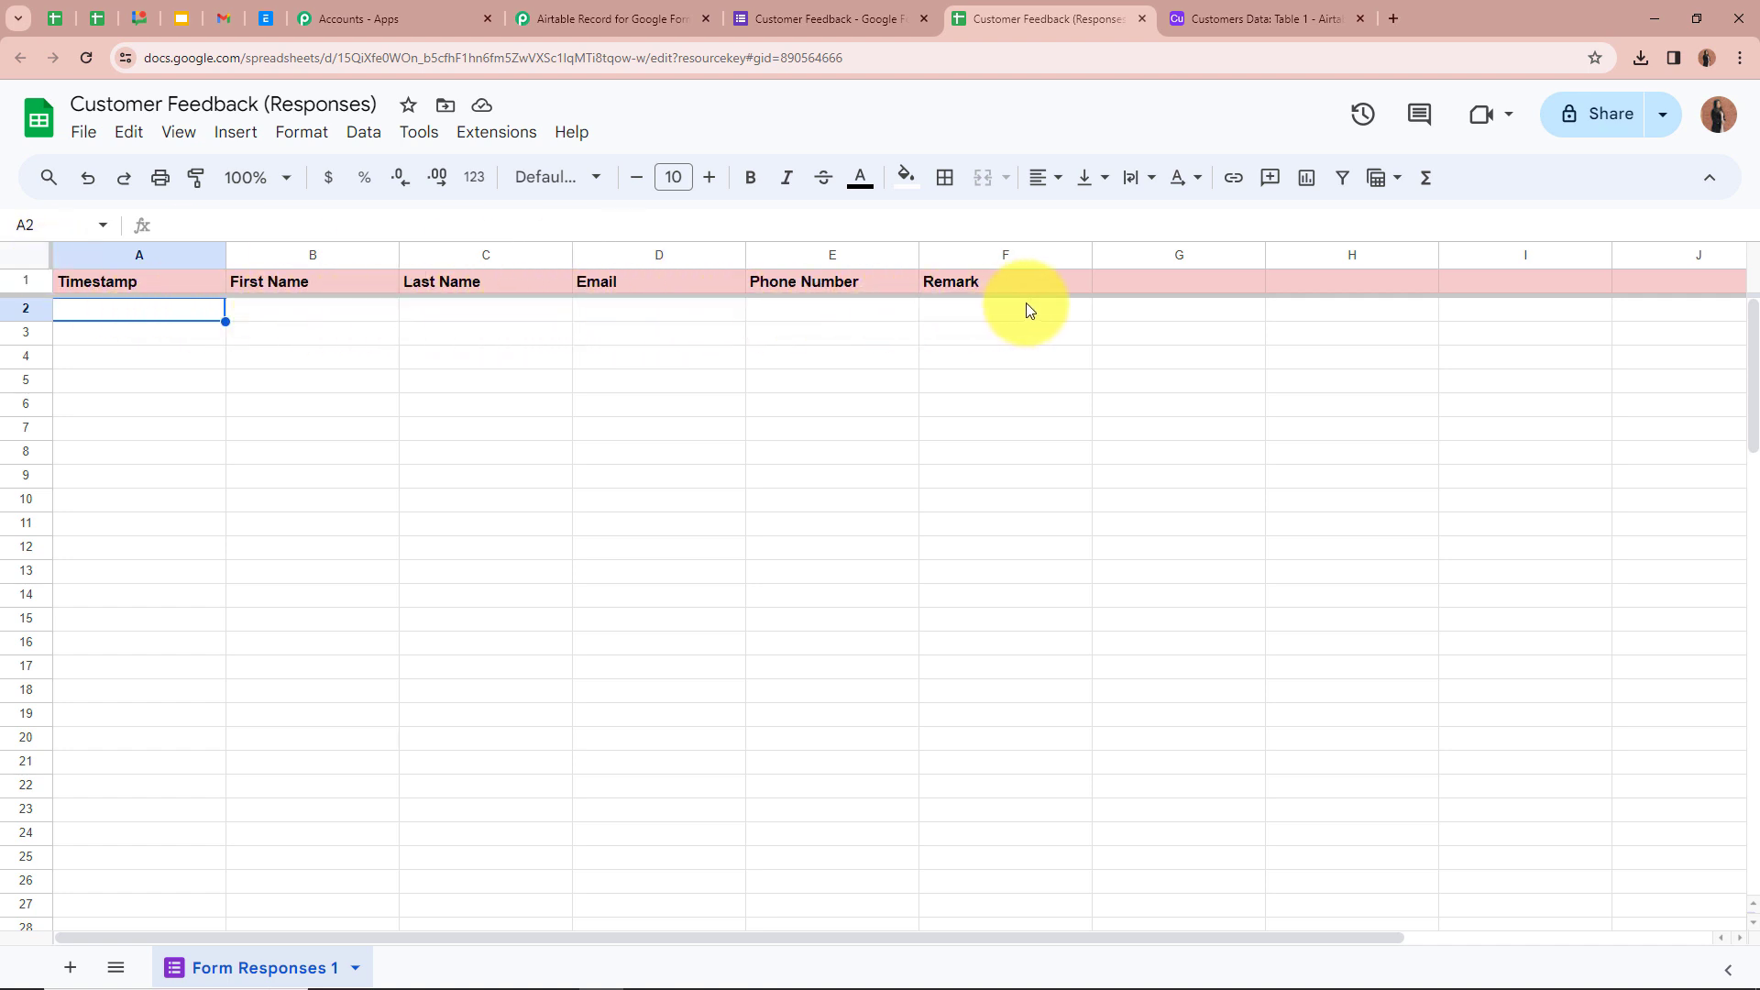
pyautogui.click(613, 18)
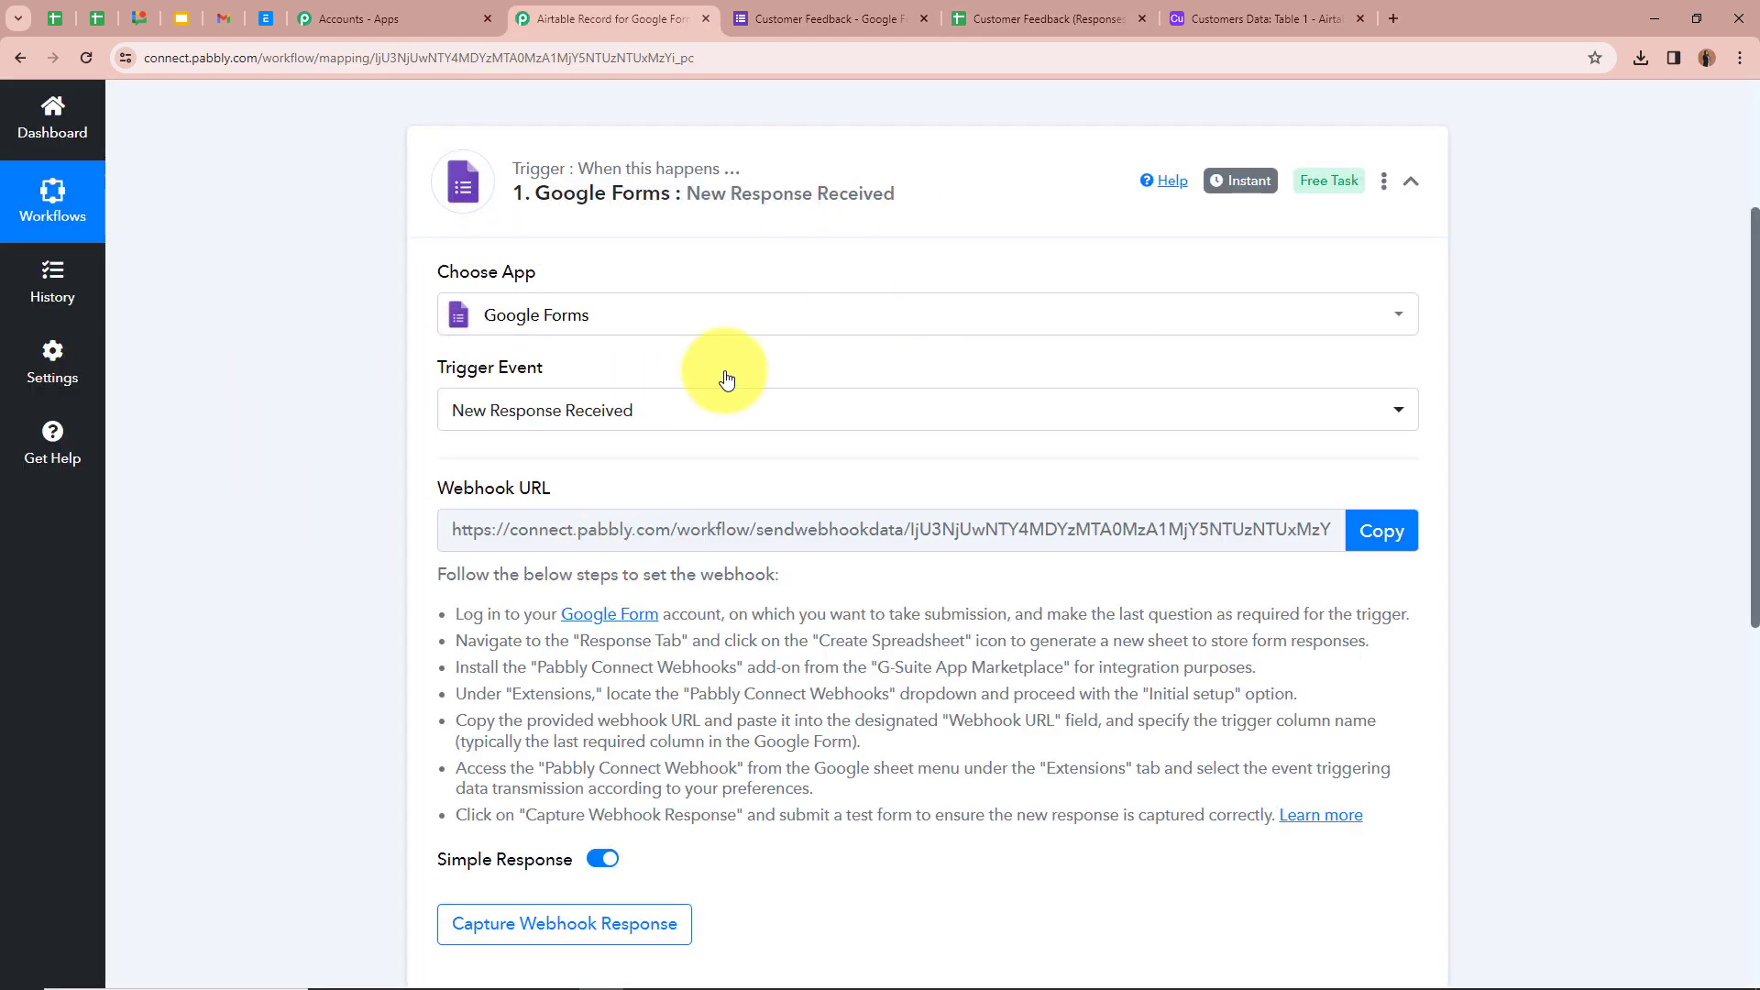
pyautogui.click(1043, 18)
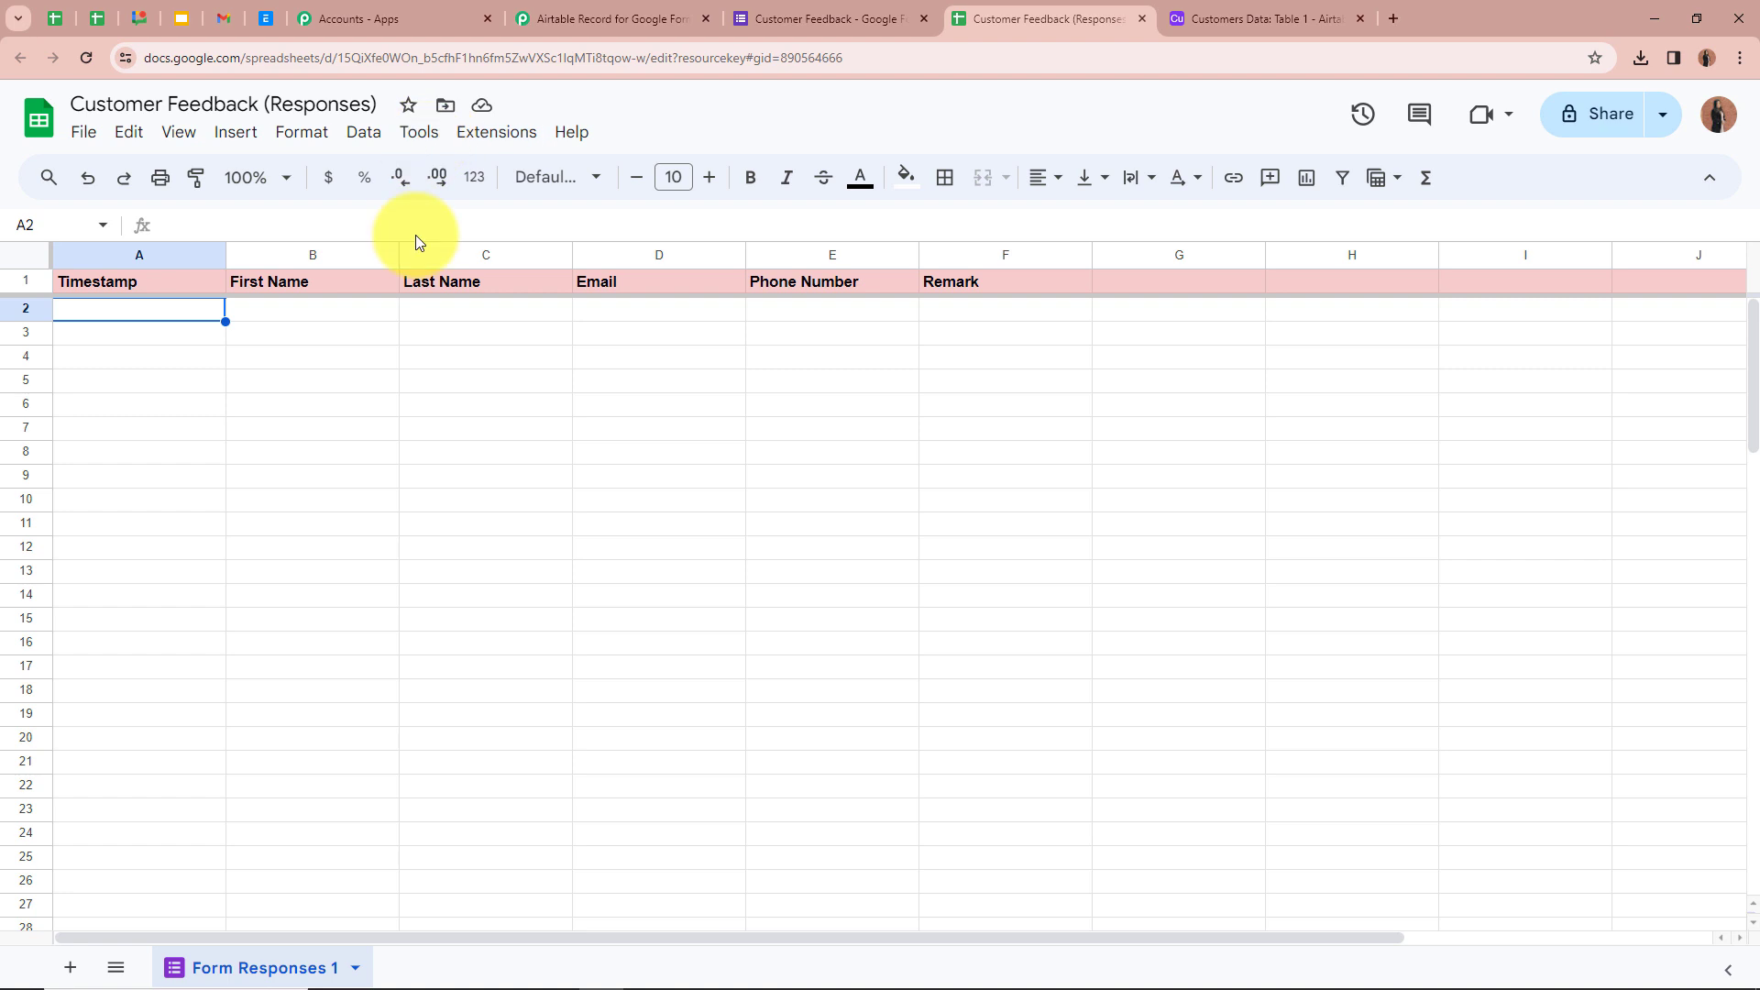
pyautogui.click(496, 133)
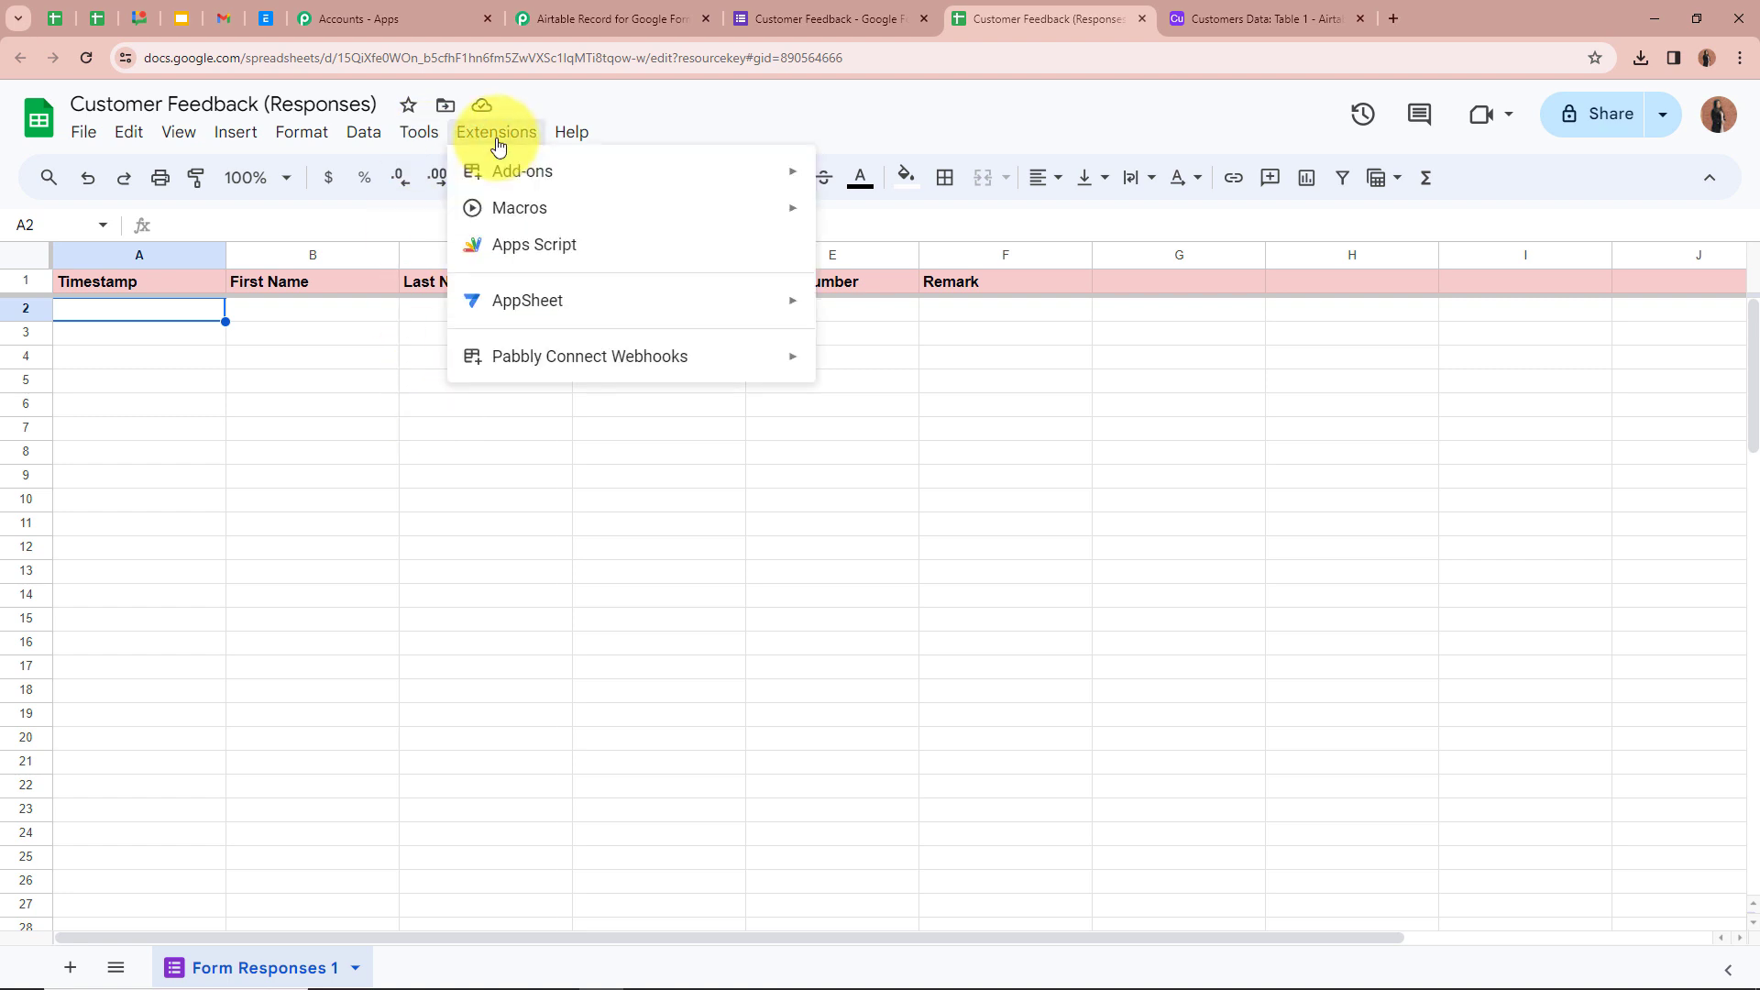
pyautogui.moveTo(486, 173)
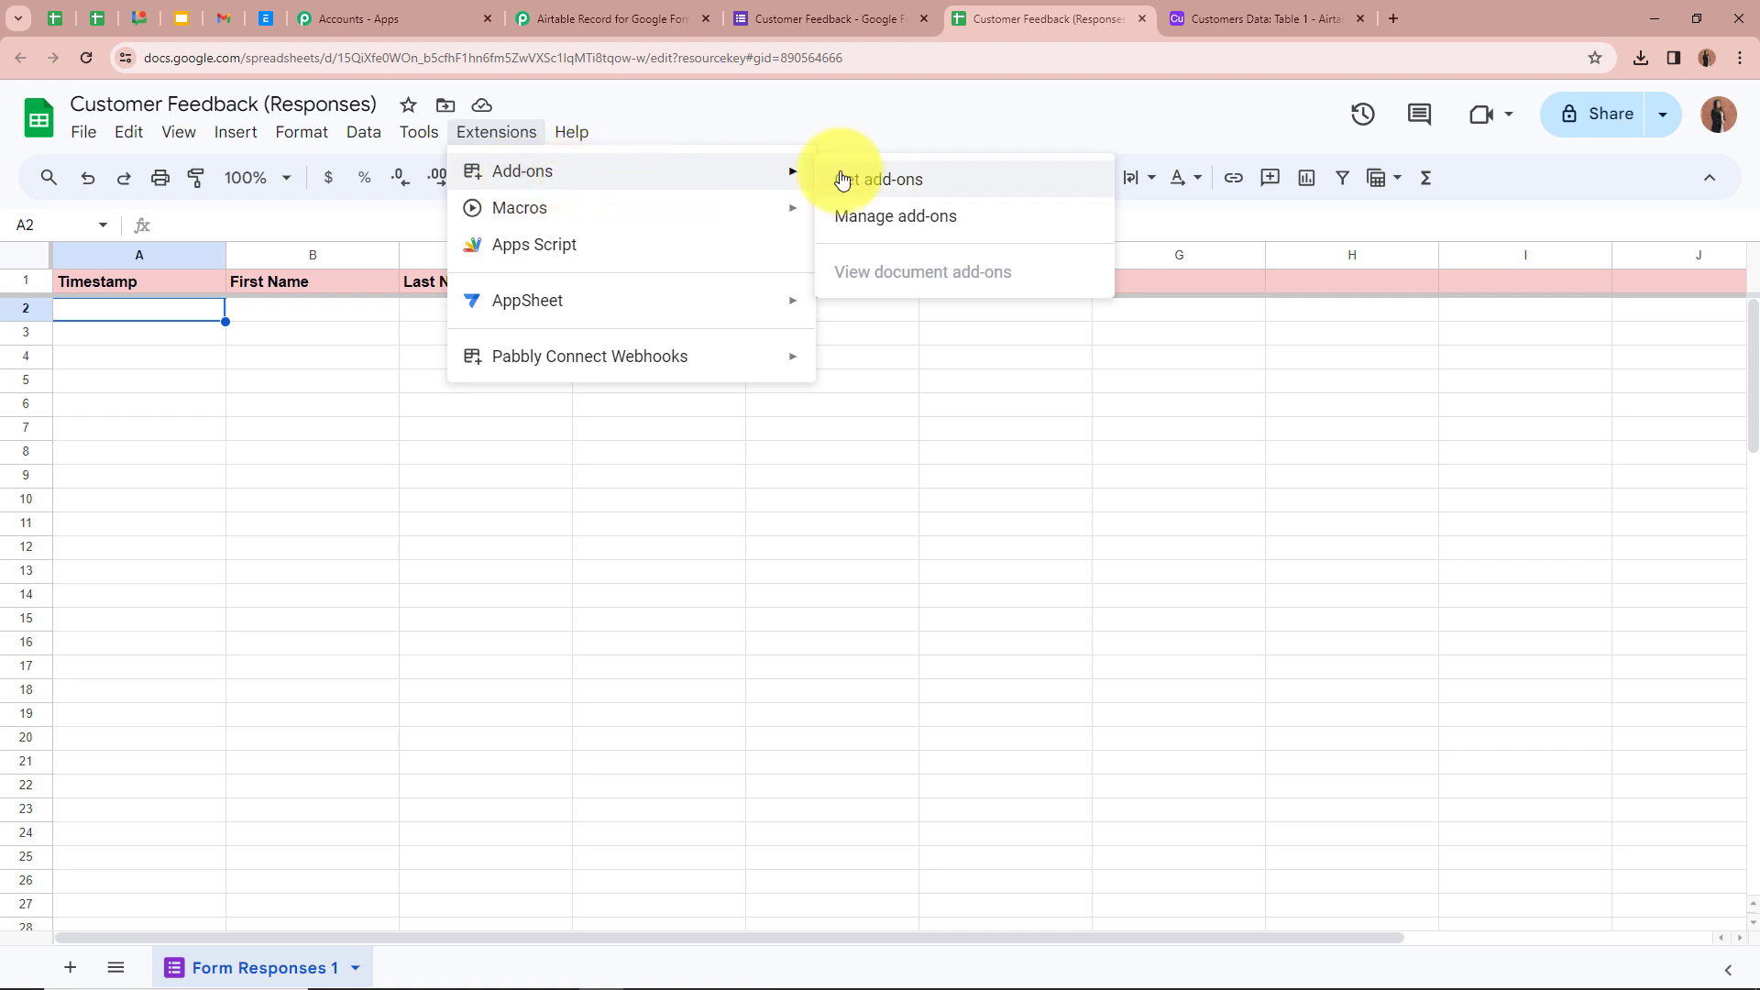
pyautogui.click(925, 189)
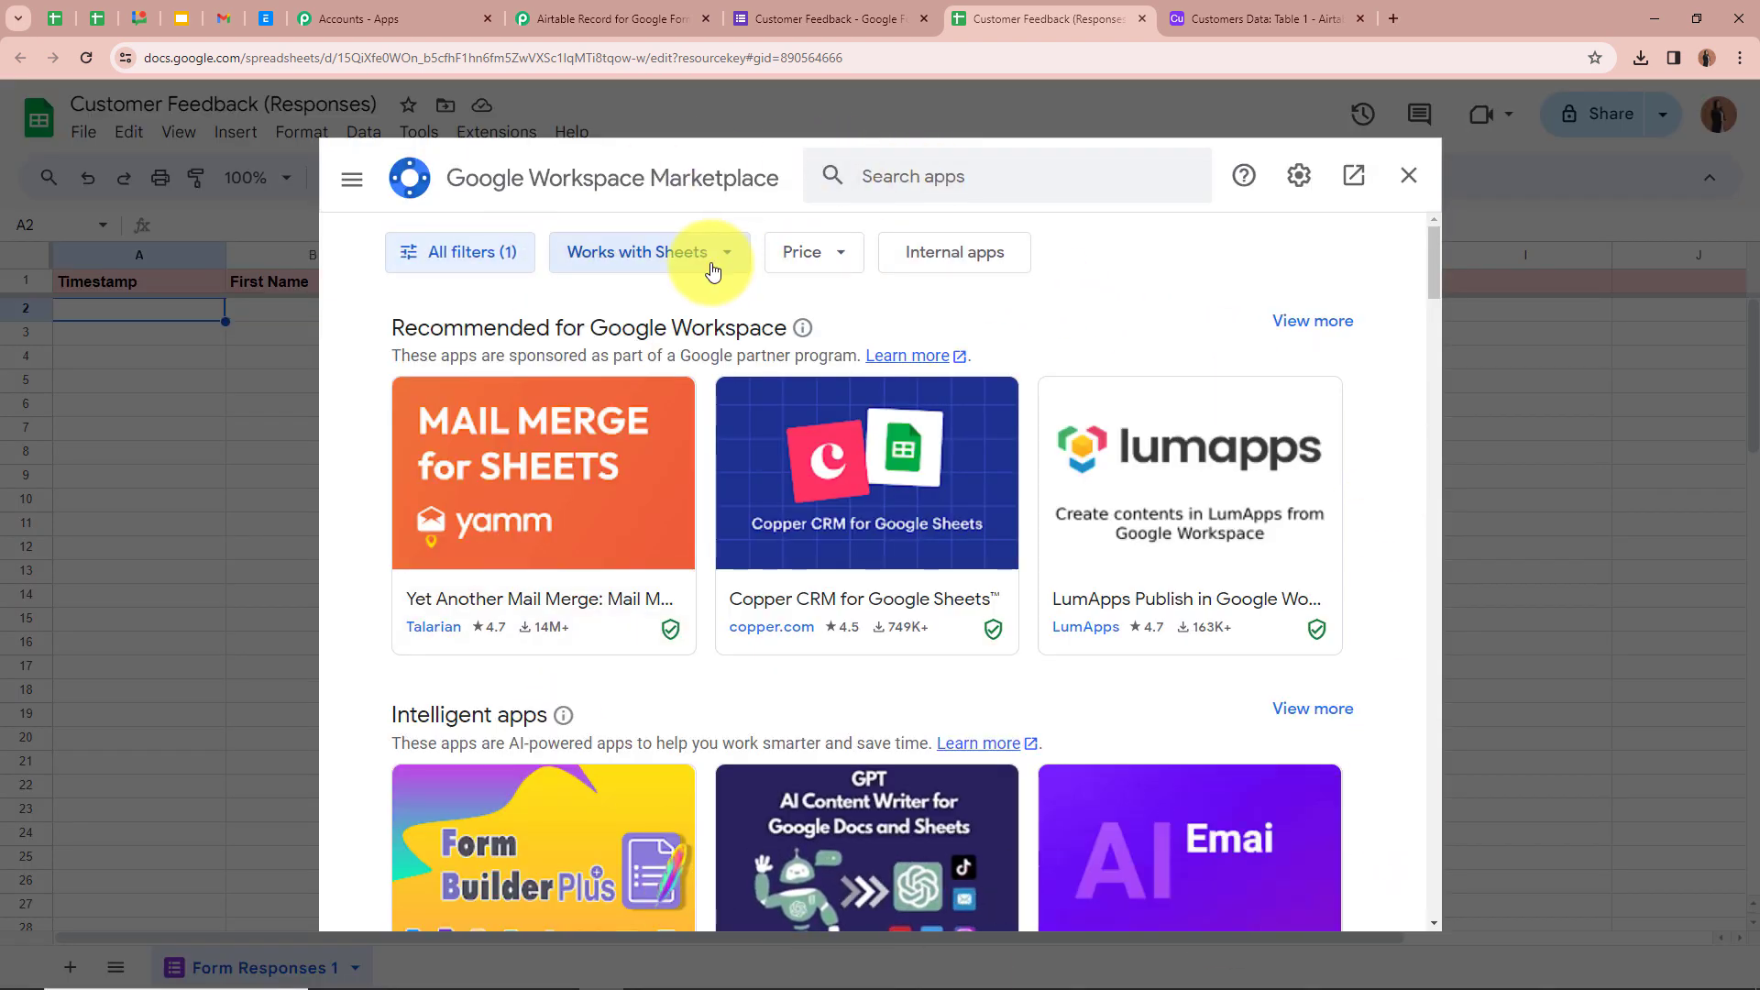
pyautogui.click(953, 165)
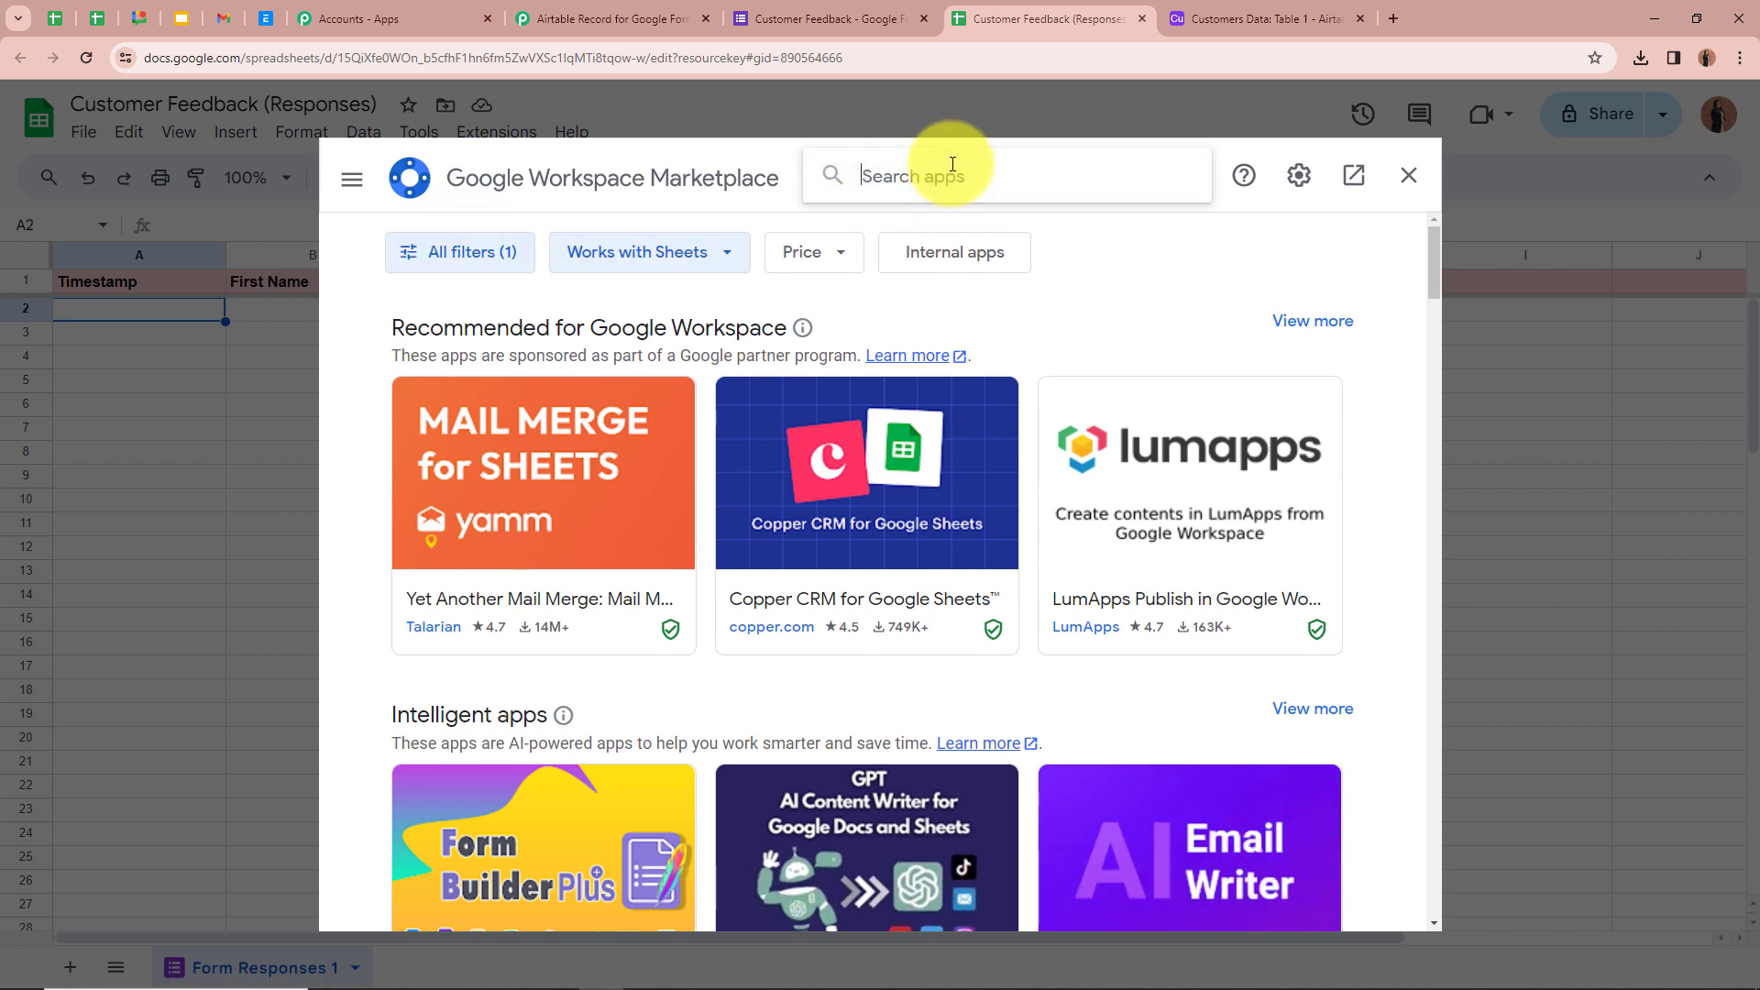
pyautogui.write('Pabbl')
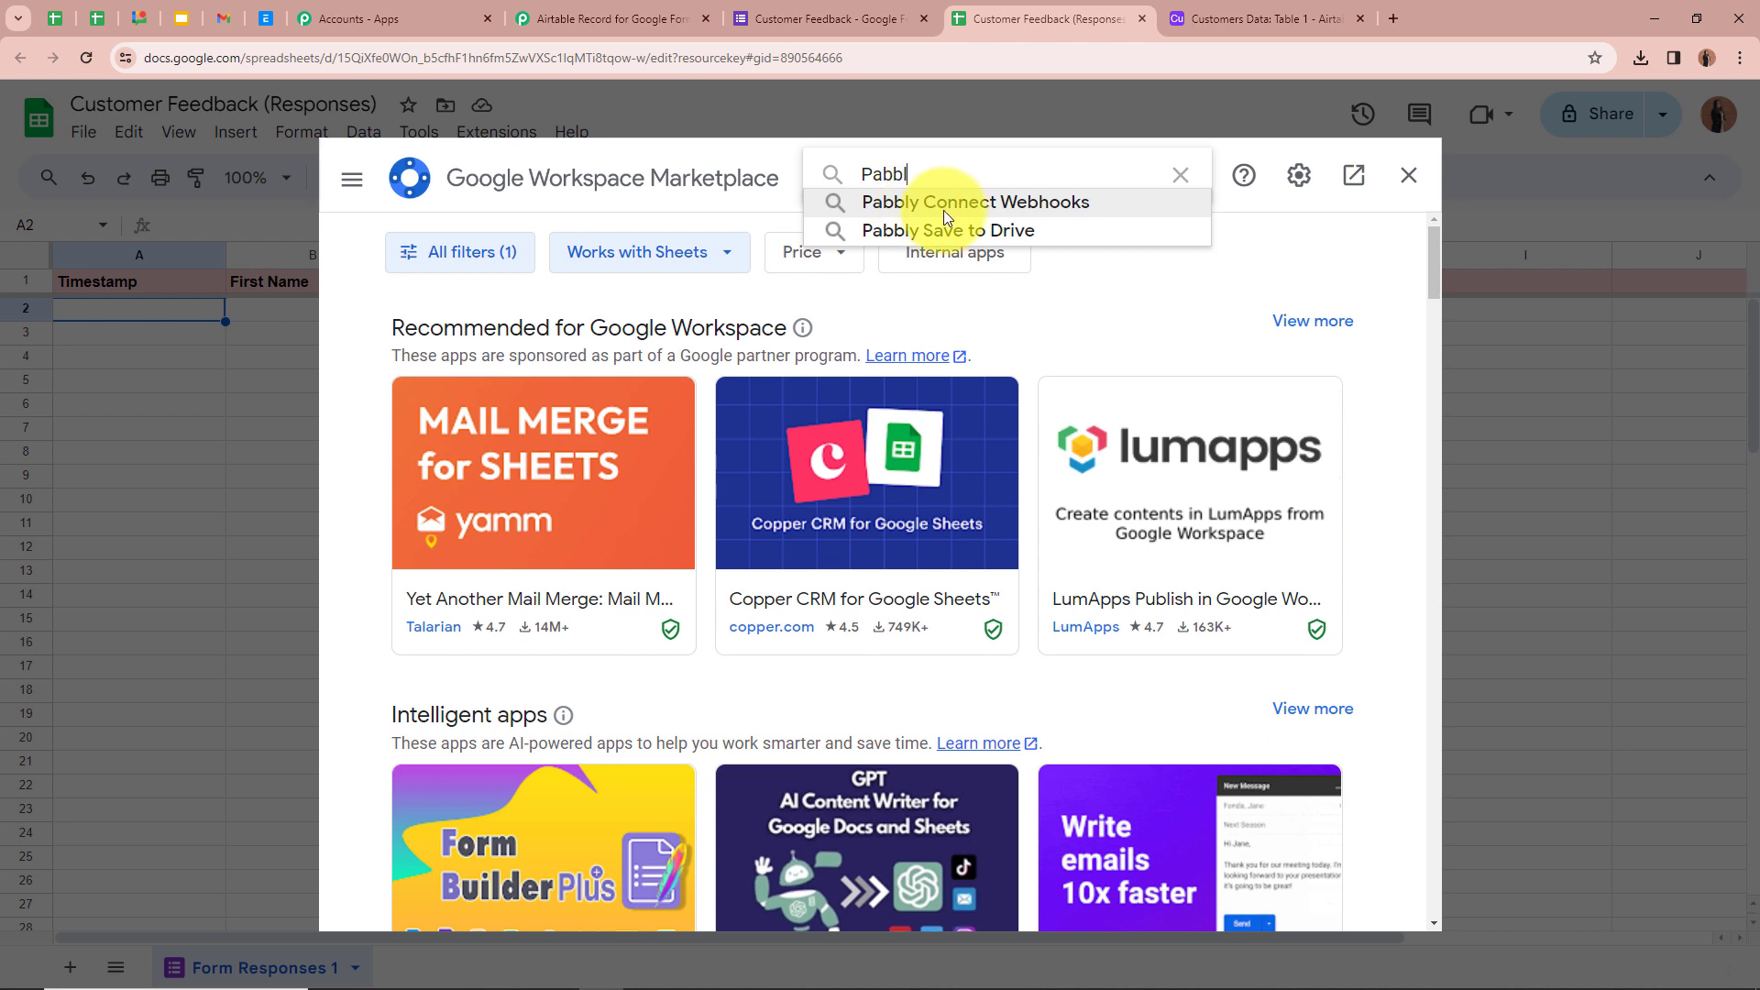
pyautogui.click(1069, 200)
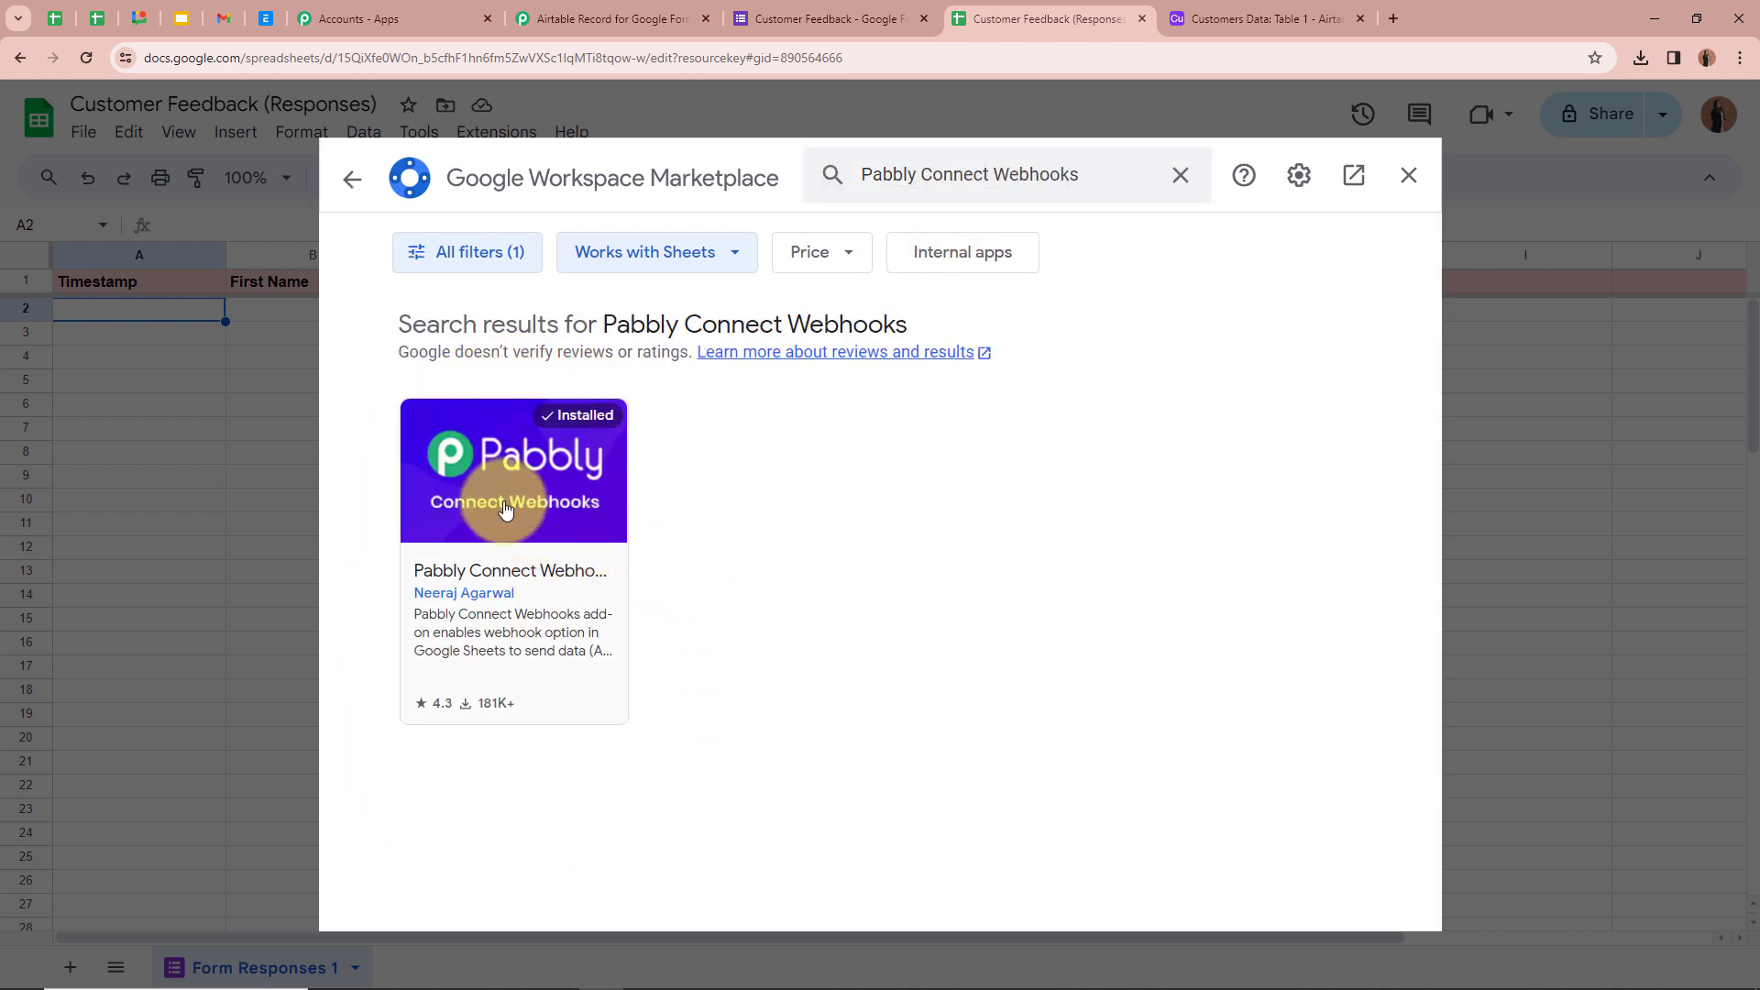
pyautogui.click(563, 522)
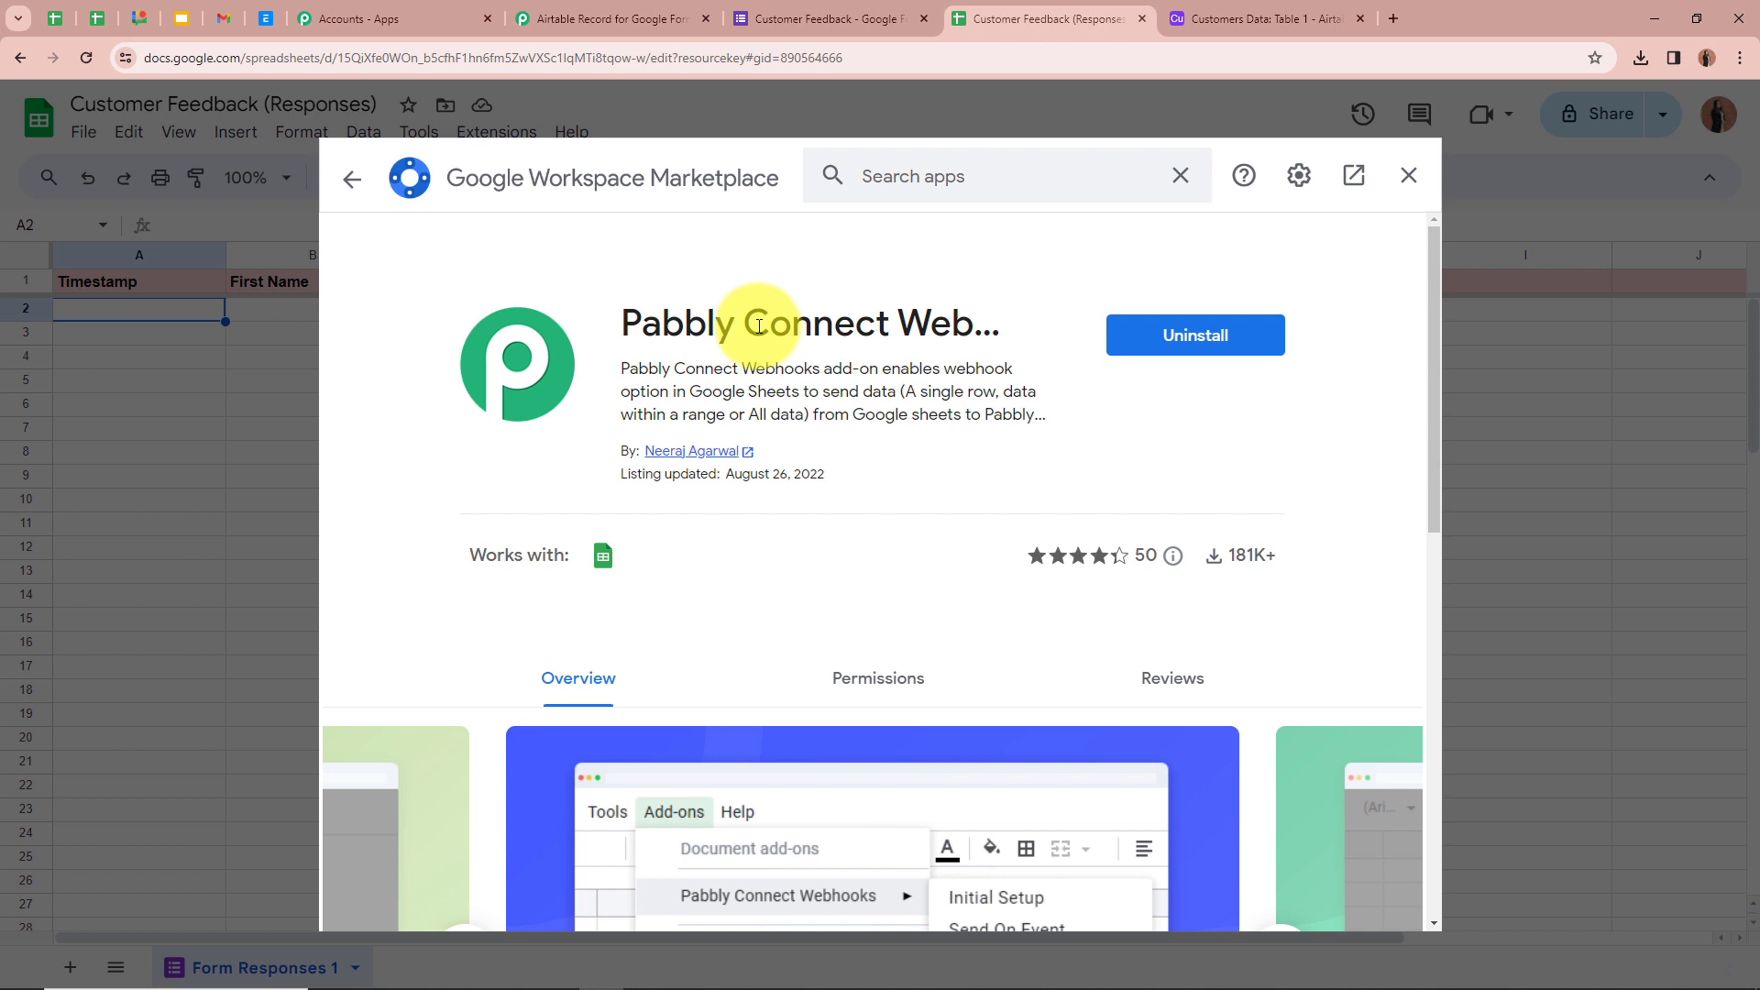
pyautogui.click(1416, 180)
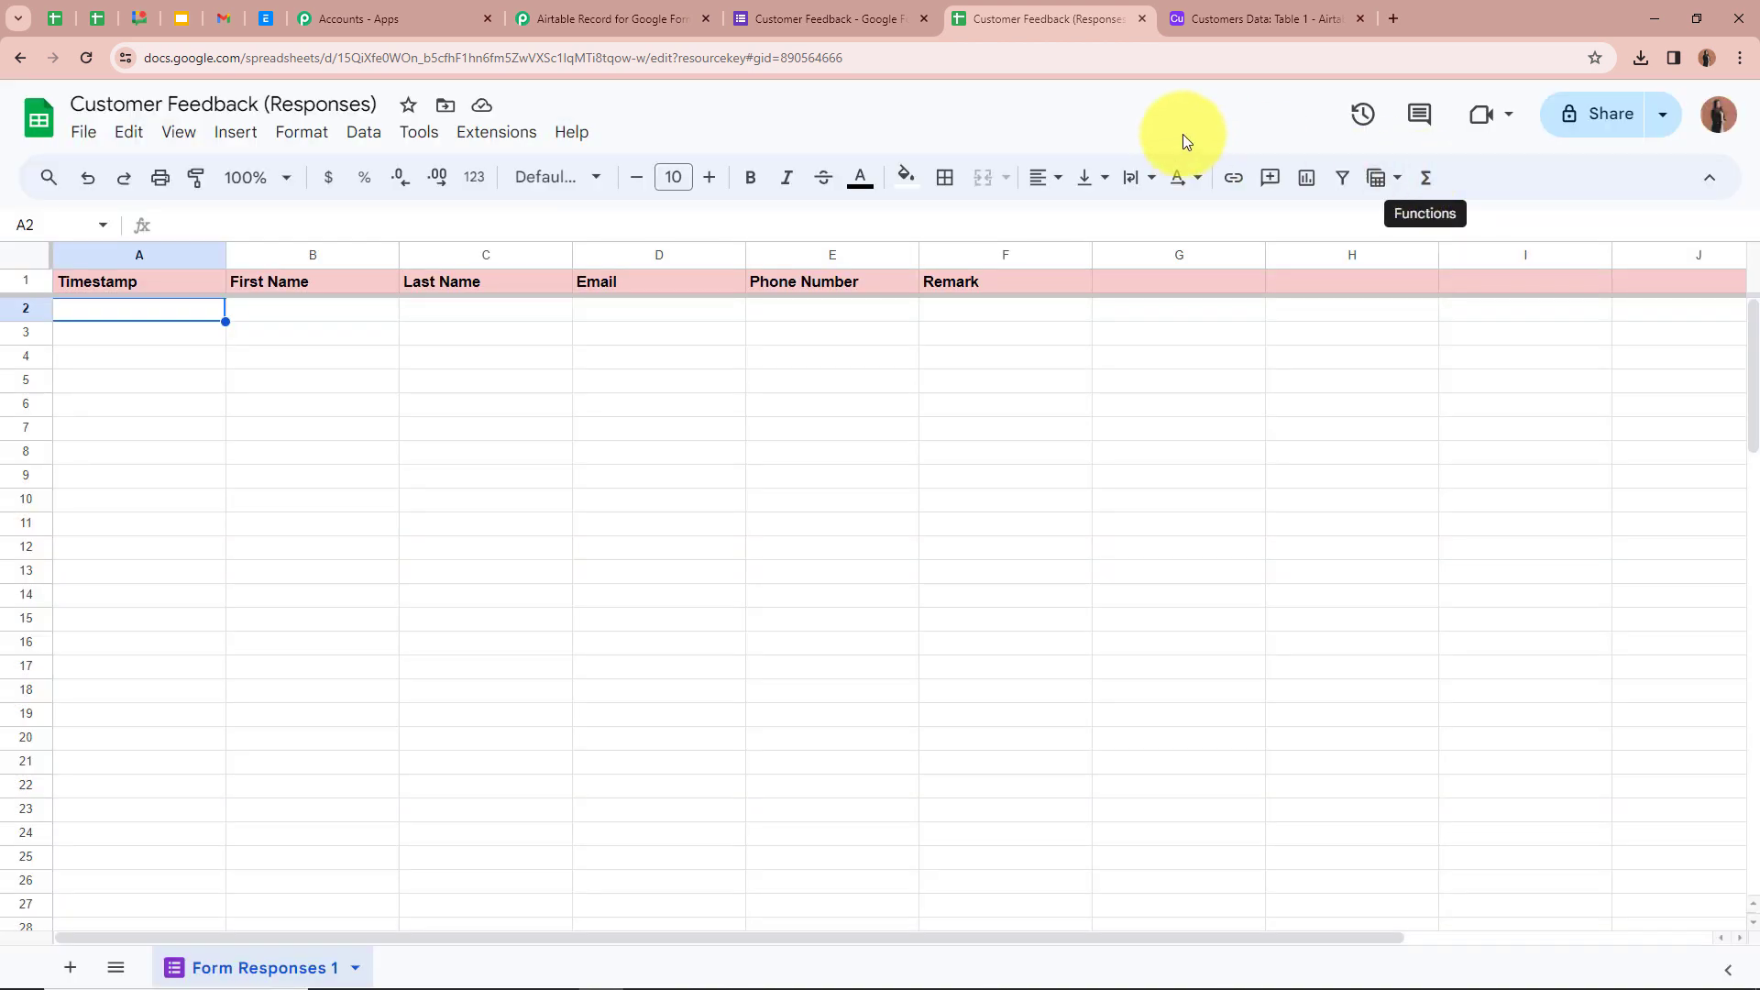
# - Launch Extensions > Pabbly Connect Webhooks > Initial Setup for the Form Responses 1 sheet
pyautogui.click(500, 134)
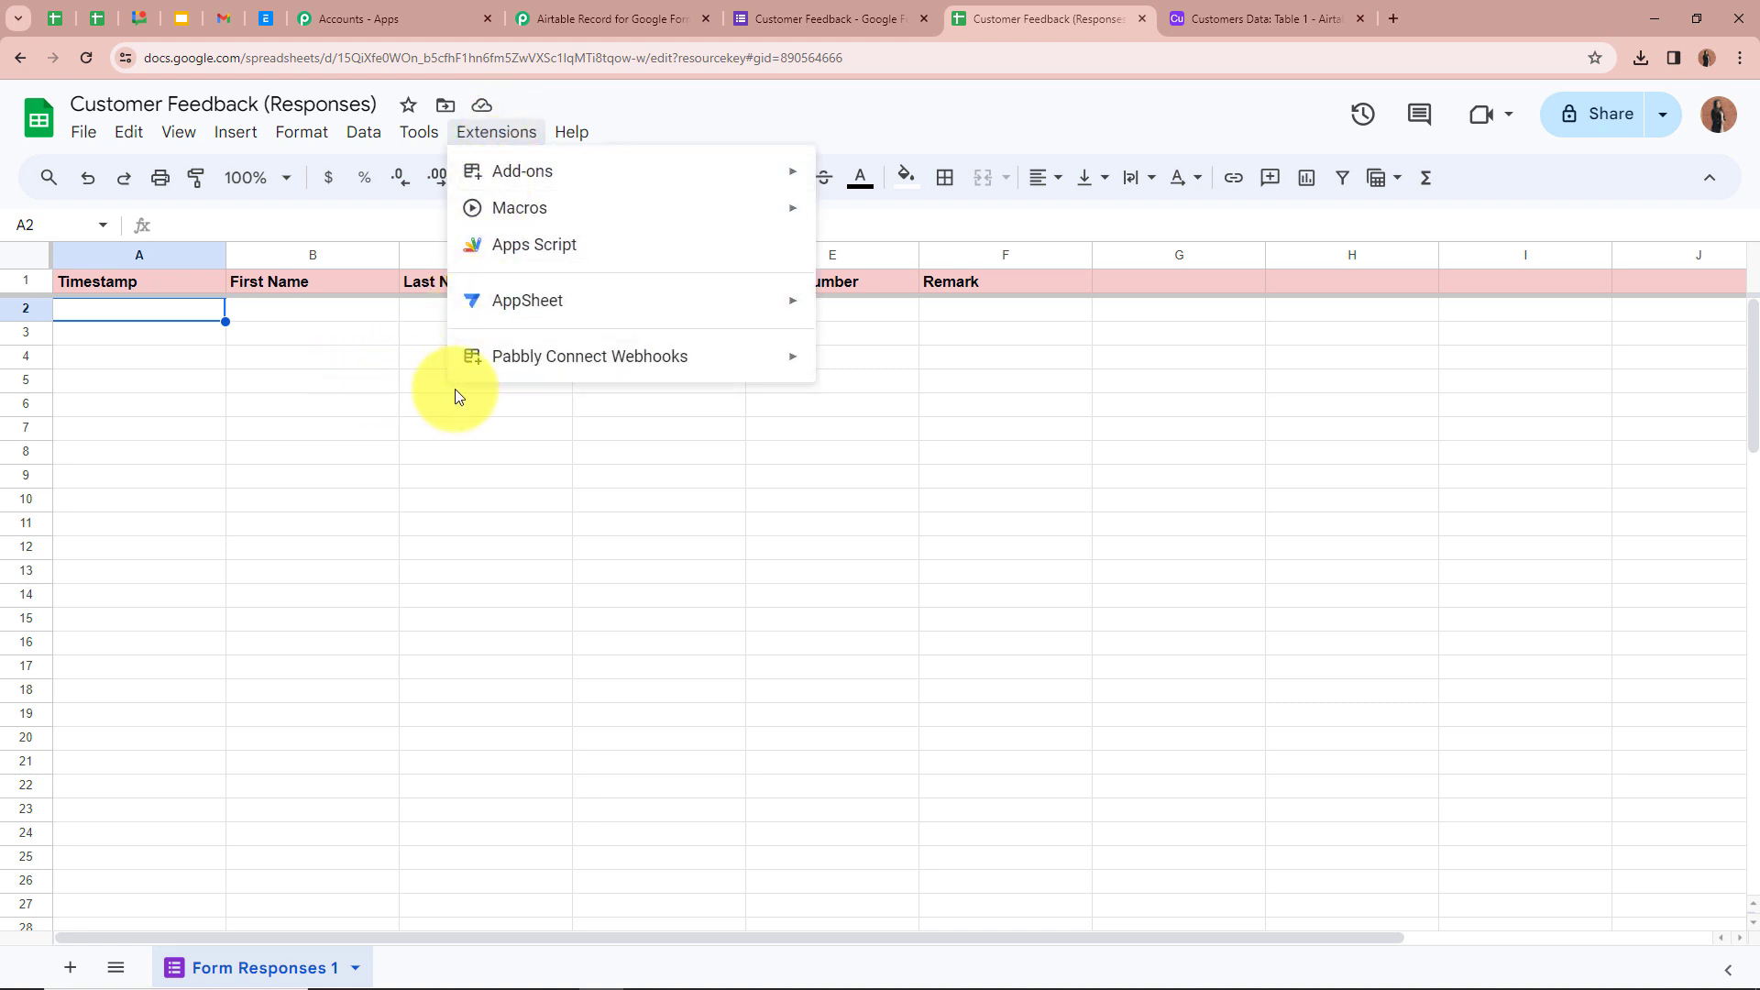
pyautogui.moveTo(789, 365)
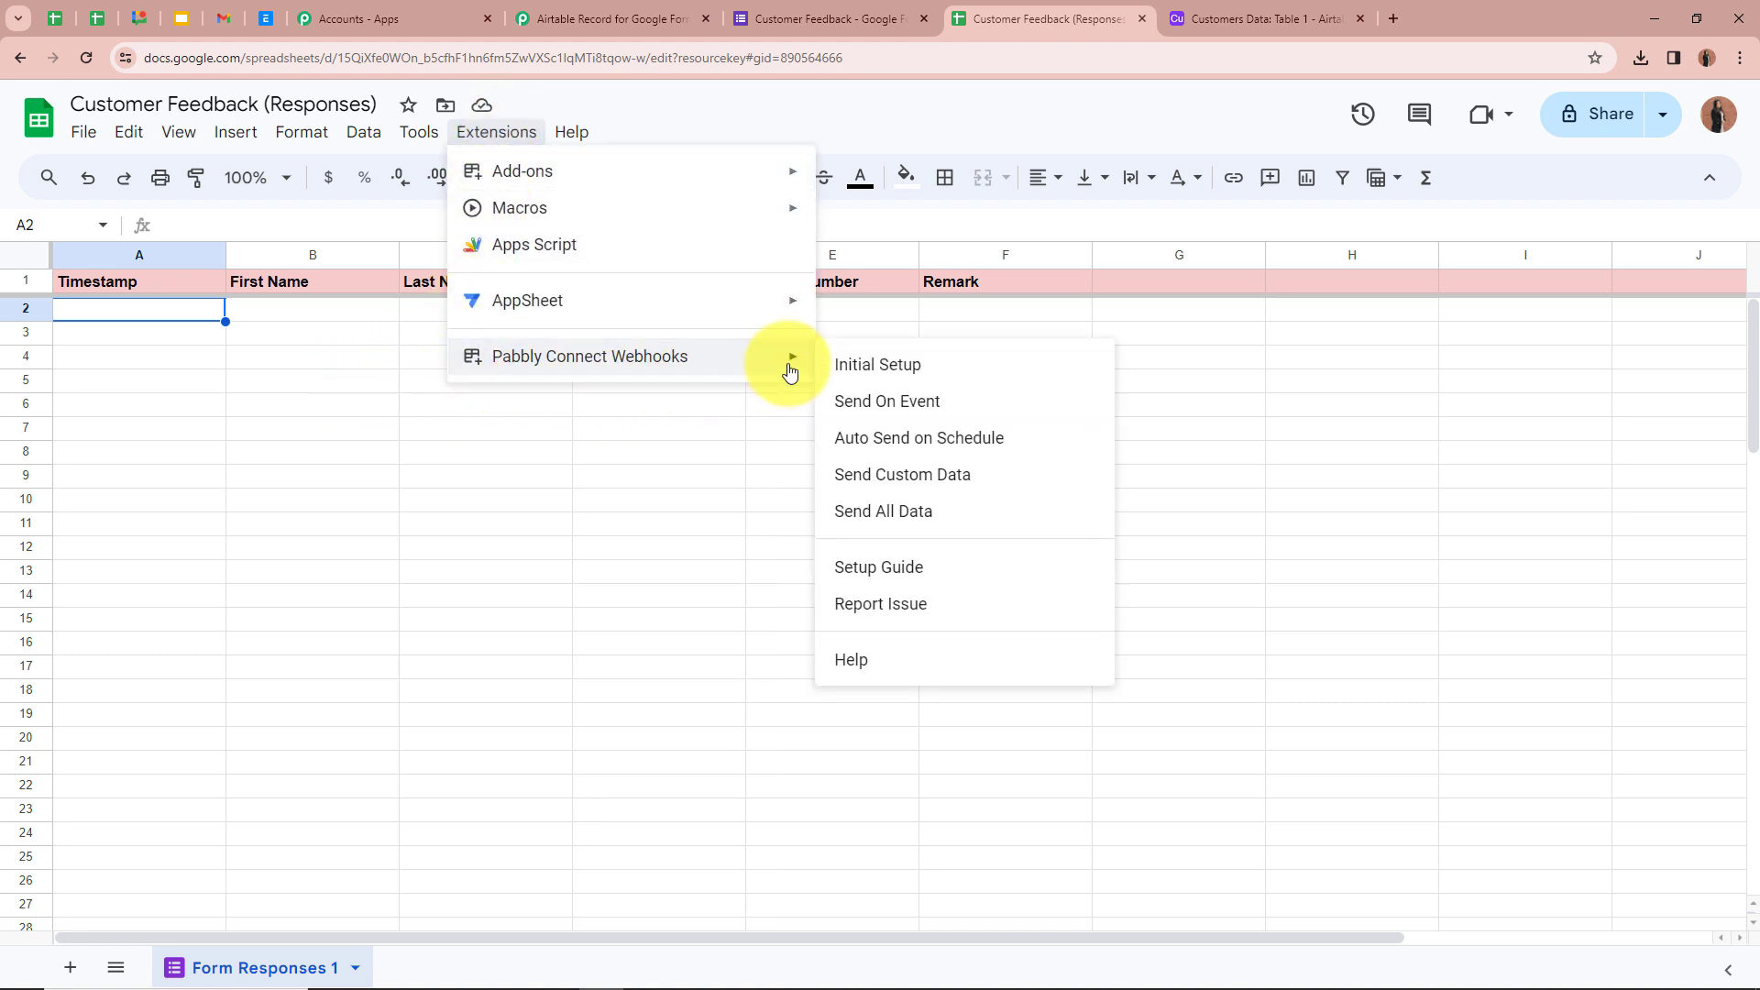
pyautogui.click(914, 367)
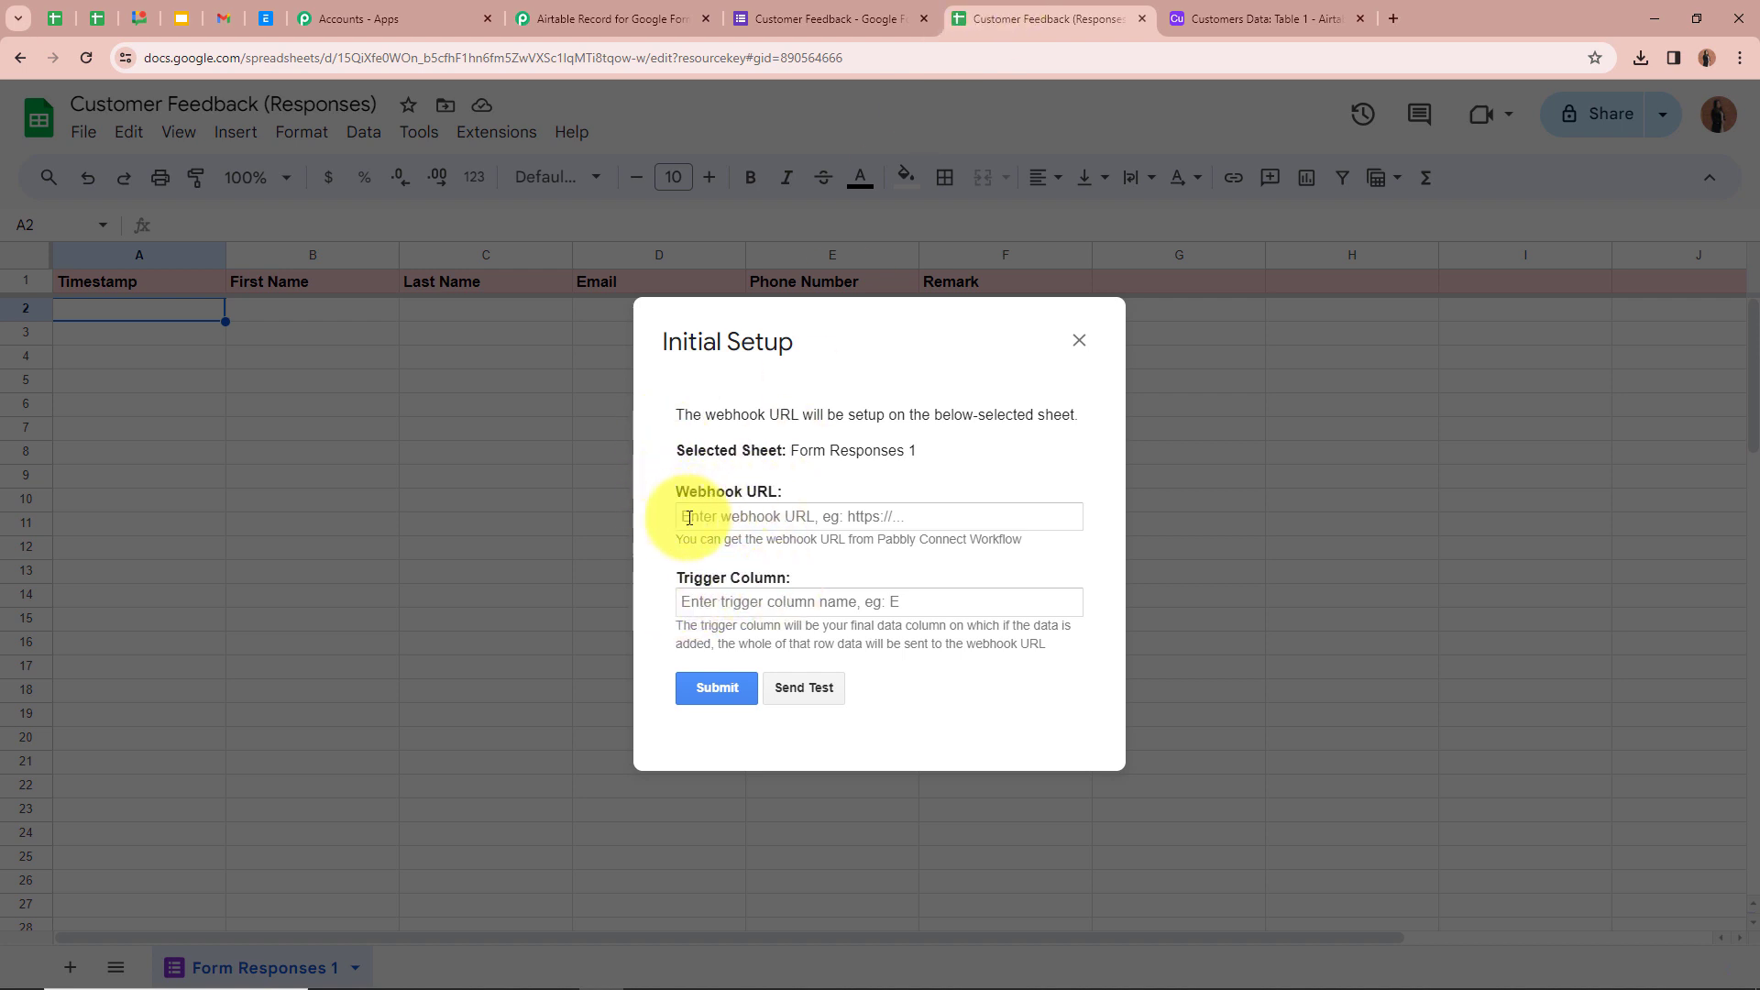
# - Copy the Pabbly trigger's webhook URL and paste it into the sheet's Webhook URL field
pyautogui.click(655, 16)
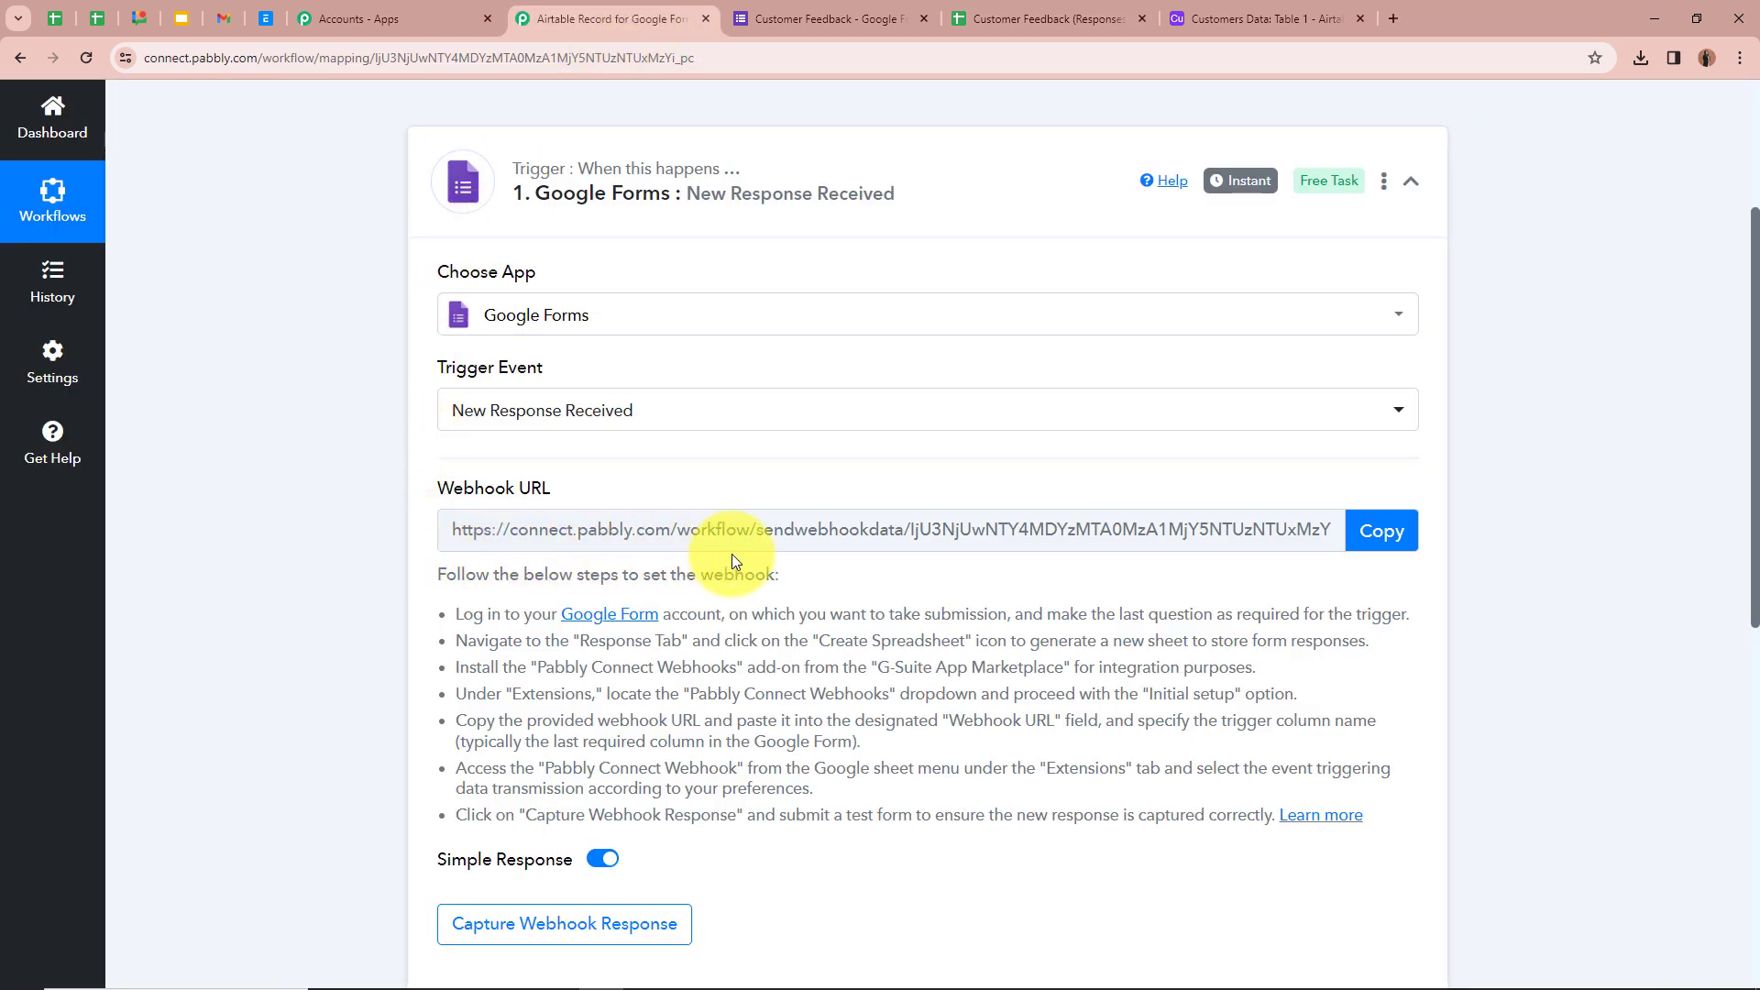
pyautogui.click(1400, 541)
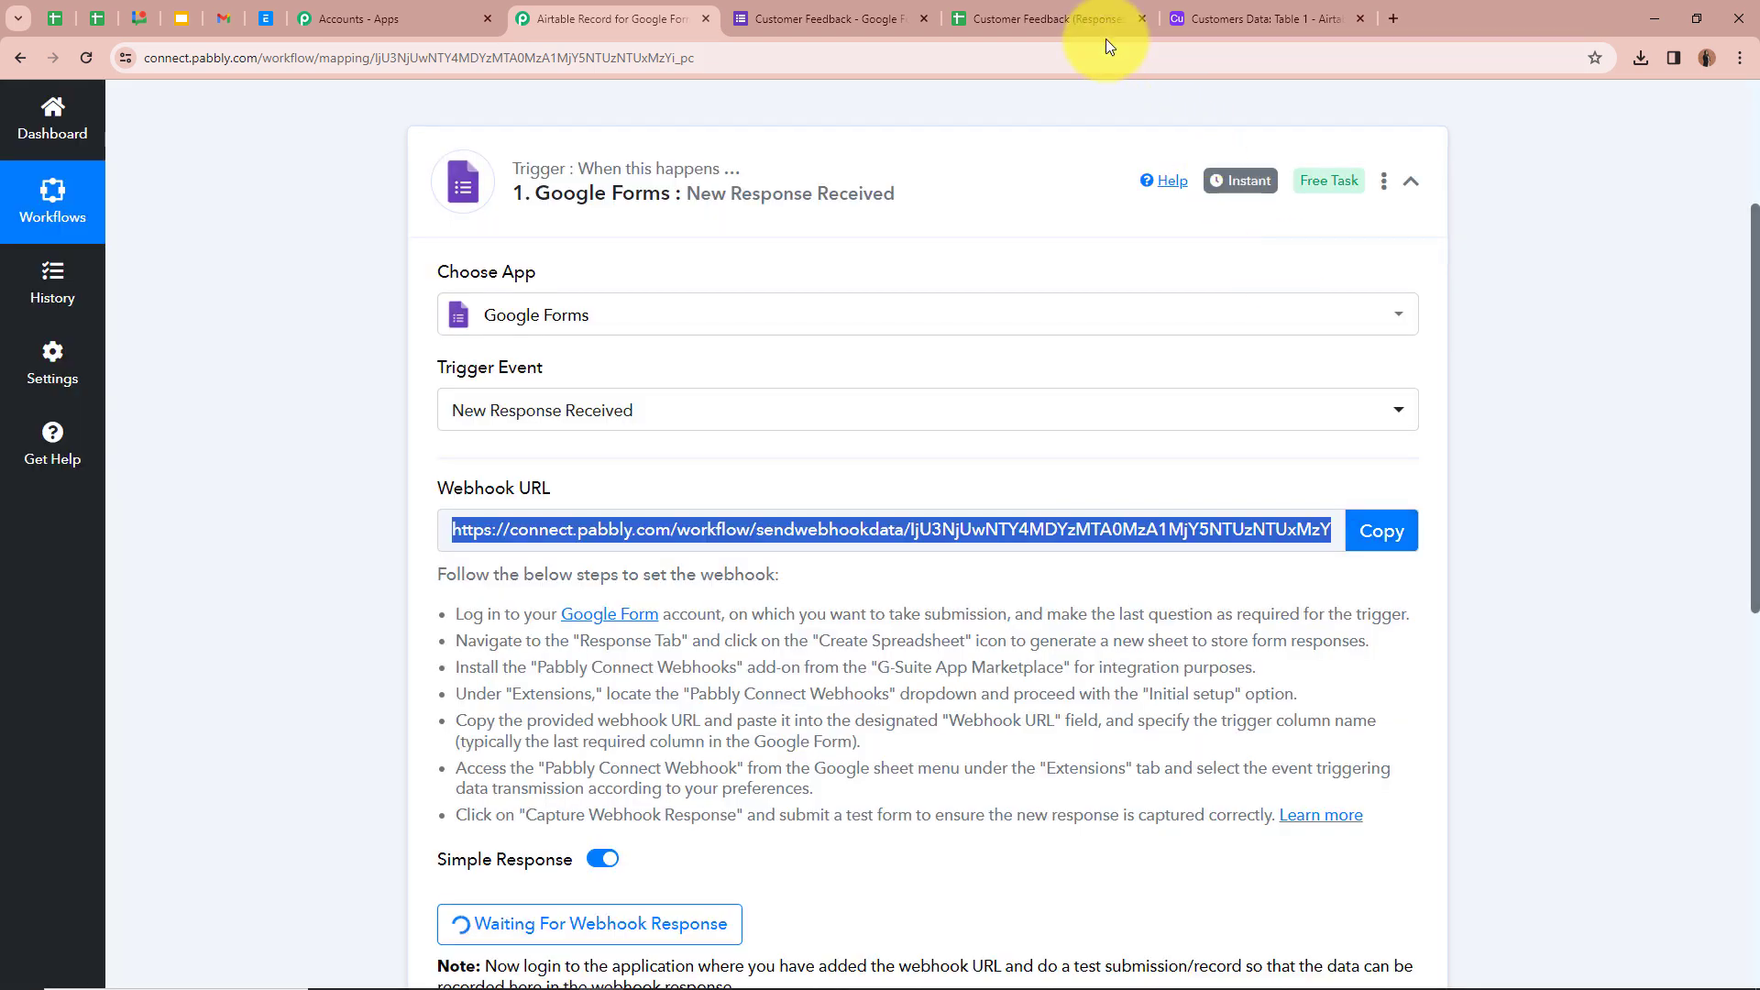
pyautogui.click(1052, 10)
pyautogui.click(902, 514)
pyautogui.hotkey('ctrl', 'v')
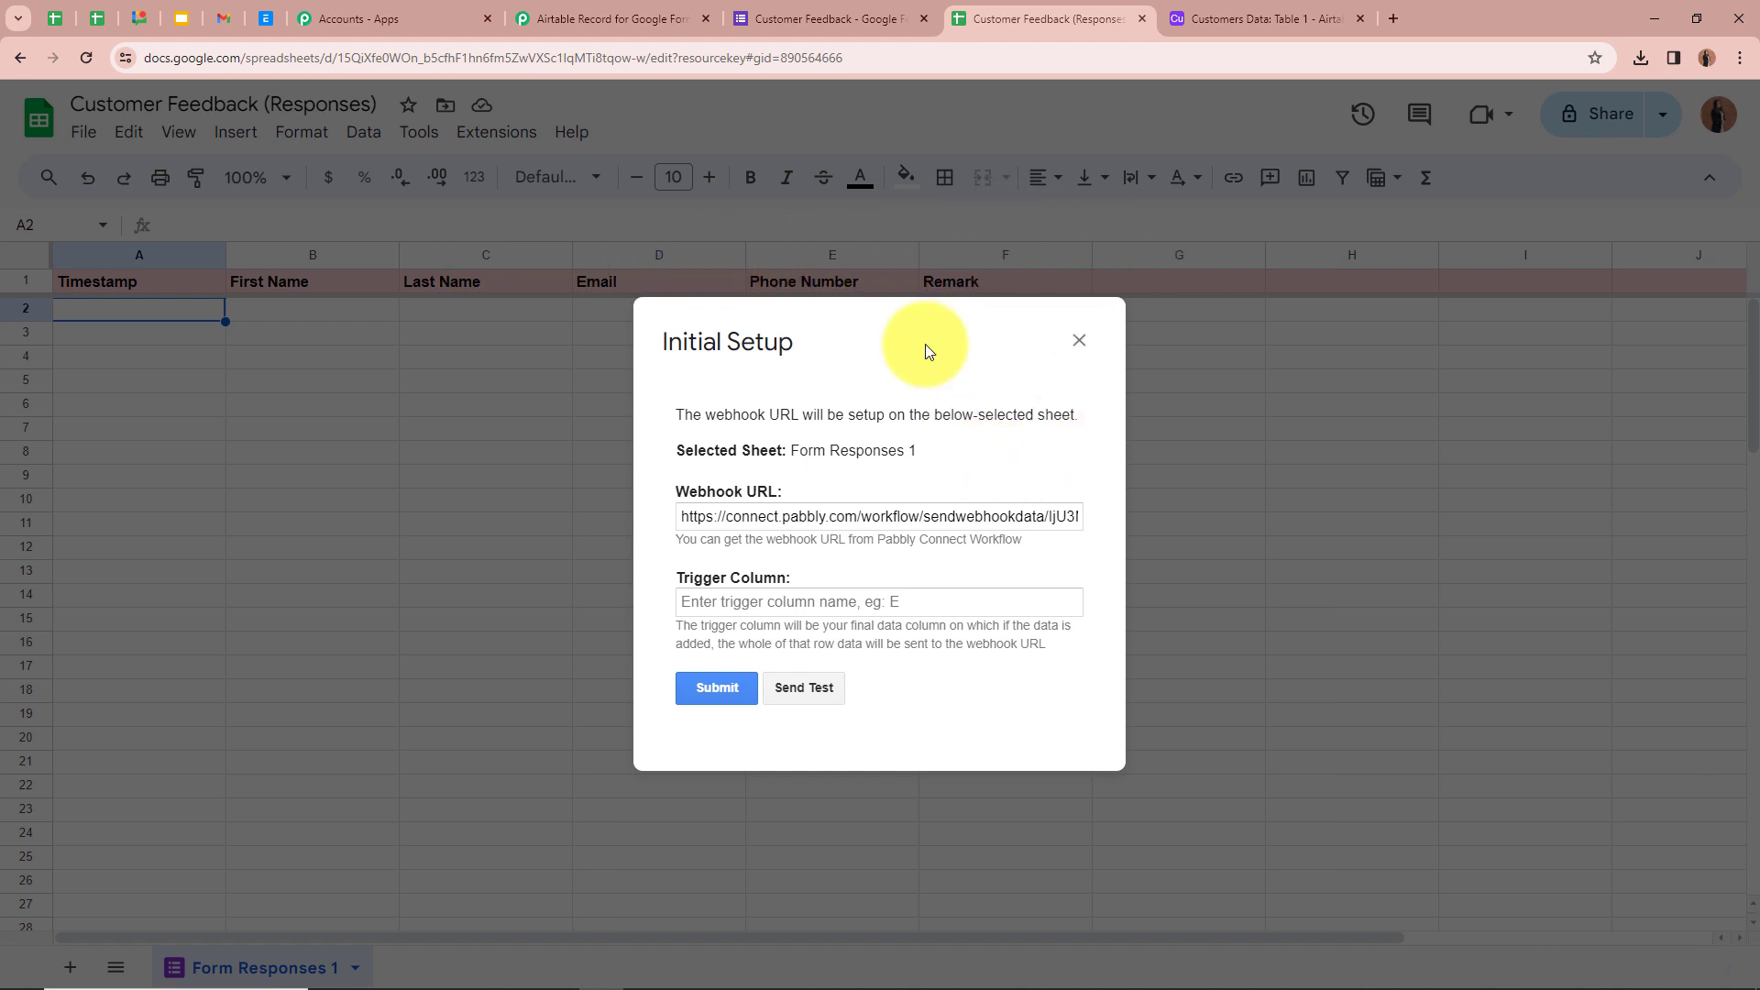
# - Enter F as the trigger column, submit the webhook setup, and close the dialog
pyautogui.click(796, 598)
pyautogui.write('F')
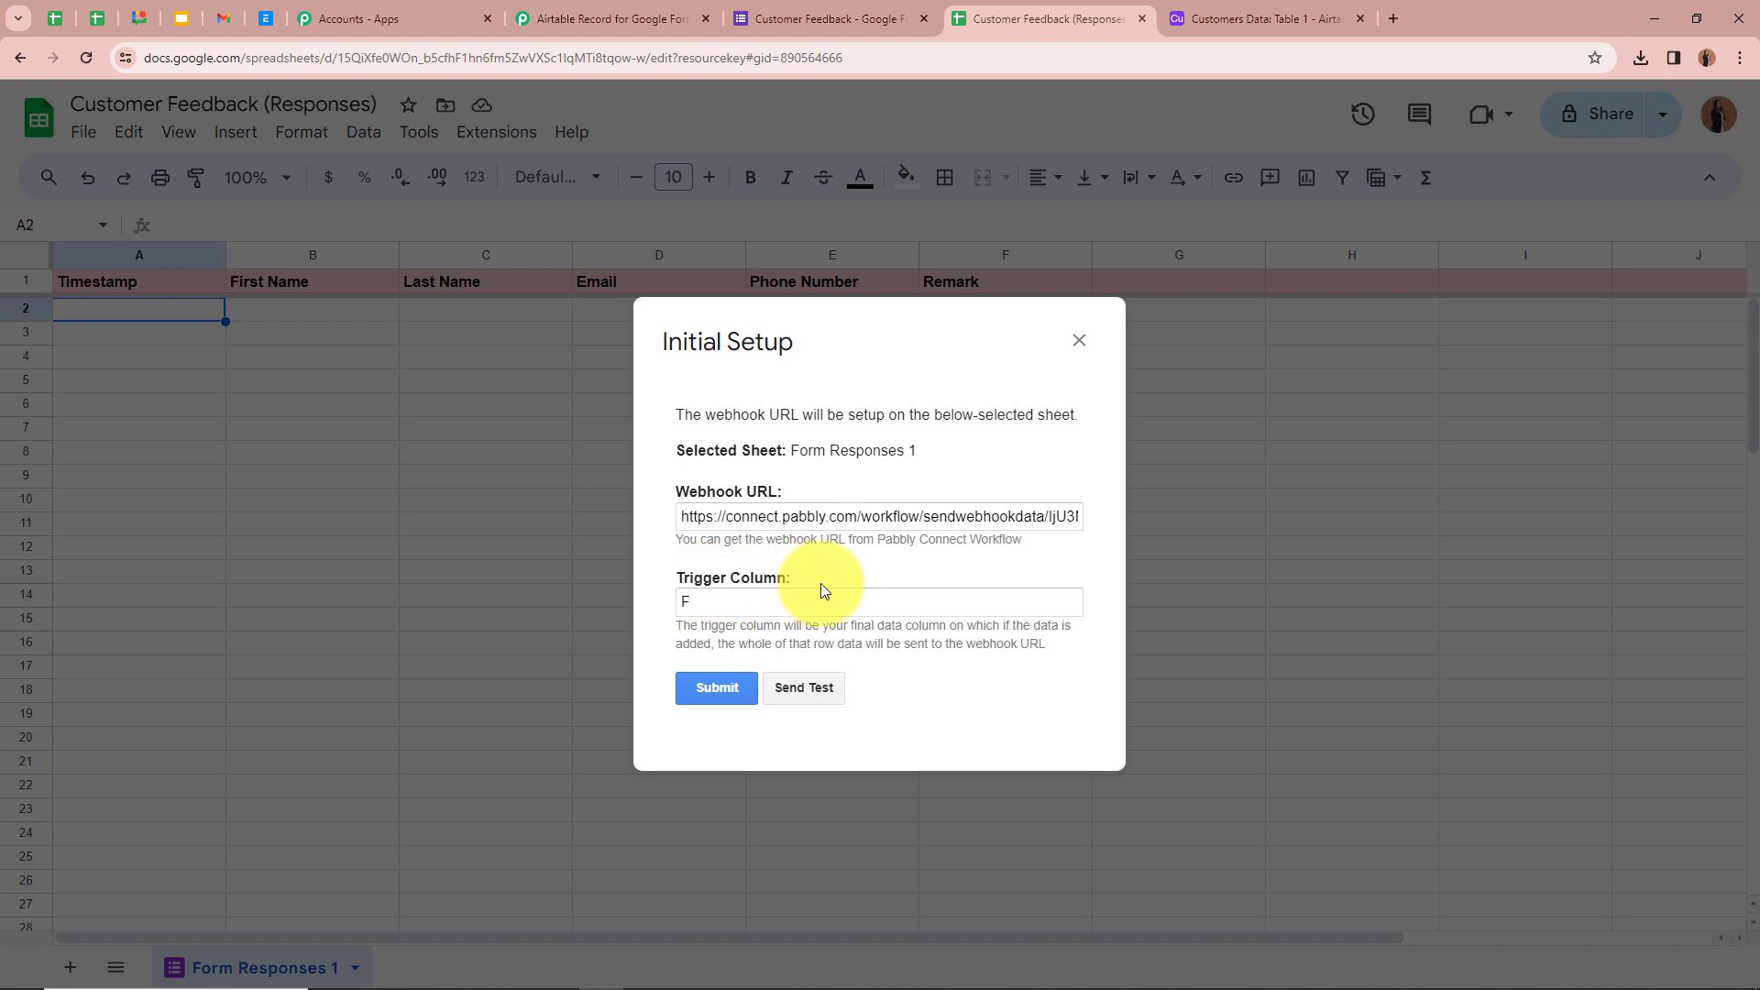
pyautogui.click(717, 688)
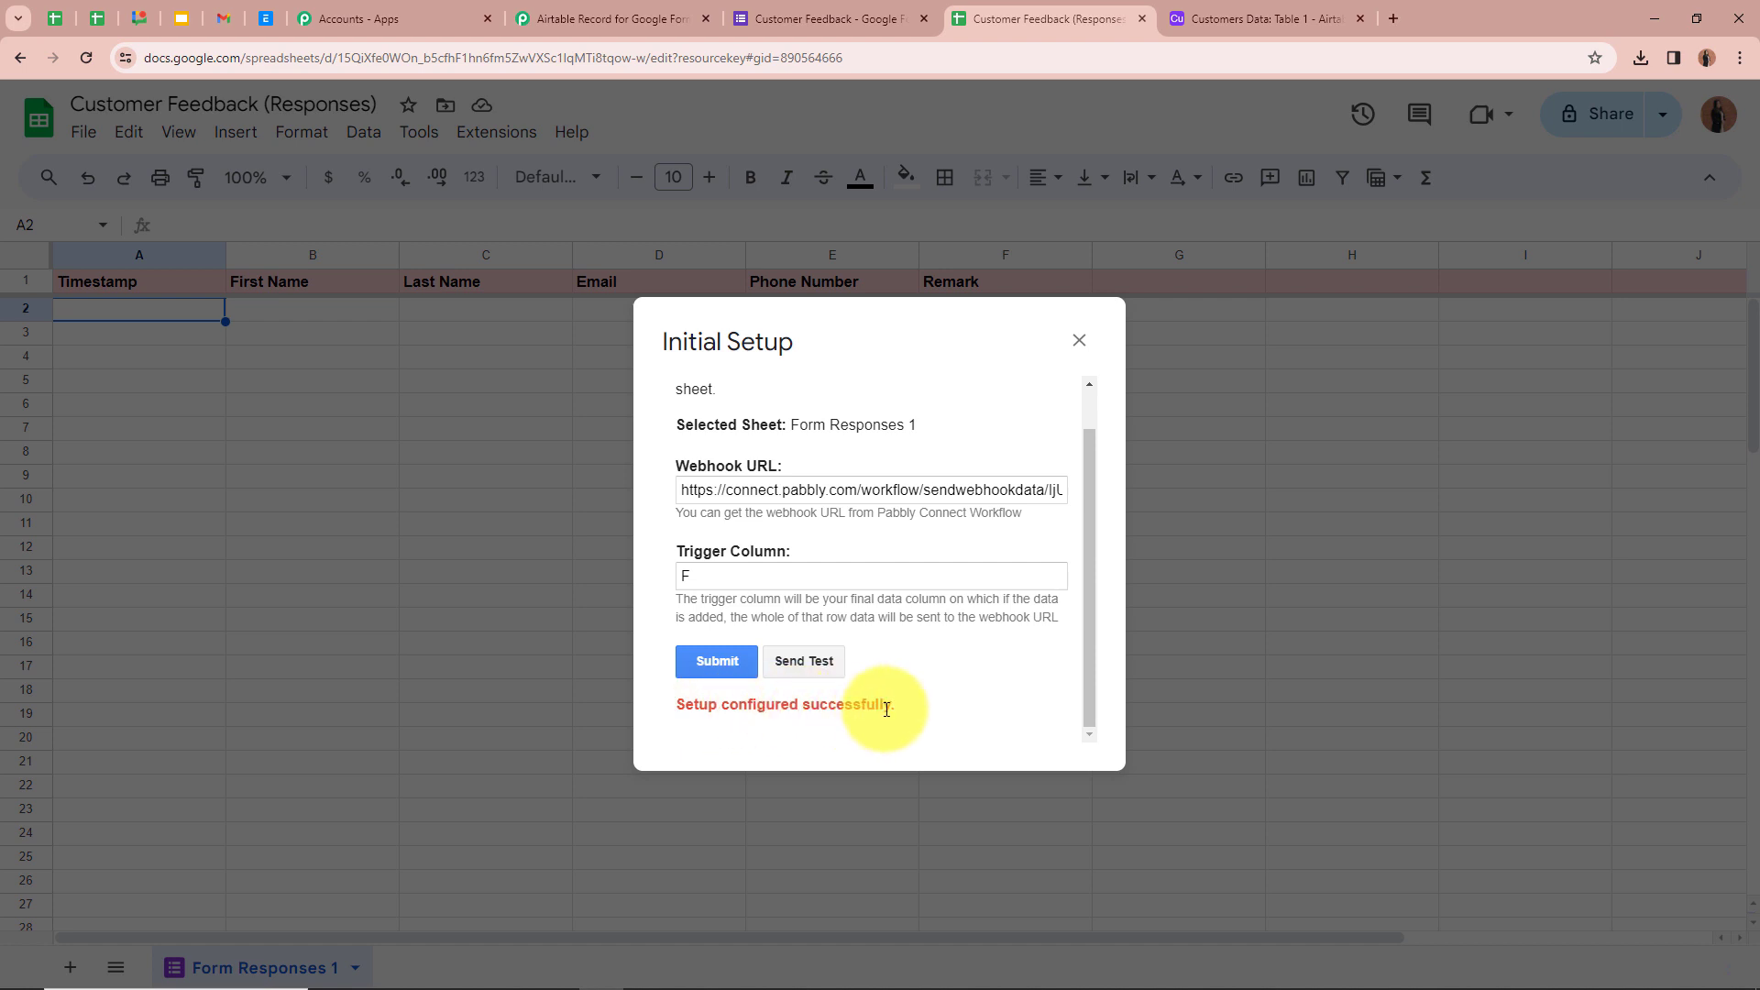
pyautogui.click(1082, 342)
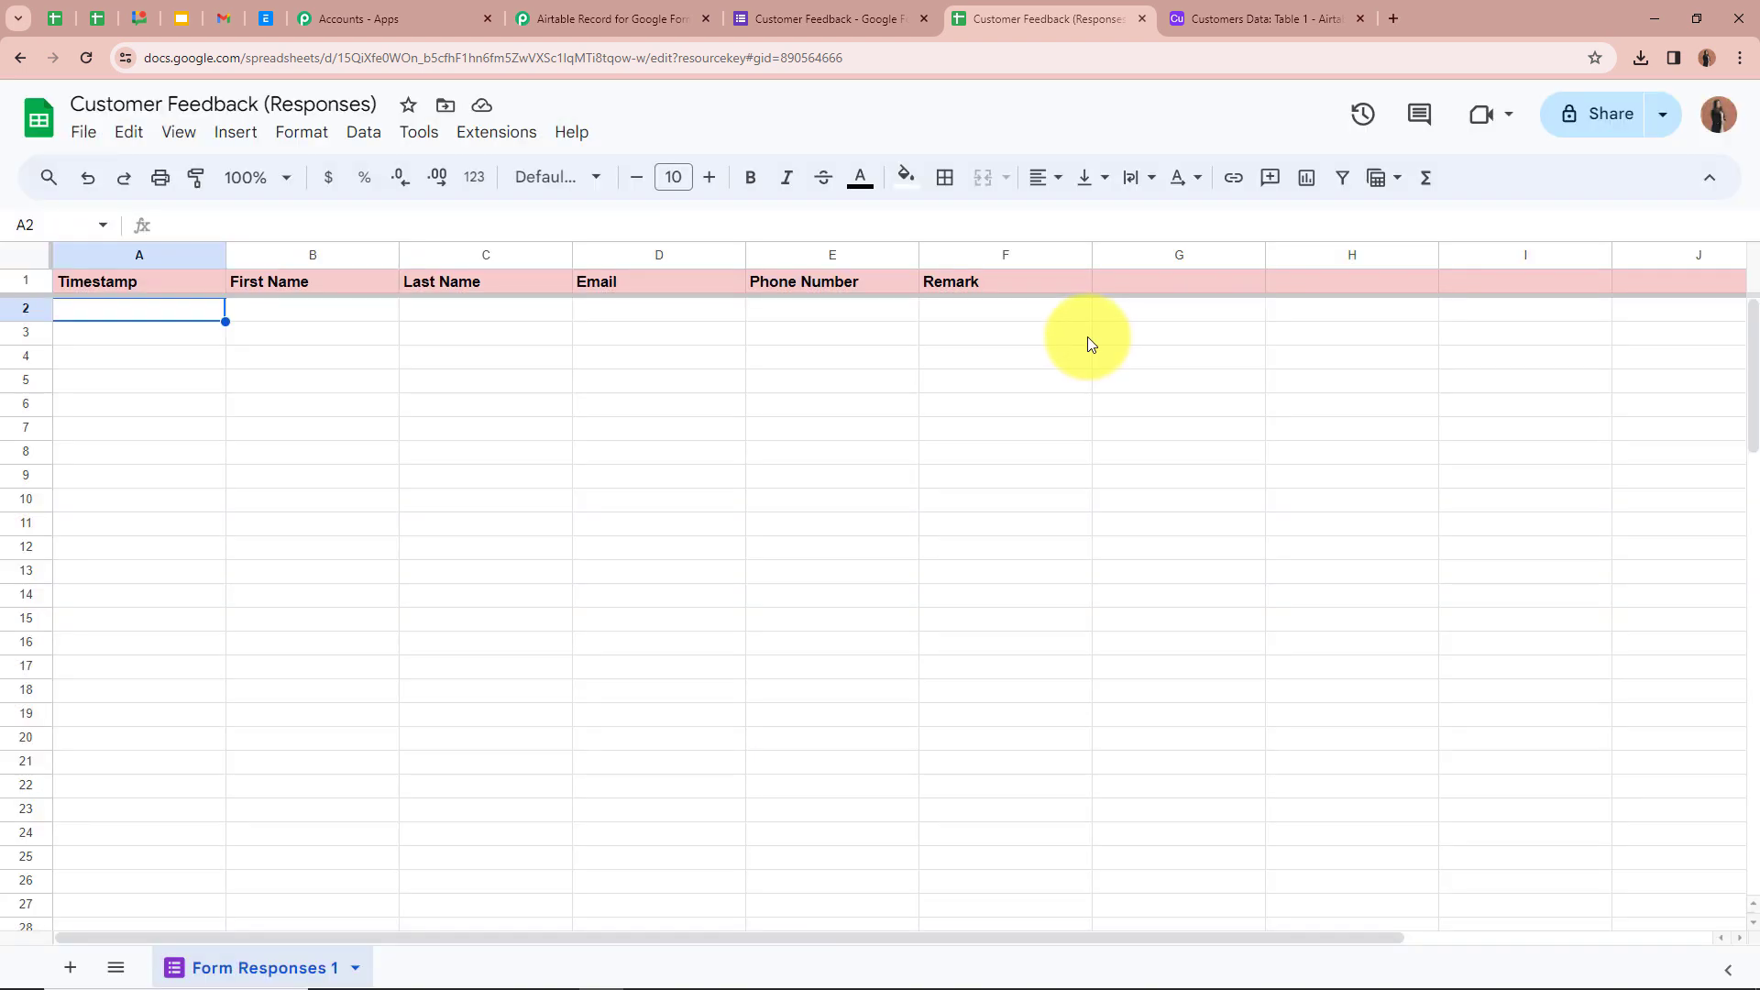
# - Enable Send On Event under Pabbly Connect Webhooks and confirm it is checked
pyautogui.click(486, 142)
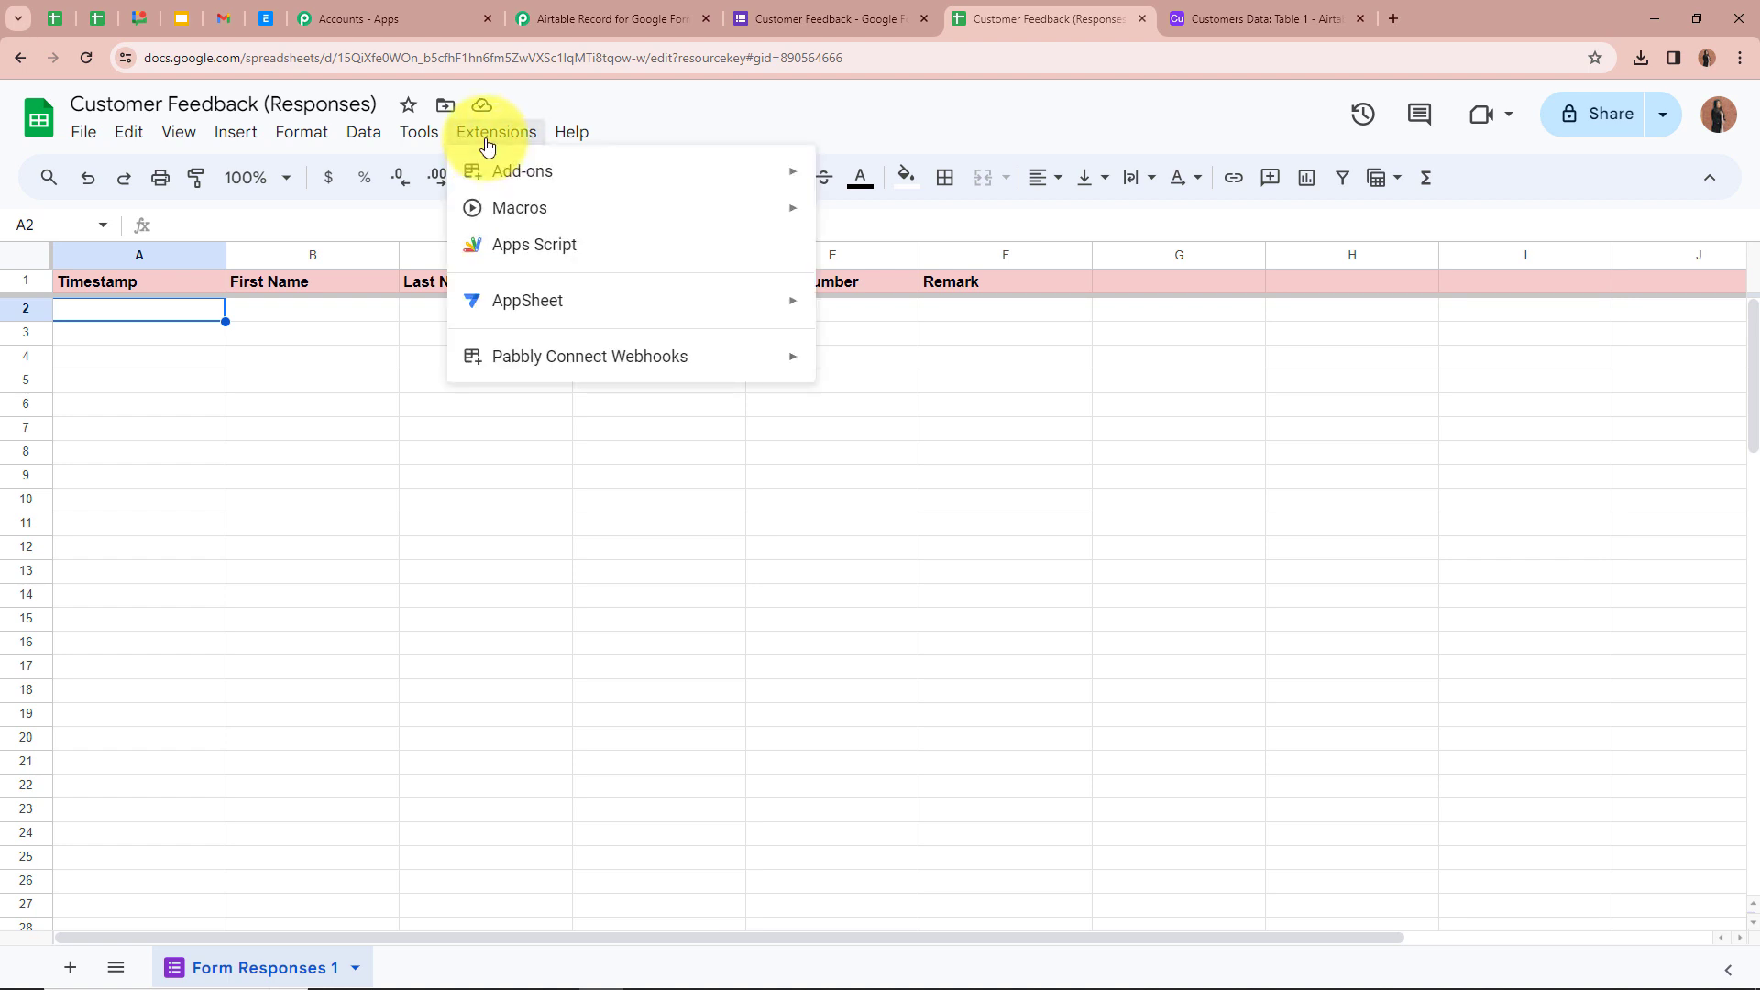
pyautogui.moveTo(542, 368)
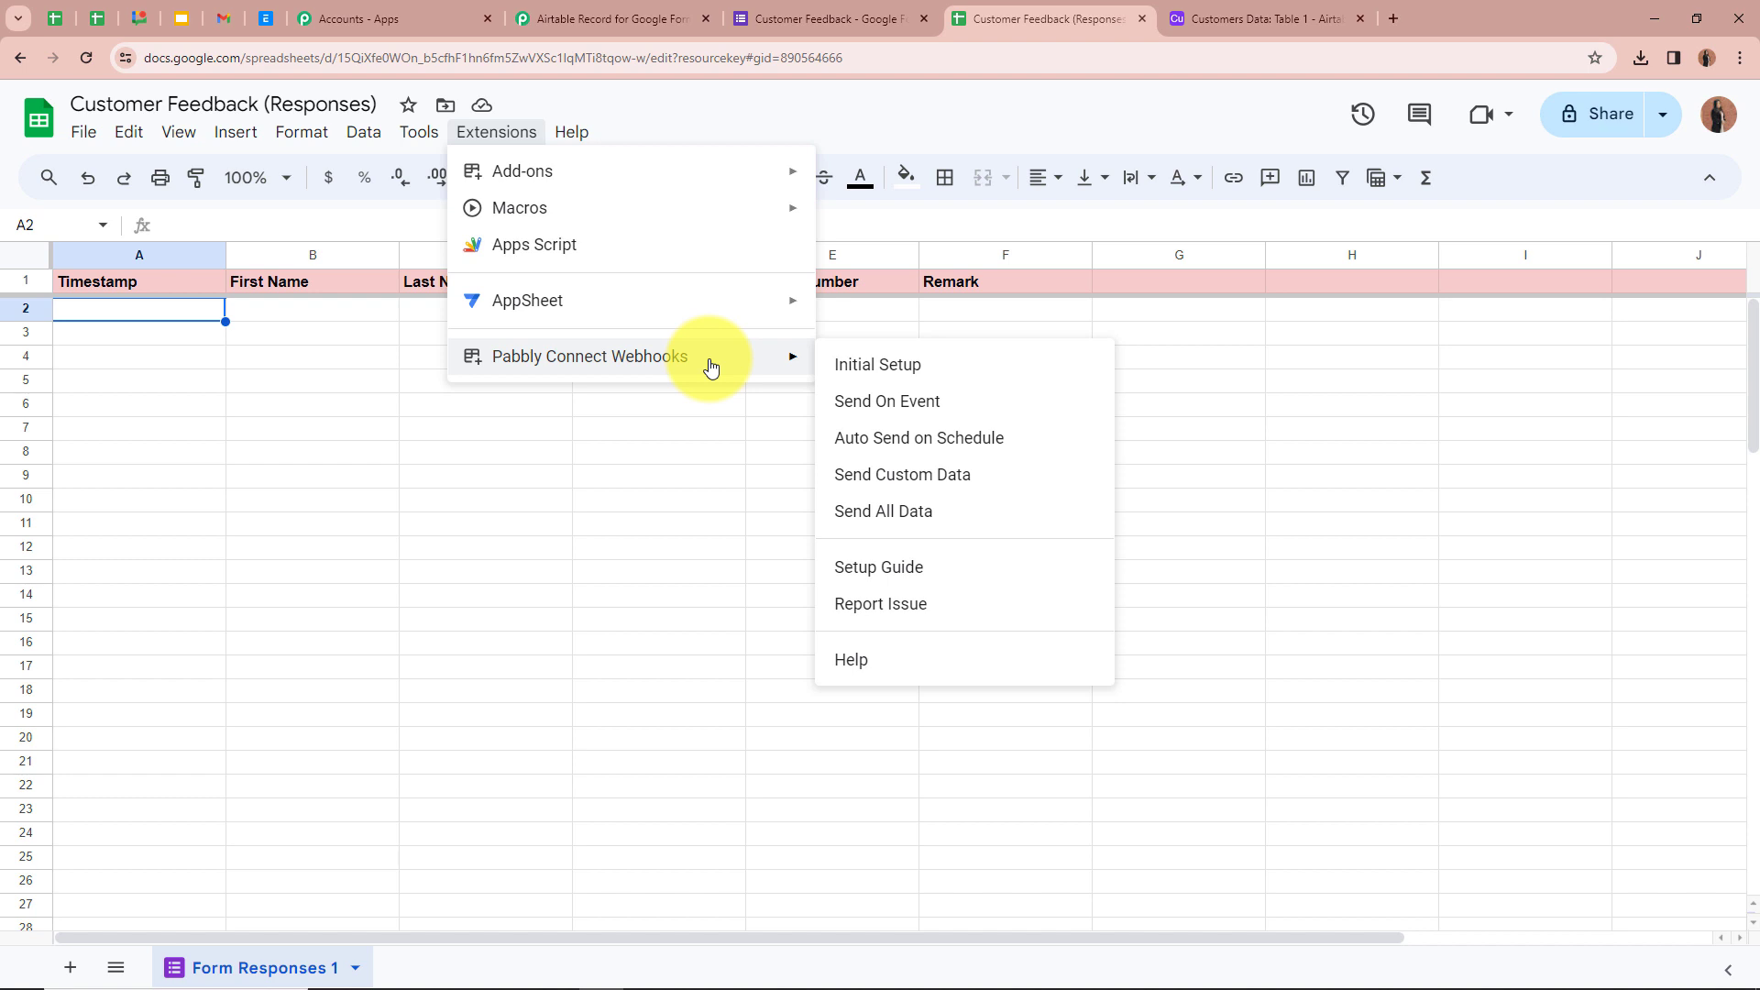
pyautogui.click(903, 409)
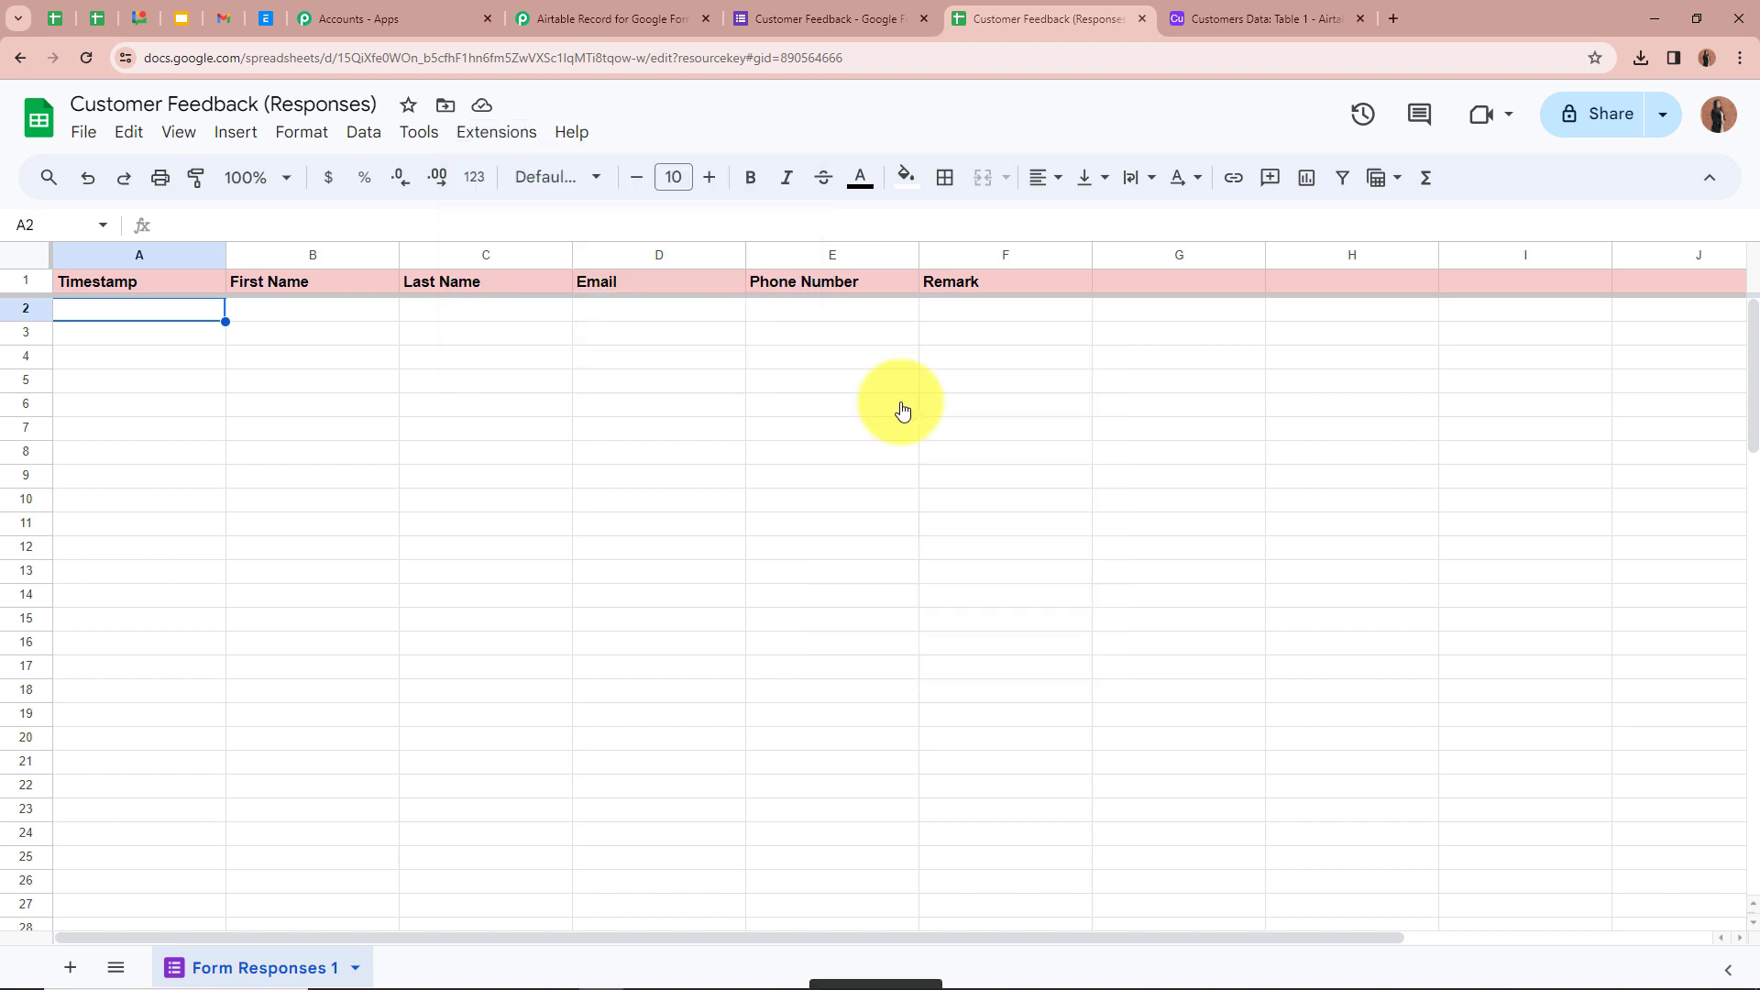
pyautogui.click(496, 144)
pyautogui.moveTo(510, 356)
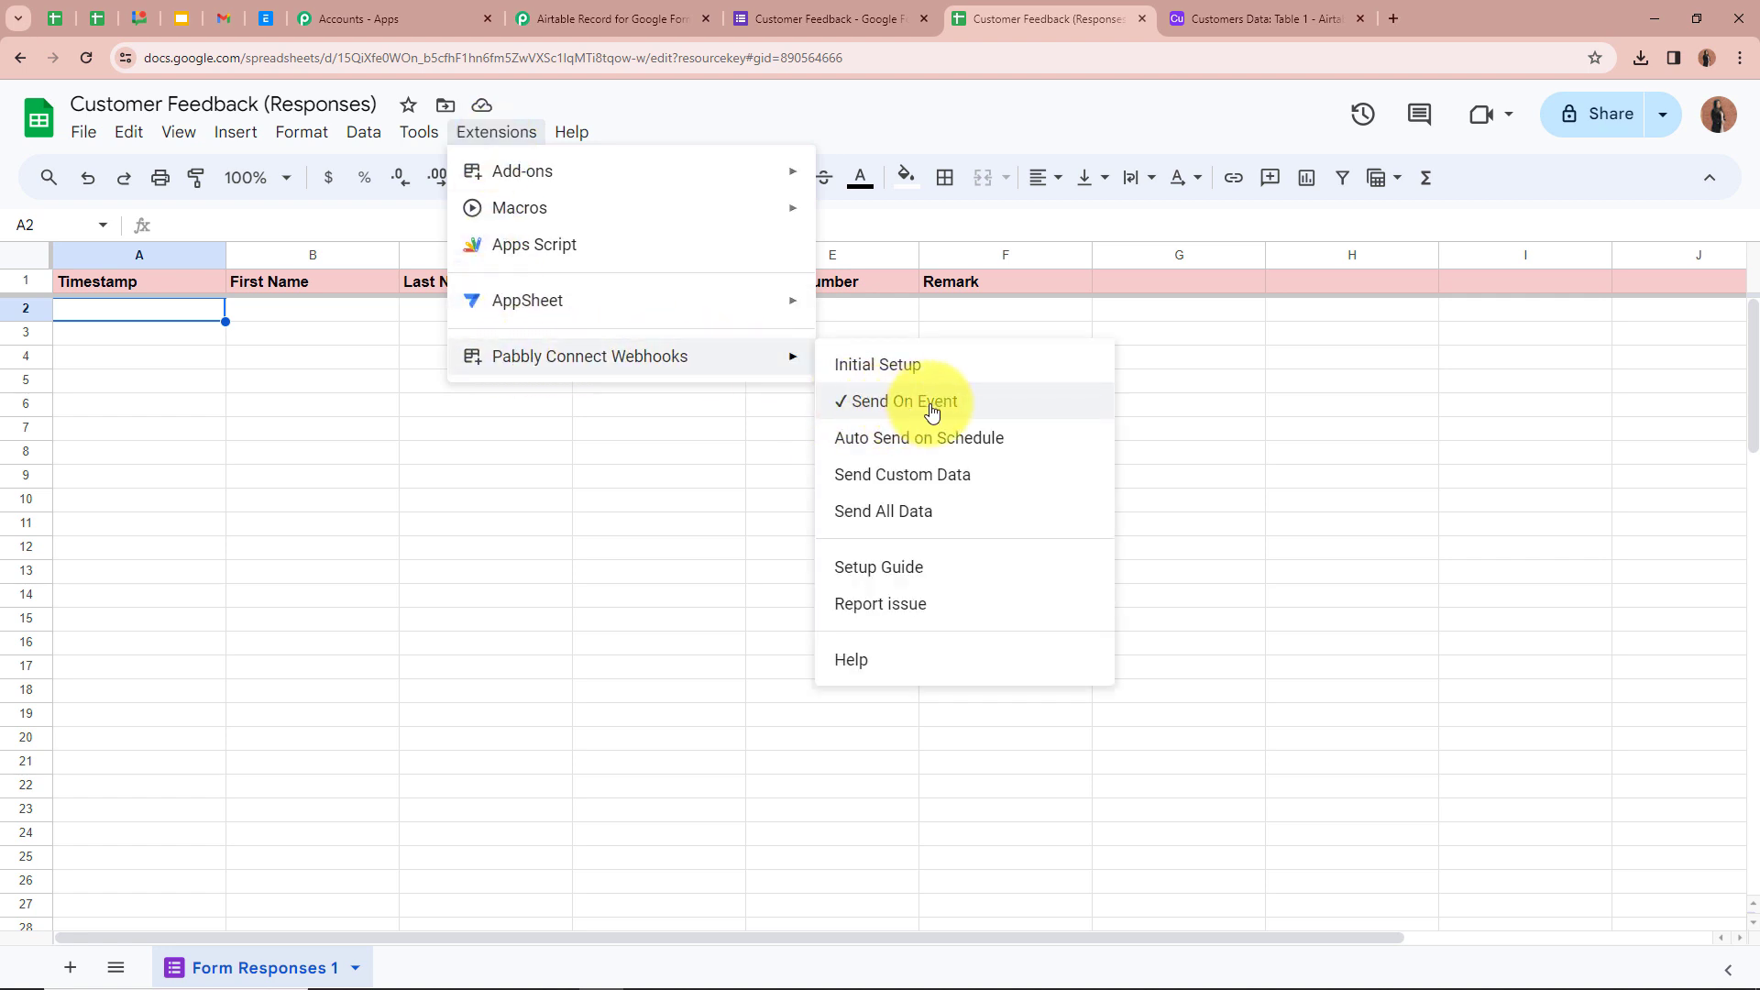
pyautogui.click(1222, 414)
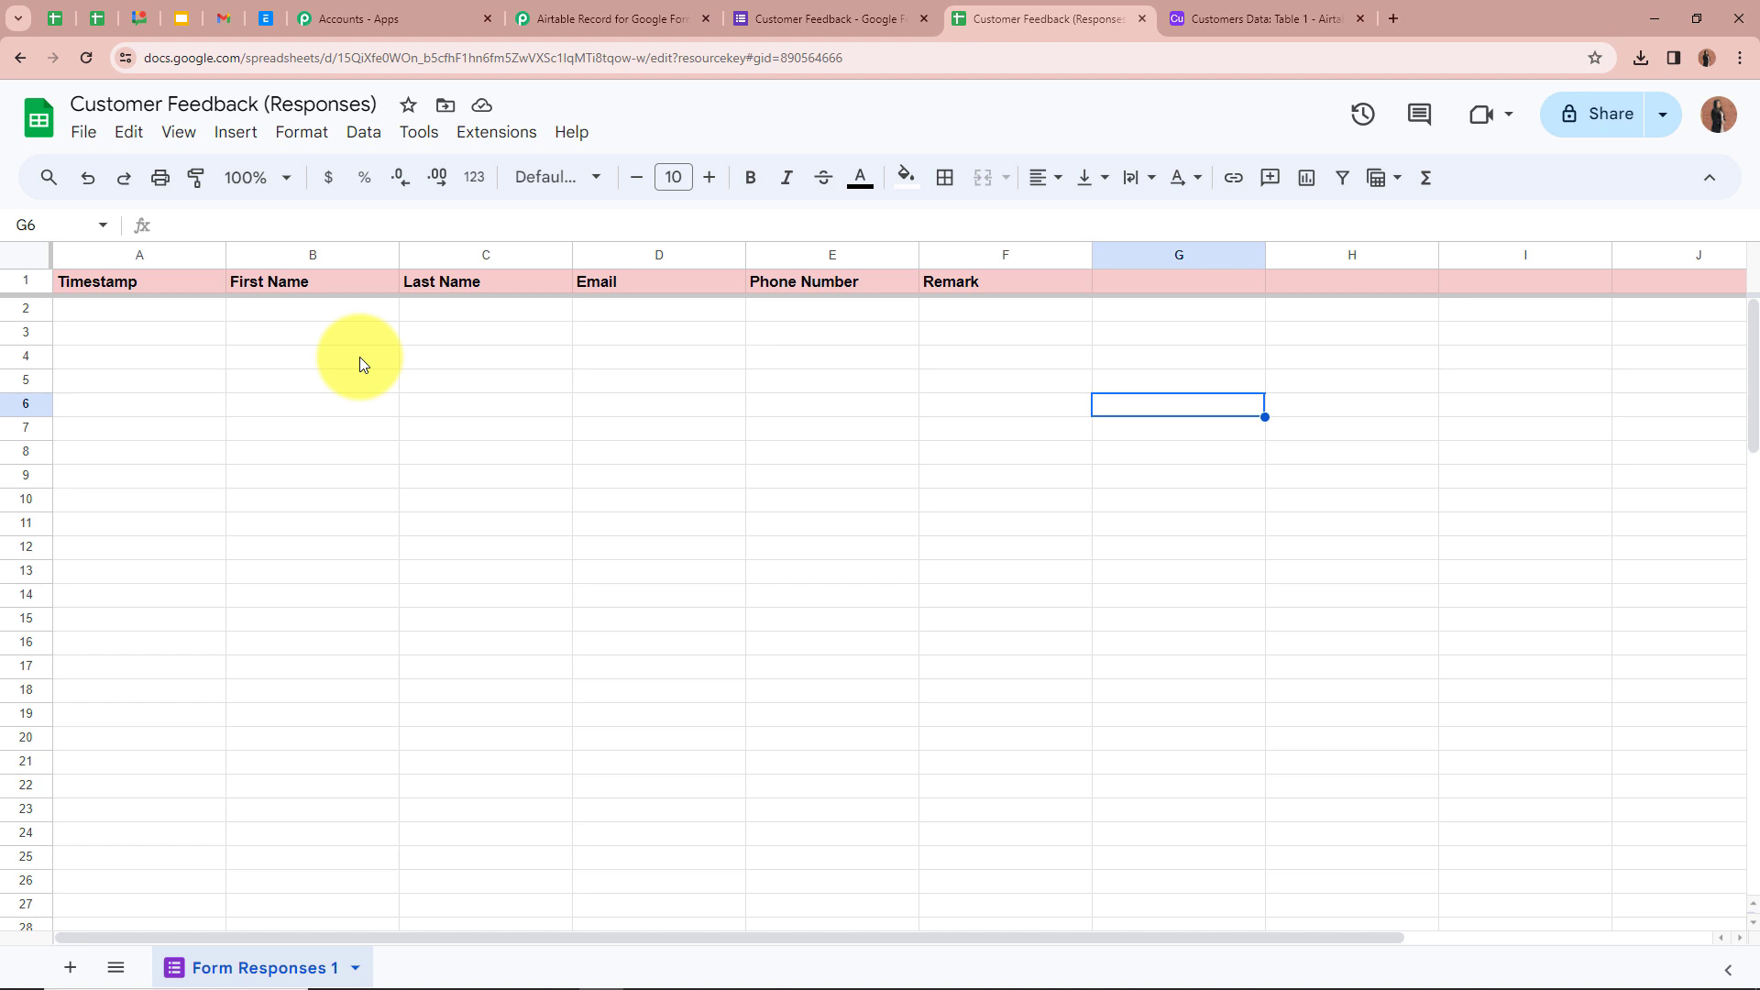
# - Confirm the Pabbly trigger shows Waiting For Webhook Response, then return to the Customer Feedback form editor
pyautogui.click(593, 13)
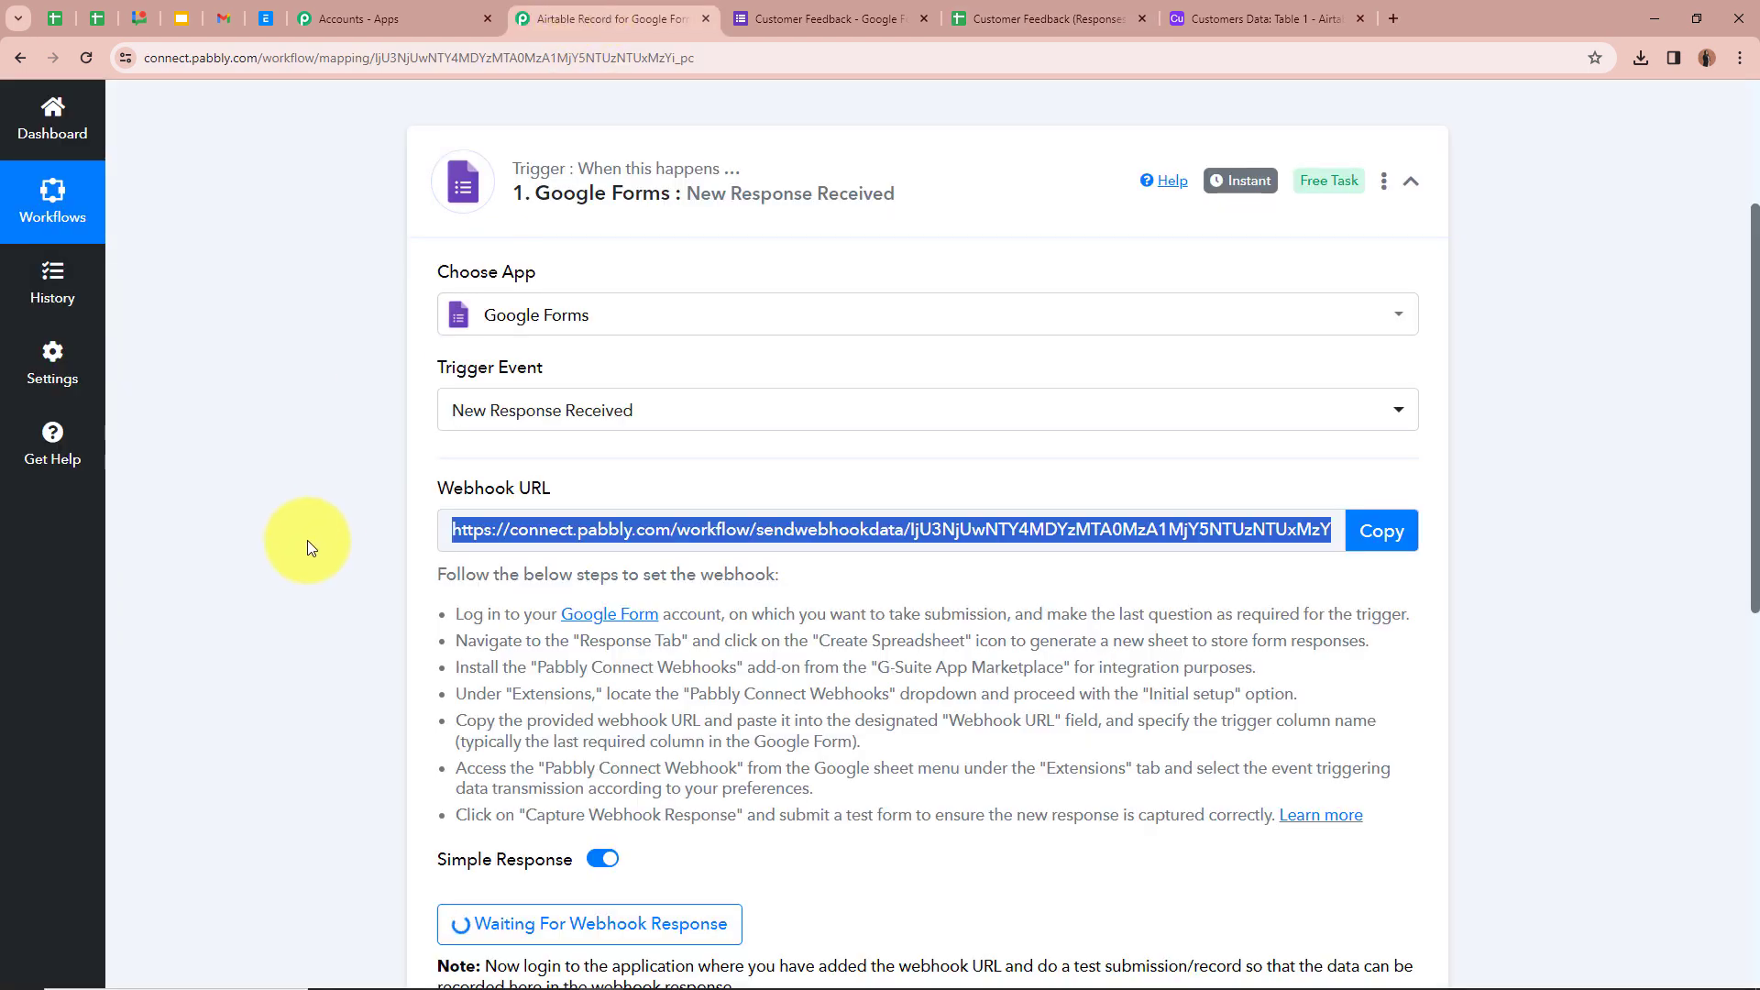
pyautogui.scroll(-5, 306, 541)
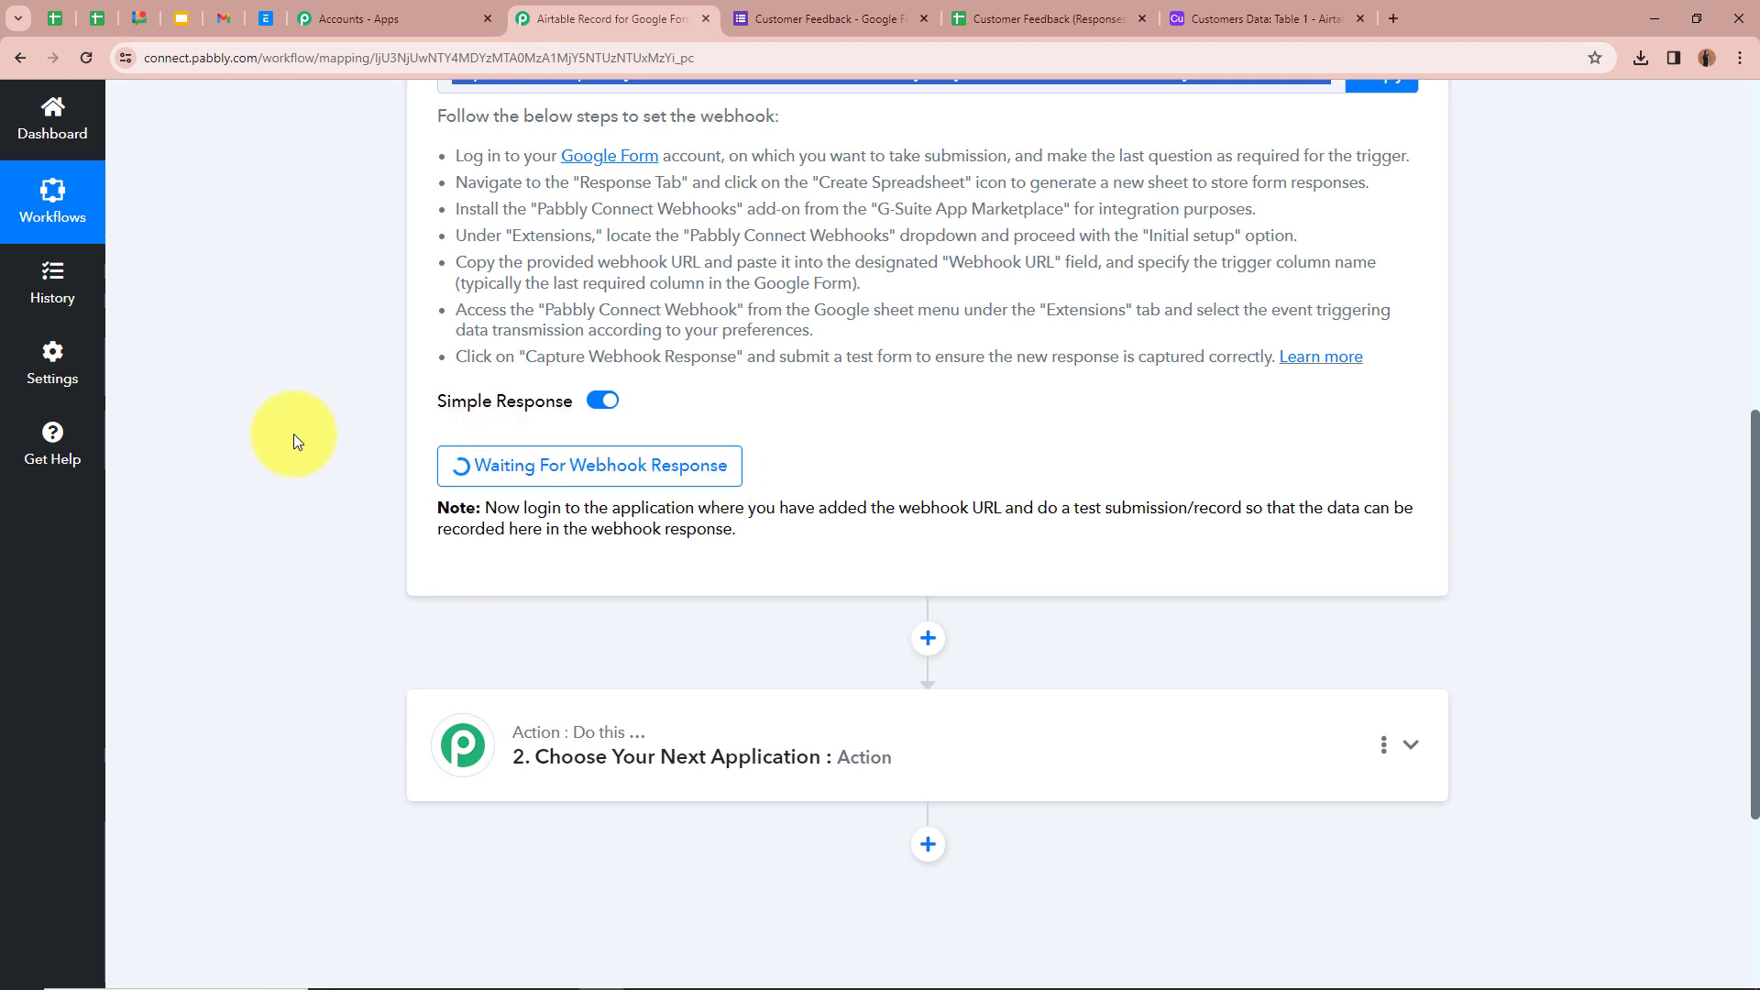
pyautogui.click(830, 9)
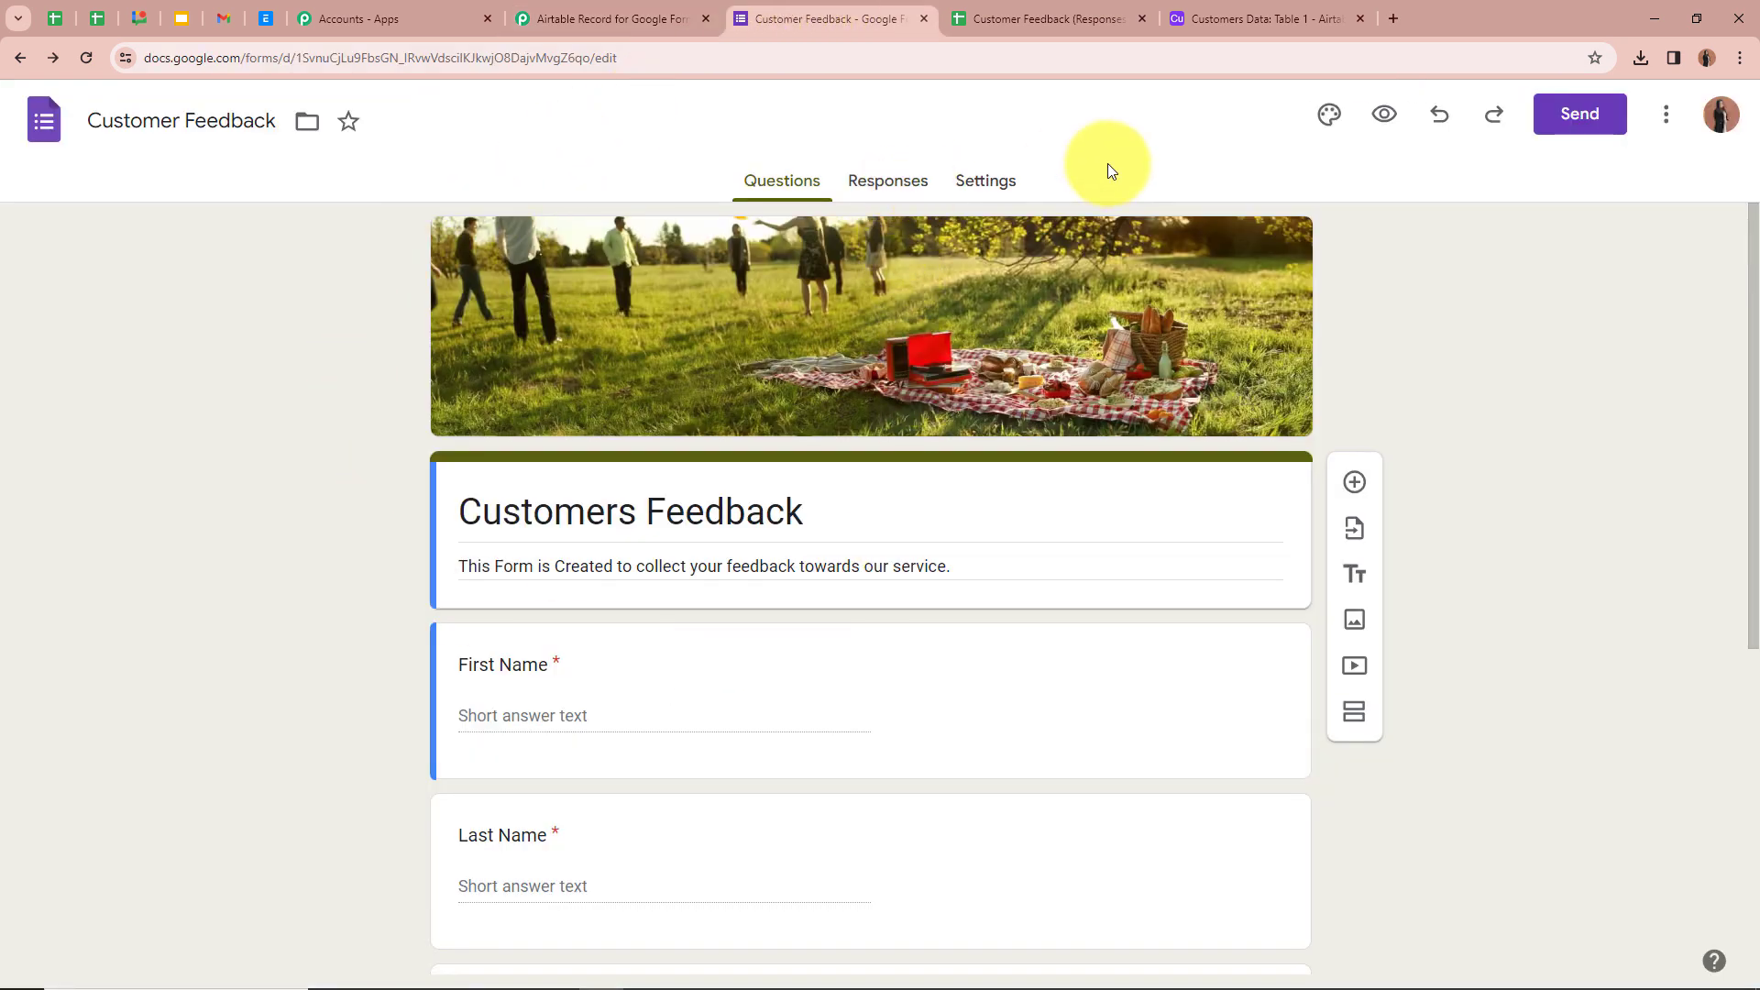
# - Open the form preview and enter a test respondent's first and last name
pyautogui.click(1385, 116)
pyautogui.scroll(-5, 746, 180)
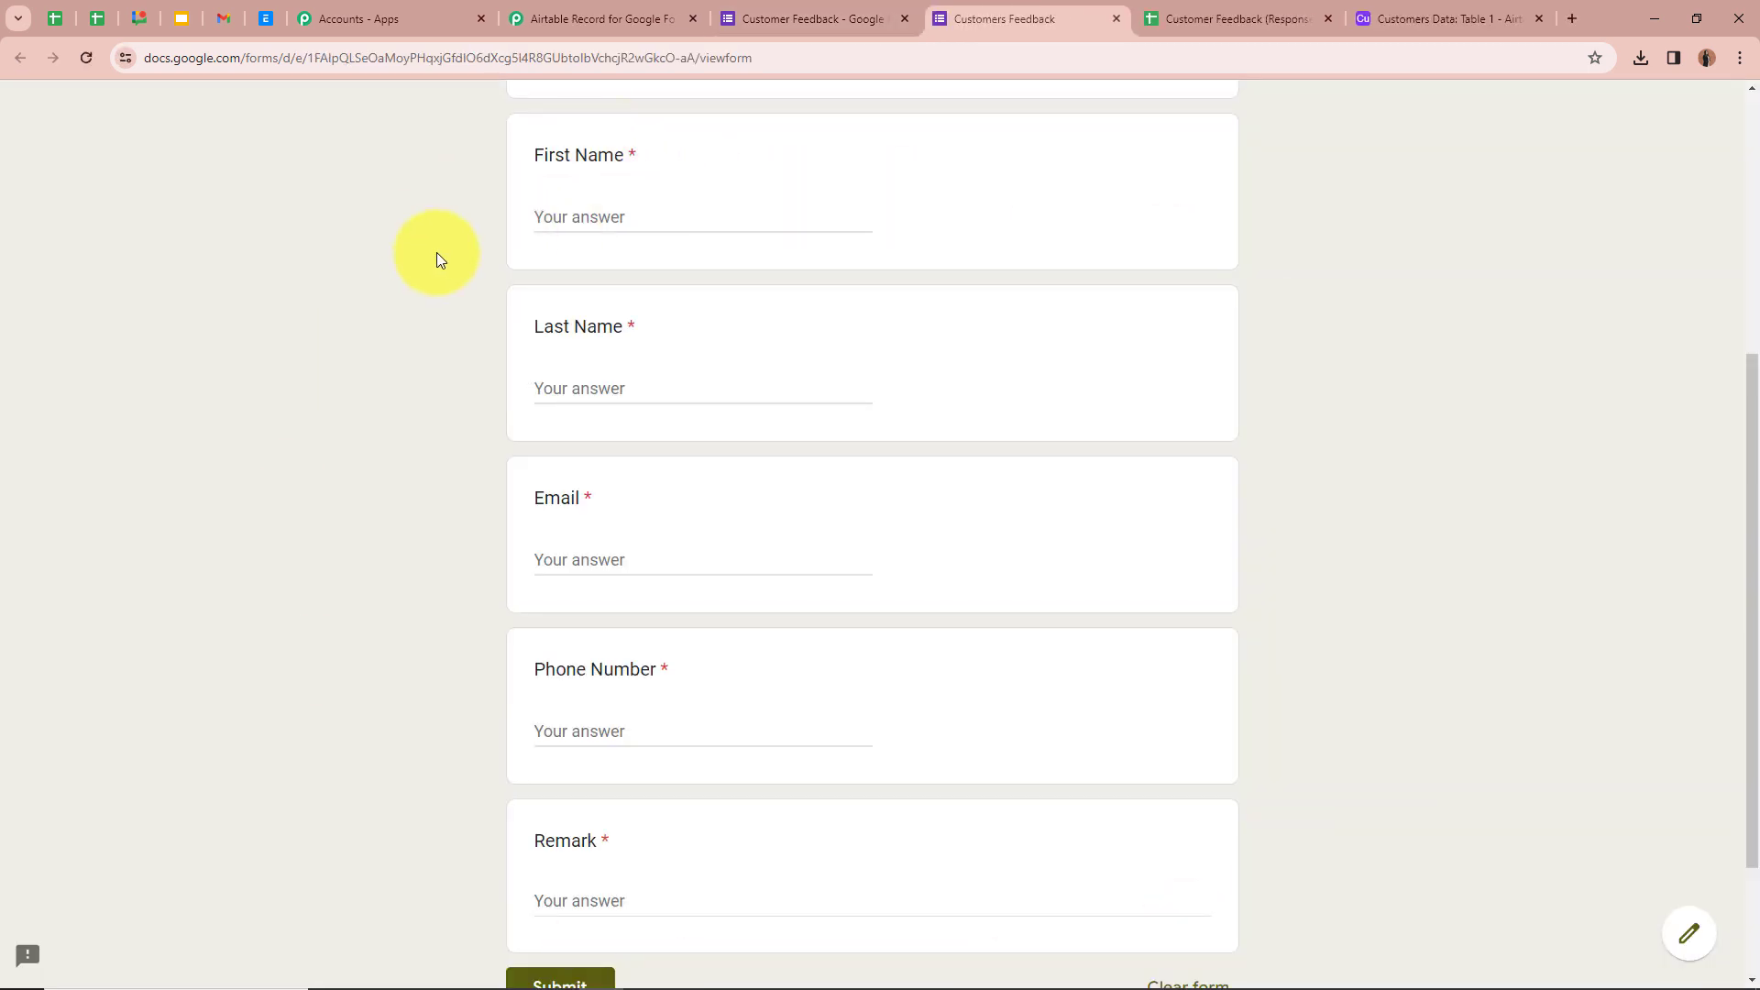
pyautogui.scroll(-2, 543, 908)
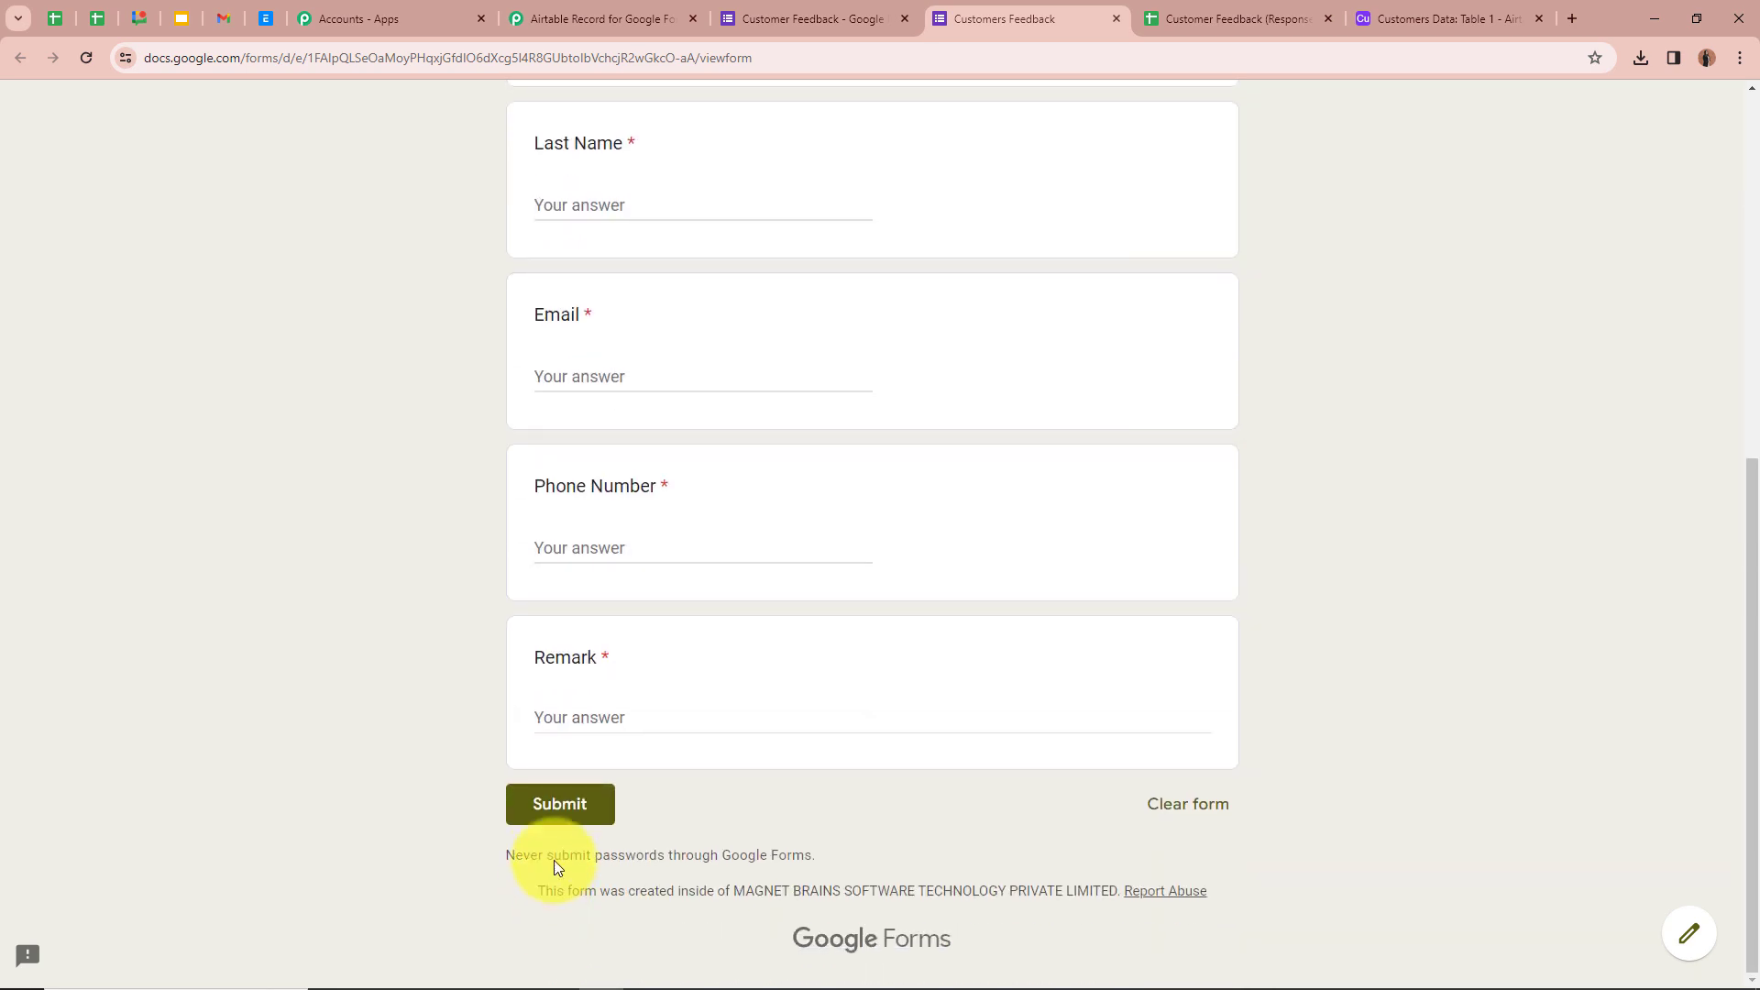
pyautogui.scroll(2, 669, 794)
pyautogui.click(550, 218)
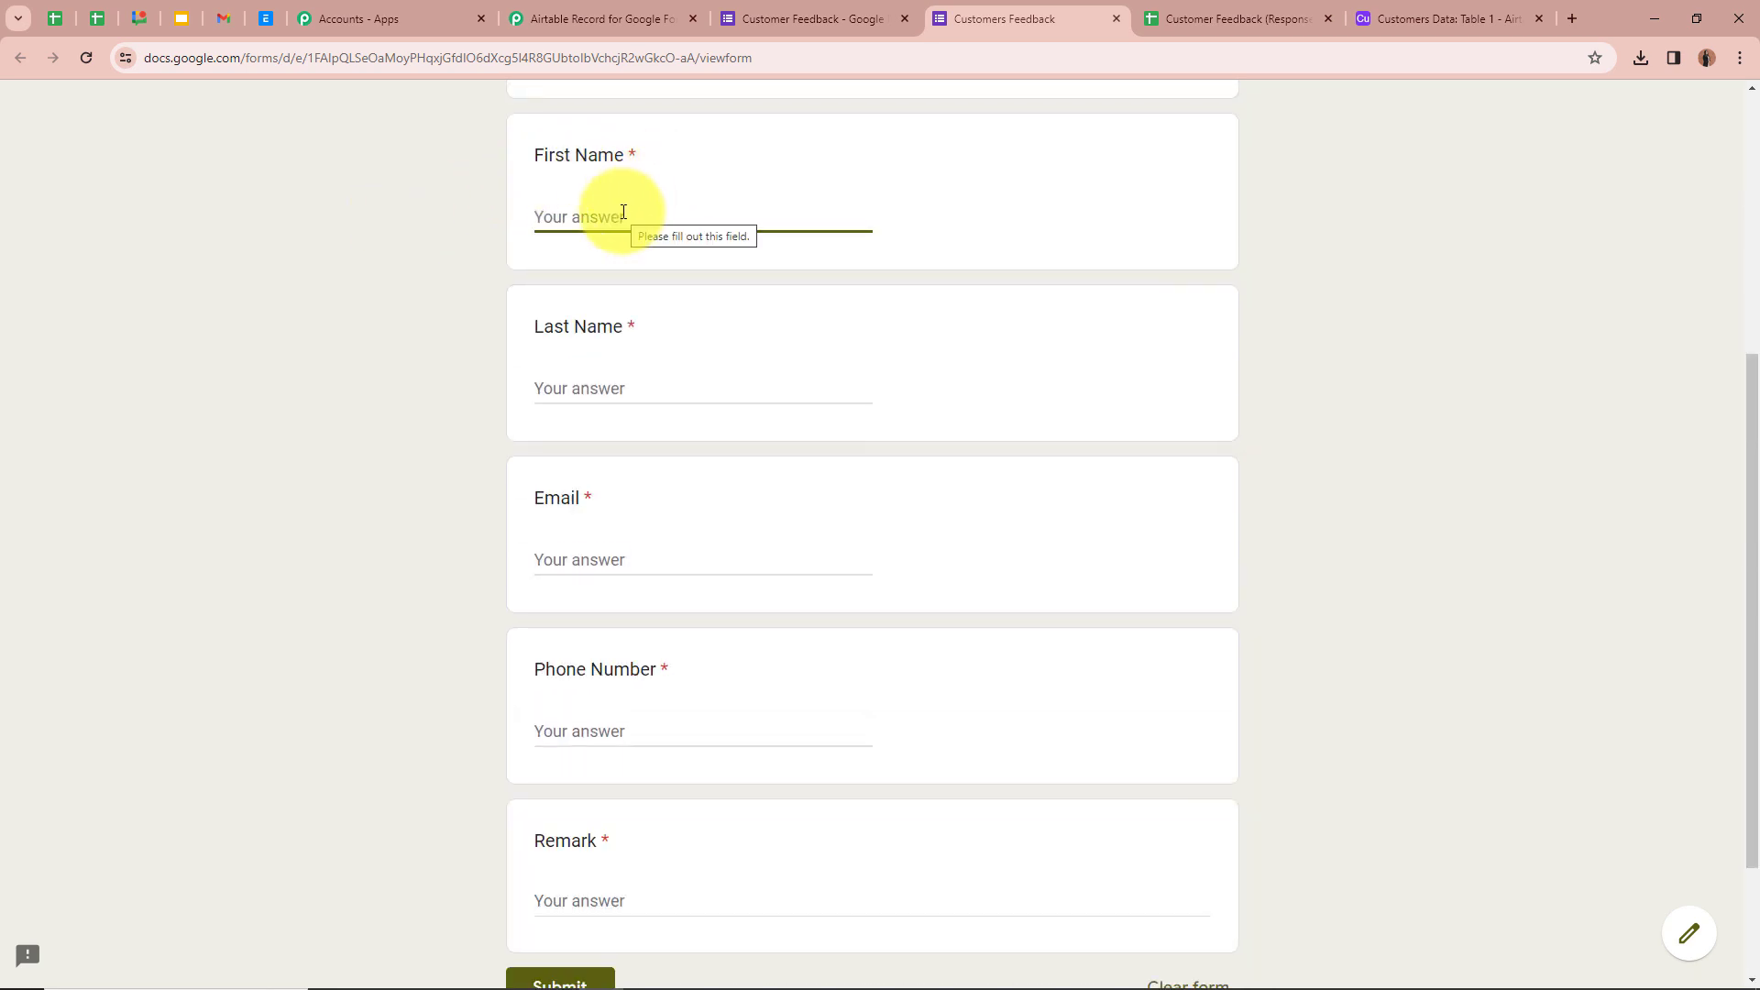
pyautogui.write('Dummy')
pyautogui.click(403, 242)
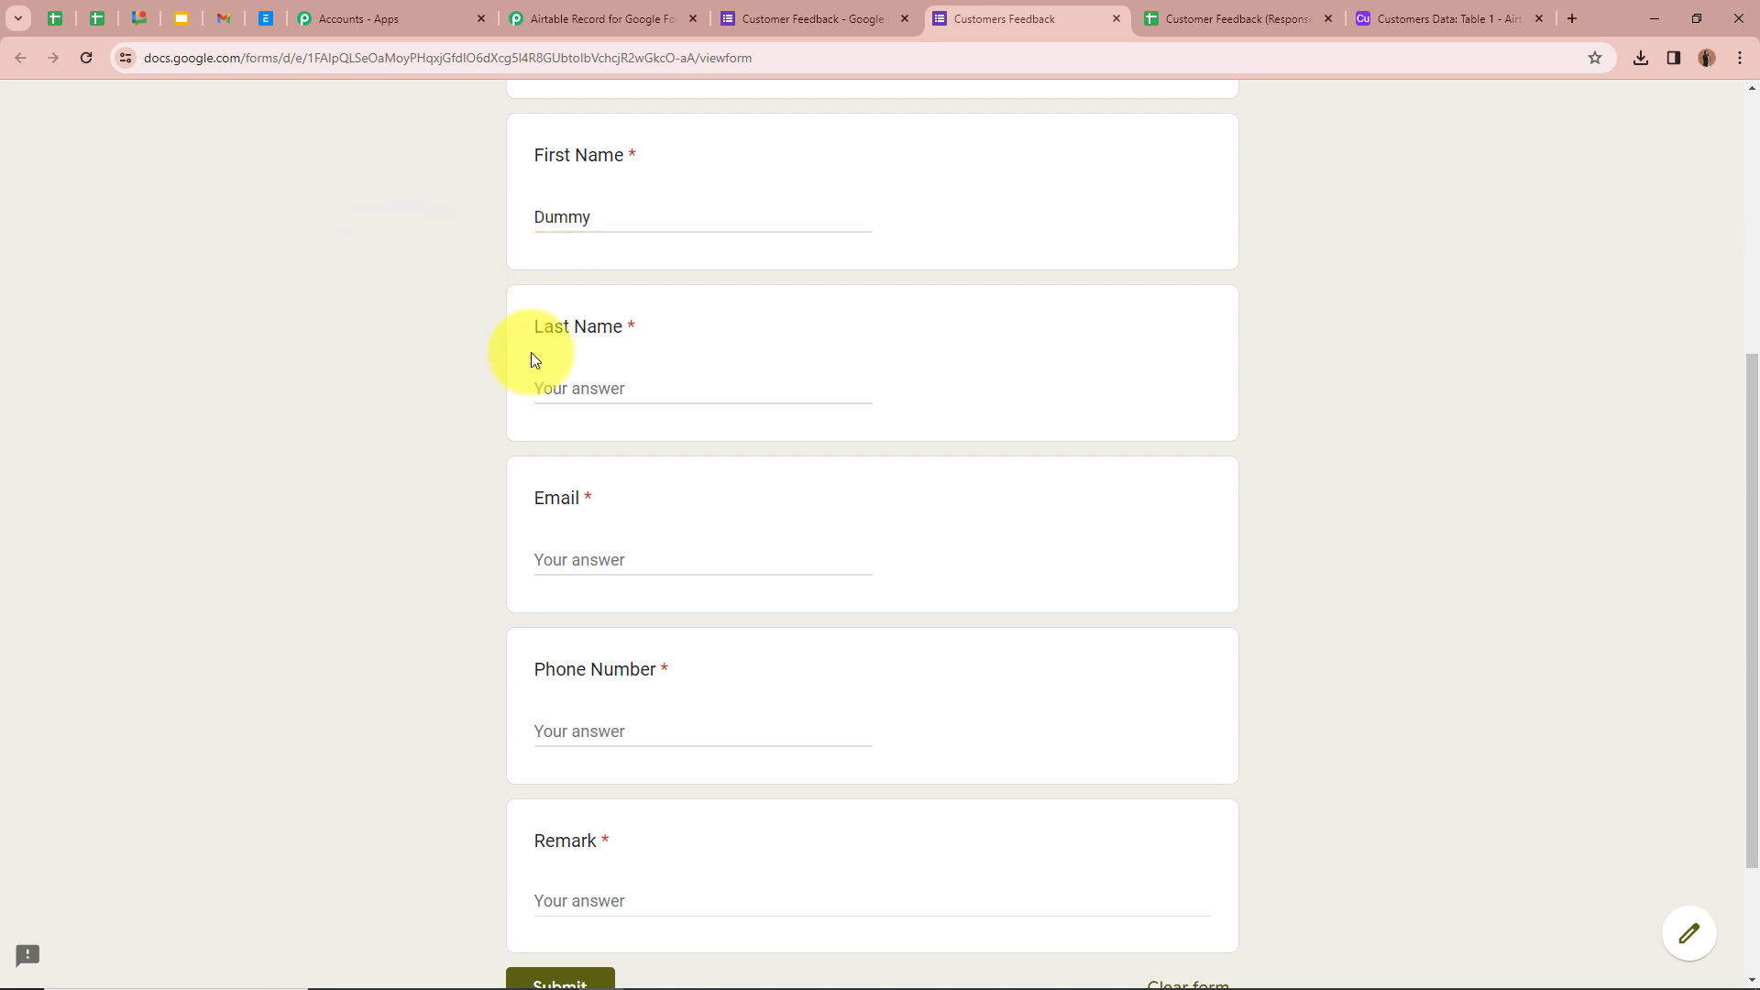
pyautogui.click(643, 384)
pyautogui.write('User')
pyautogui.click(605, 530)
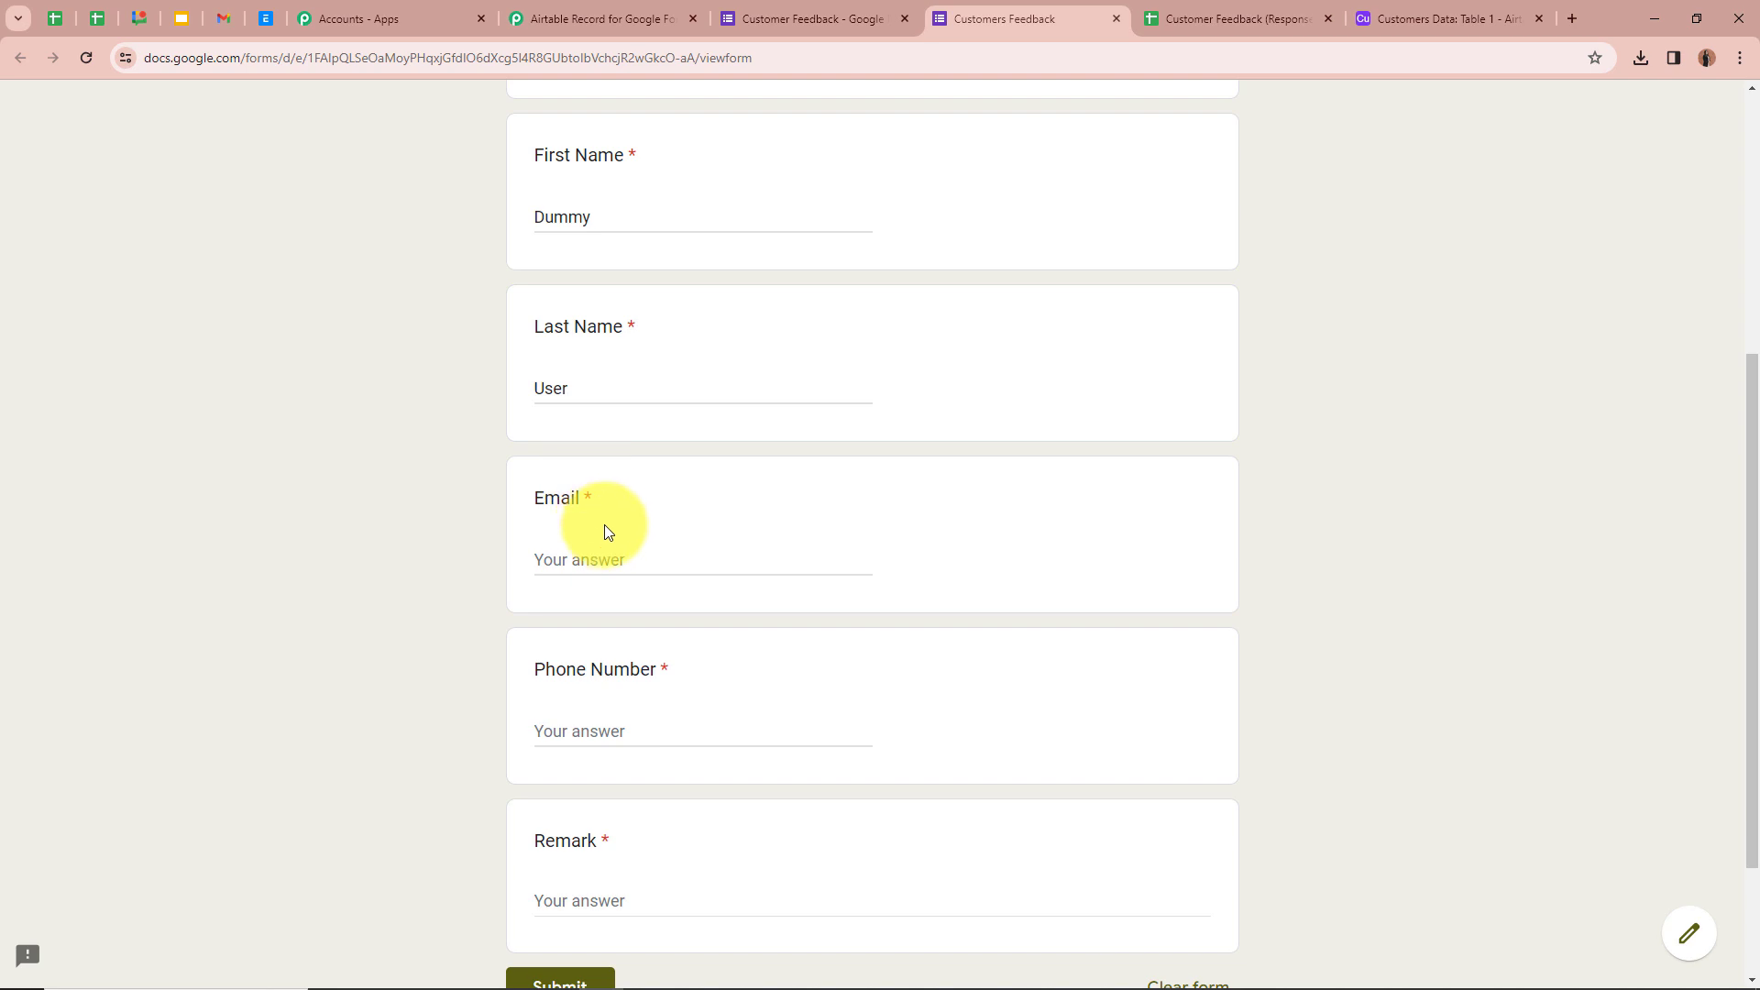
# - Fill in a test email address, a phone number and the remark 'Good'
pyautogui.click(633, 552)
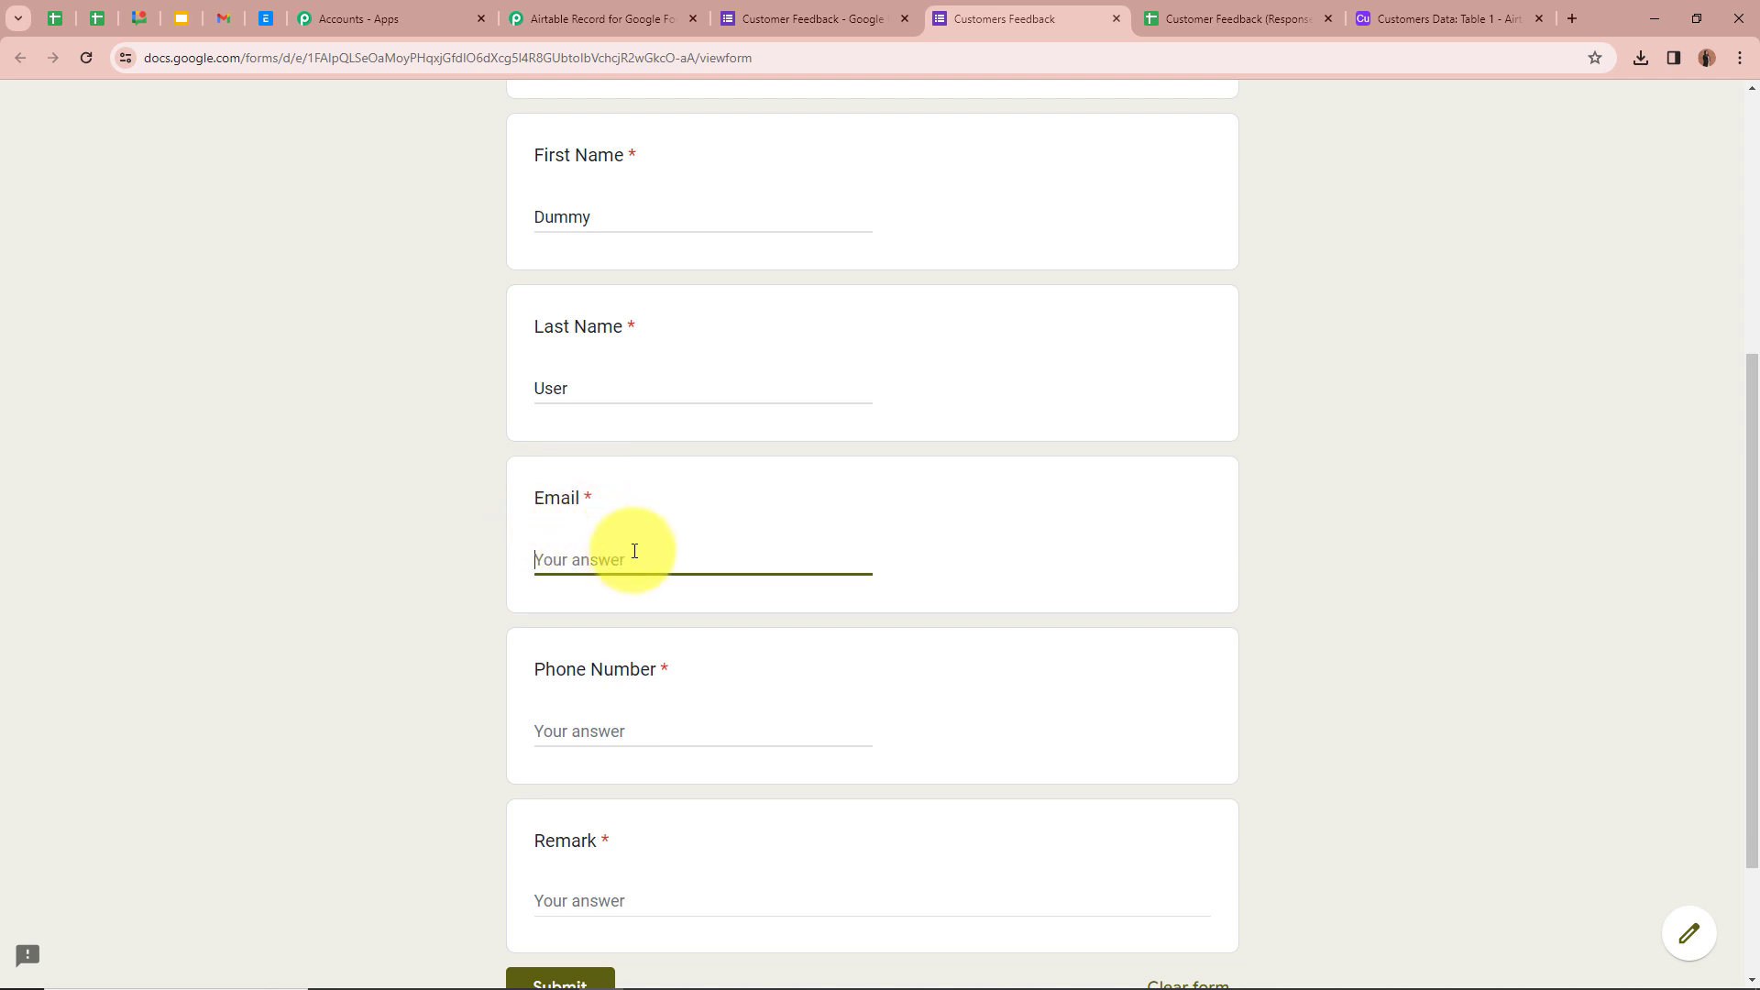
pyautogui.click(432, 510)
pyautogui.scroll(-2, 435, 511)
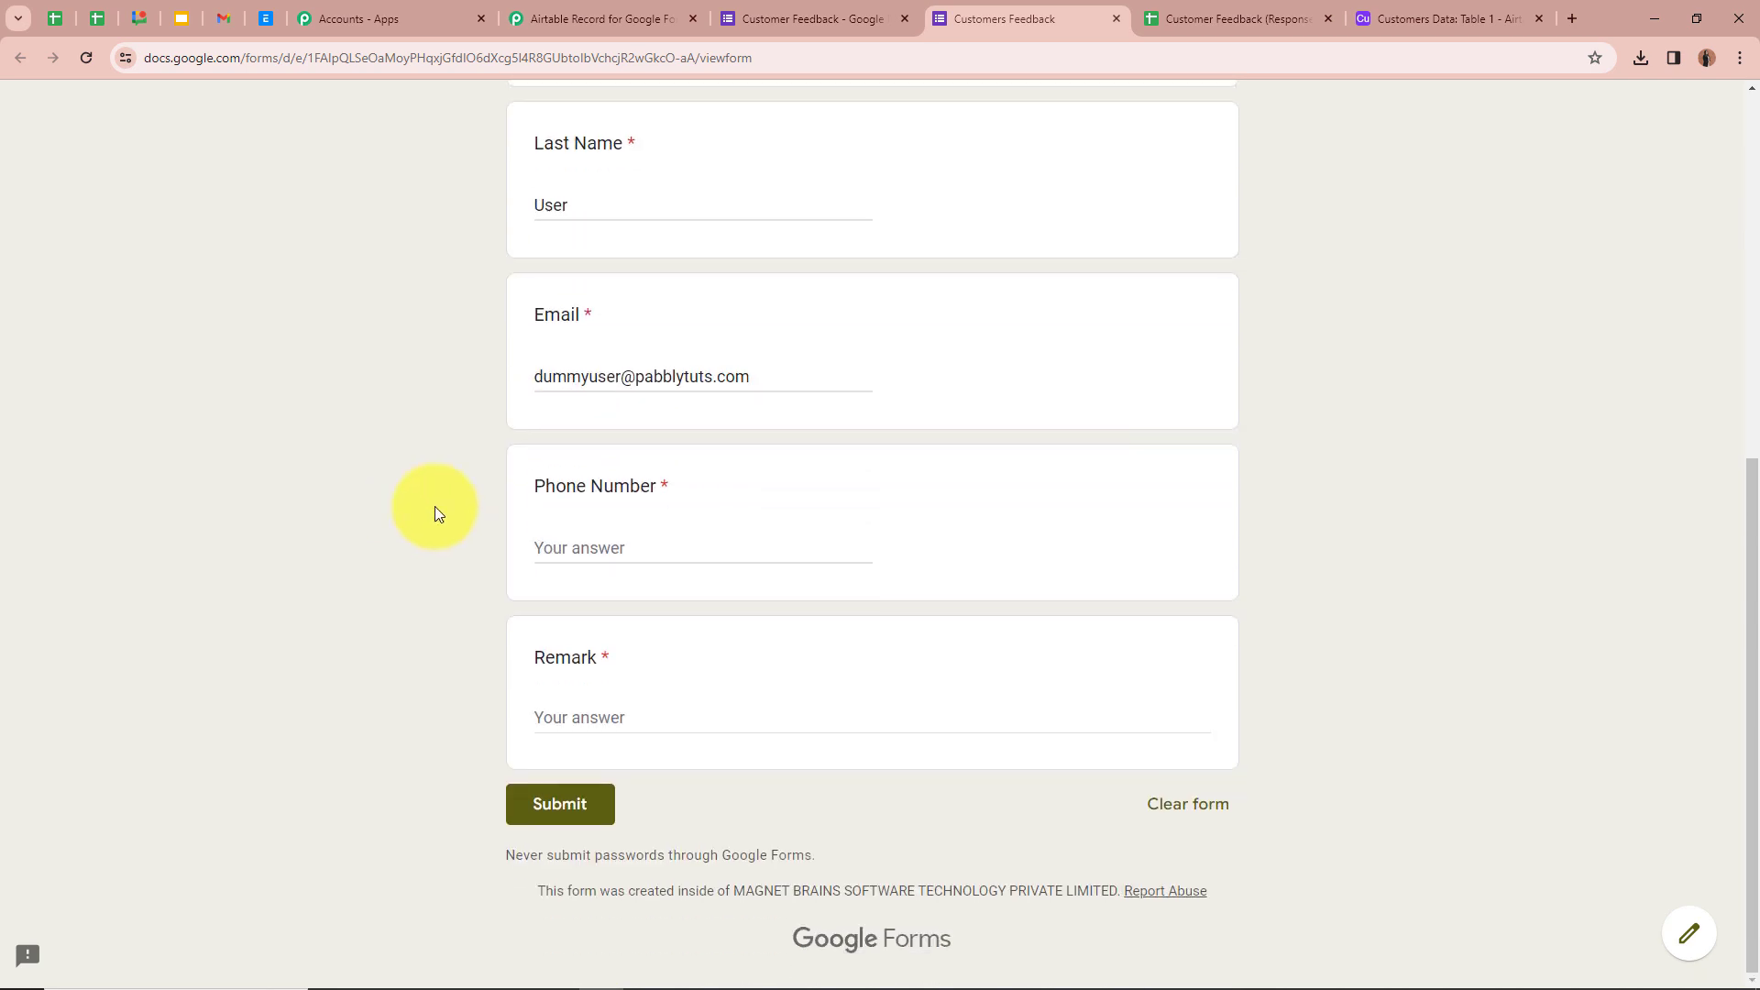
pyautogui.click(641, 554)
pyautogui.write('6262626262')
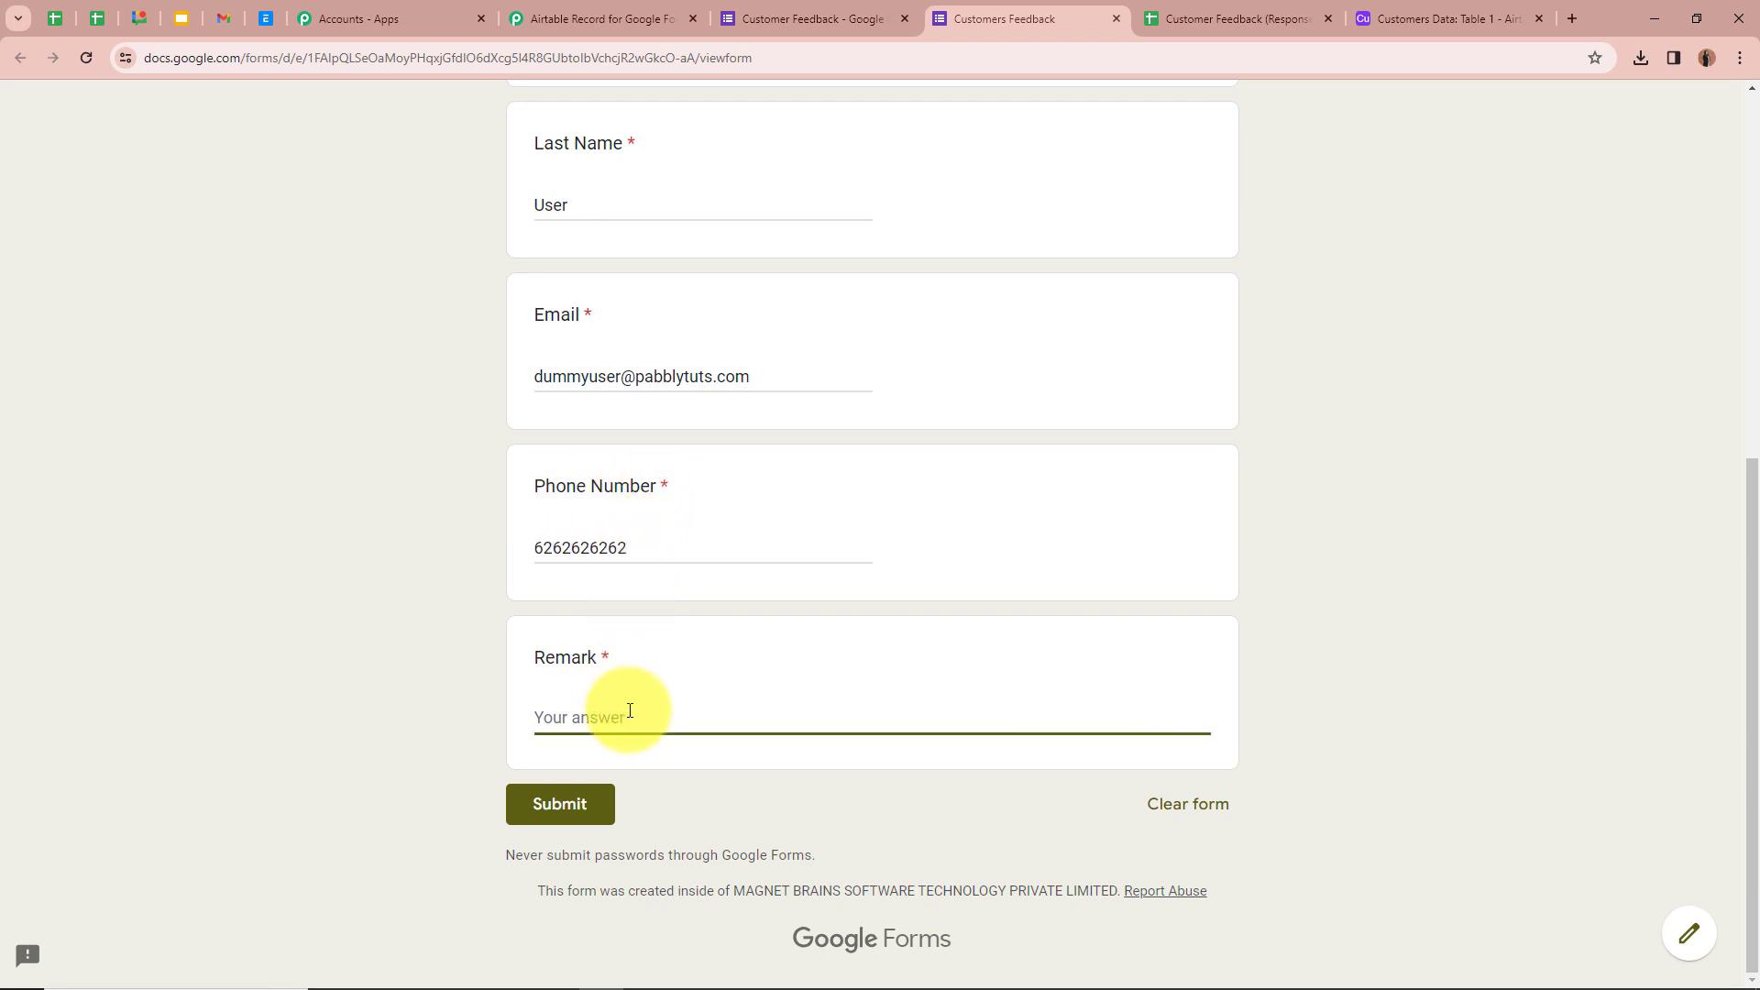
pyautogui.write('Good')
pyautogui.click(427, 607)
# - Submit the completed test response to the Customers Feedback form
pyautogui.scroll(2, 427, 608)
pyautogui.scroll(-2, 427, 607)
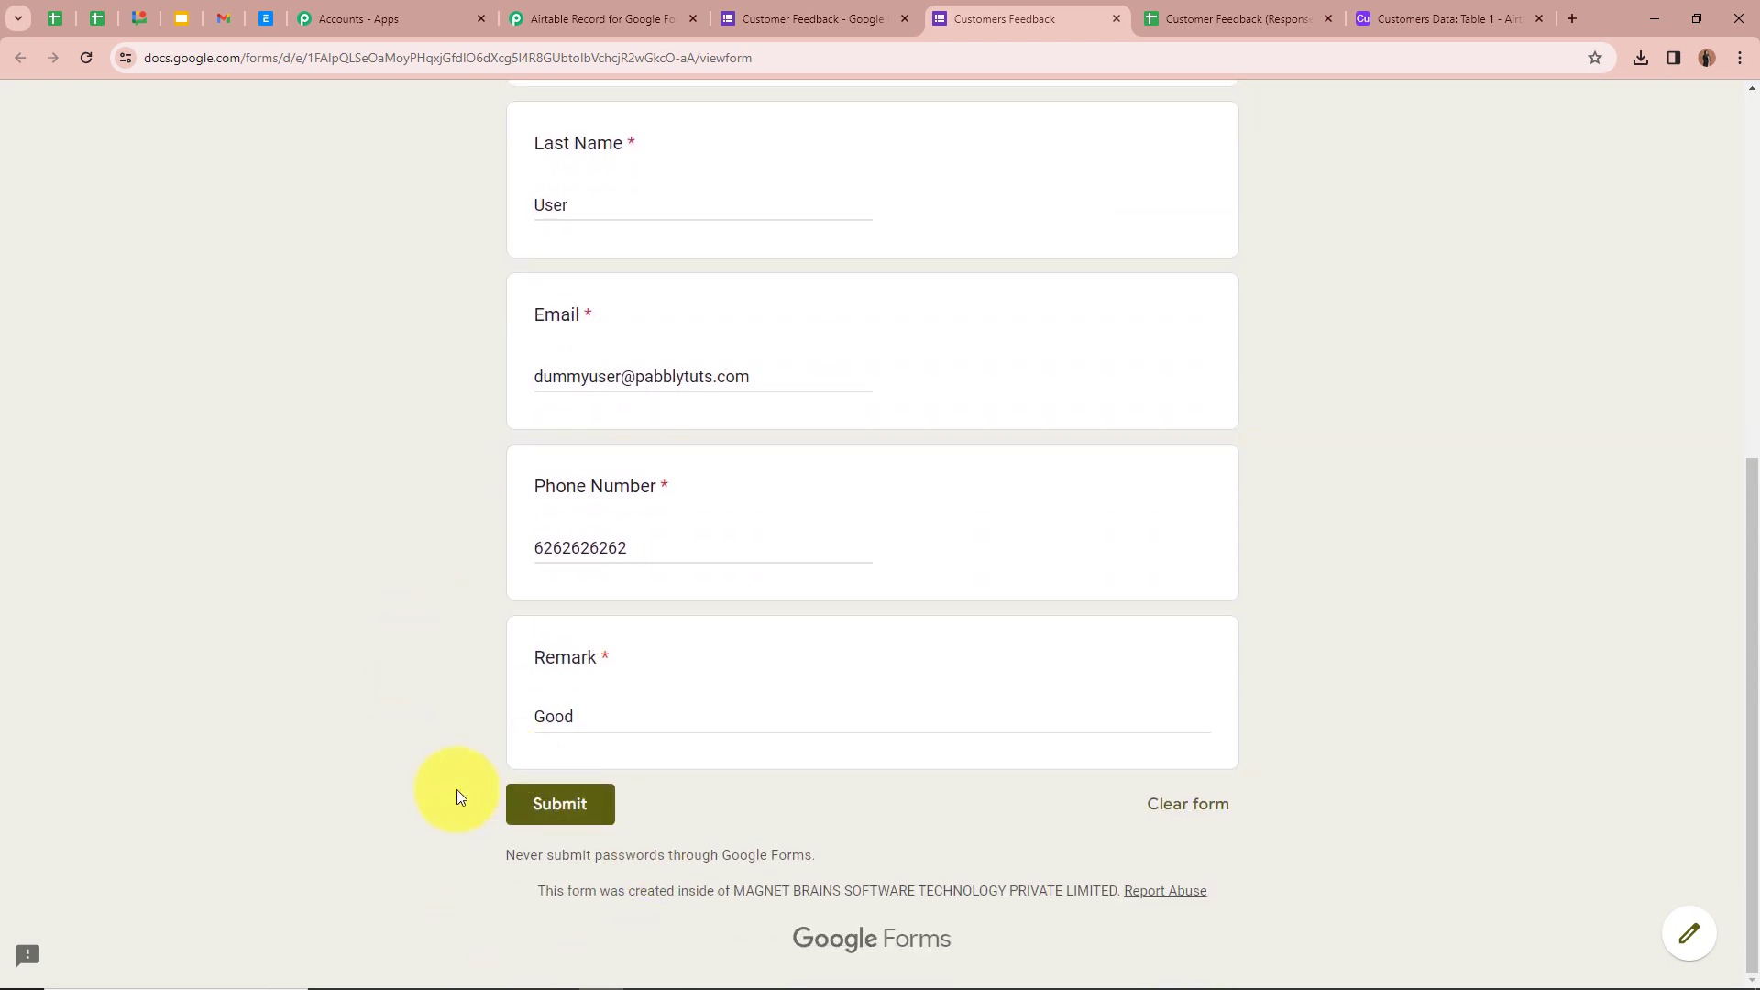
pyautogui.click(544, 811)
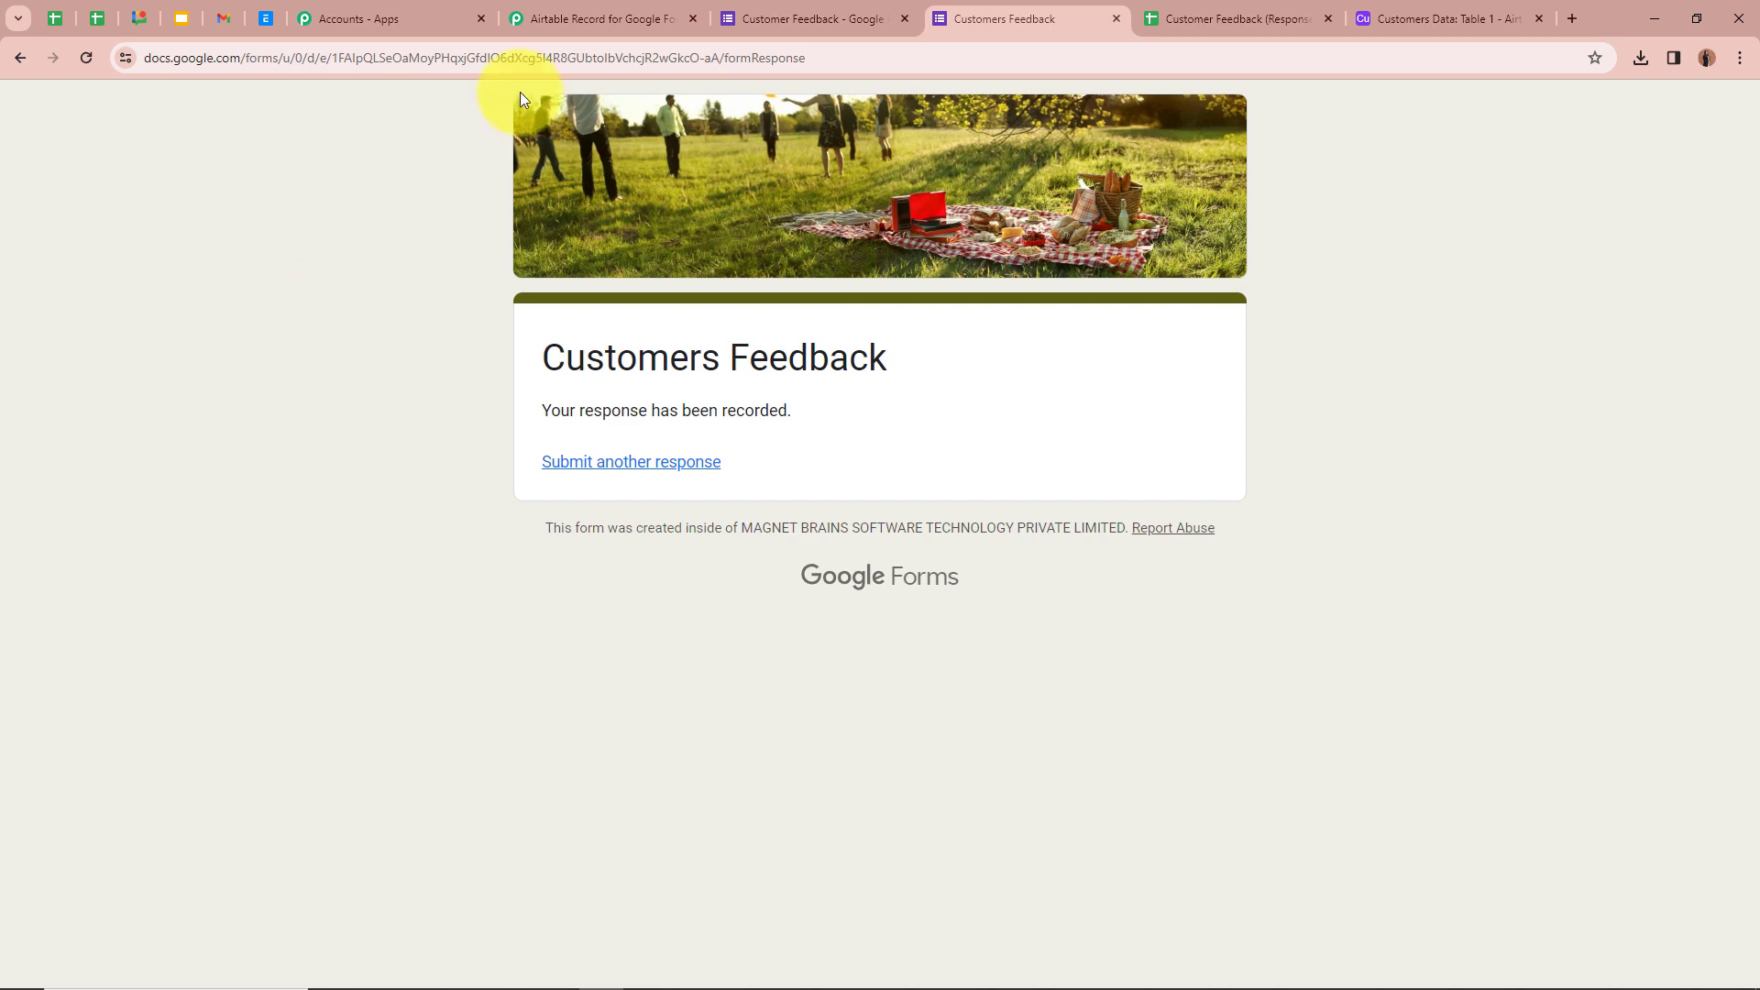
pyautogui.click(552, 19)
# - Review the captured Response A fields, including remark Good and row index 2
pyautogui.scroll(-4, 302, 512)
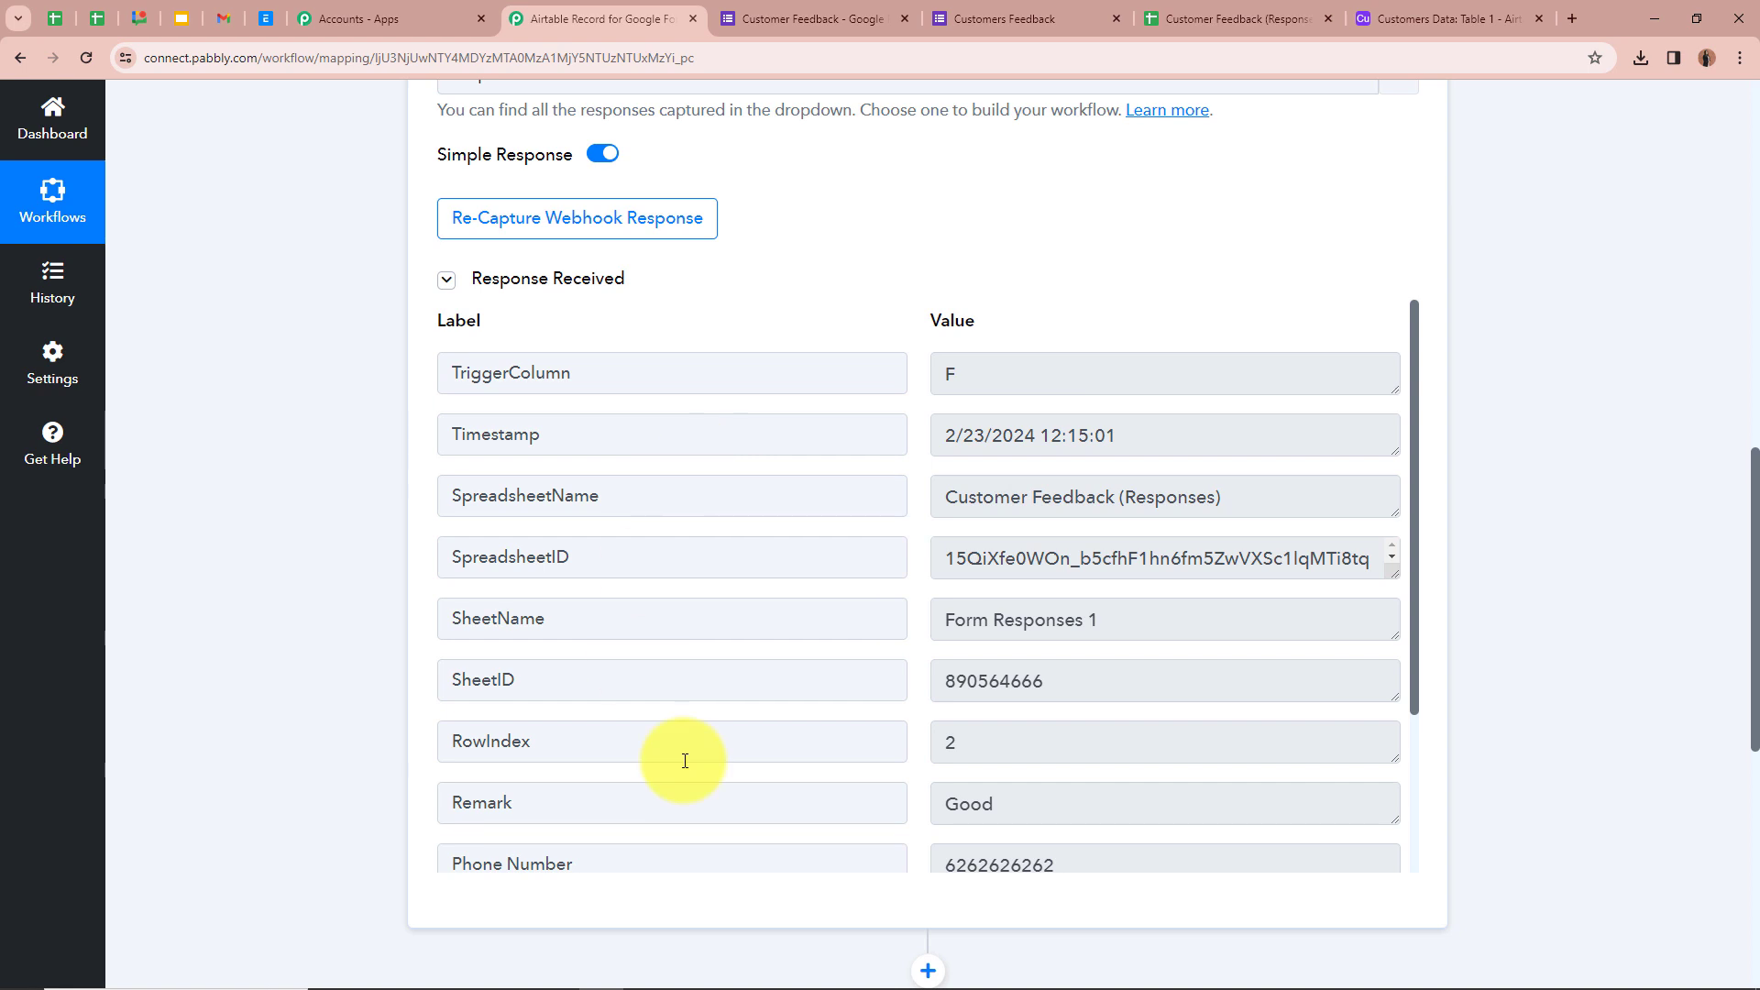
pyautogui.scroll(-2, 996, 595)
pyautogui.scroll(2, 995, 594)
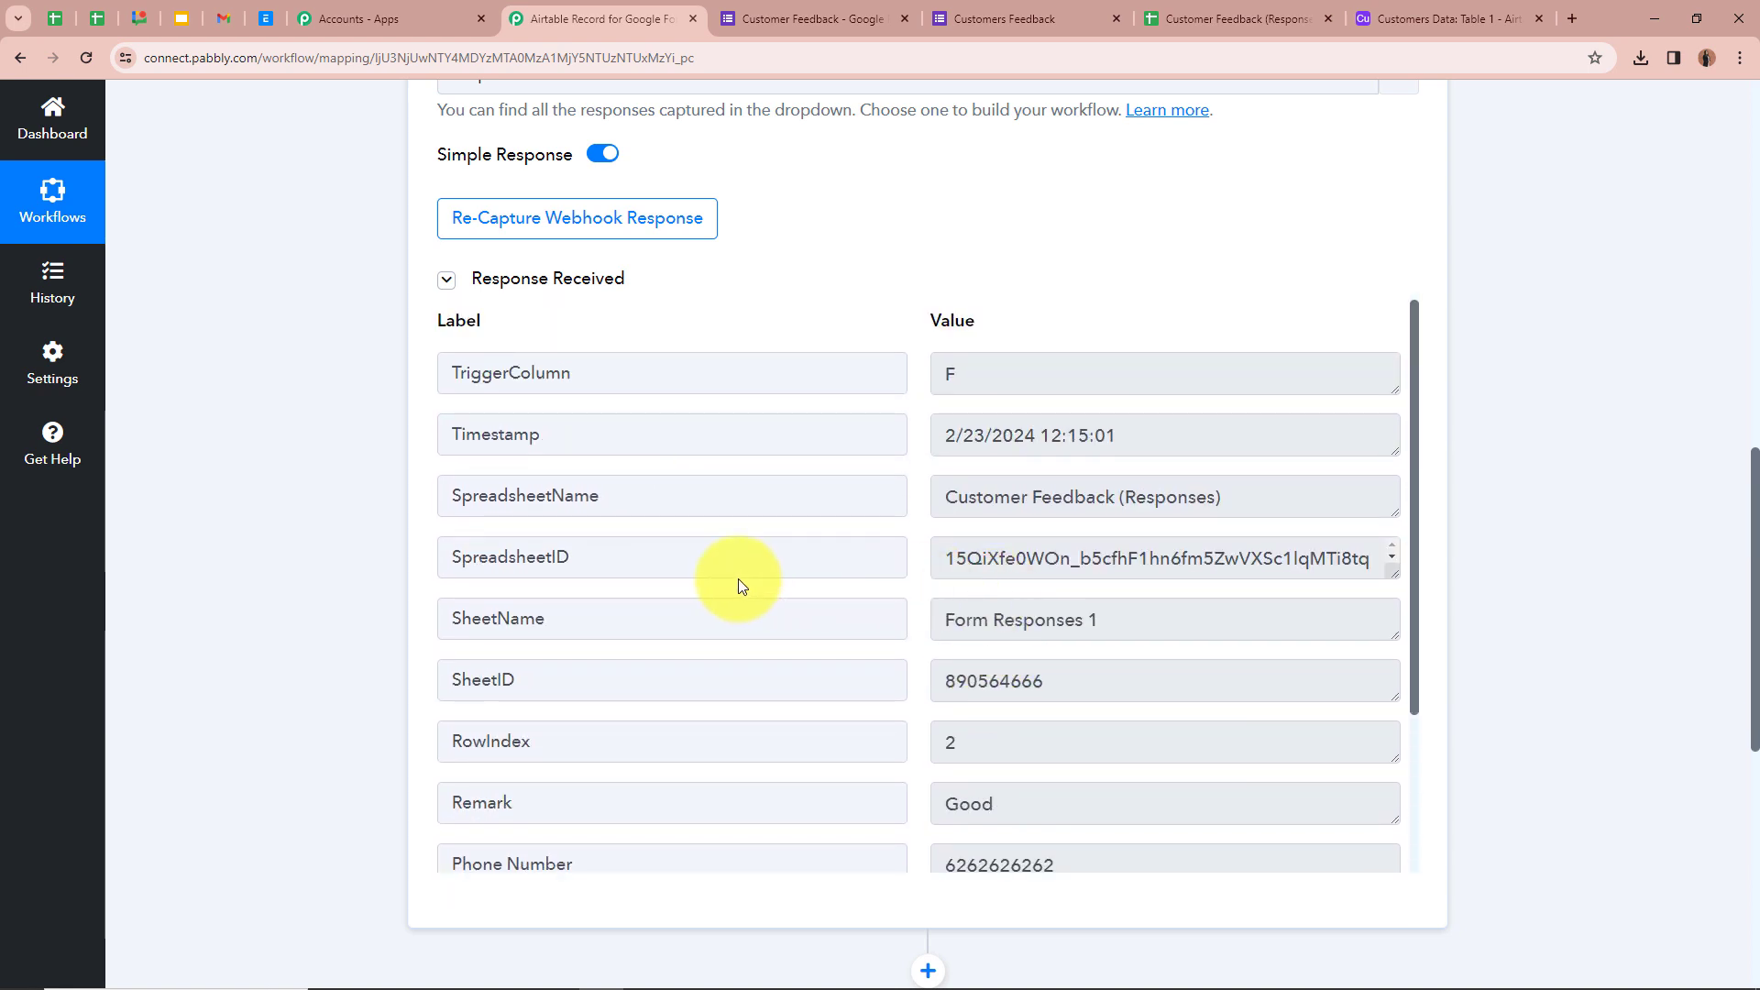
pyautogui.scroll(-2, 678, 642)
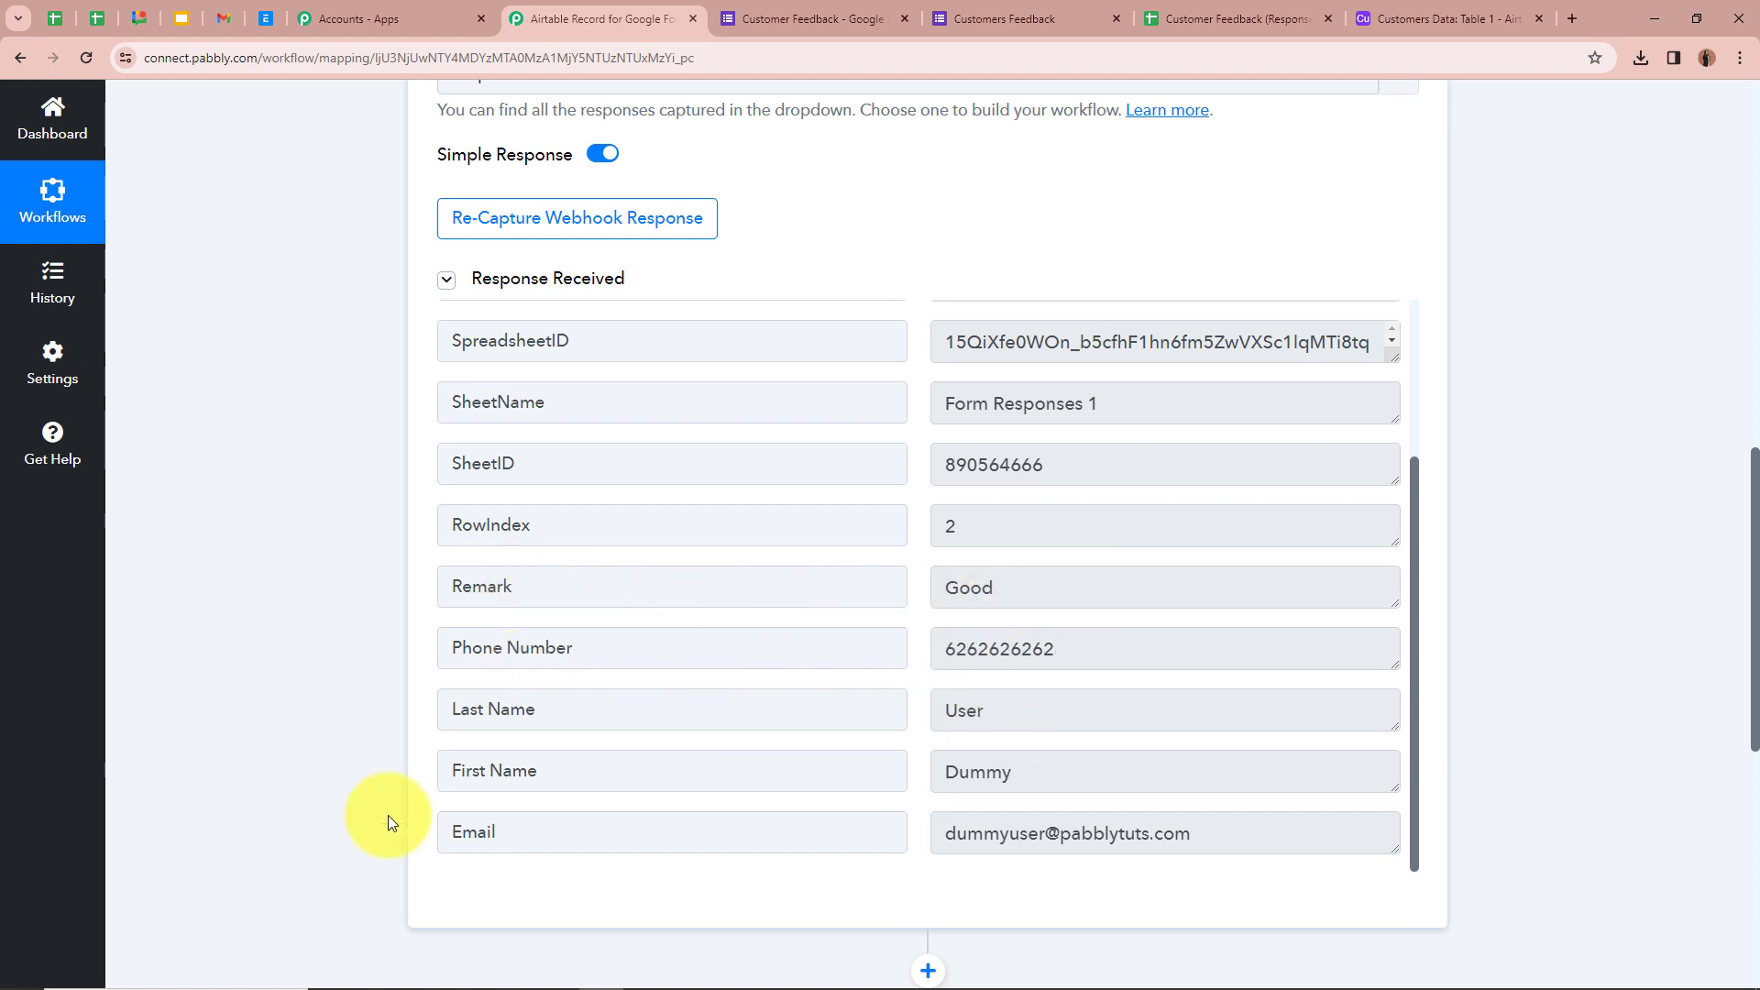
pyautogui.scroll(5, 596, 825)
pyautogui.scroll(5, 1043, 362)
pyautogui.click(1045, 361)
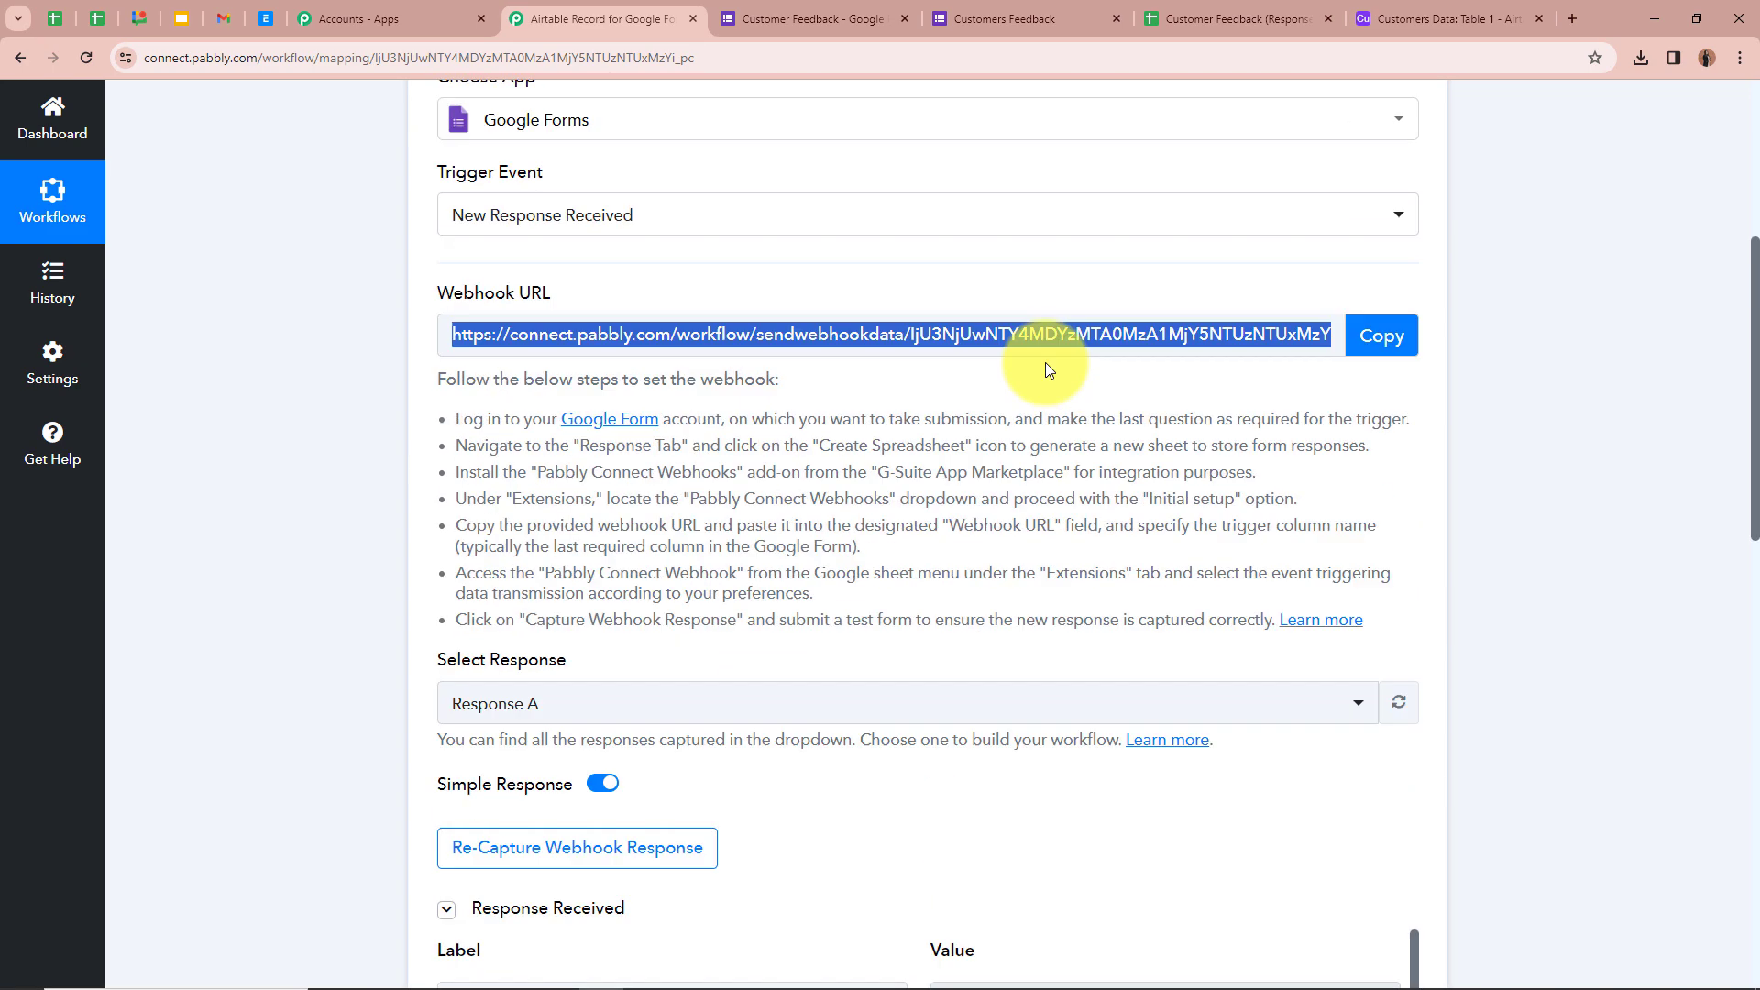
pyautogui.scroll(5, 1045, 362)
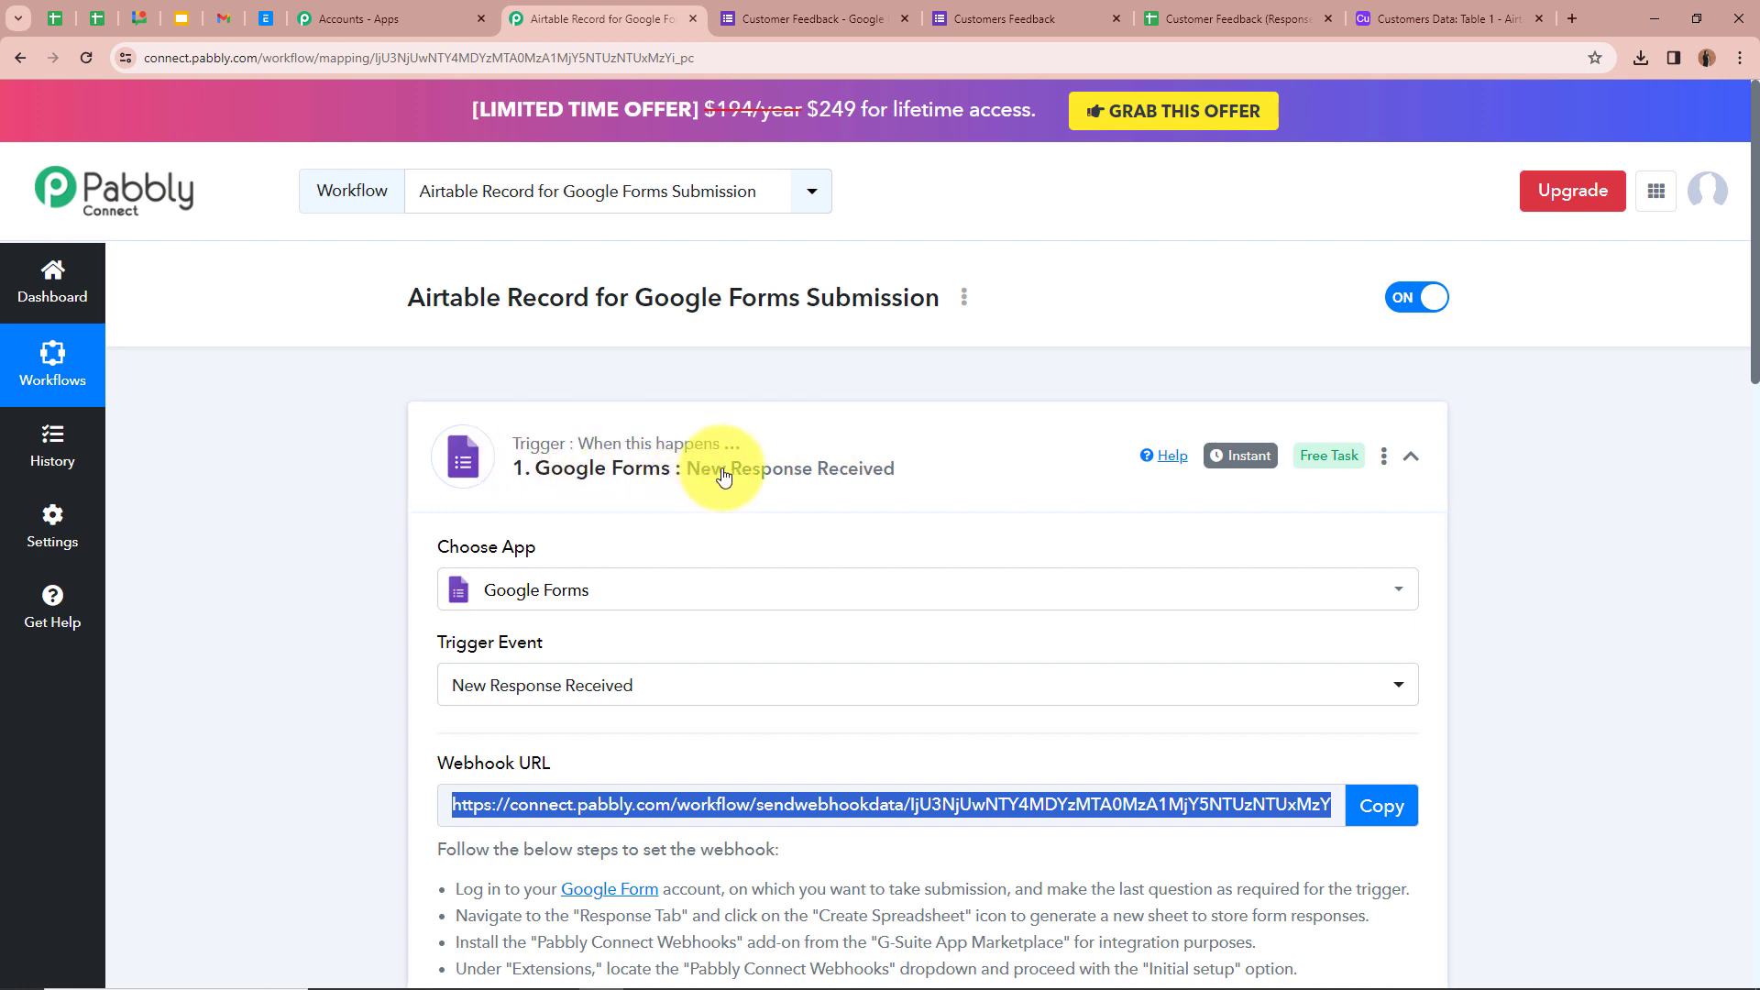
# - Collapse the Google Forms trigger and choose Airtable as the action step's app
pyautogui.click(1412, 455)
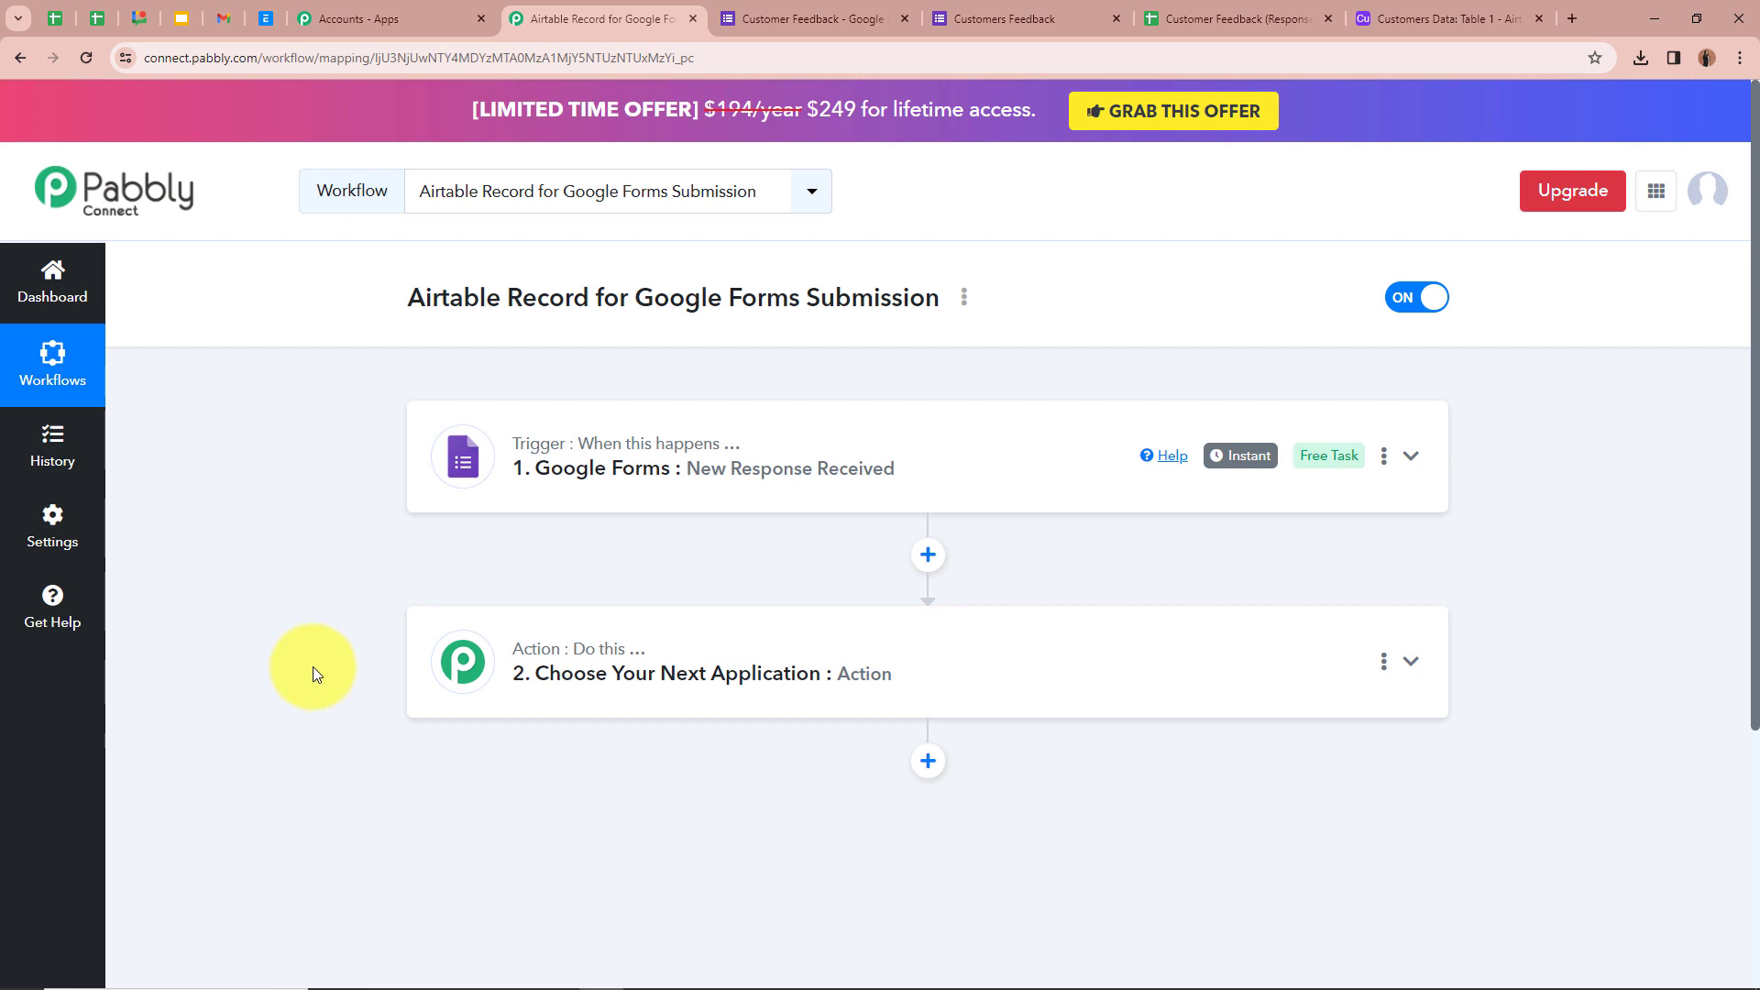
pyautogui.click(1411, 661)
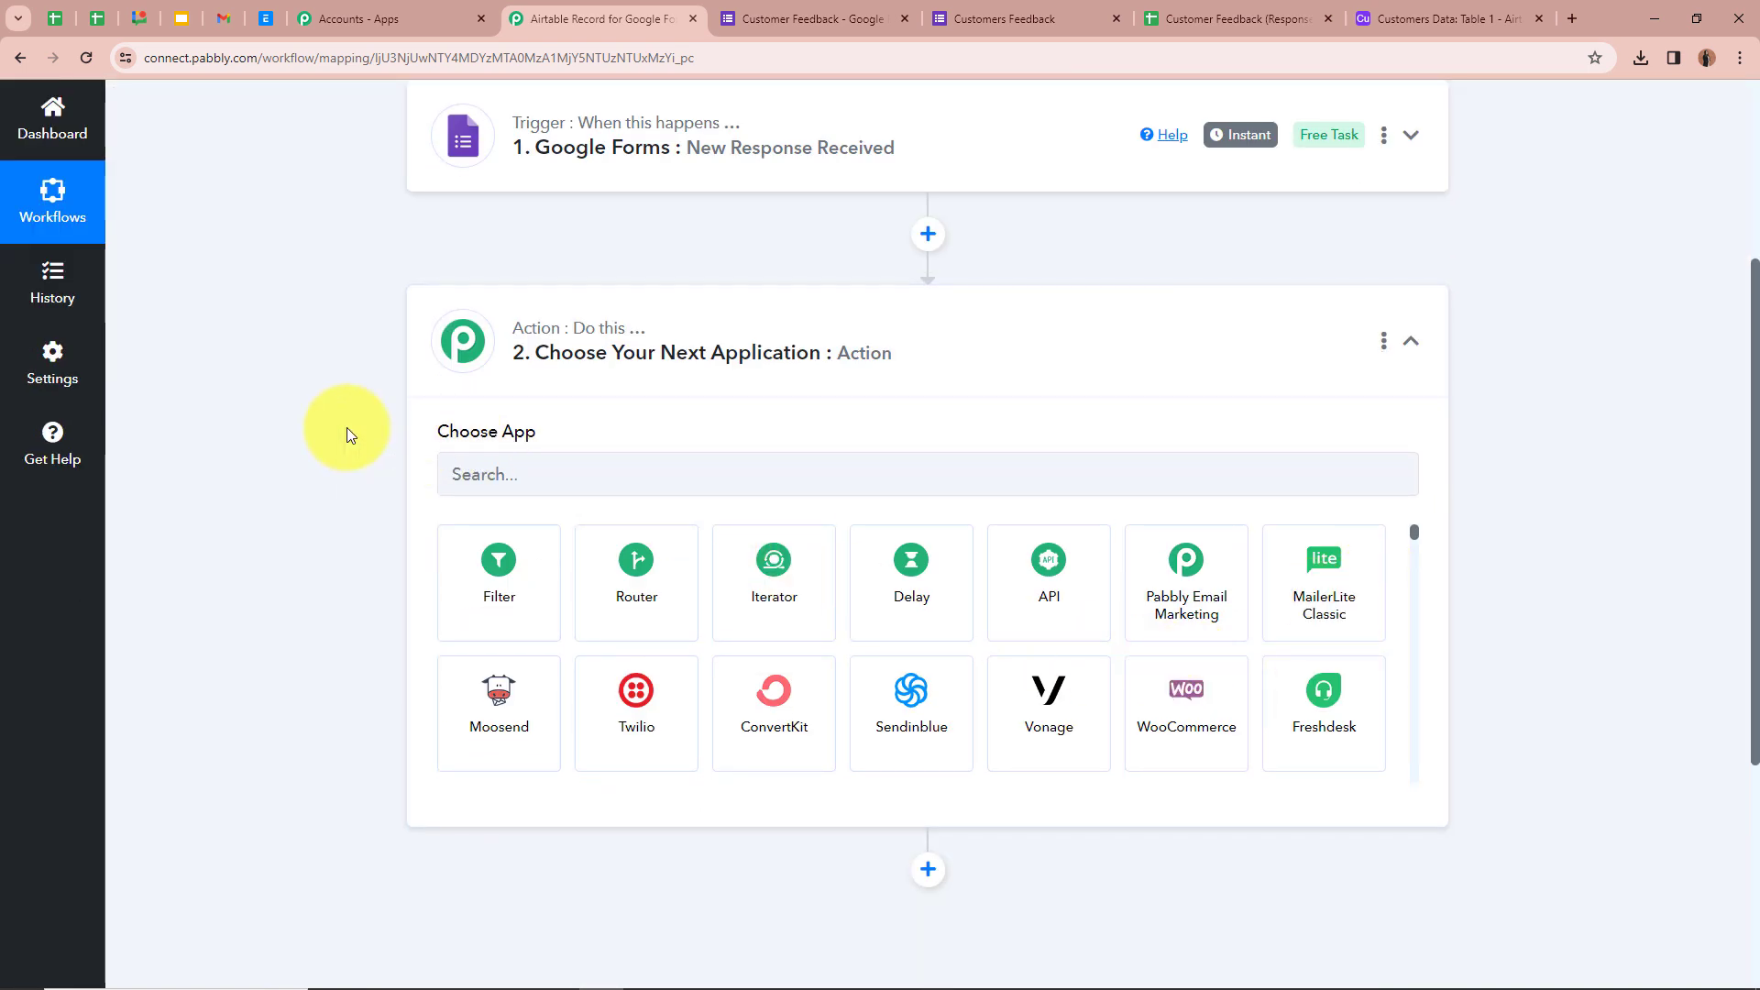
pyautogui.click(526, 479)
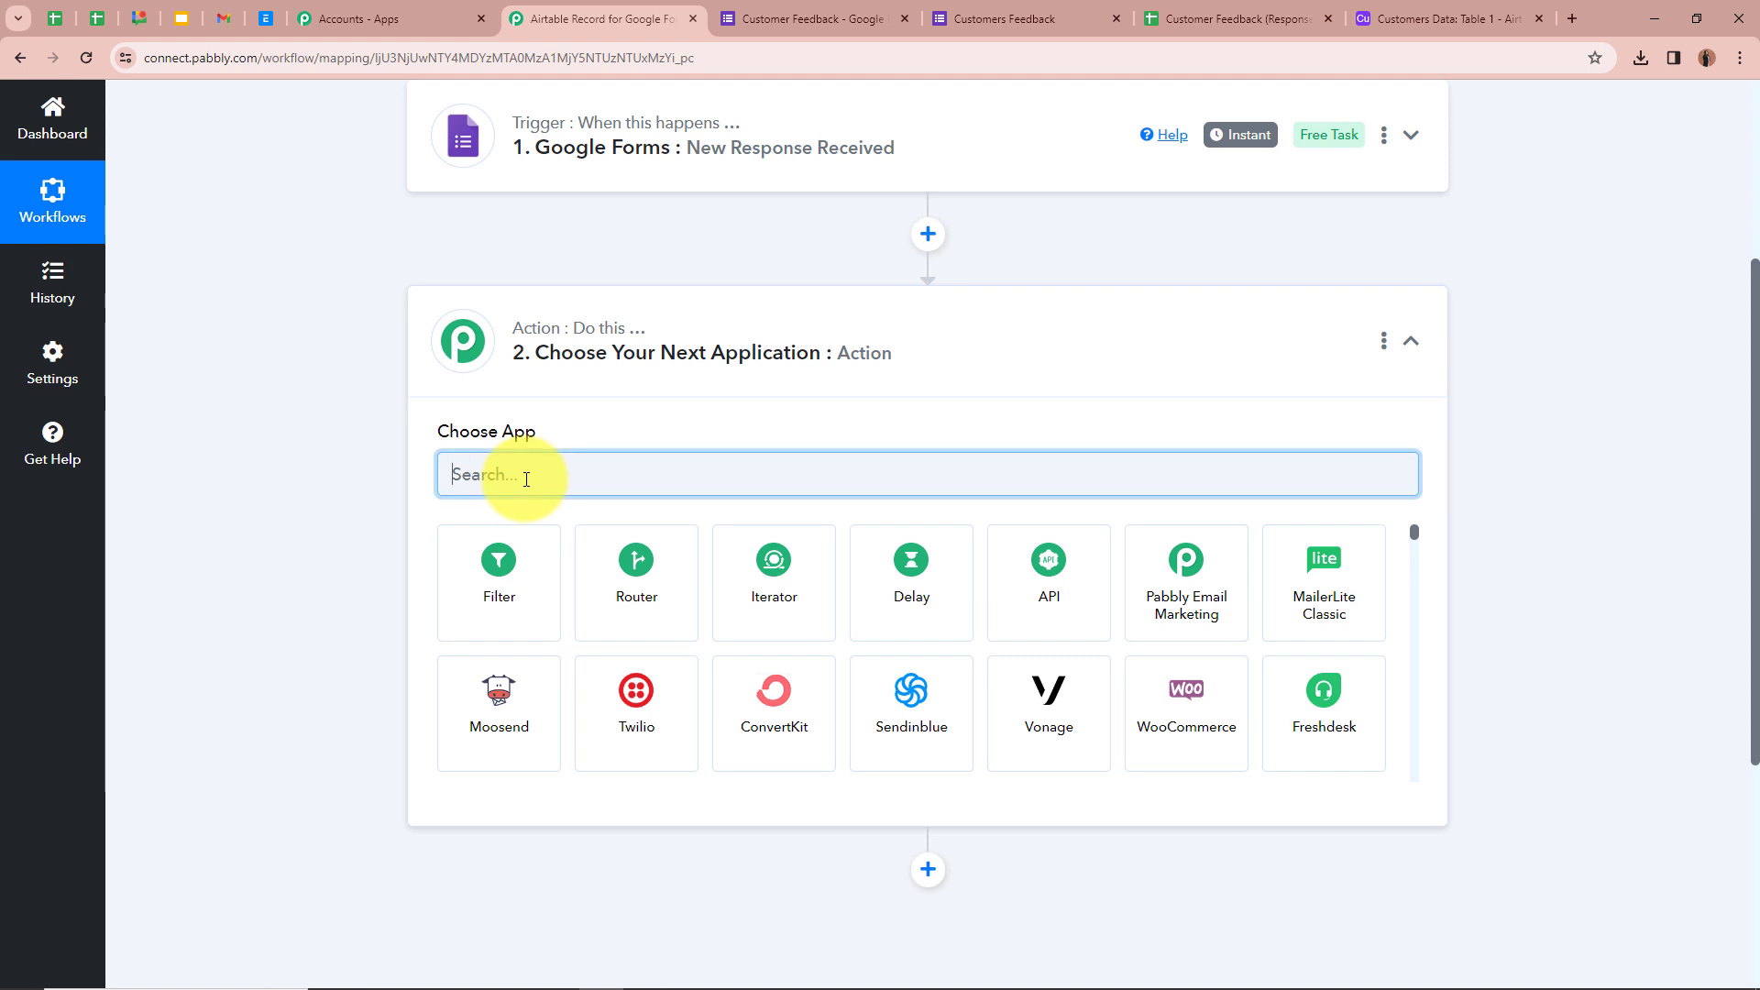
pyautogui.write('Airt')
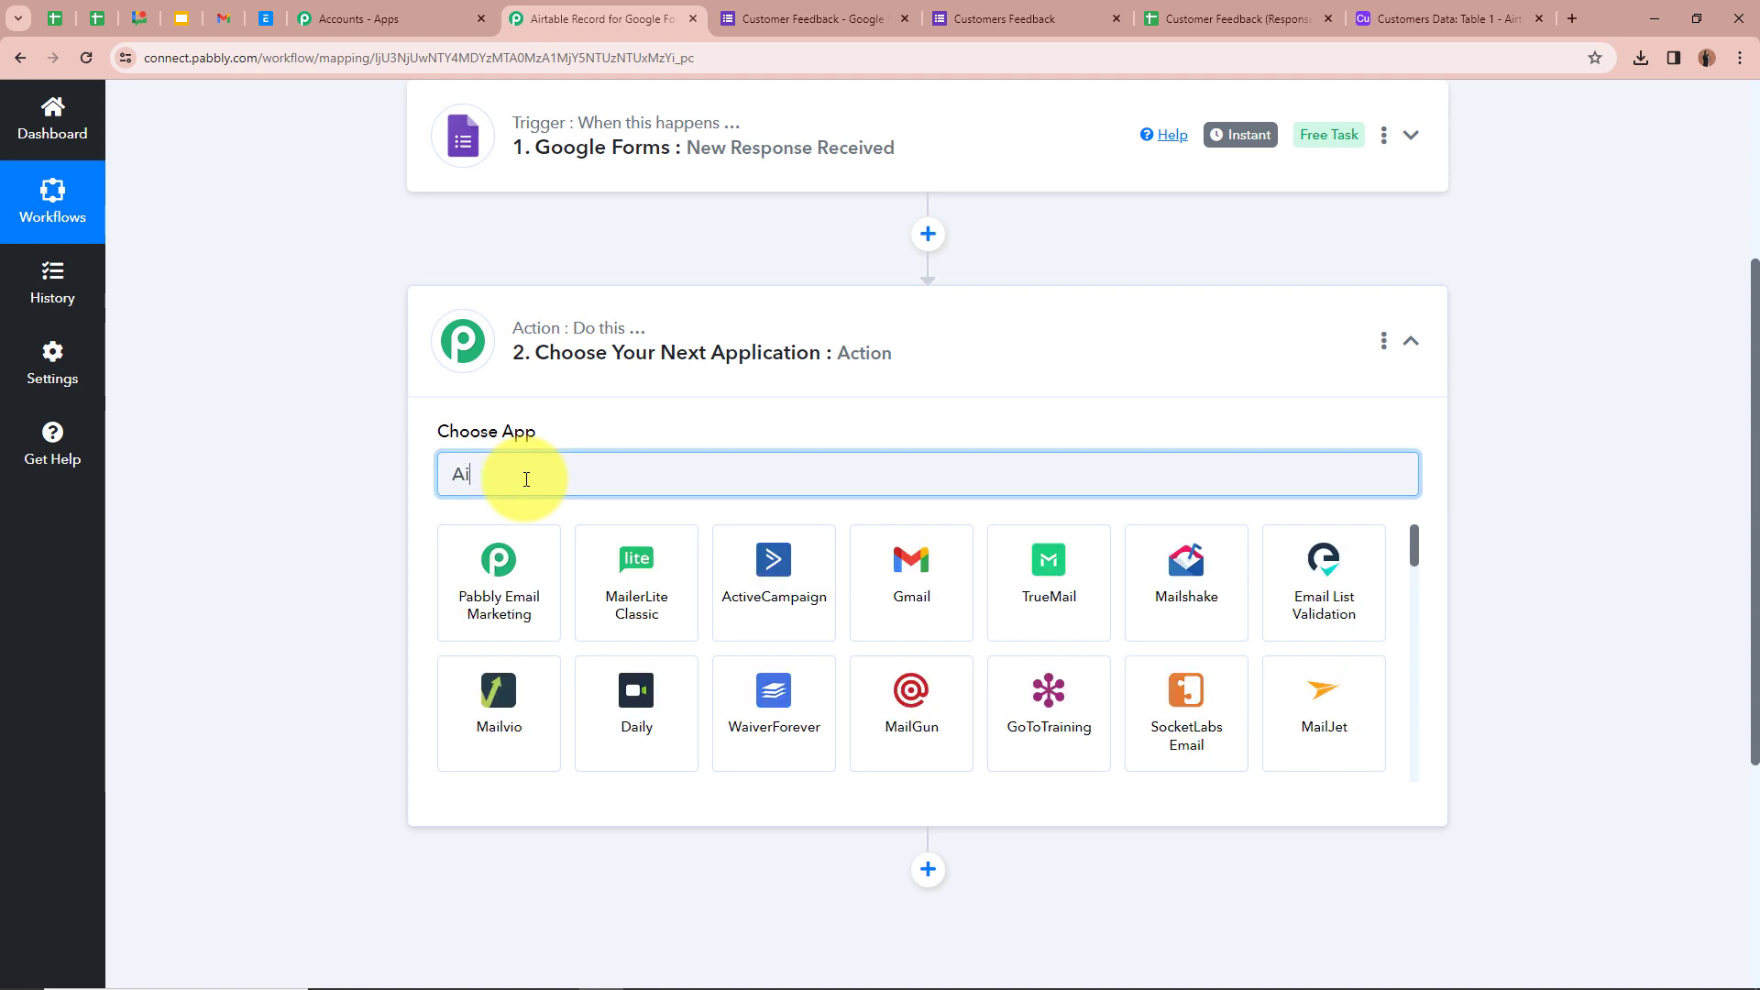
pyautogui.click(498, 644)
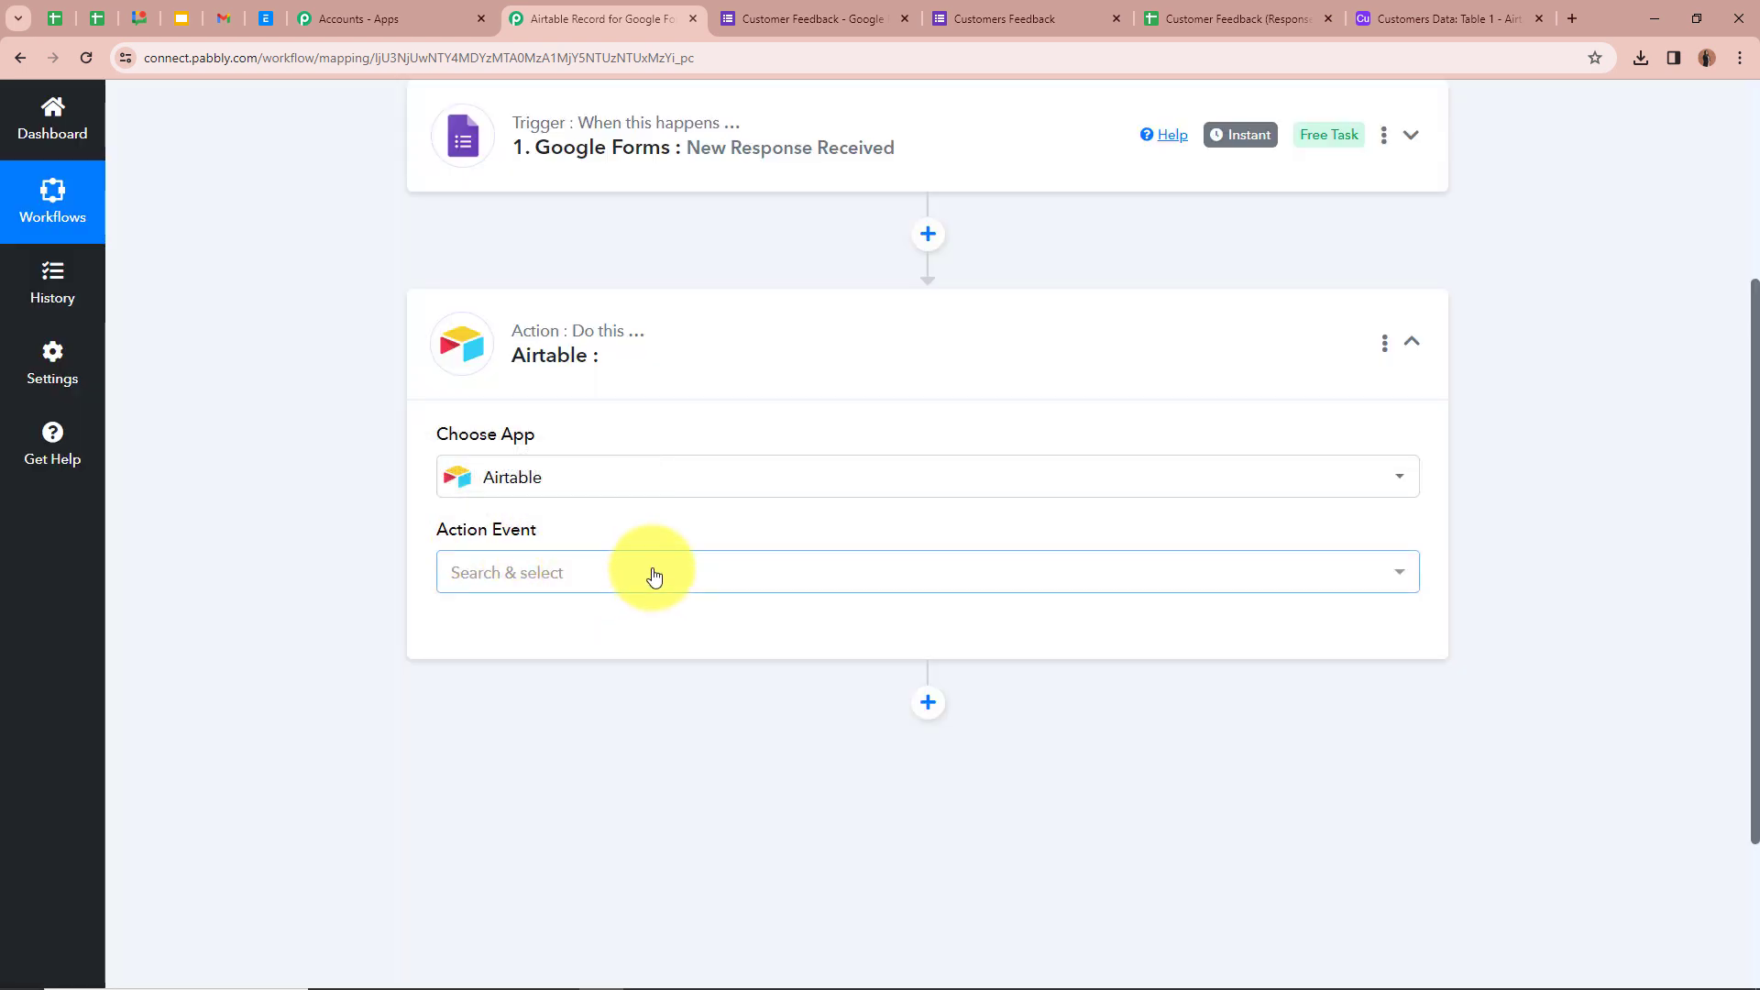
# - Set the Airtable action event to Create Record
pyautogui.click(649, 575)
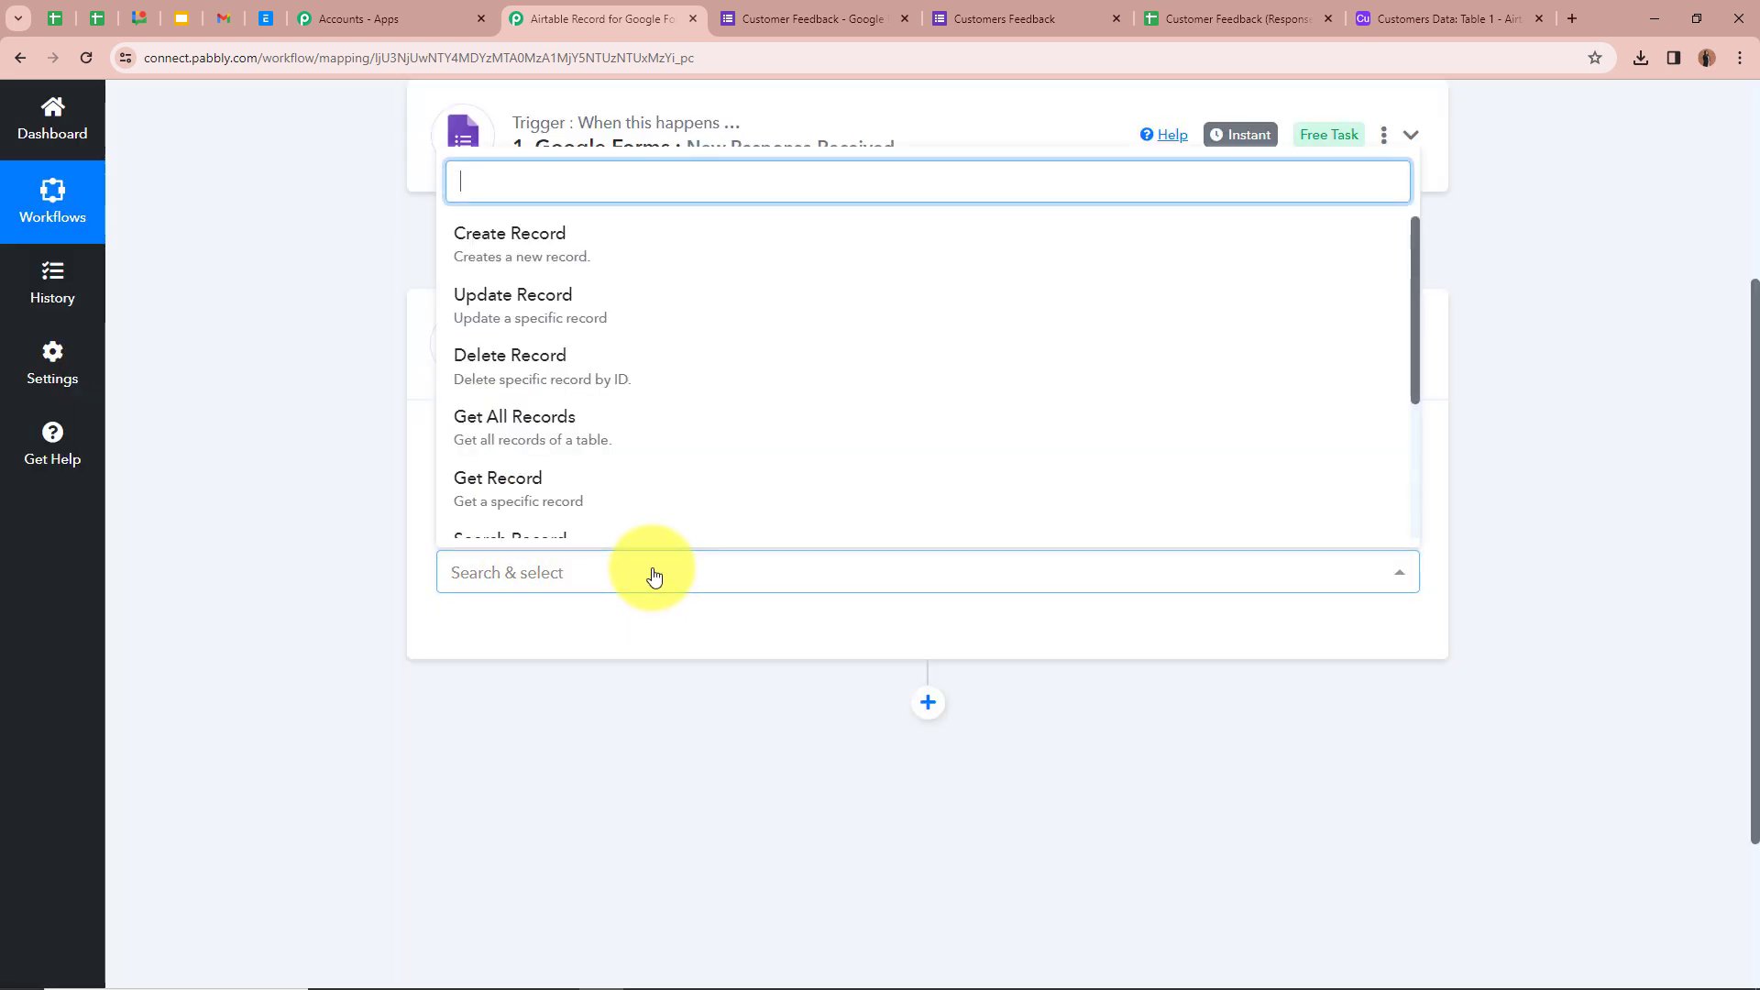
pyautogui.click(601, 244)
pyautogui.scroll(1, 413, 427)
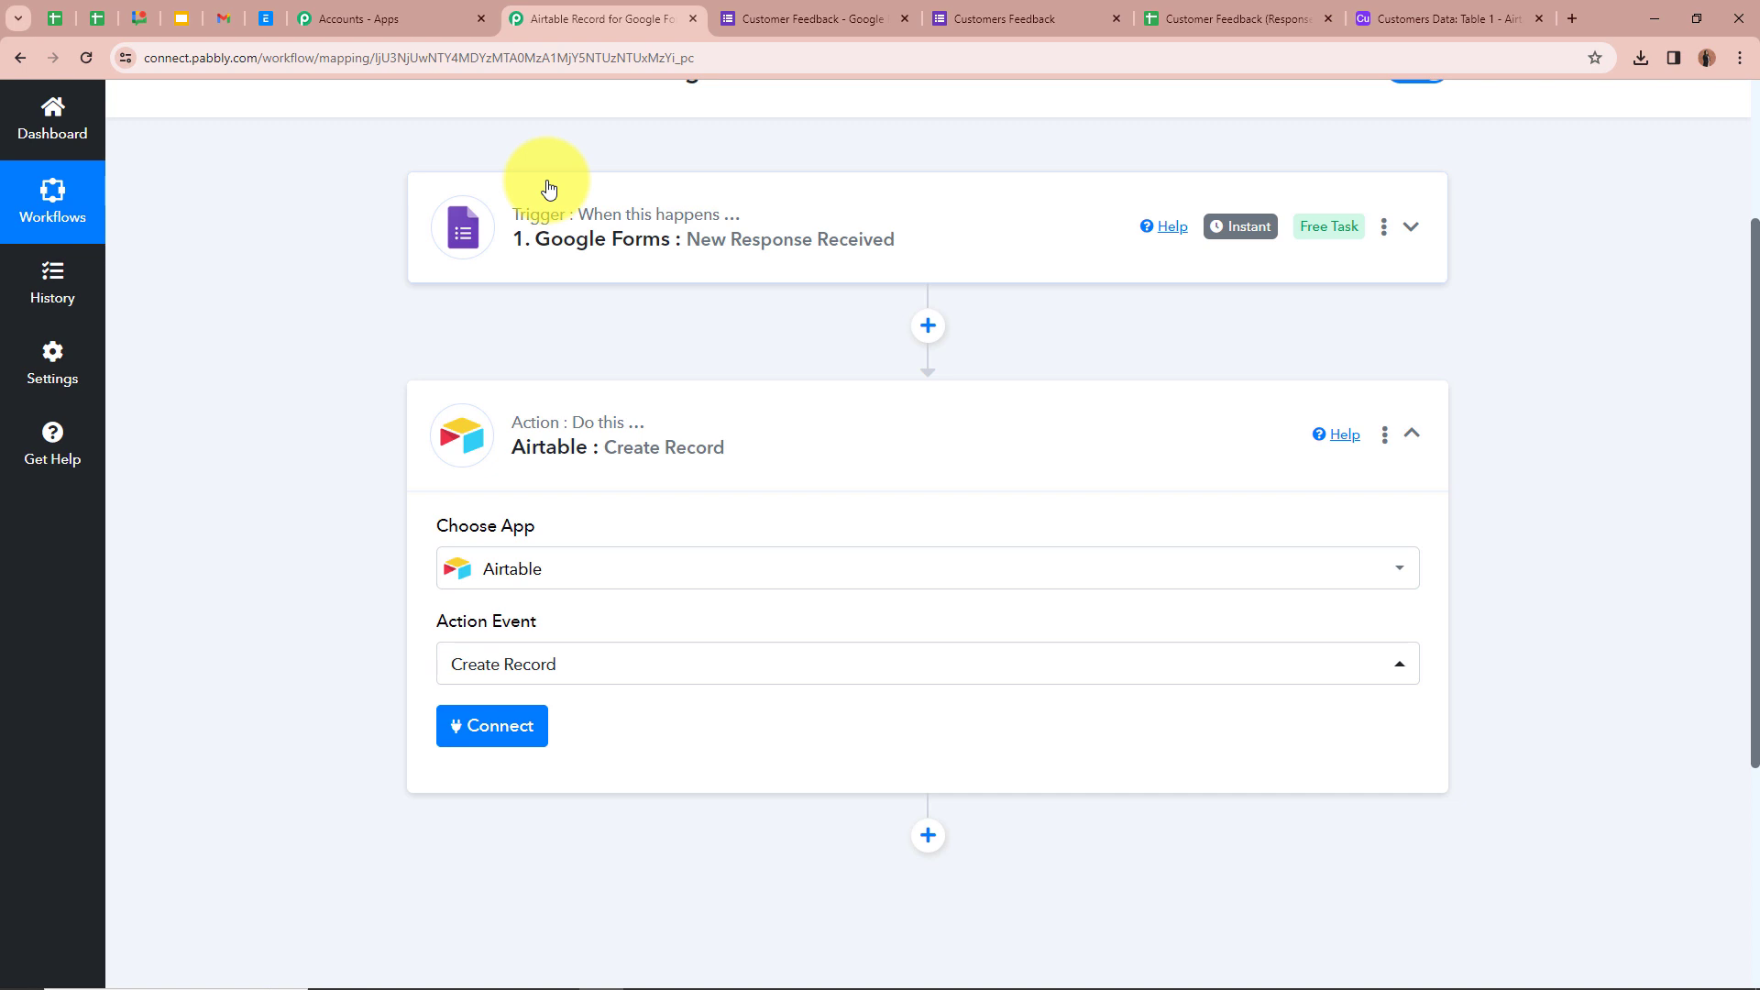
pyautogui.scroll(-3, 548, 189)
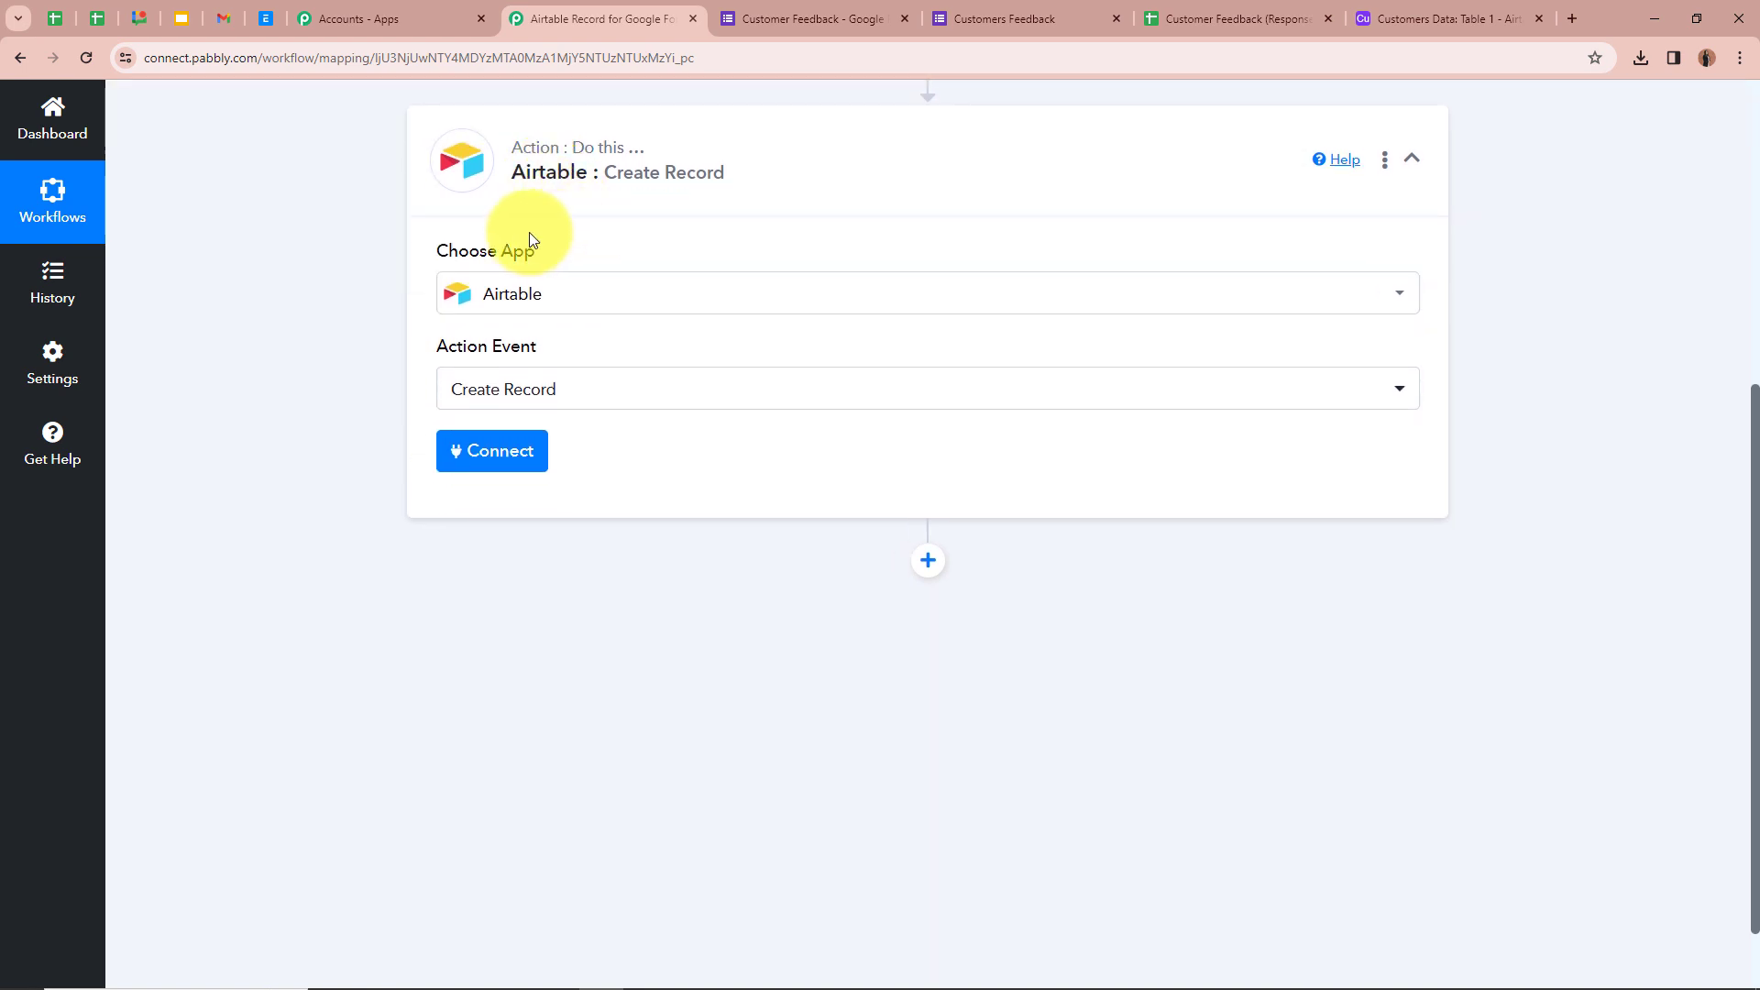
pyautogui.scroll(1, 488, 220)
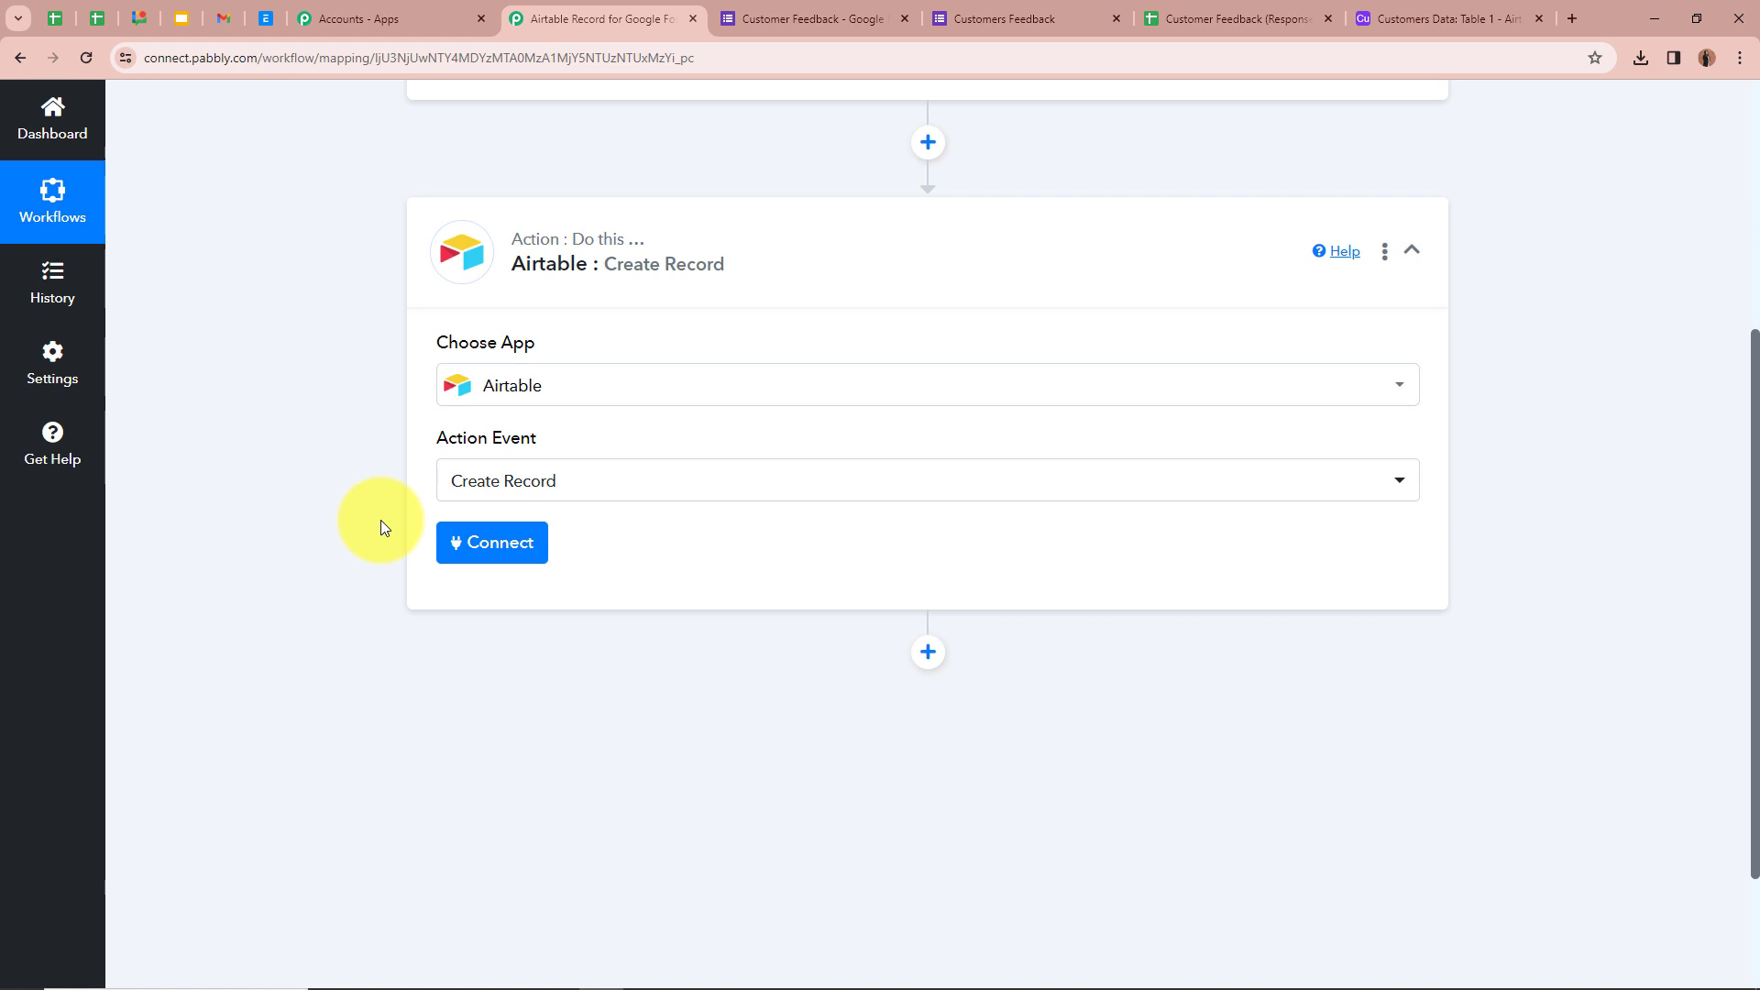
# - Add a new Airtable connection and grant it access to the Customers Data base
pyautogui.click(489, 536)
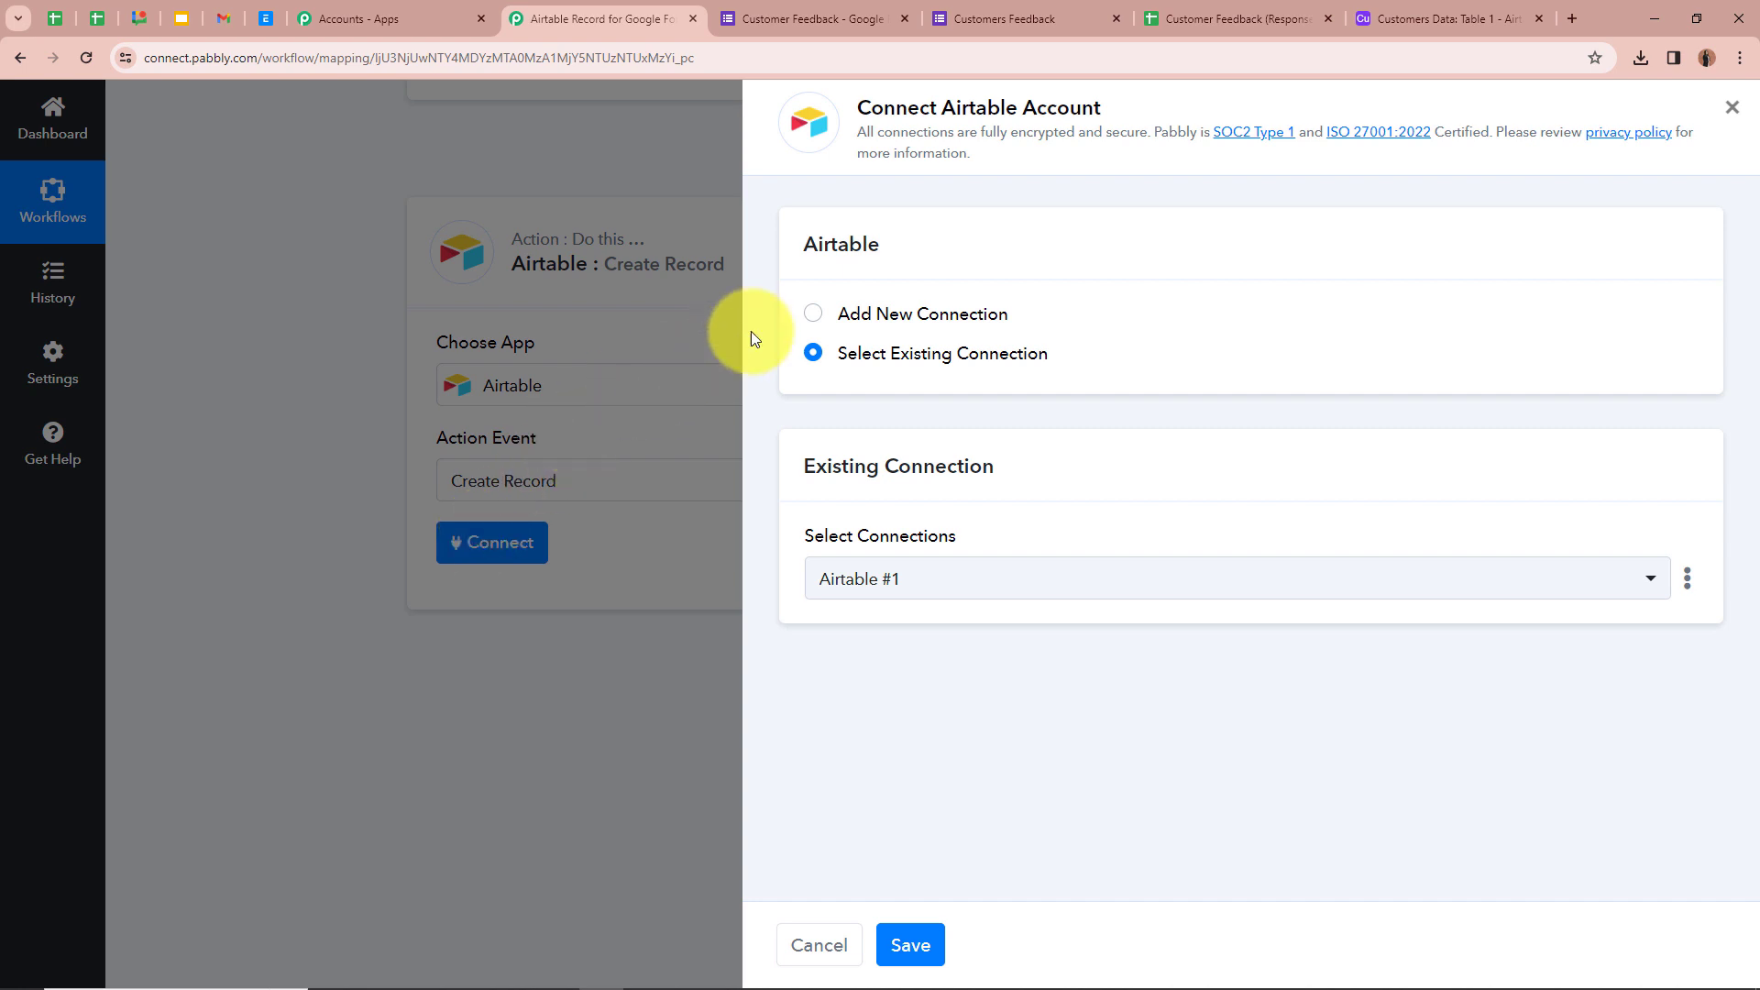
pyautogui.click(815, 314)
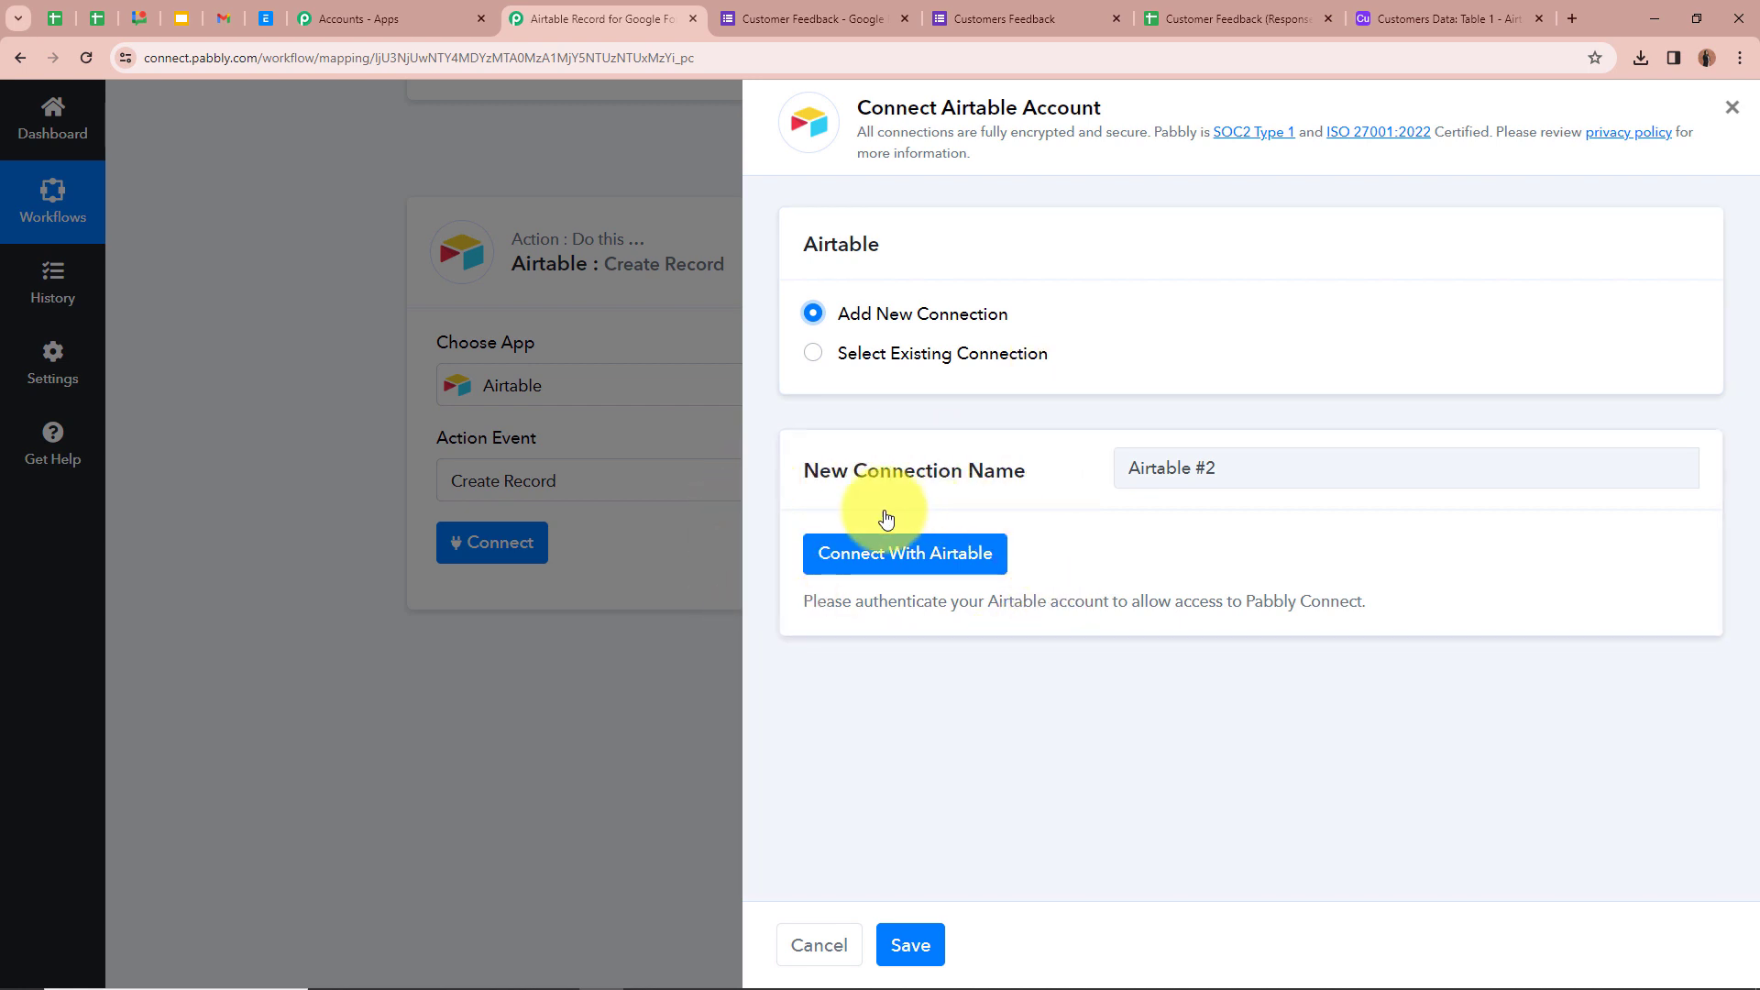
pyautogui.click(853, 568)
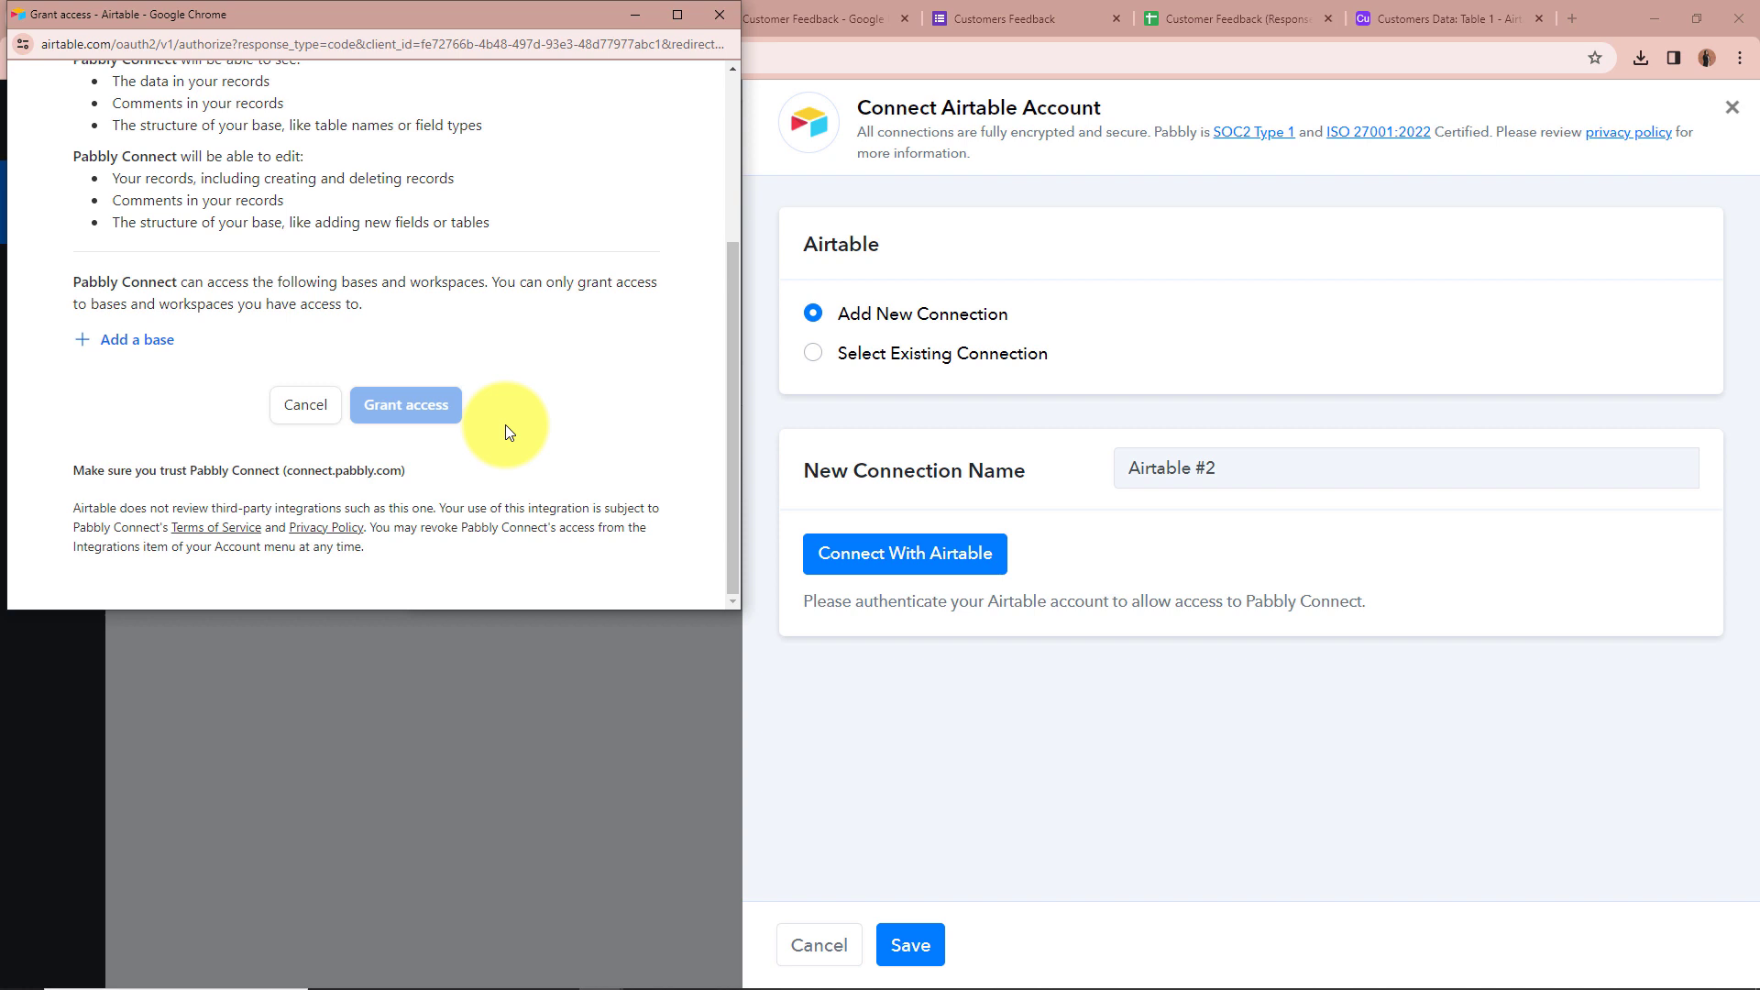
pyautogui.click(136, 346)
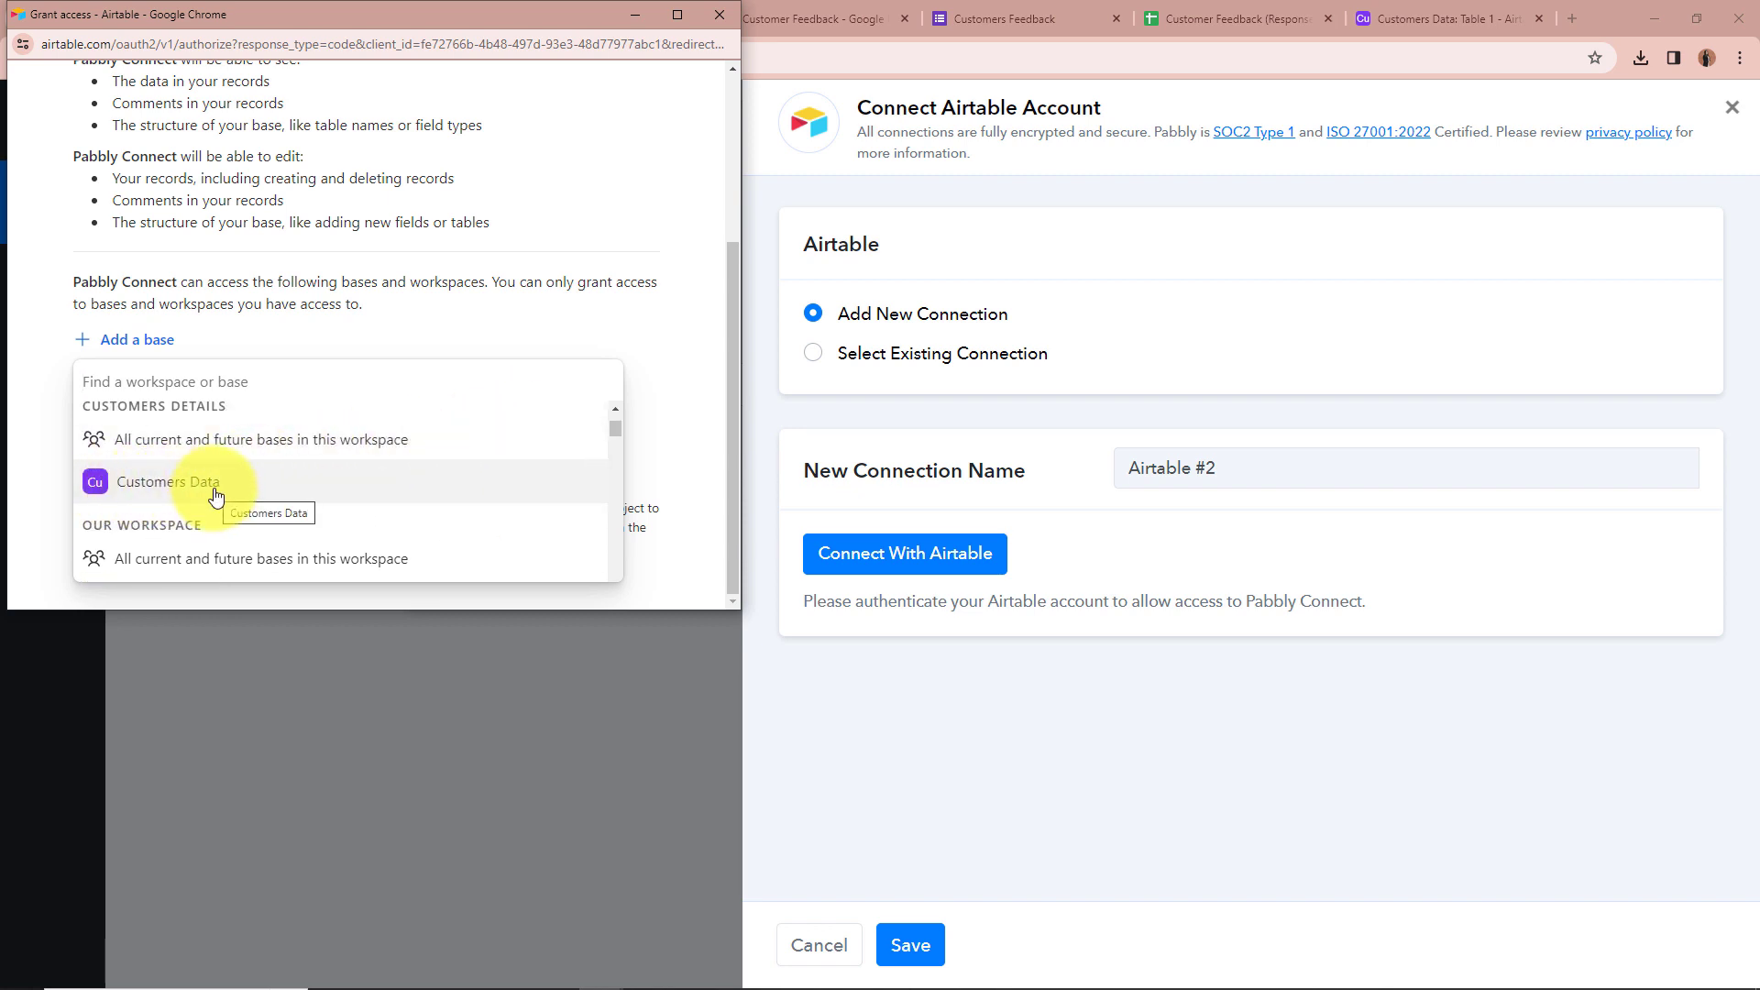
pyautogui.click(217, 497)
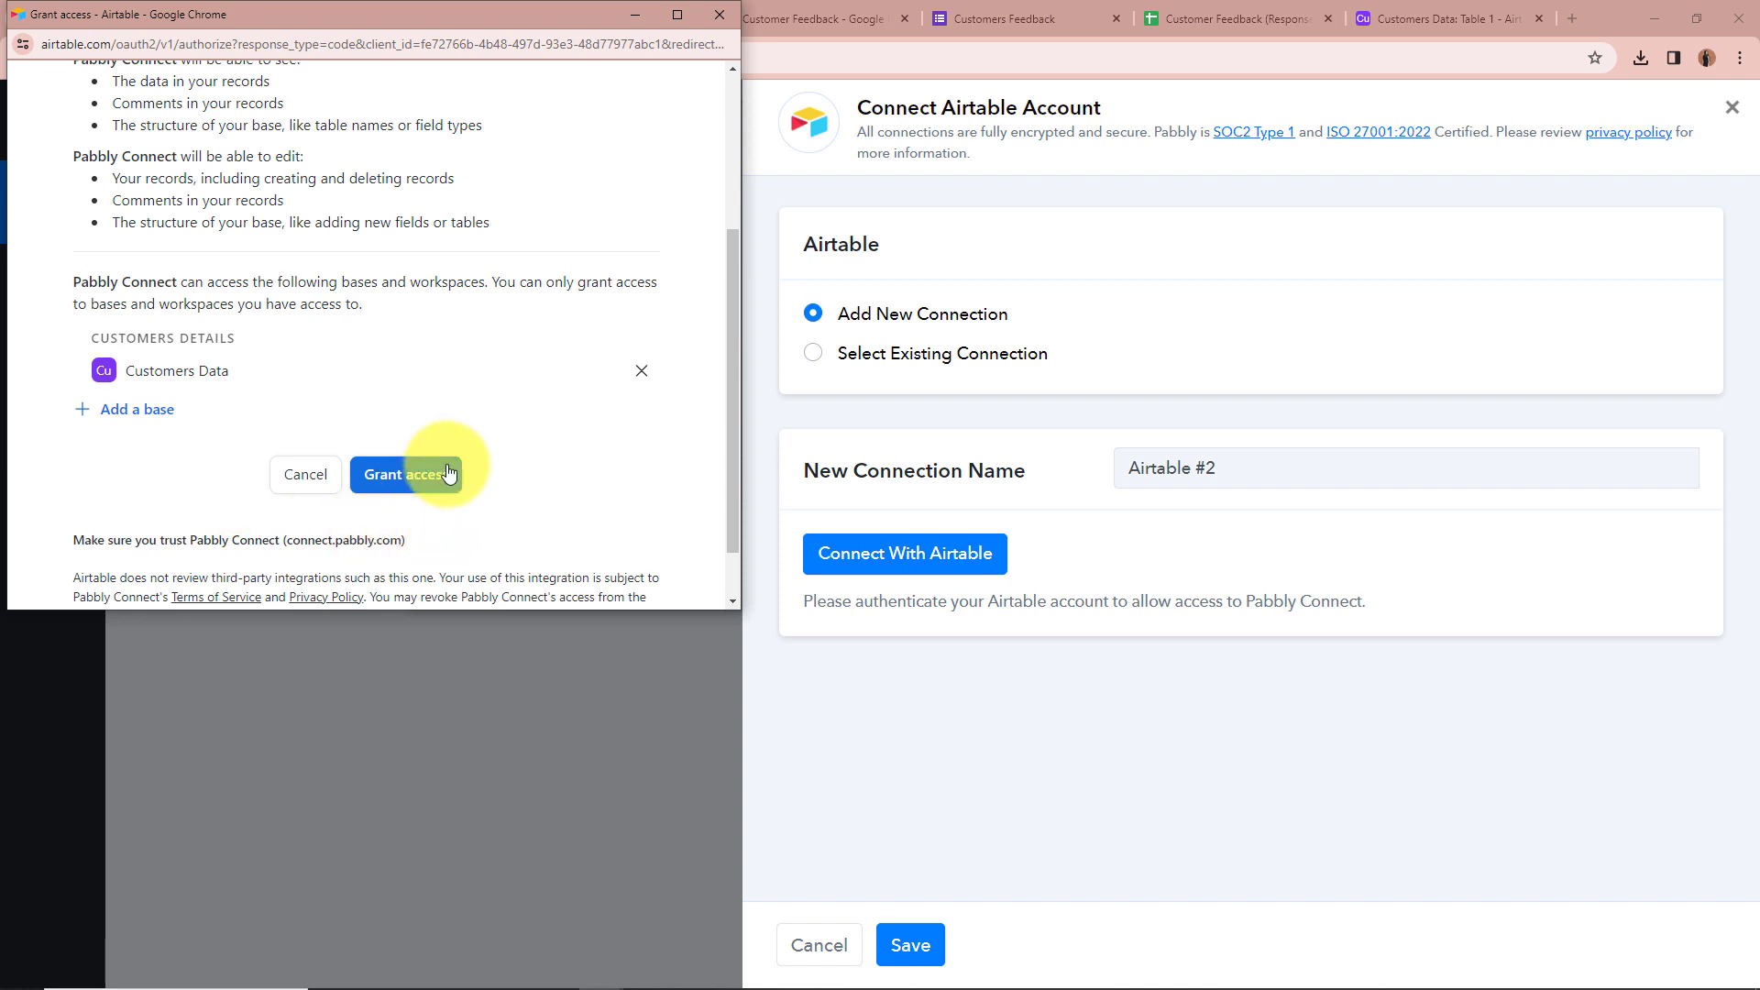
pyautogui.scroll(-1, 430, 458)
pyautogui.click(456, 405)
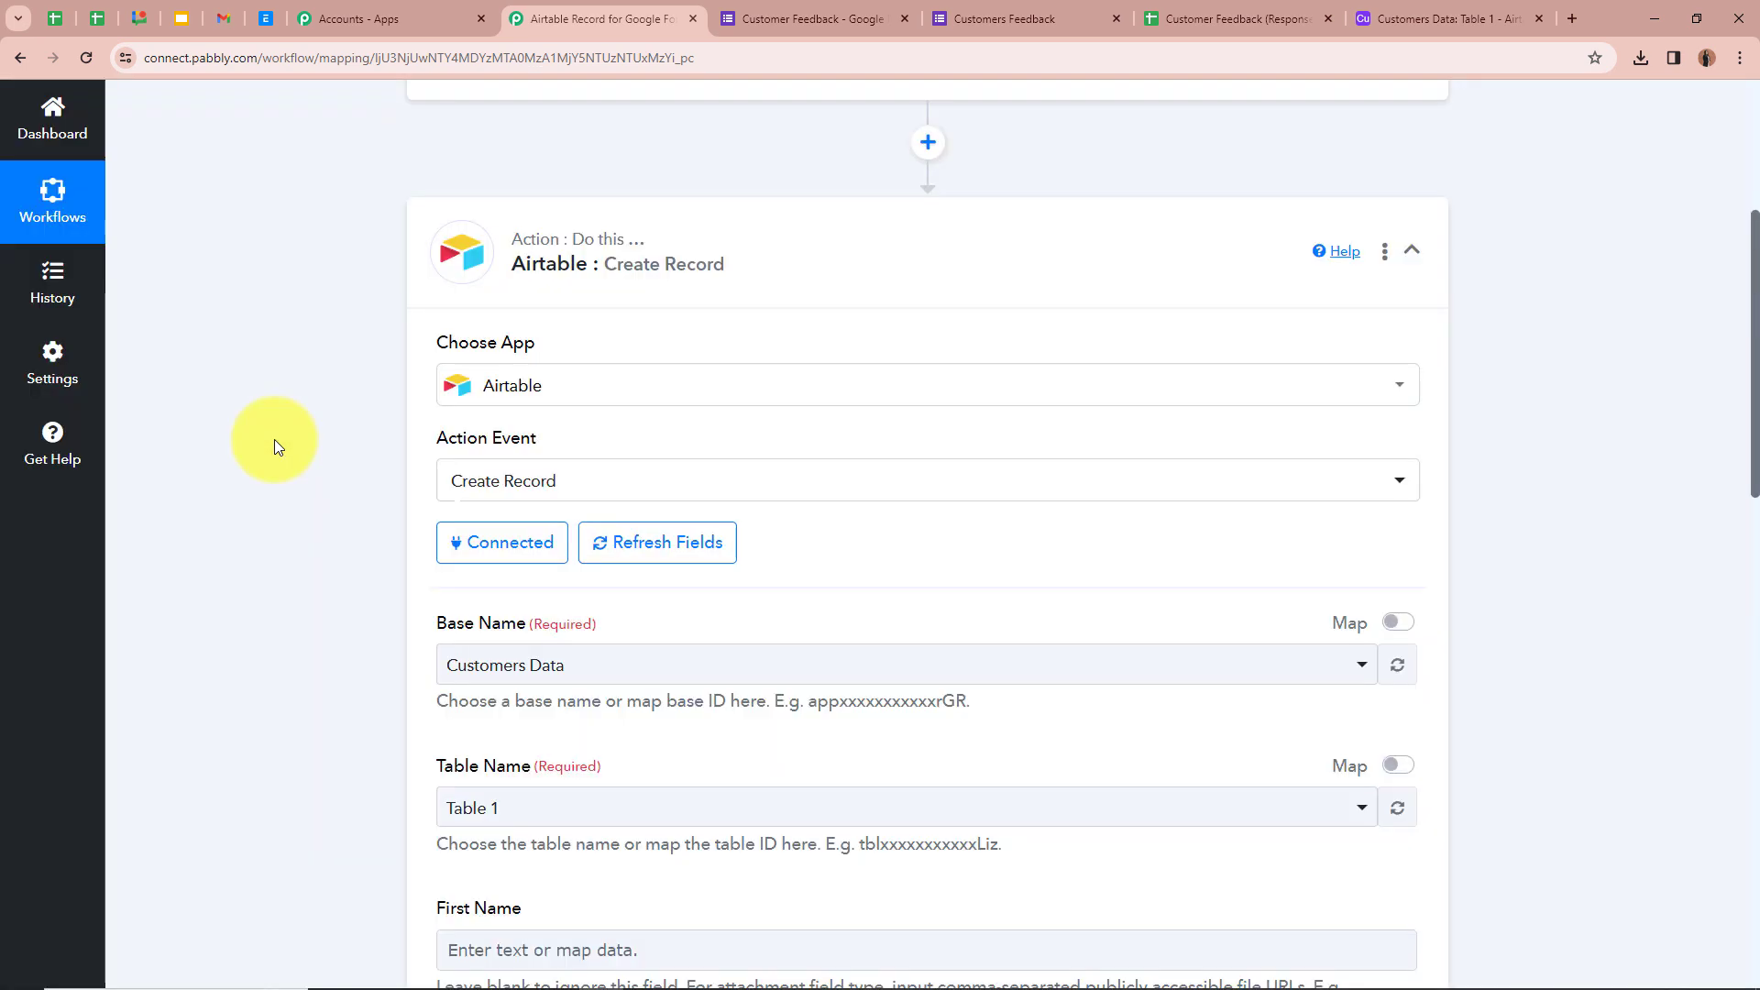
pyautogui.click(1449, 18)
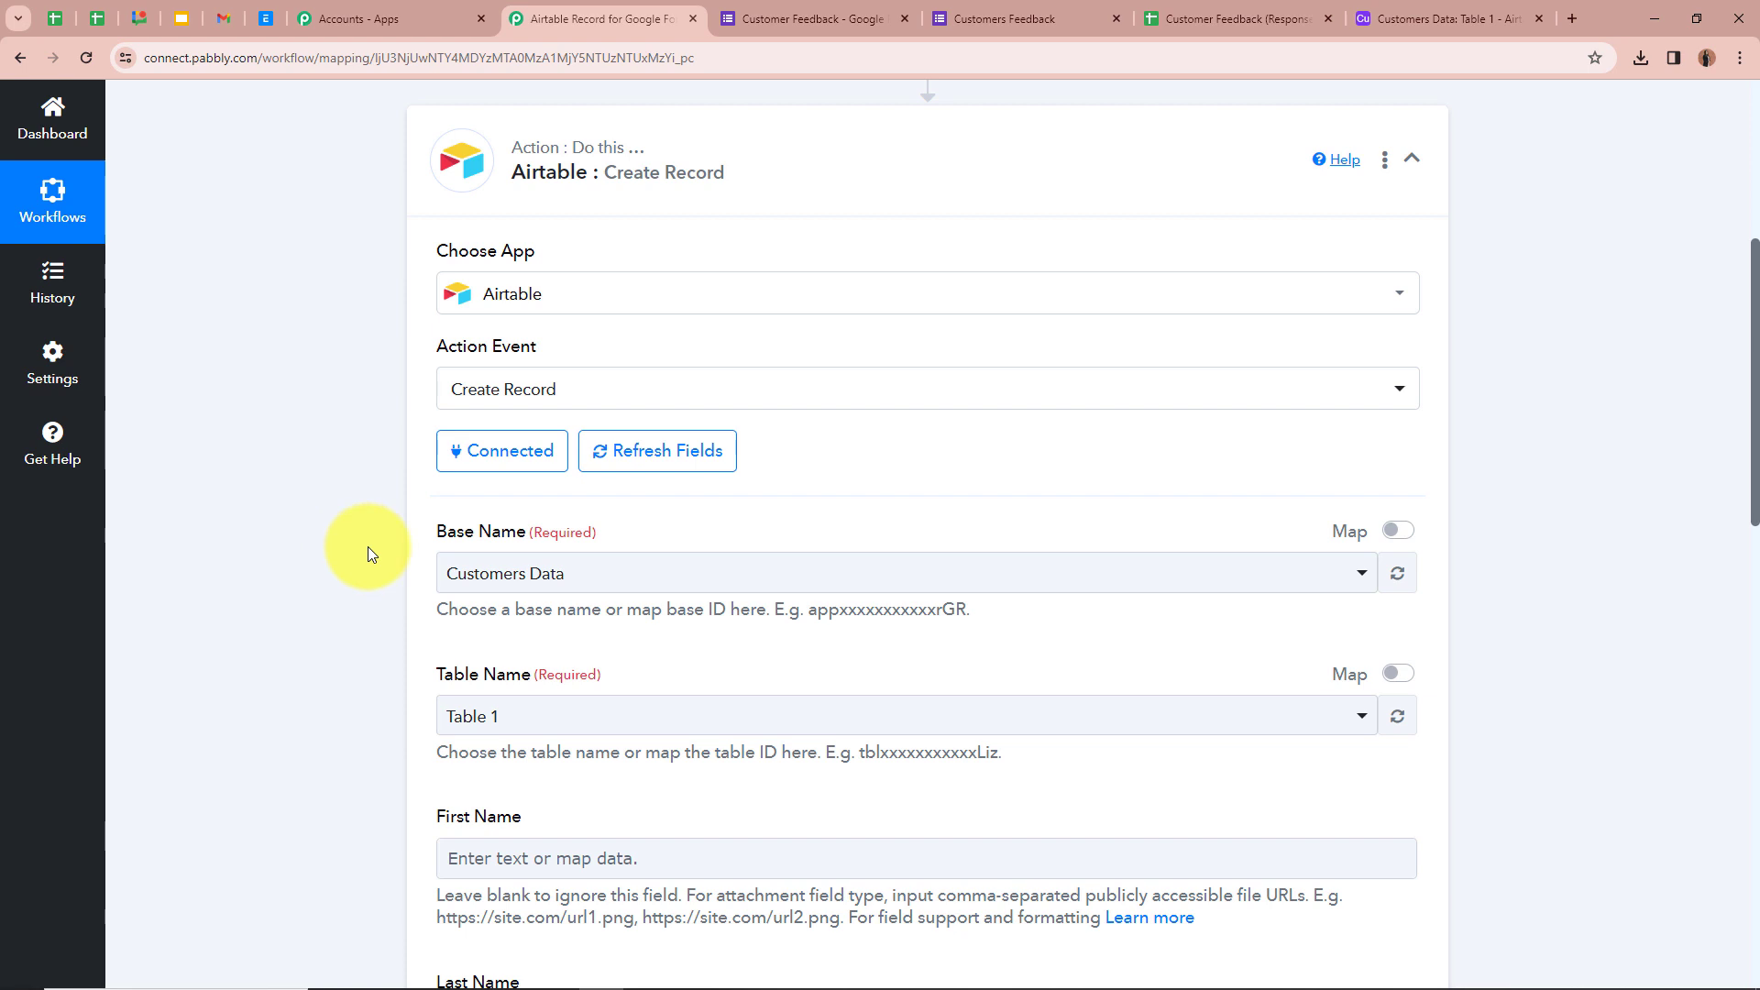
pyautogui.click(1435, 18)
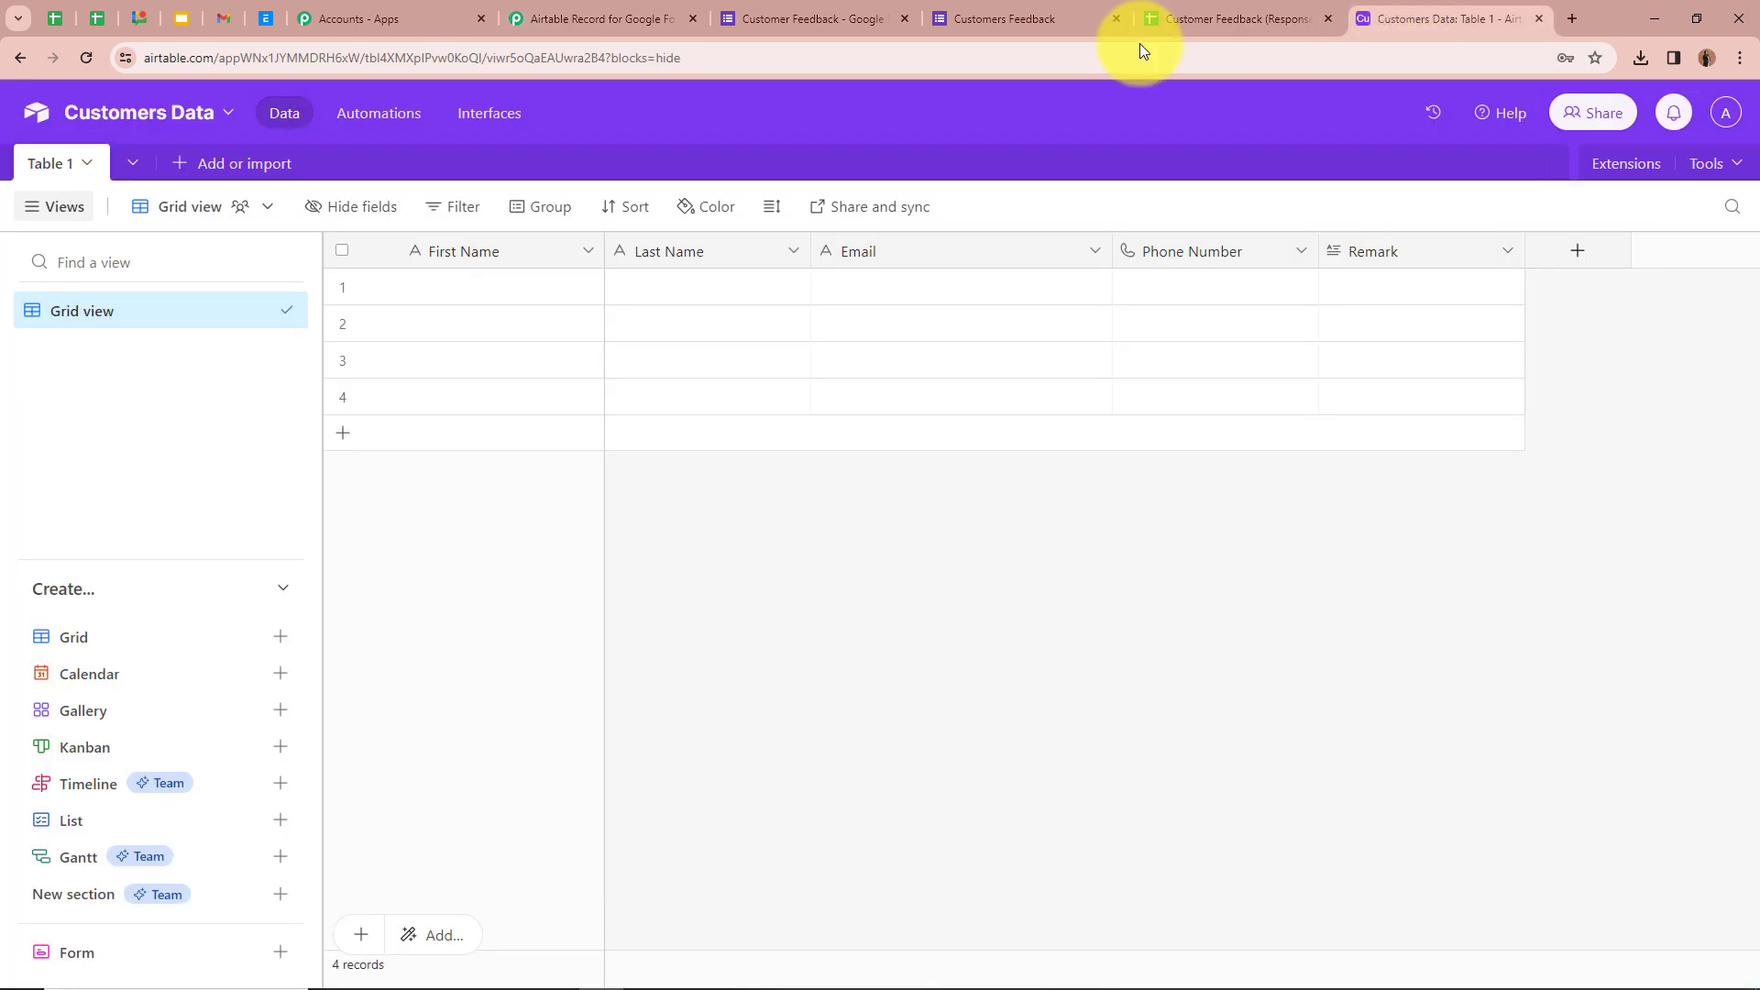
pyautogui.click(600, 18)
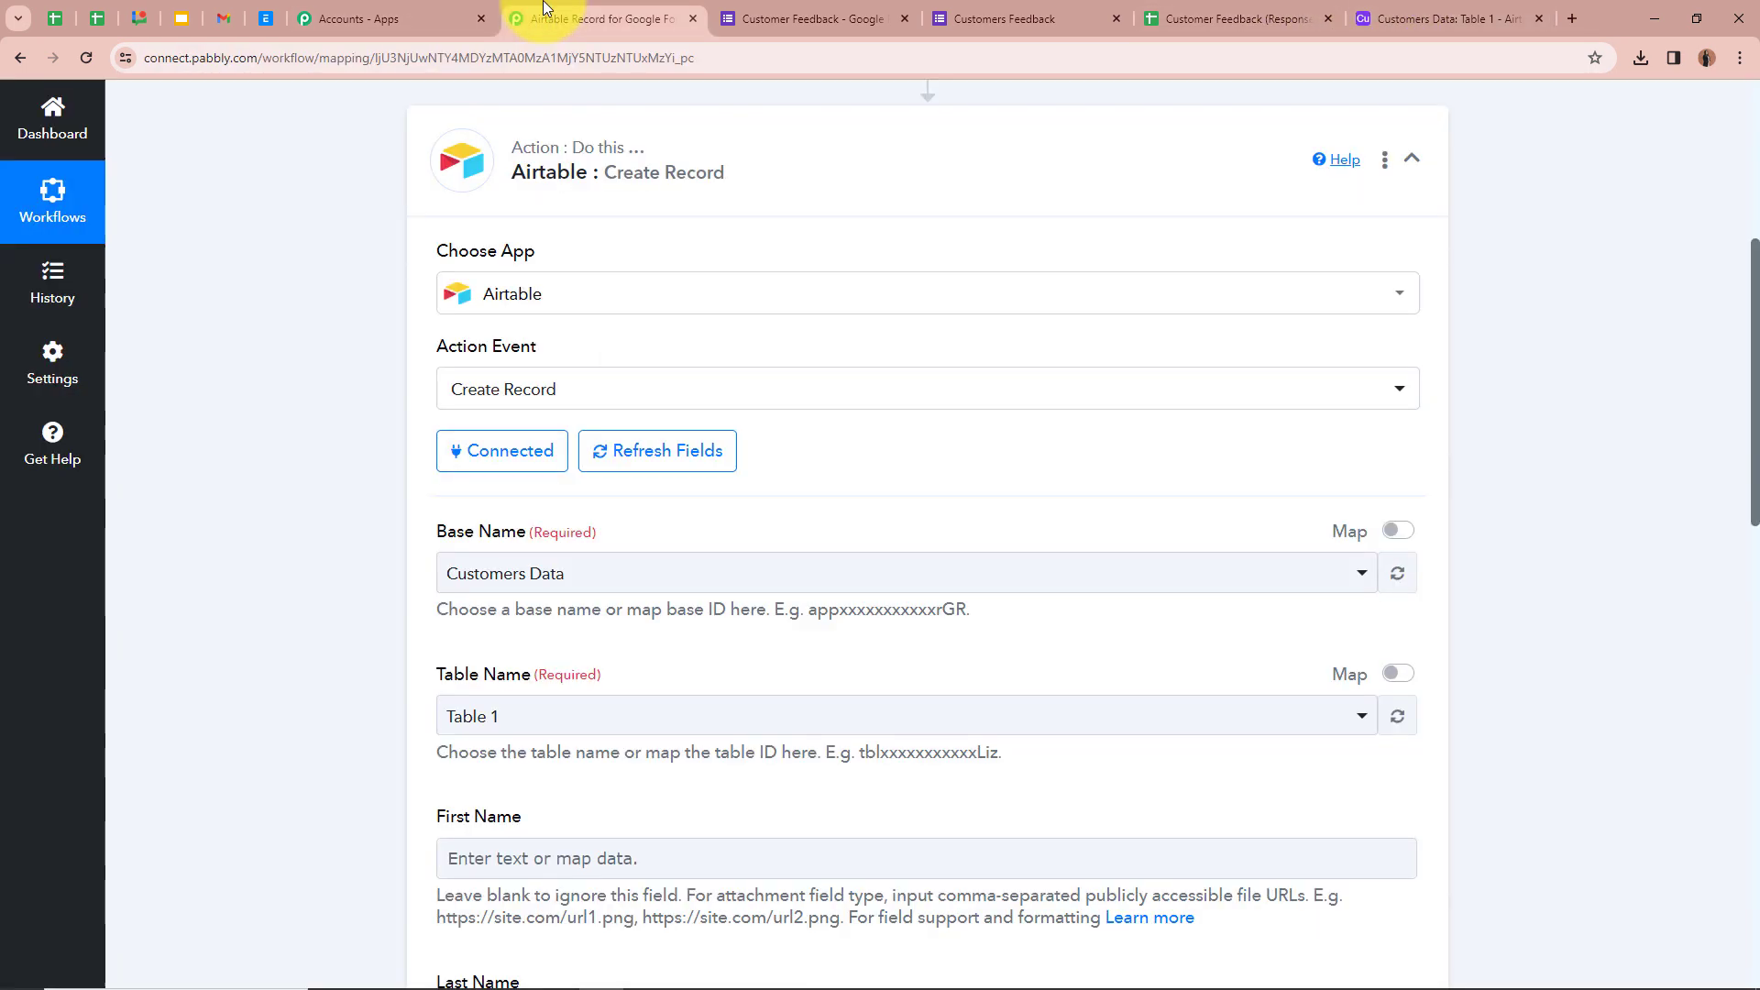
pyautogui.click(546, 573)
pyautogui.click(569, 676)
pyautogui.scroll(-2, 354, 531)
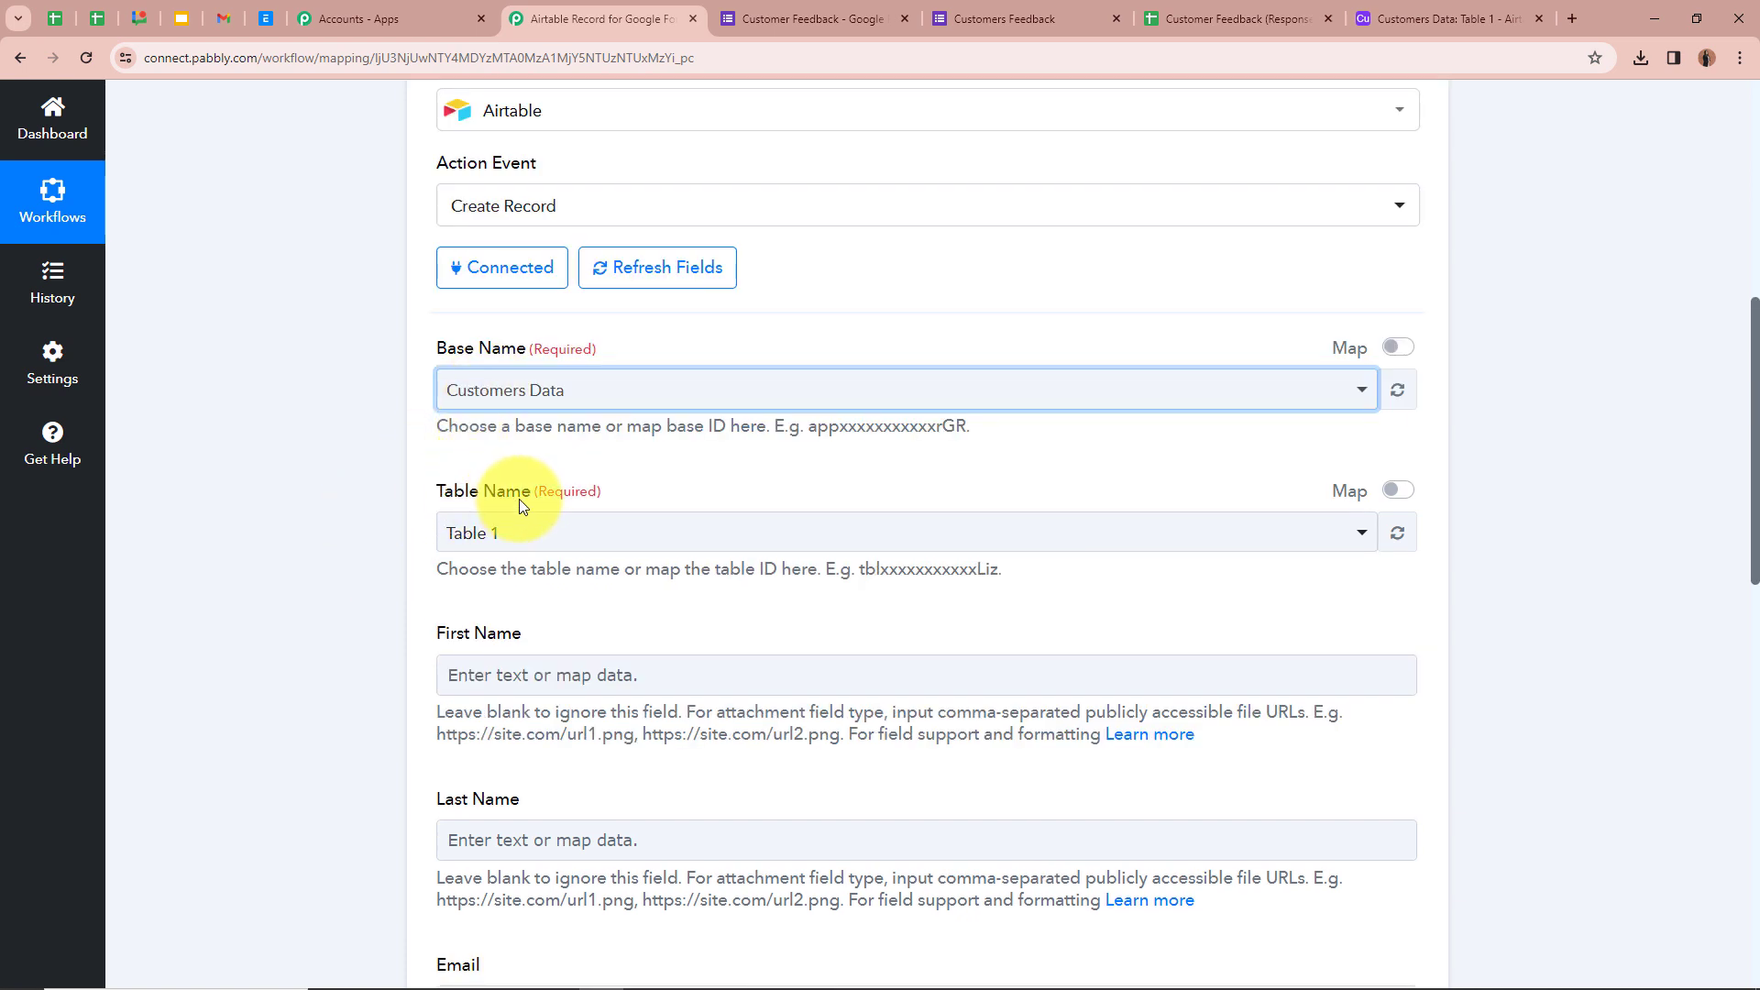
pyautogui.click(1439, 19)
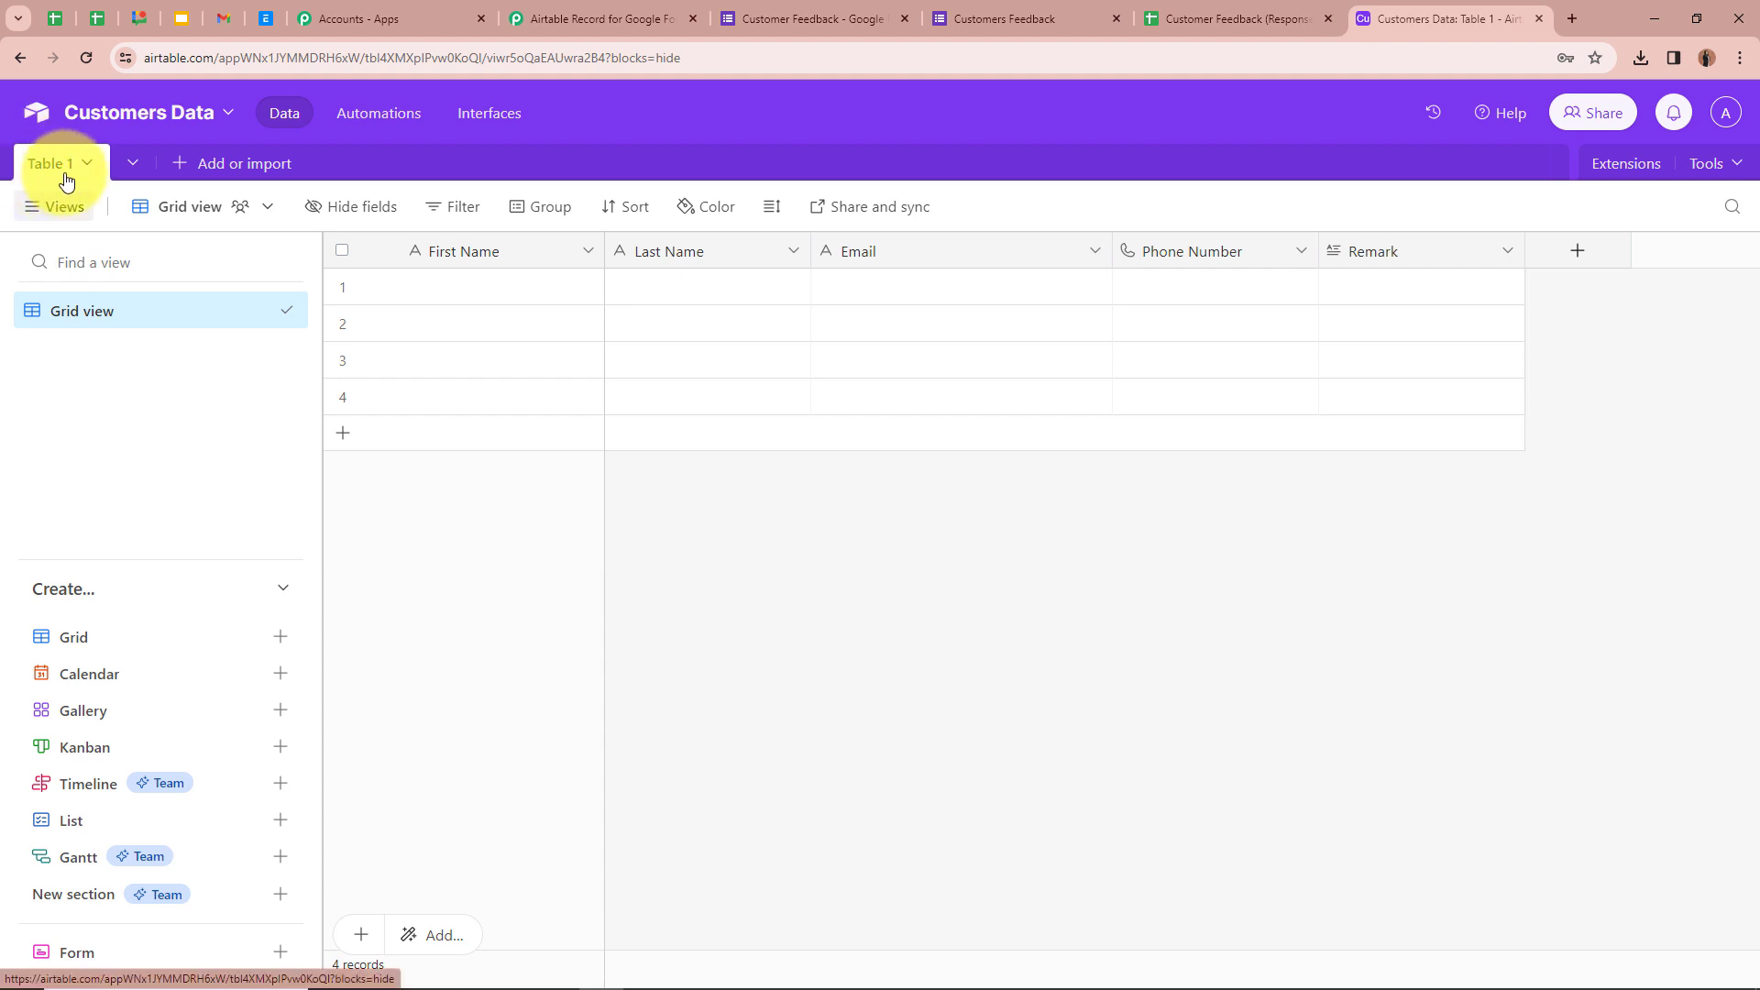
pyautogui.click(568, 18)
pyautogui.click(573, 533)
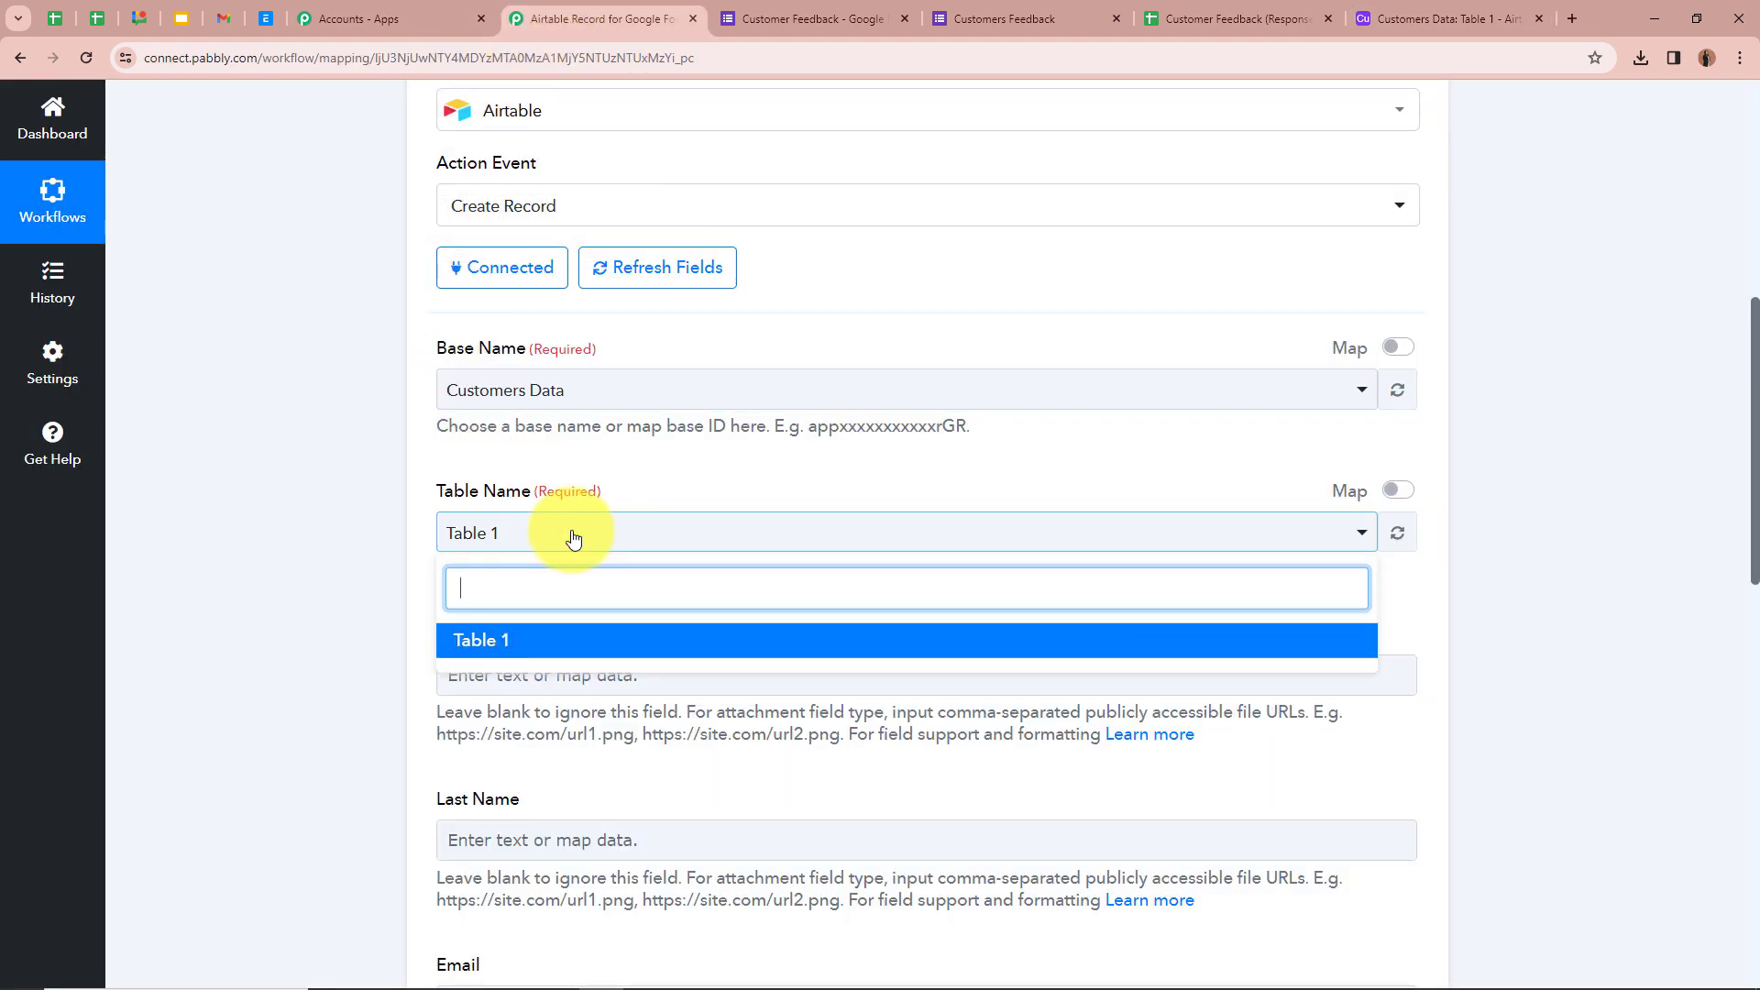
pyautogui.click(621, 640)
pyautogui.scroll(-2, 276, 424)
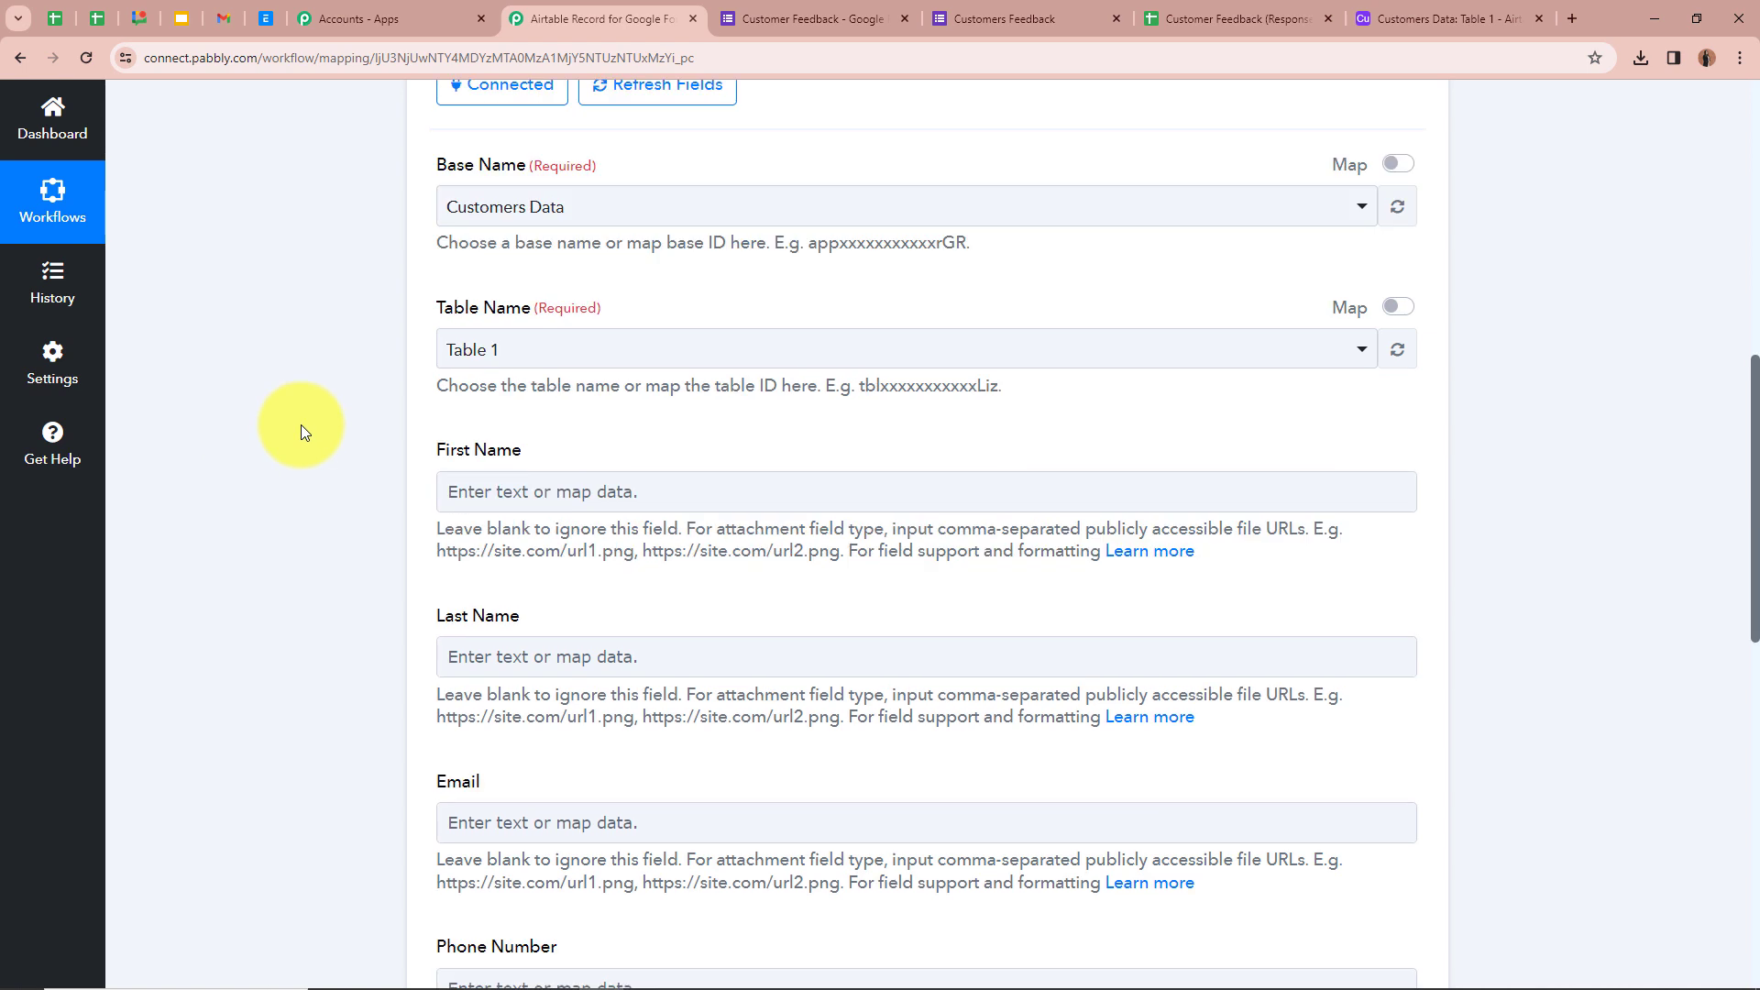
pyautogui.scroll(-1, 406, 497)
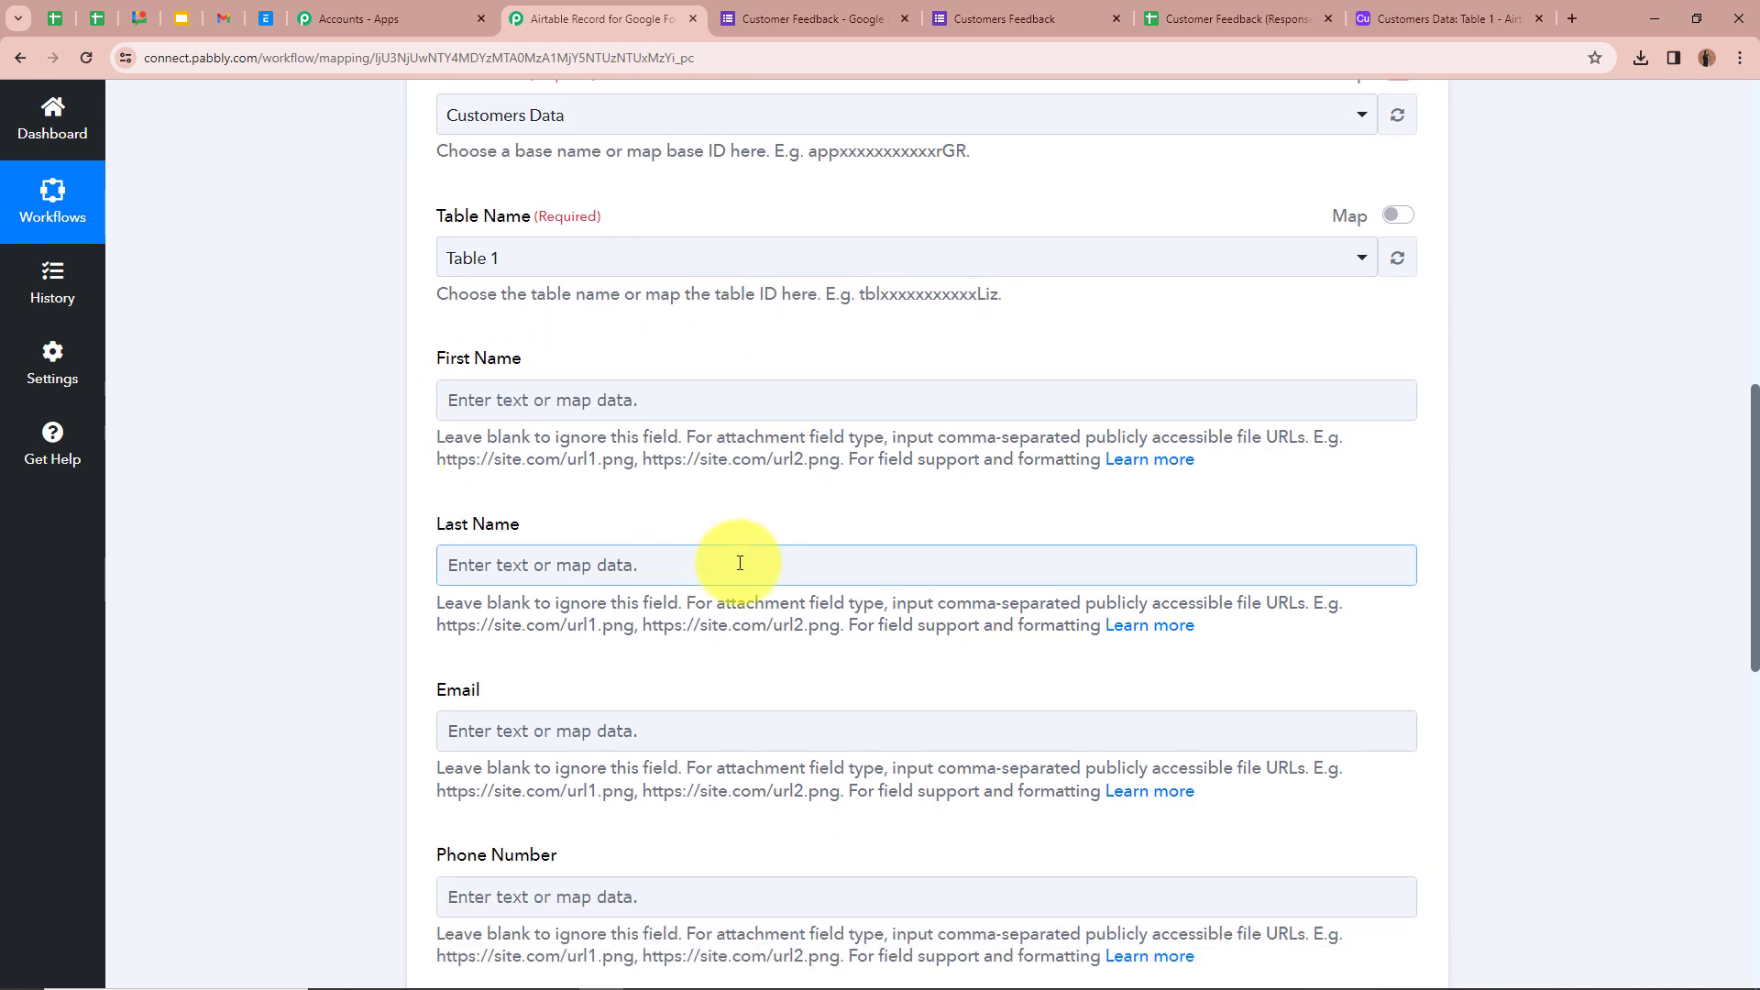
pyautogui.scroll(-2, 393, 511)
pyautogui.scroll(-1, 621, 707)
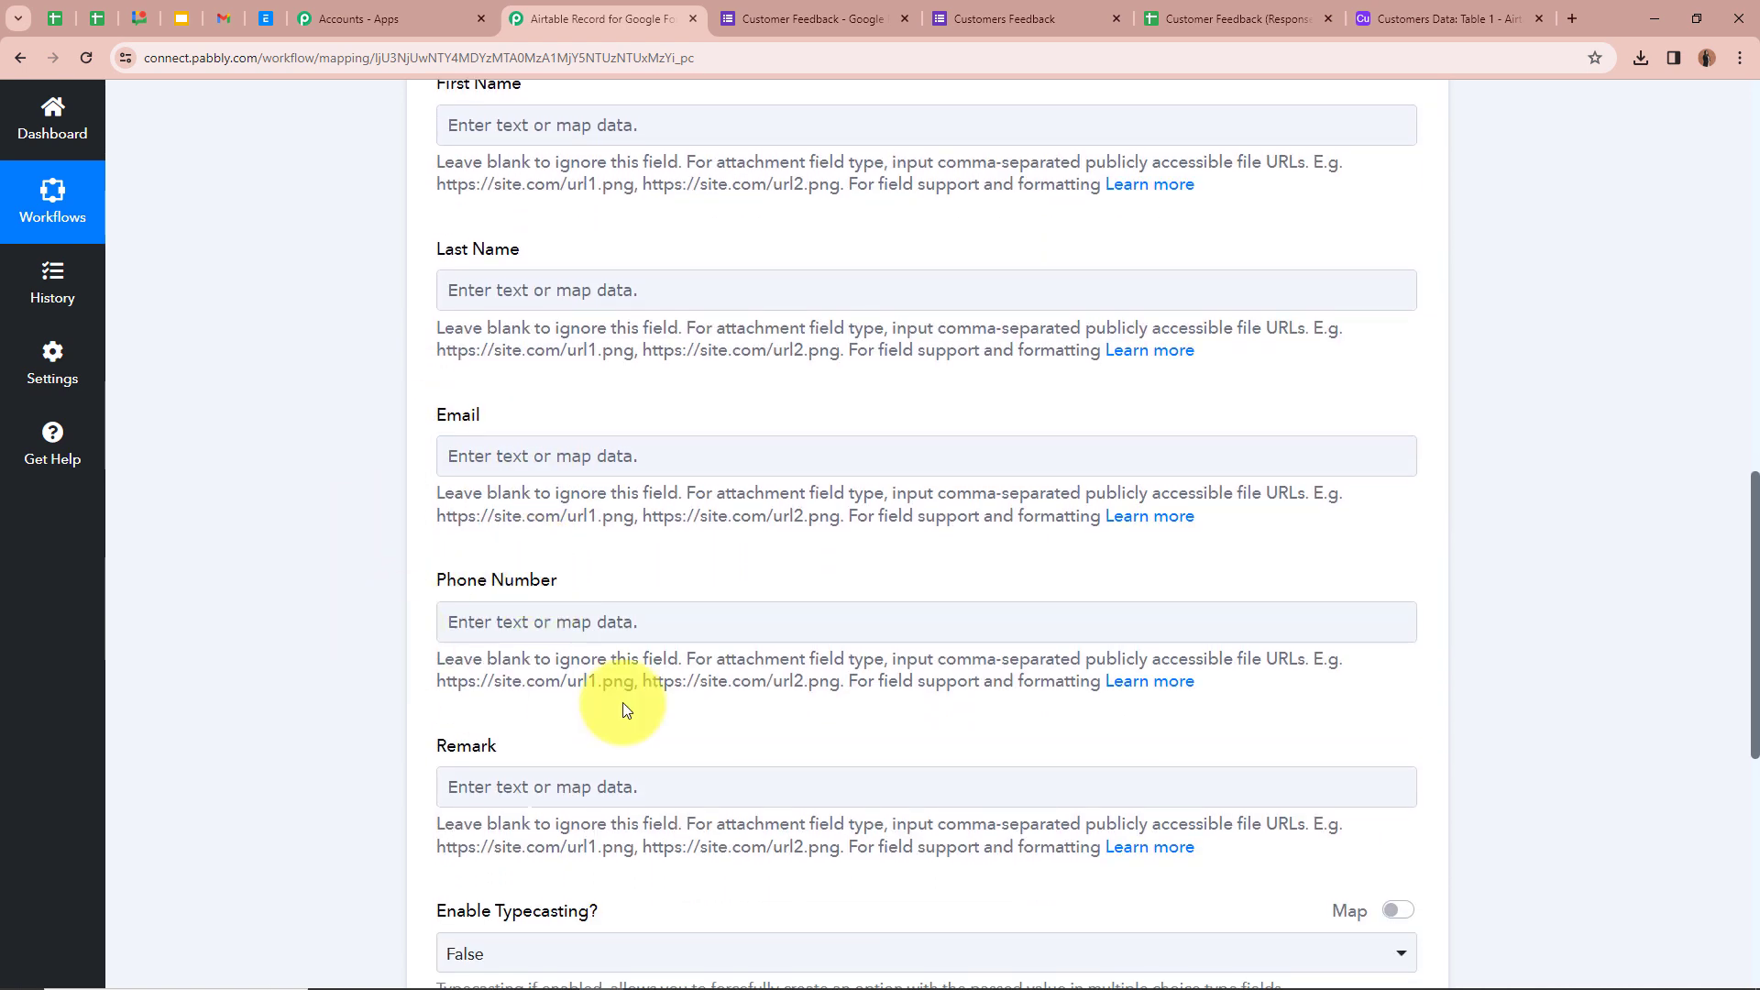
pyautogui.scroll(3, 488, 761)
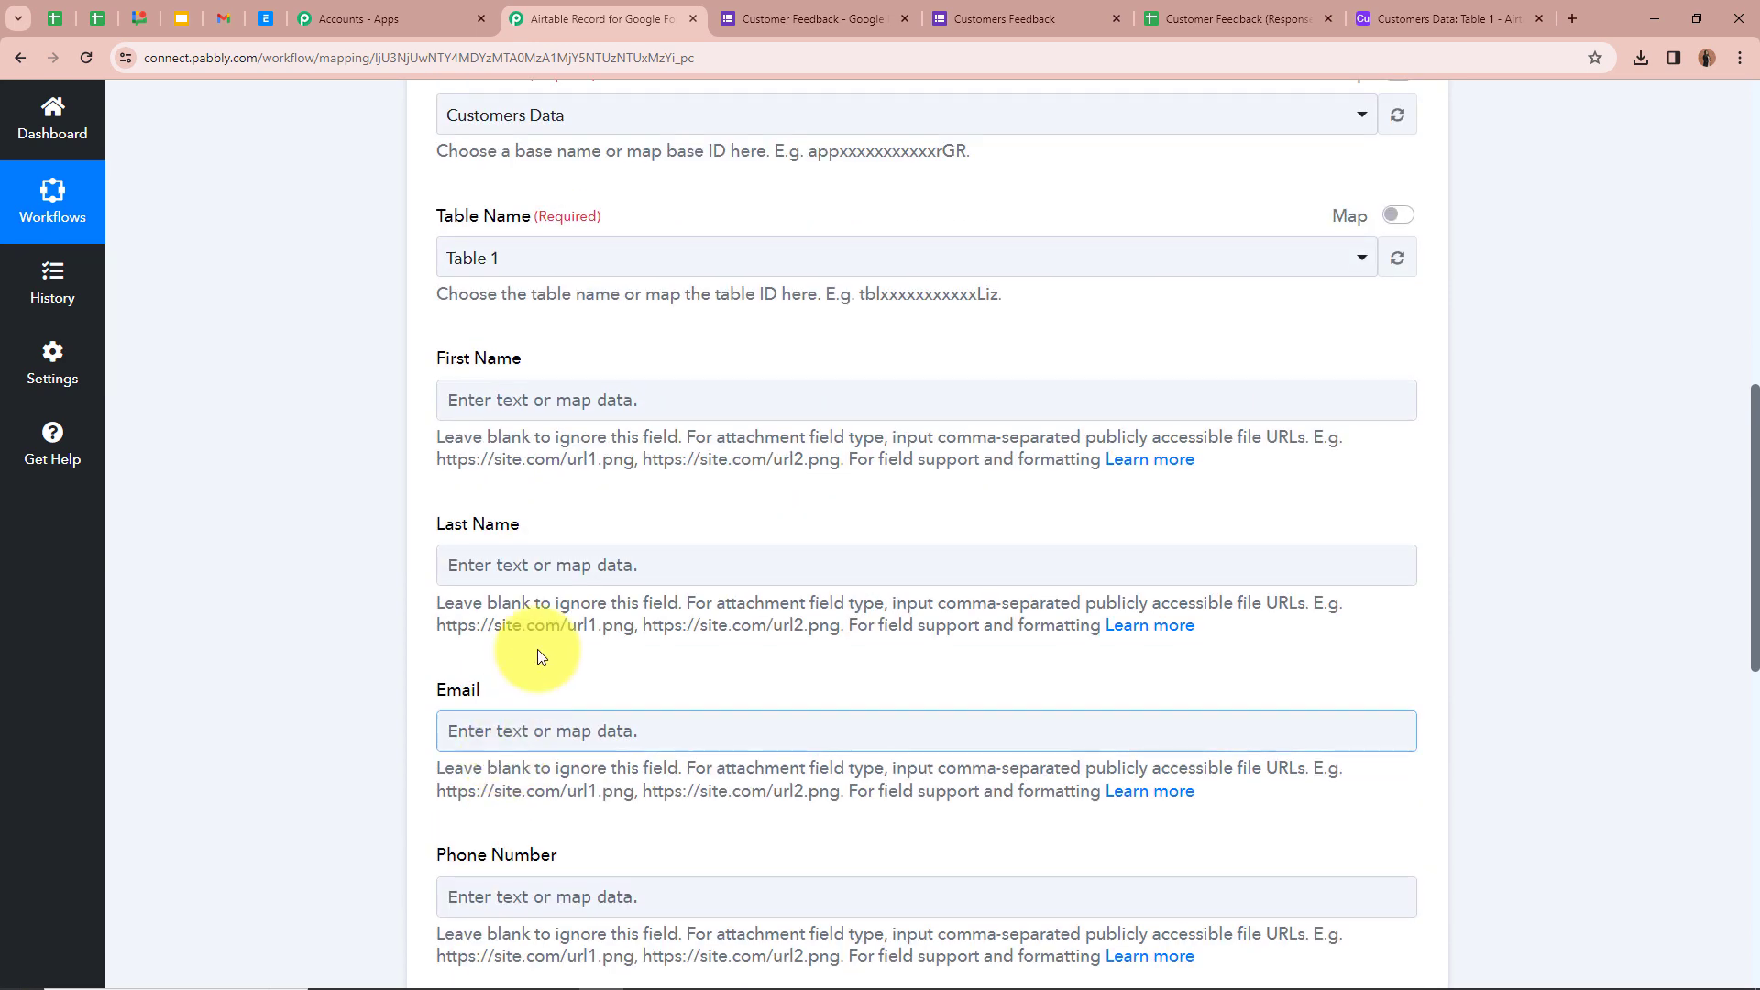
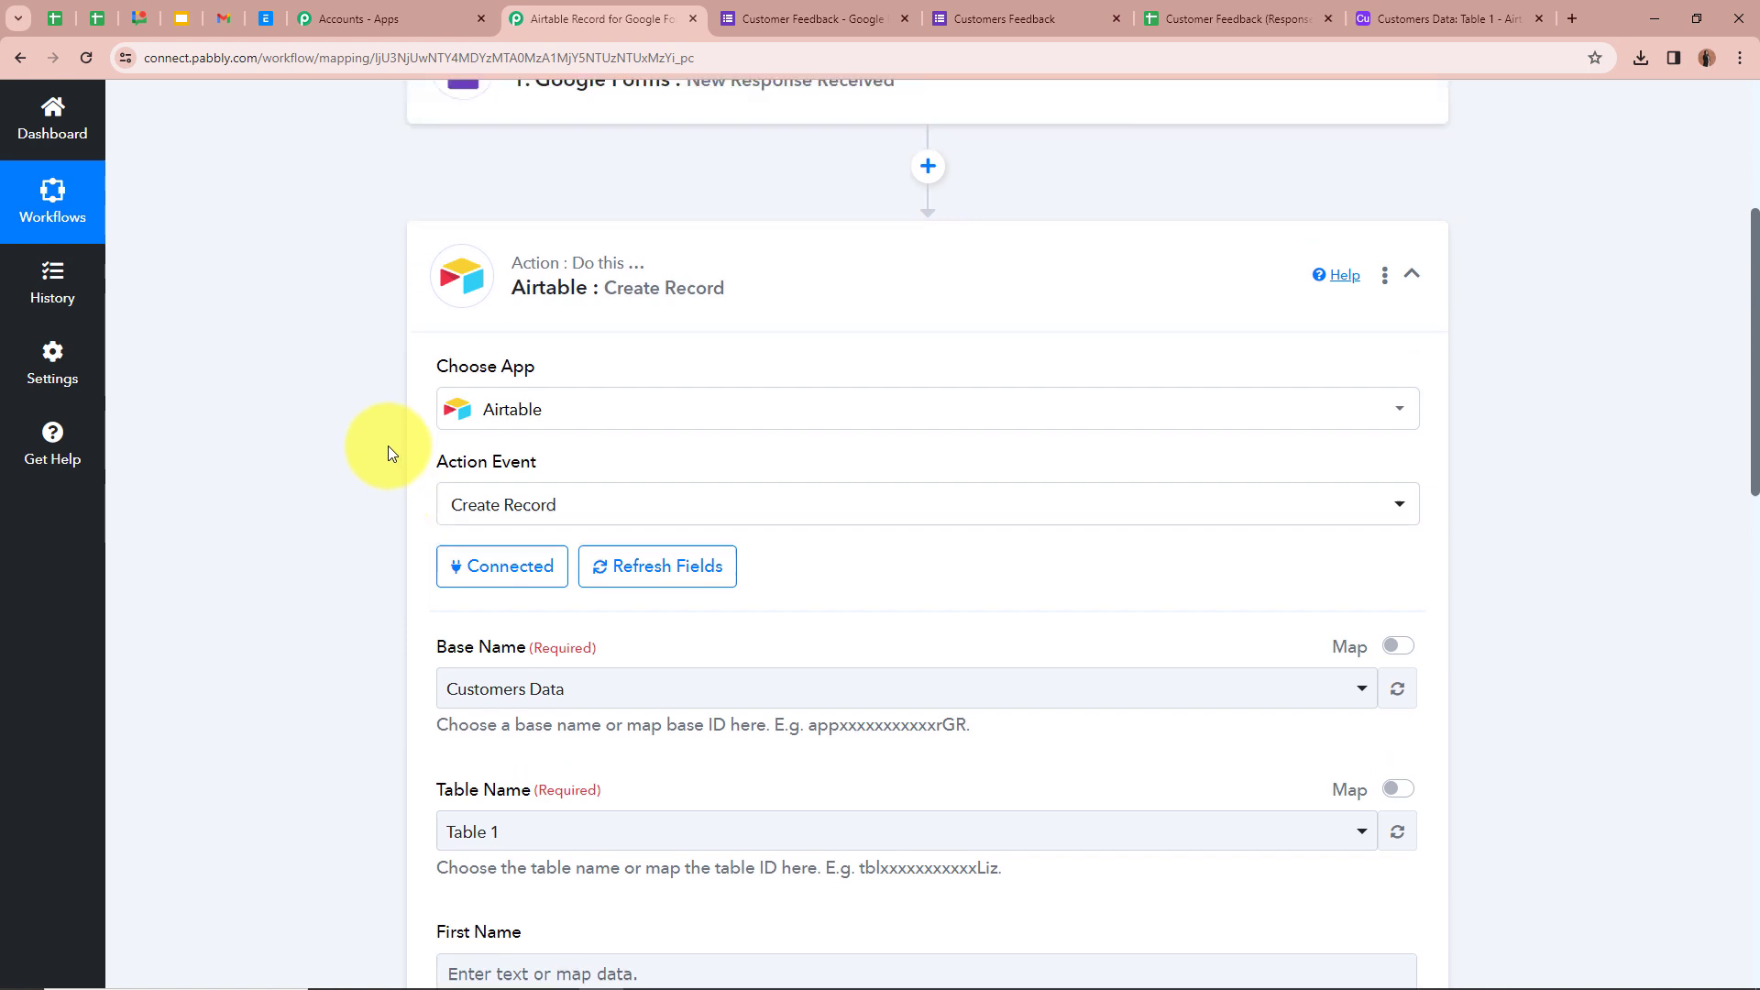
# - Map the Airtable First Name field to the Google Forms First Name response
pyautogui.scroll(-7, 310, 246)
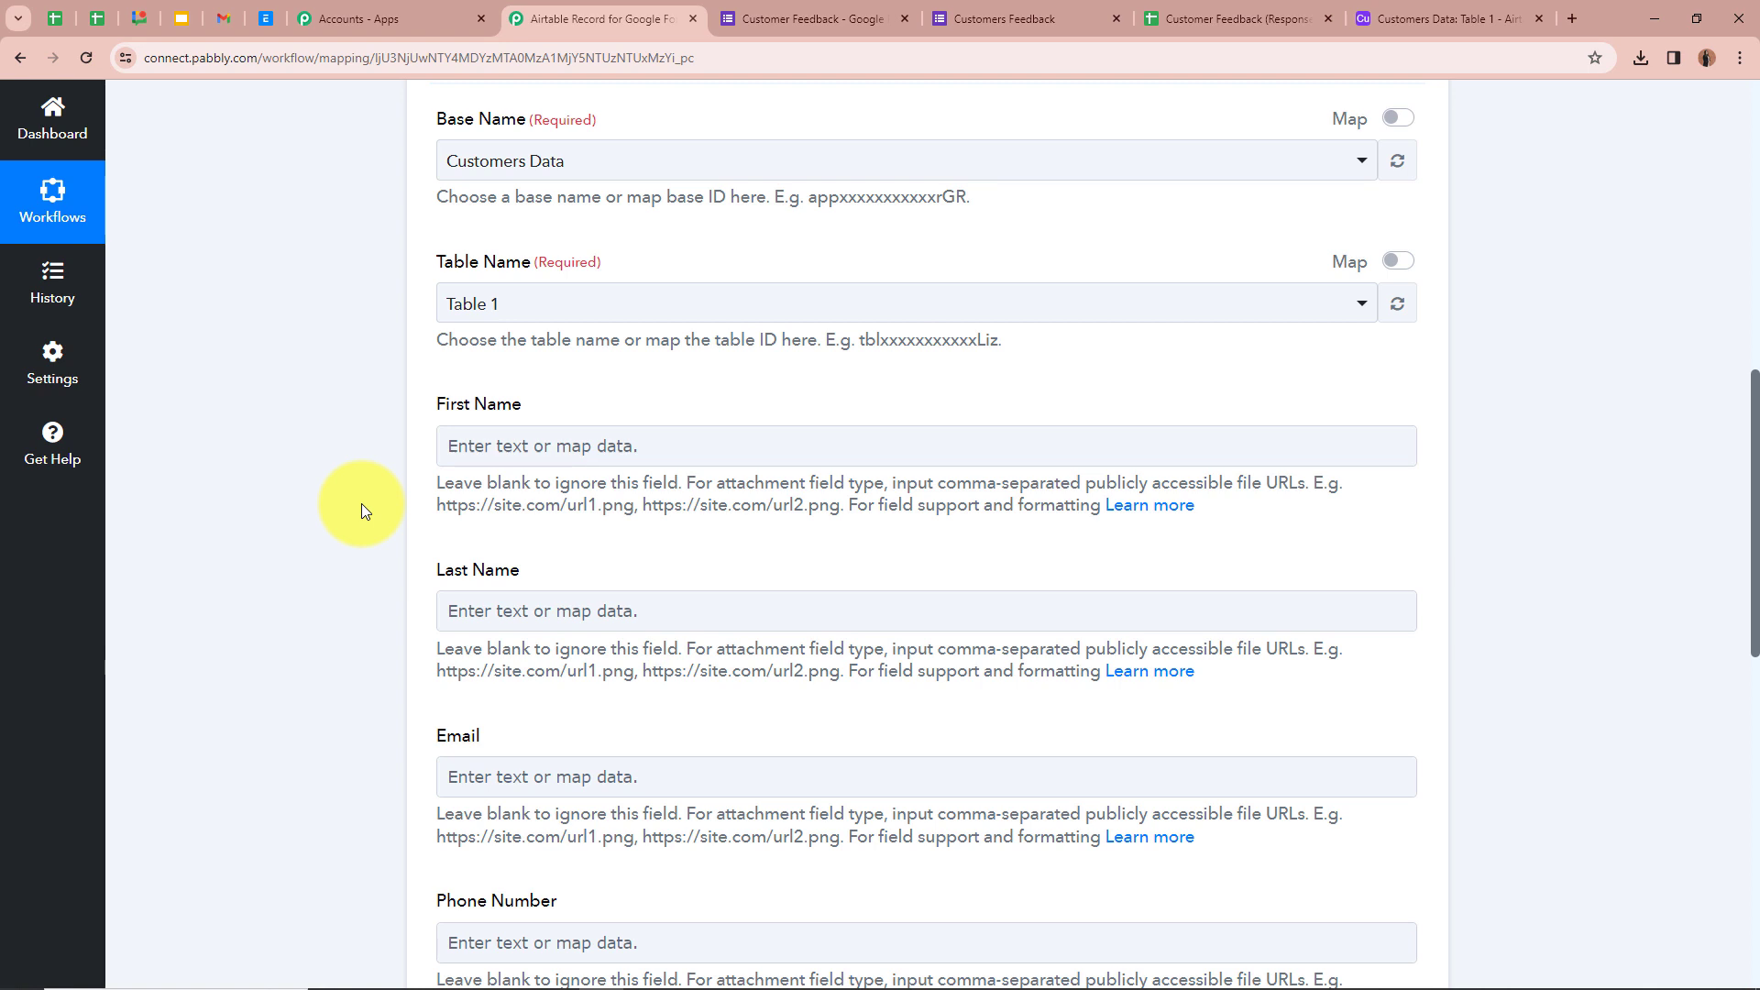
pyautogui.scroll(-2, 362, 504)
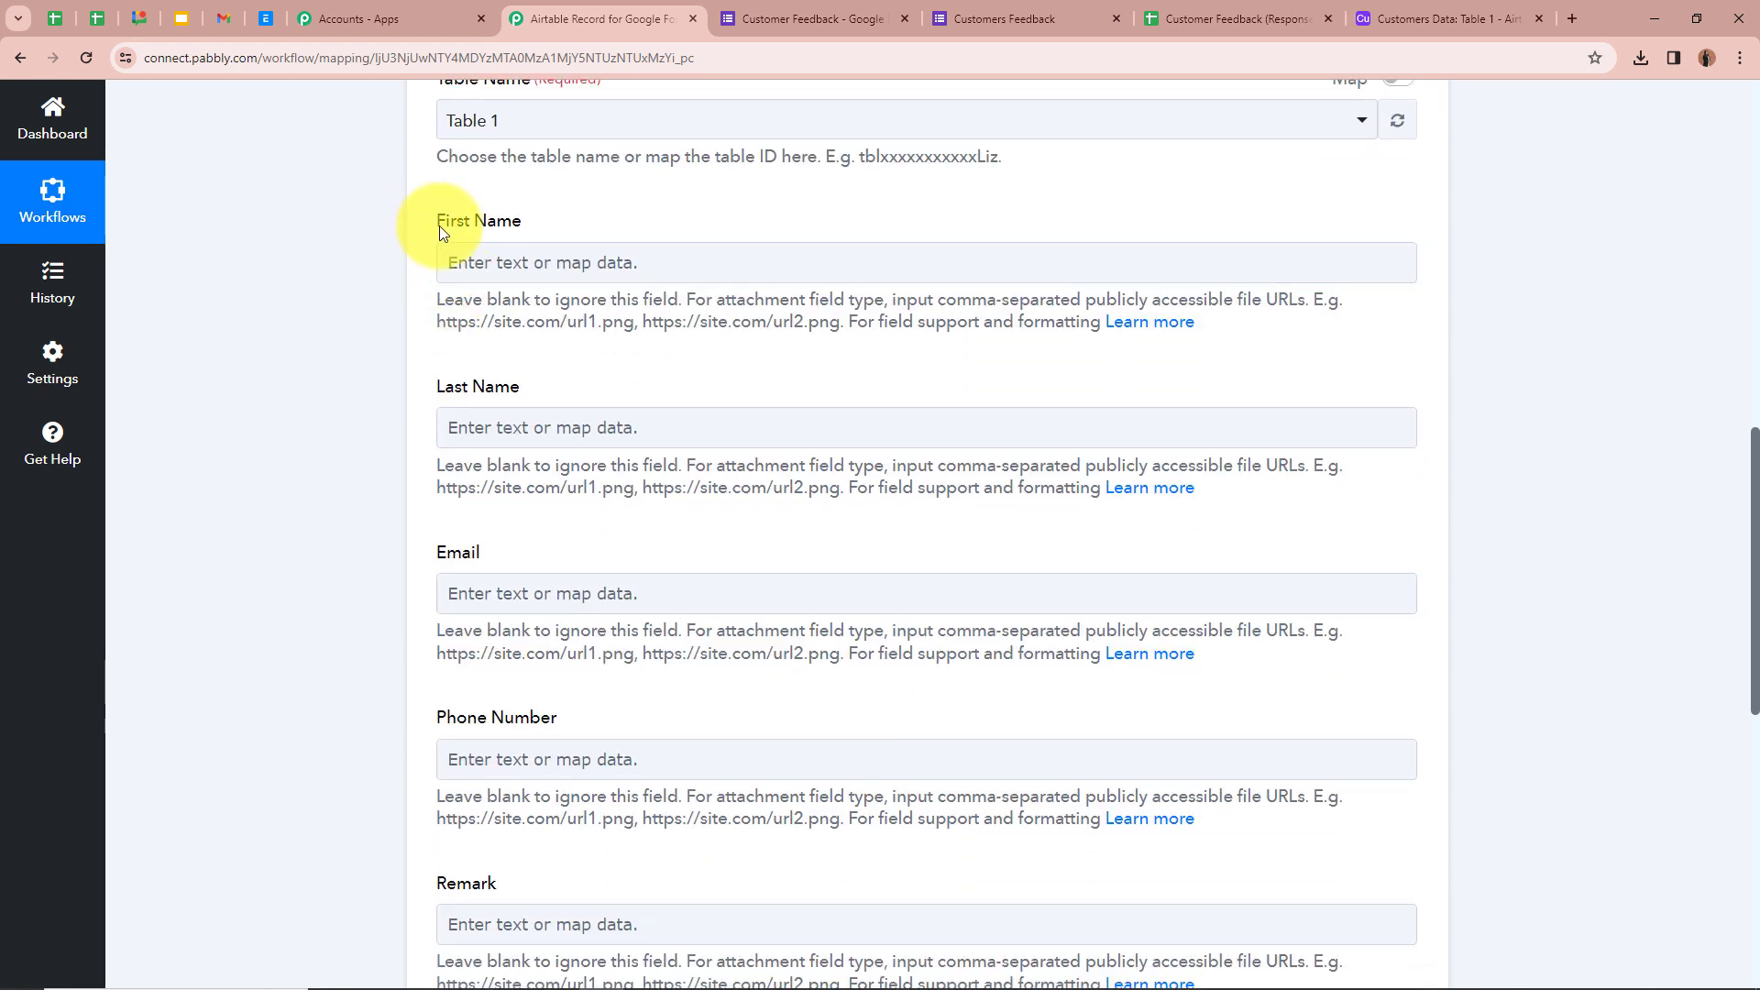
pyautogui.click(506, 258)
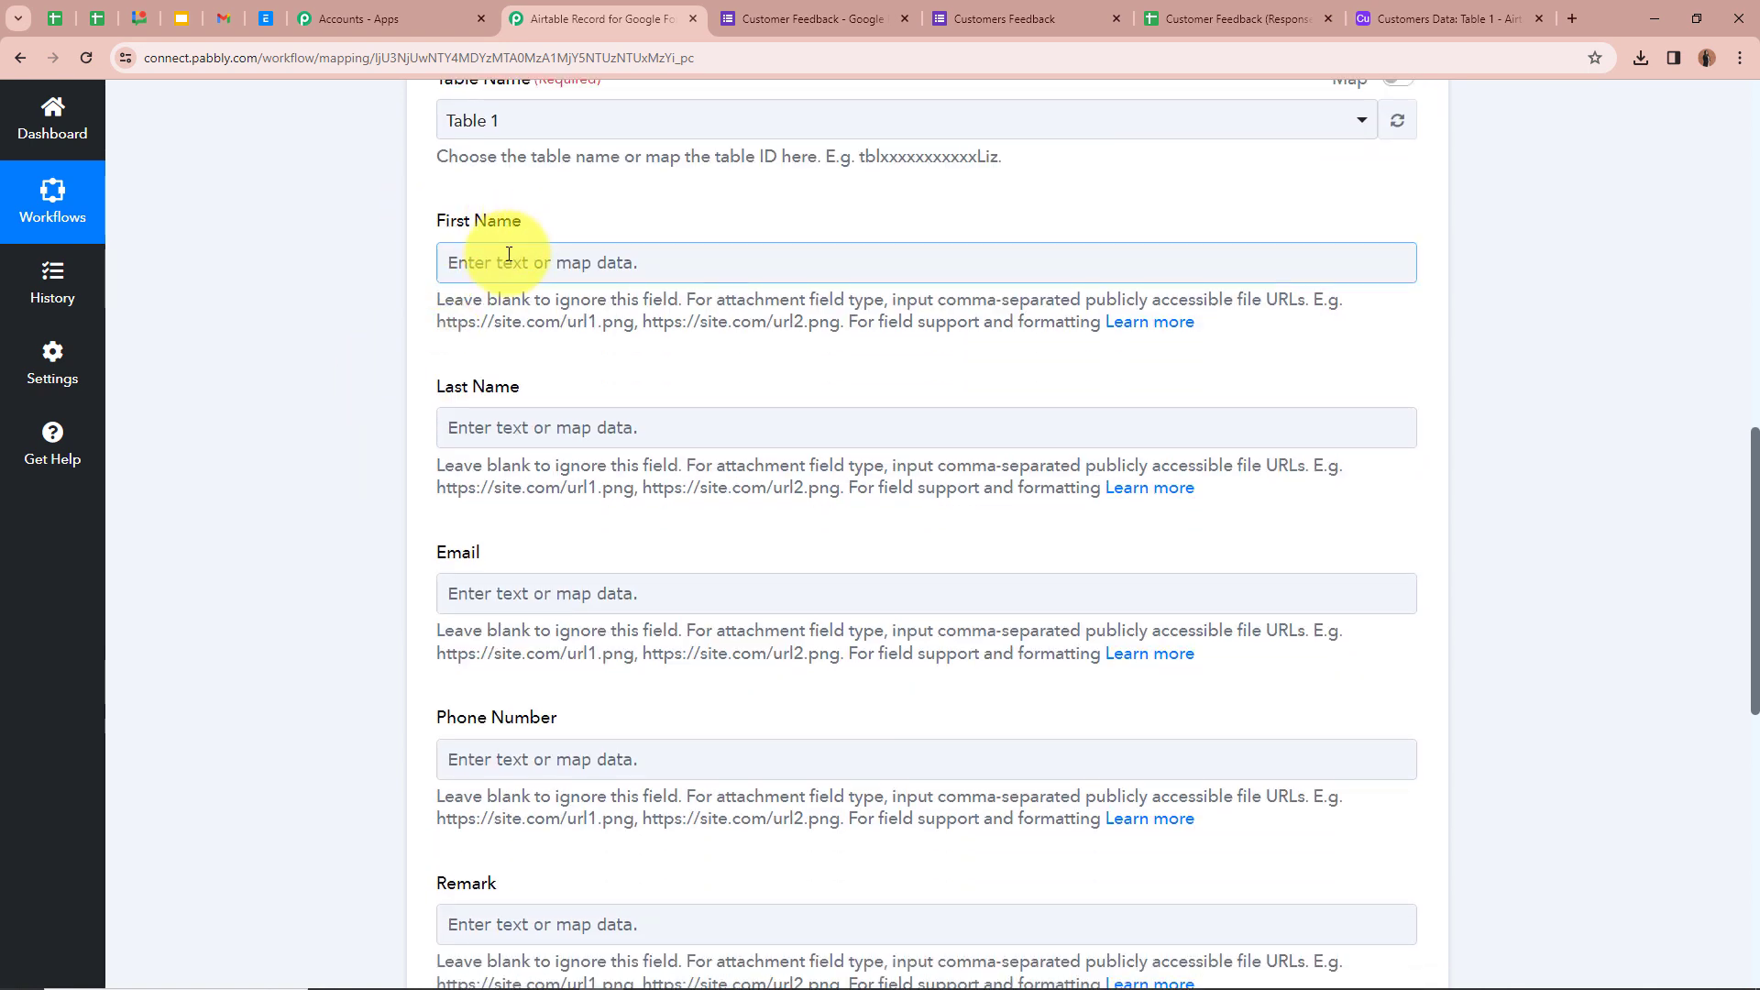
pyautogui.click(509, 254)
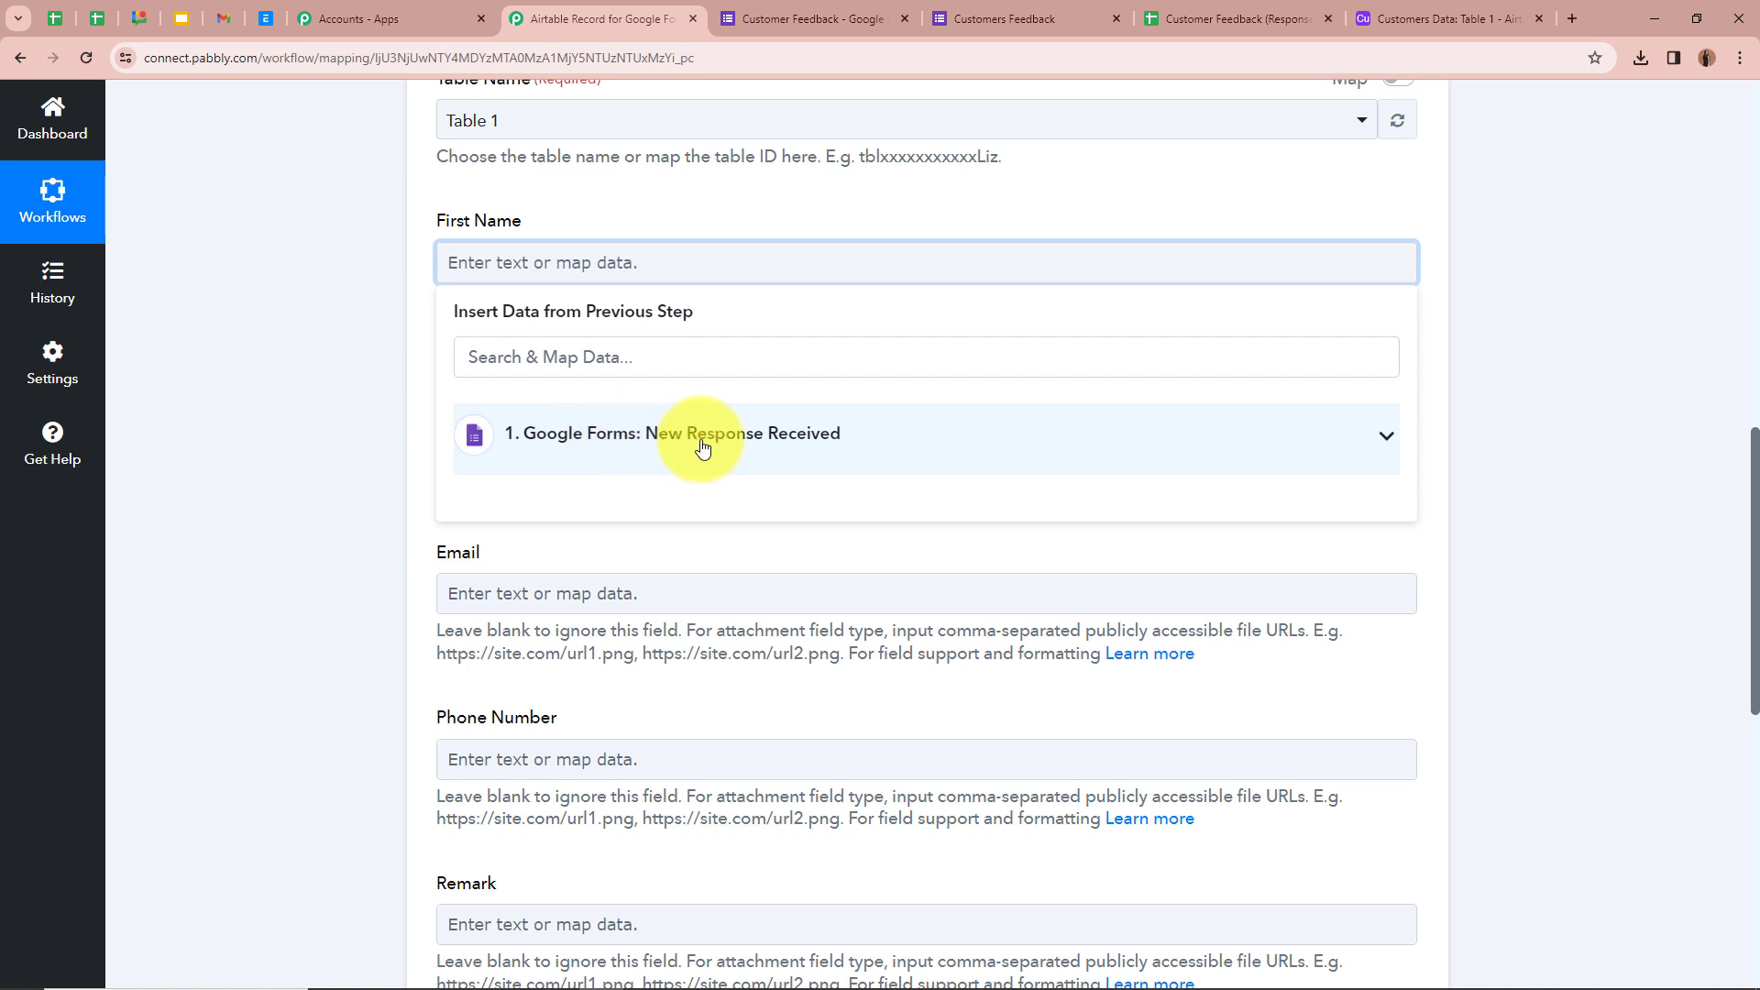
pyautogui.click(1387, 437)
pyautogui.scroll(-1, 687, 570)
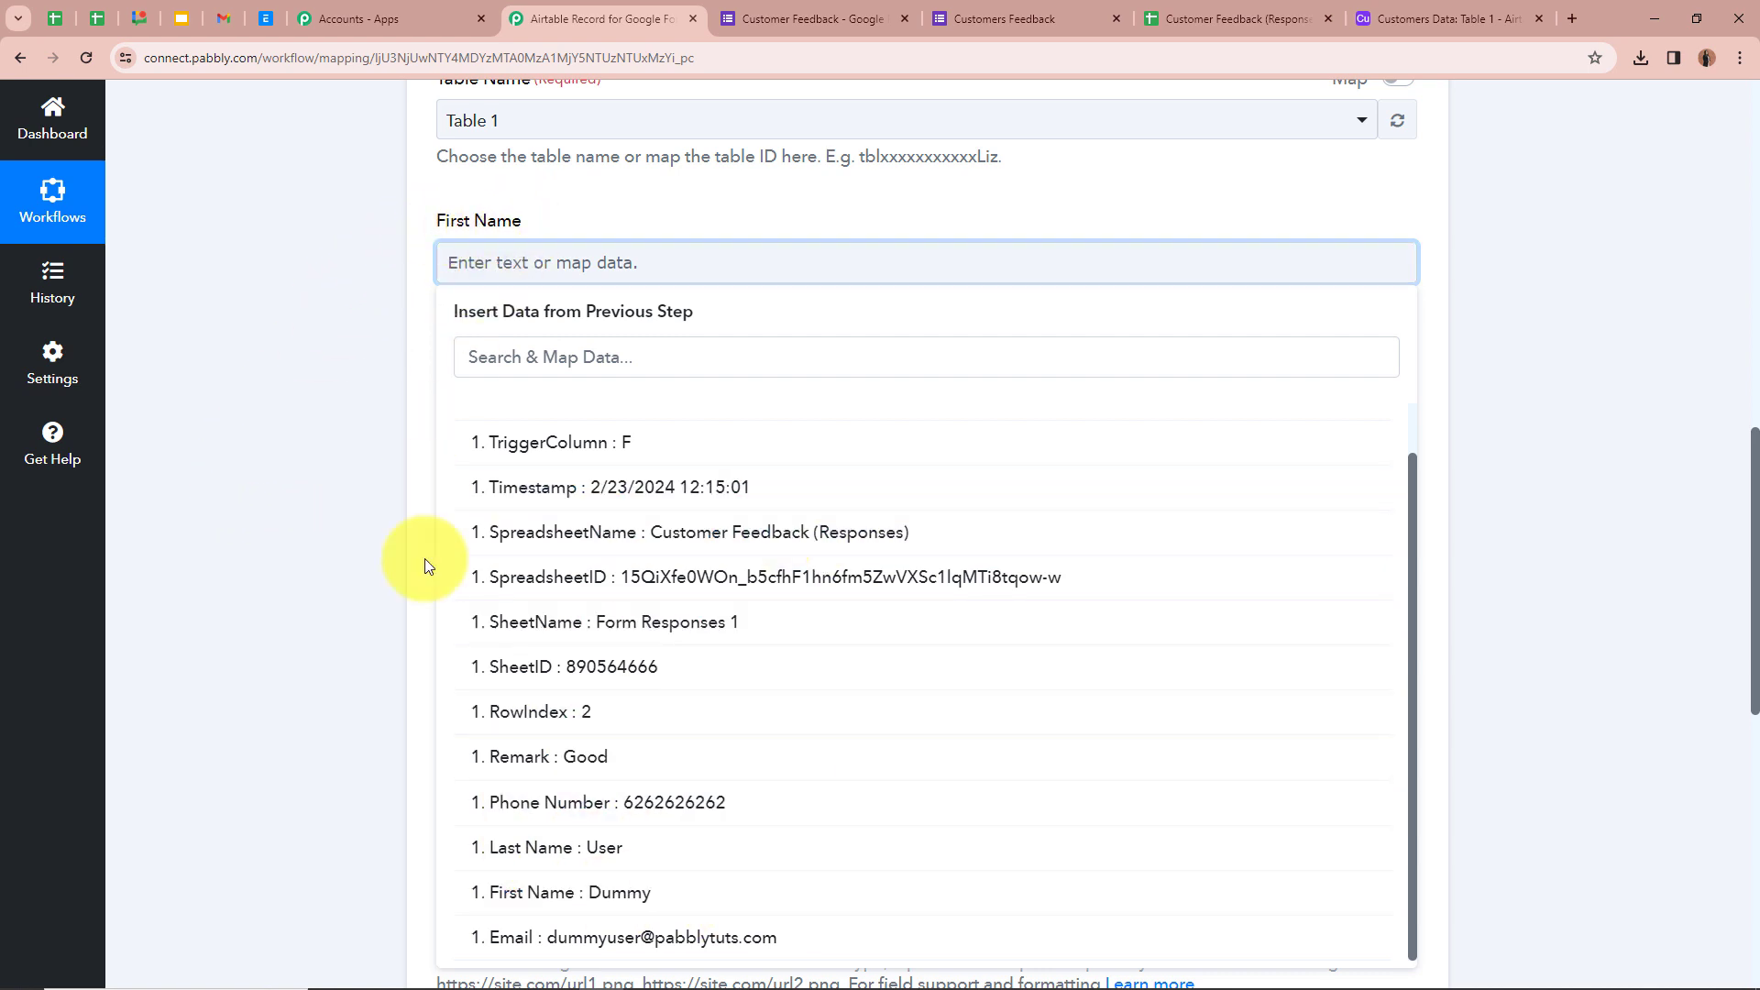
pyautogui.click(634, 894)
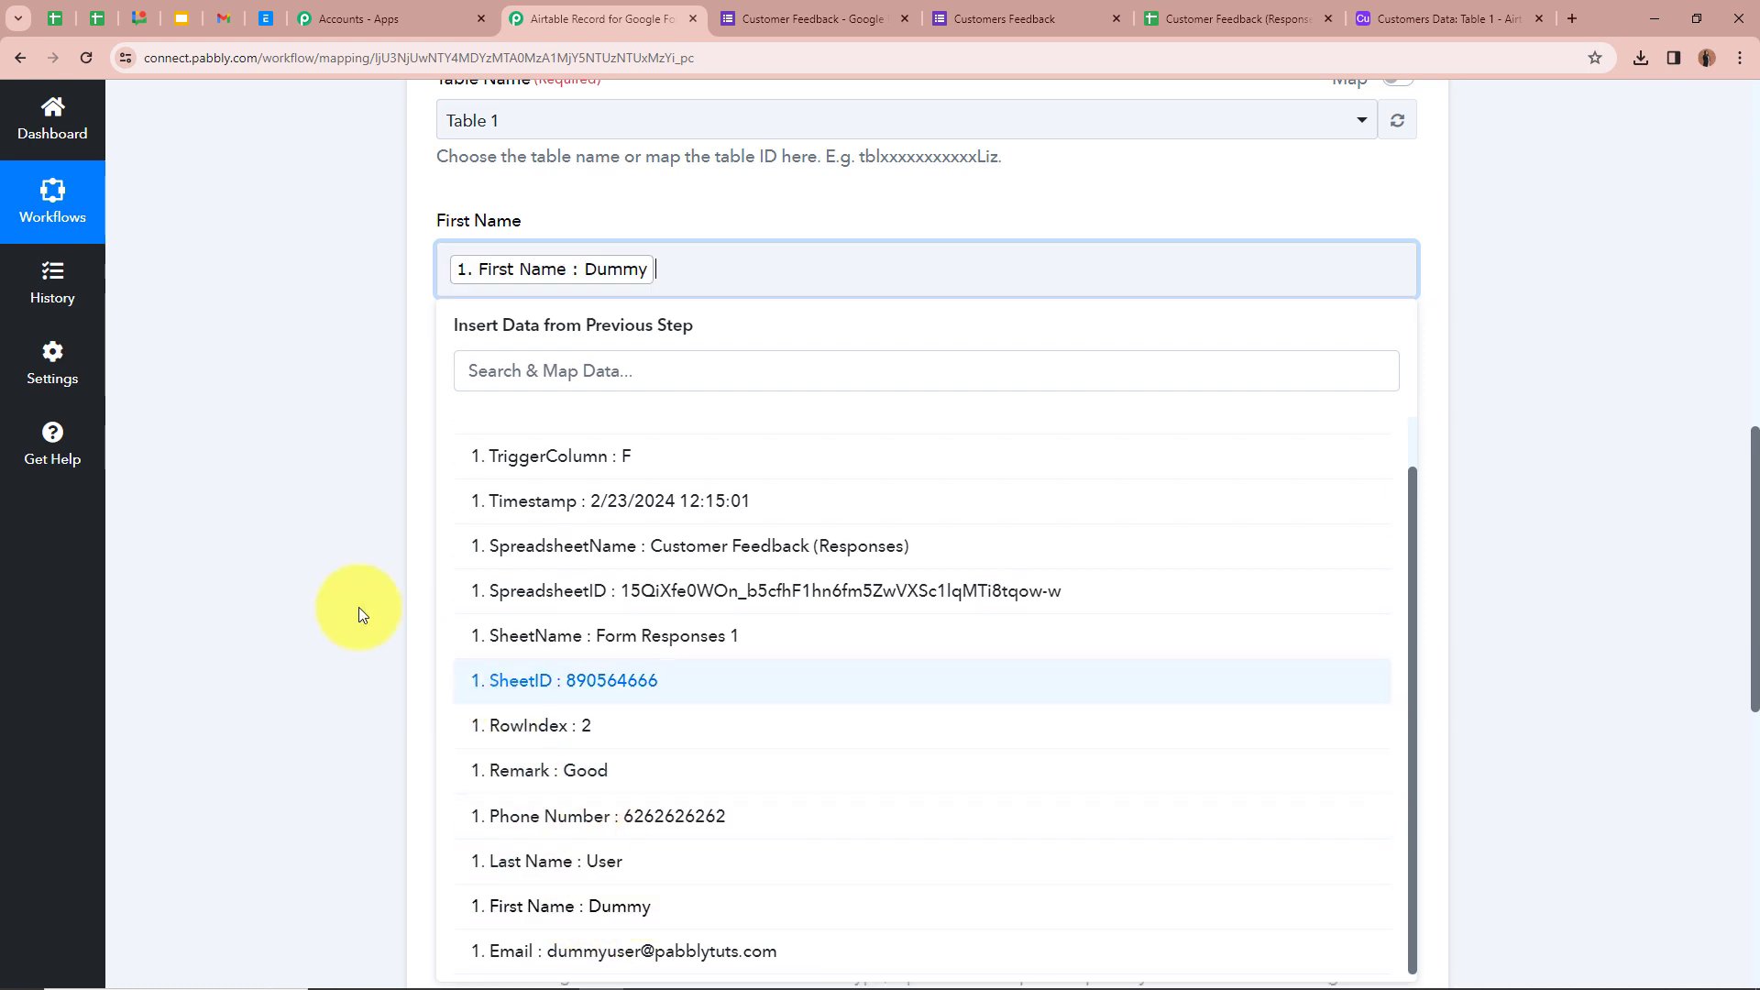
pyautogui.click(367, 596)
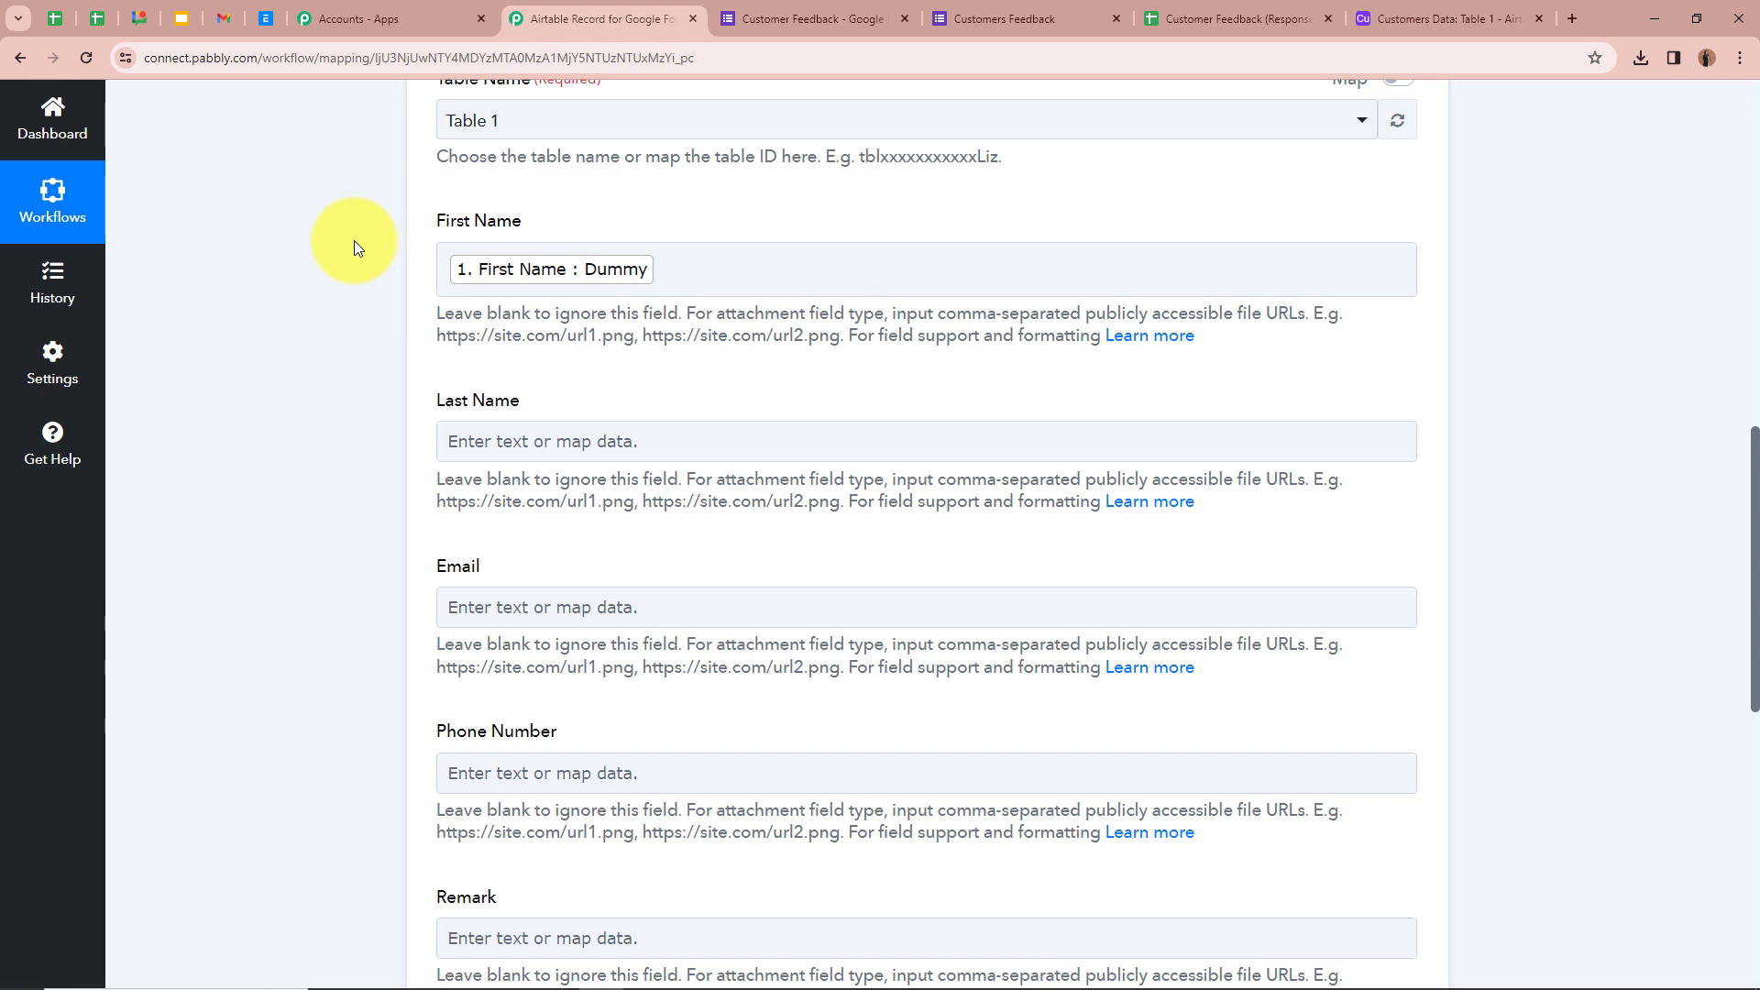
# - Map the Last Name field to the Google Forms Last Name response
pyautogui.click(569, 295)
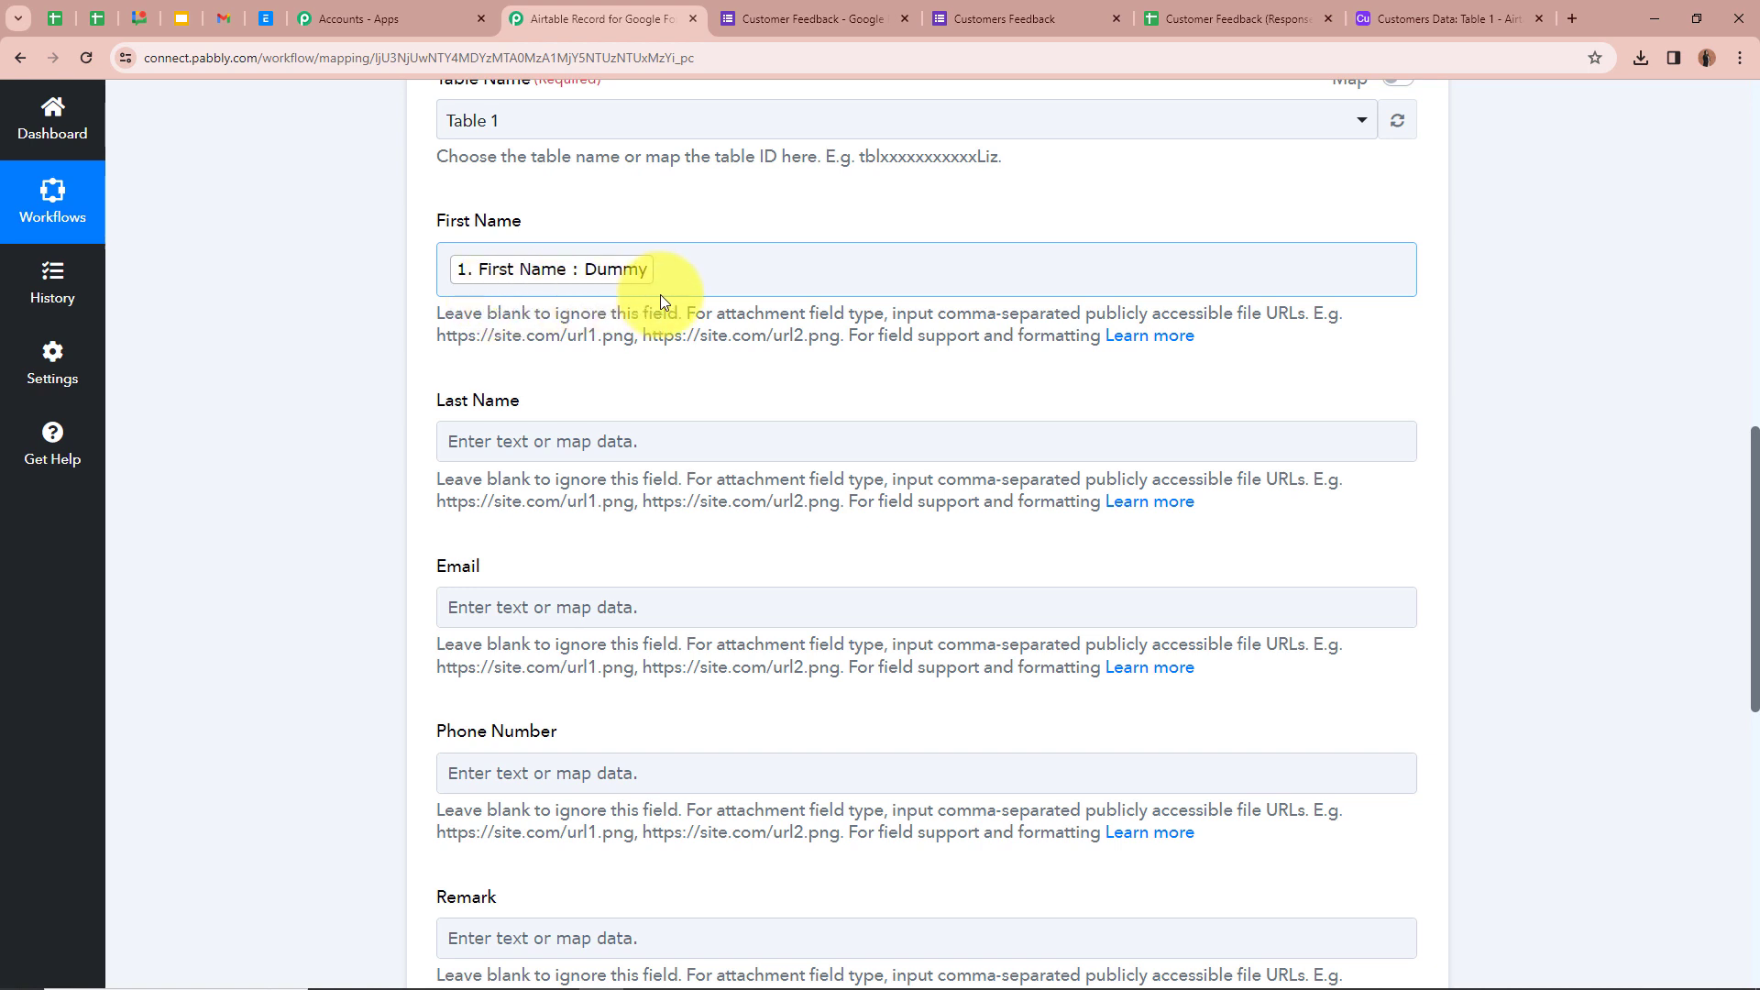
pyautogui.scroll(-1, 606, 294)
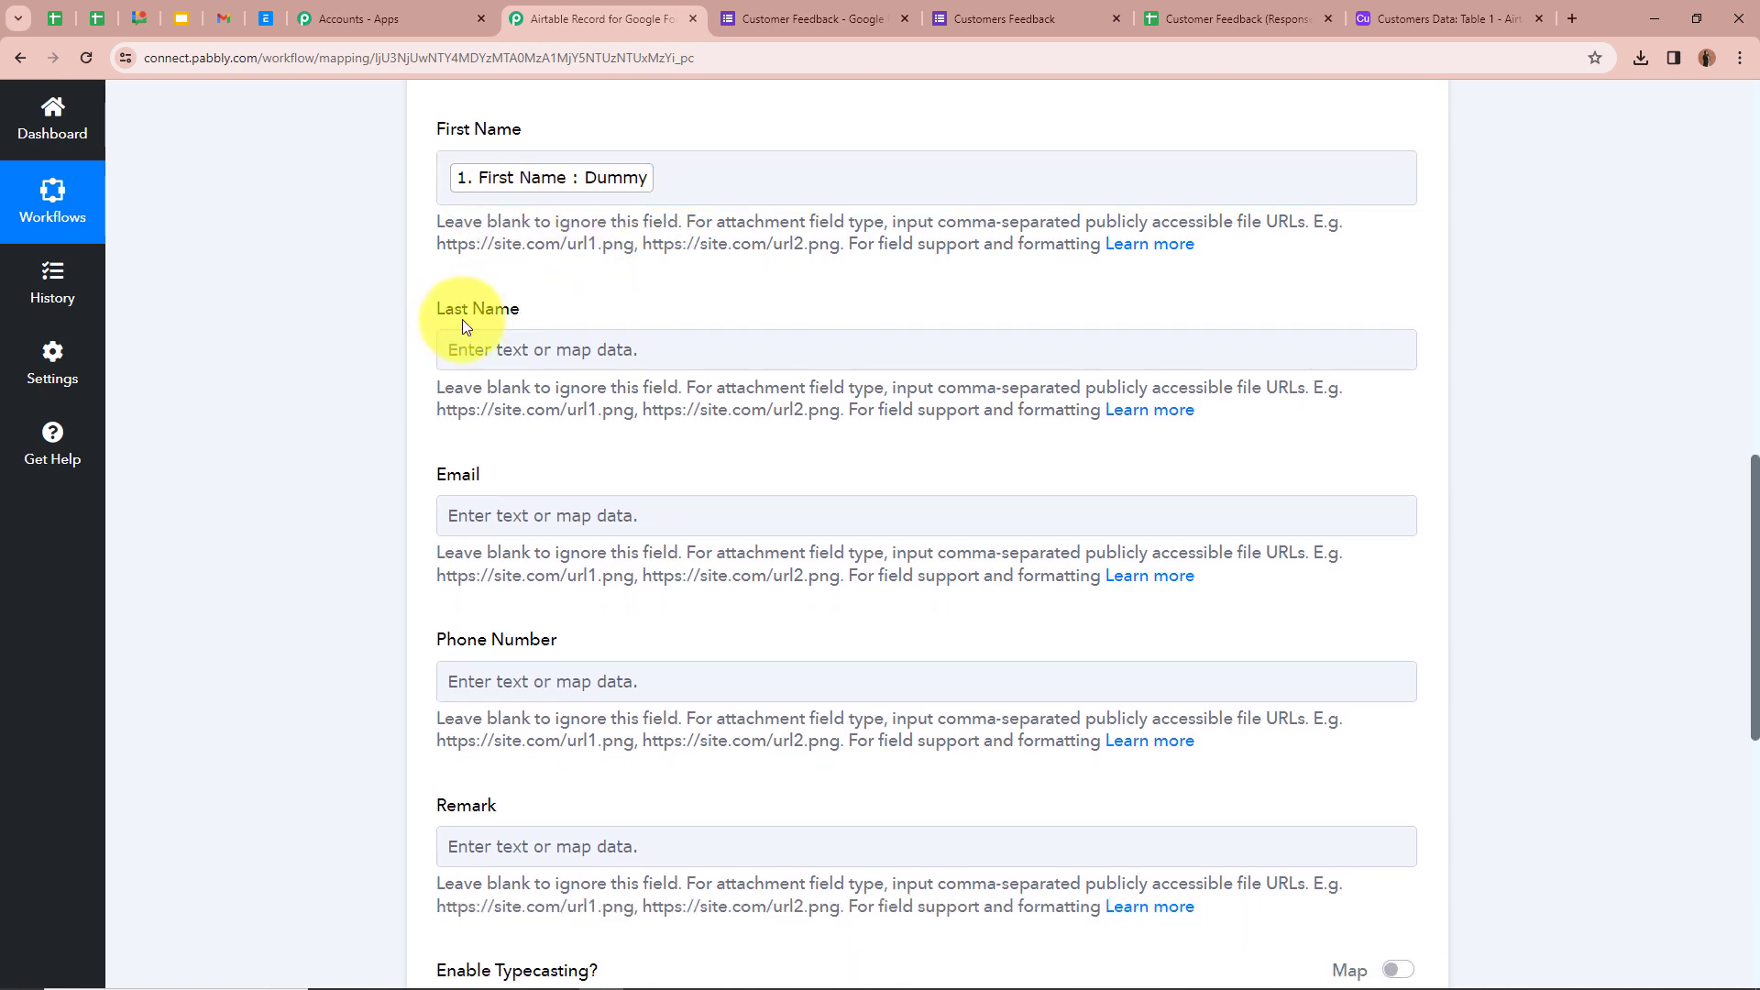
pyautogui.click(532, 350)
pyautogui.click(531, 349)
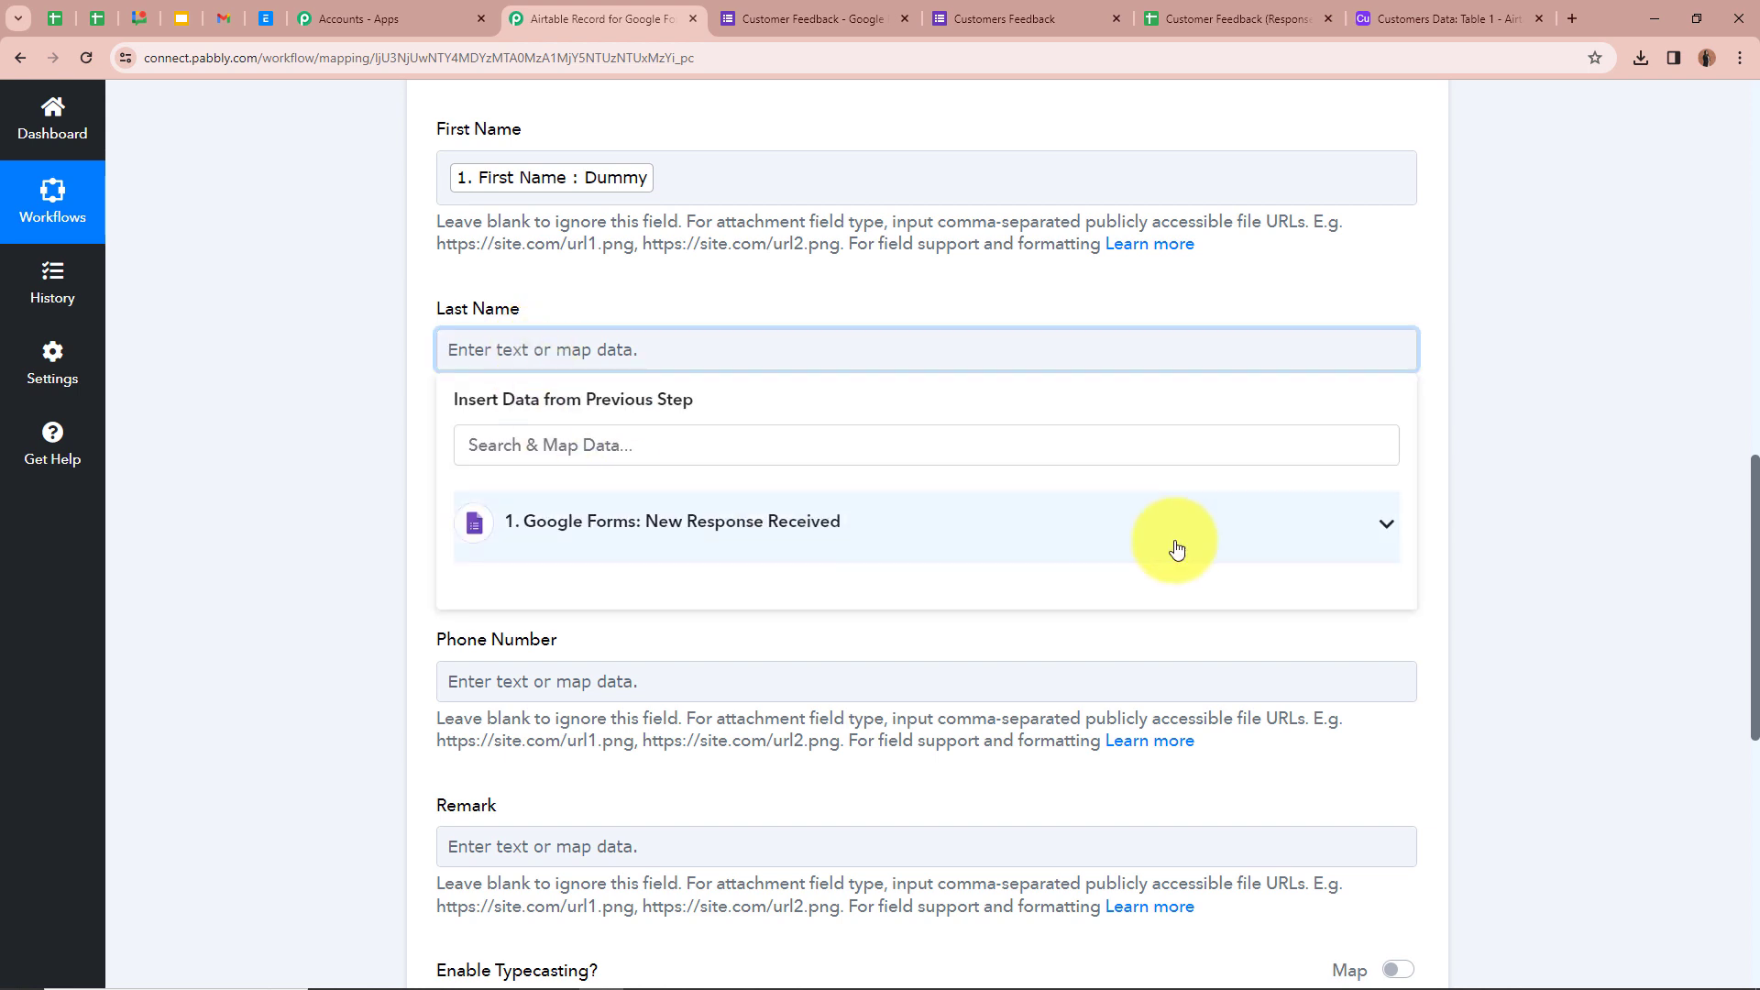
pyautogui.click(1385, 527)
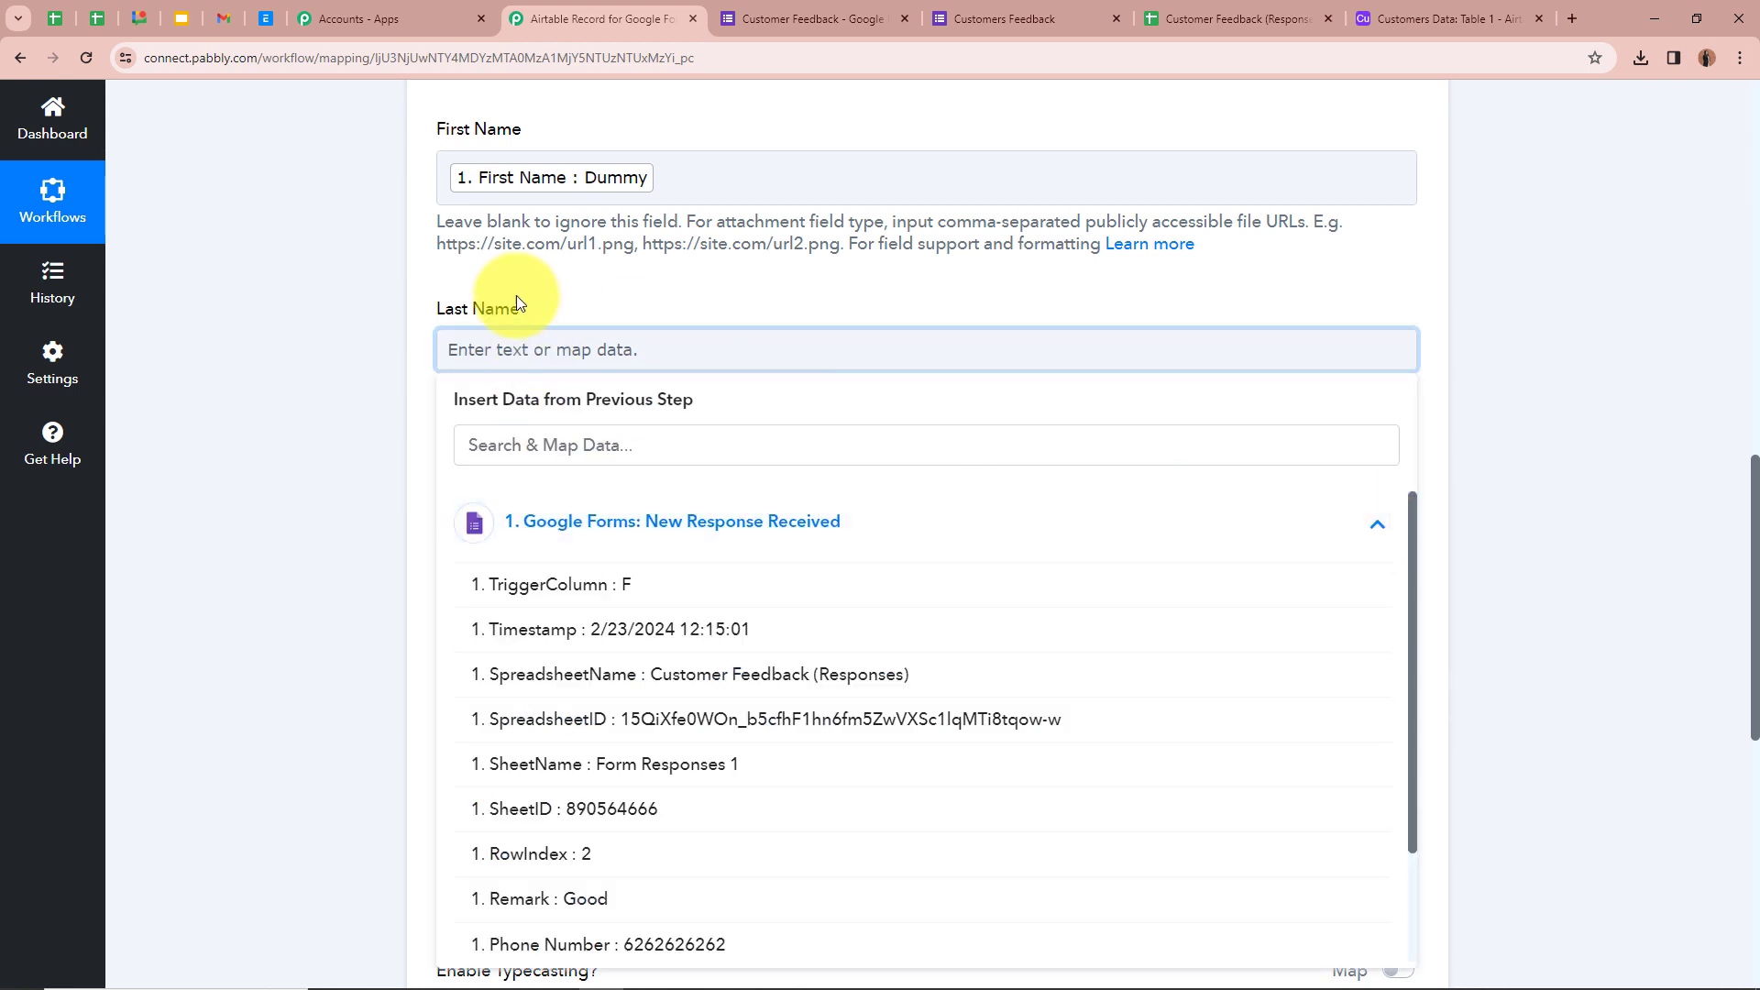
pyautogui.scroll(-3, 684, 834)
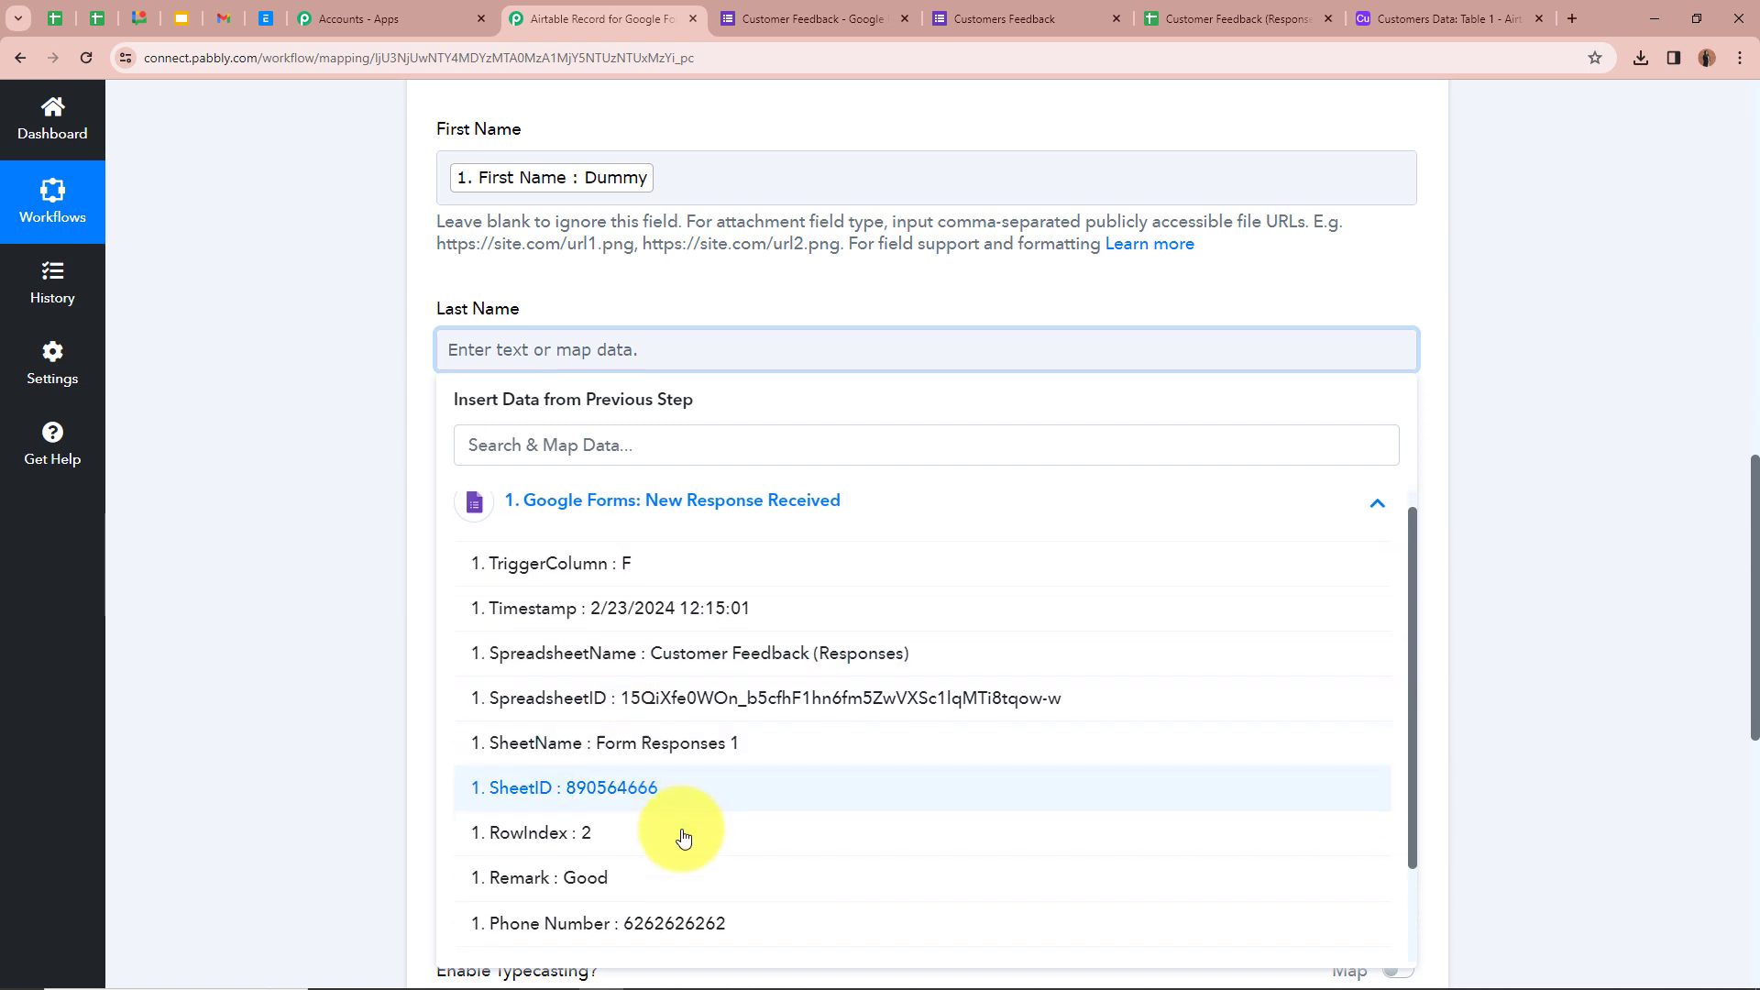
pyautogui.click(684, 843)
pyautogui.click(381, 574)
# - Map the Email field to the Google Forms Email response
pyautogui.scroll(-2, 532, 342)
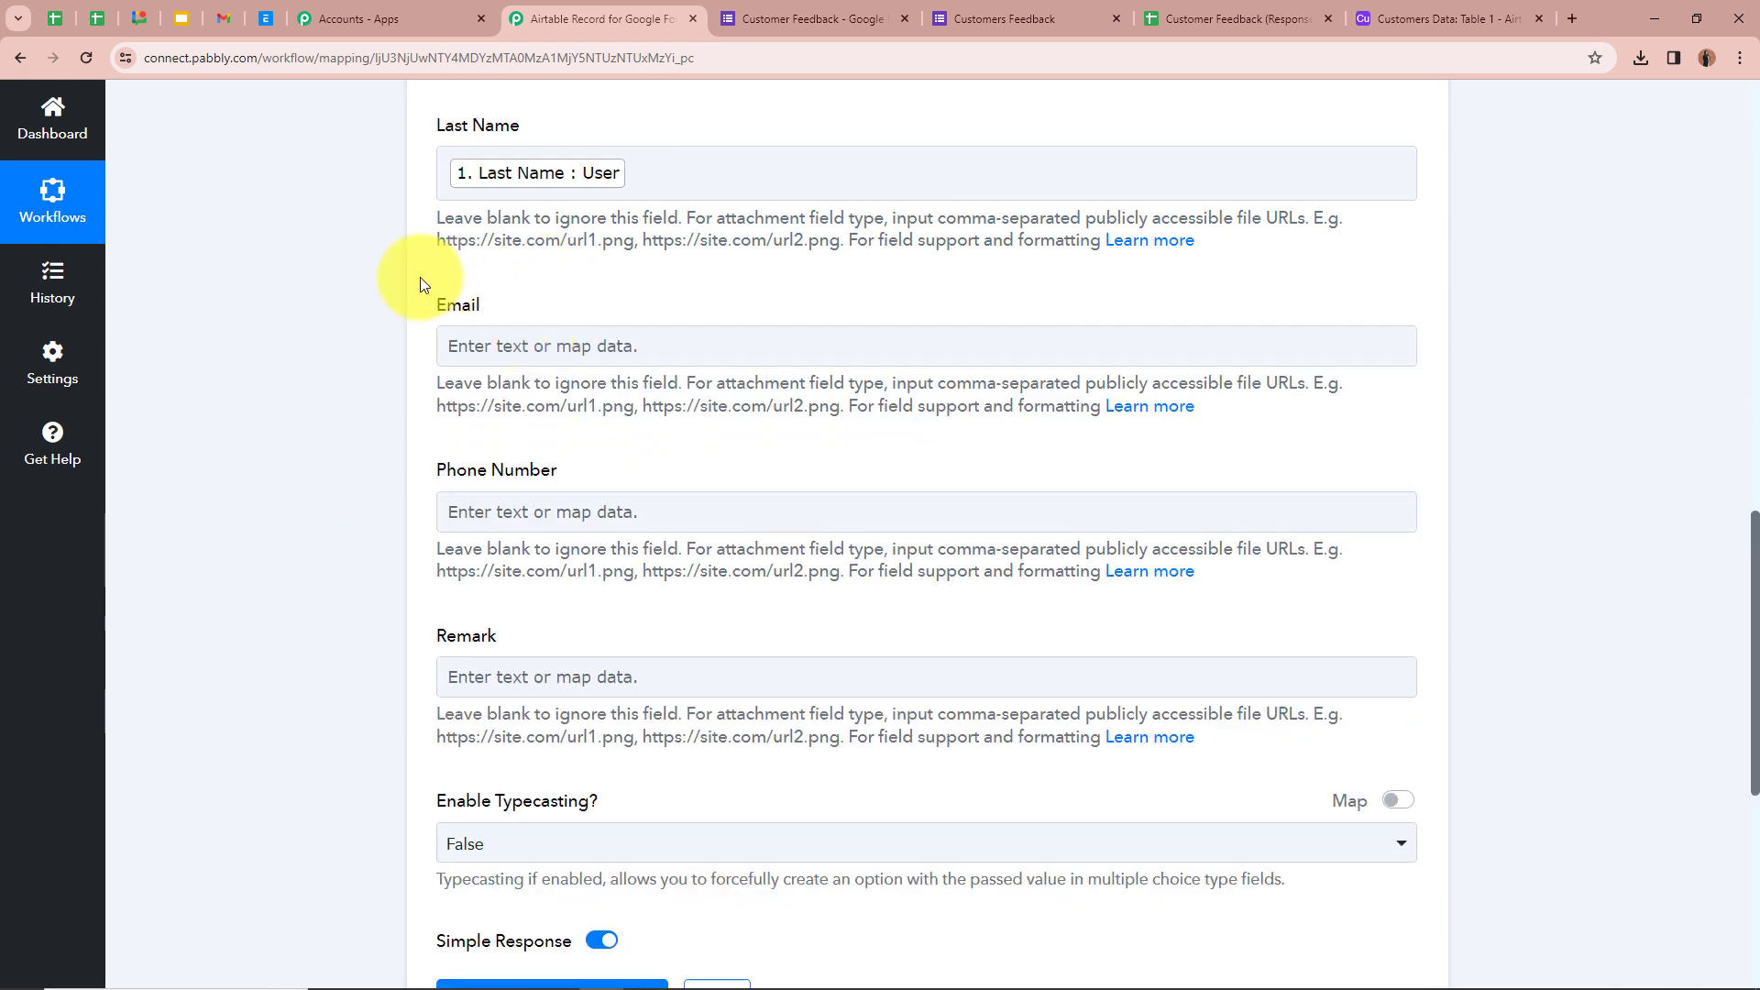
pyautogui.click(531, 346)
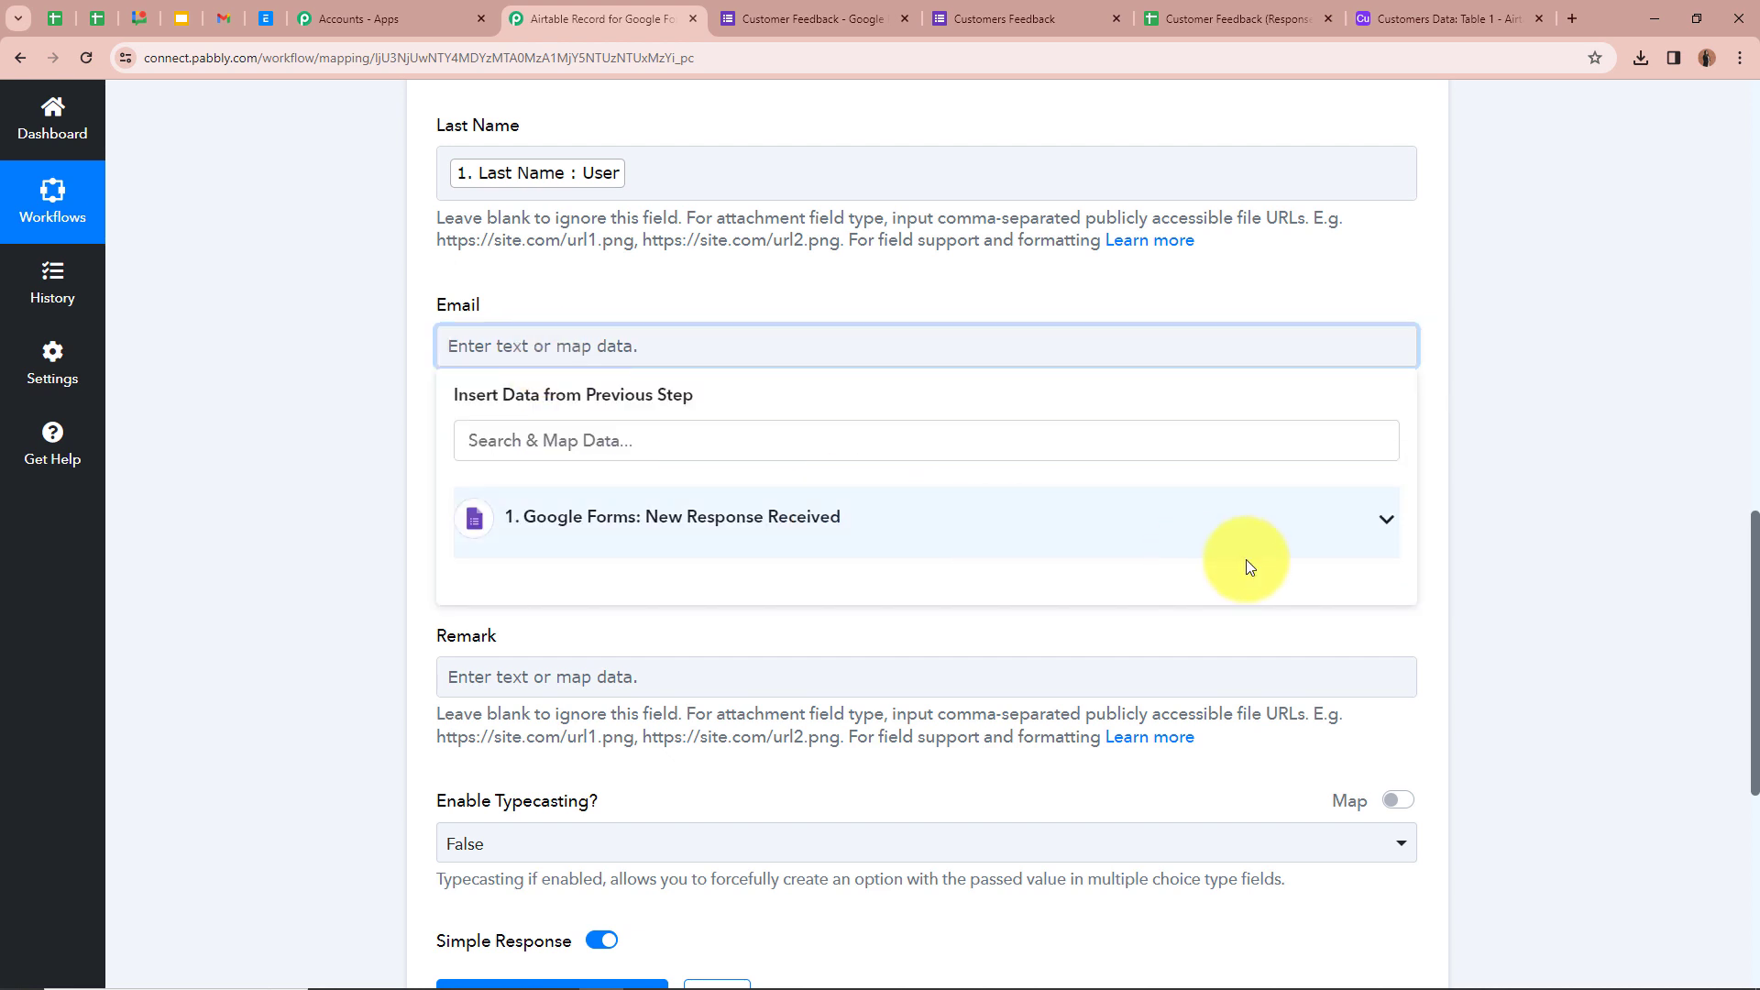
pyautogui.click(1378, 520)
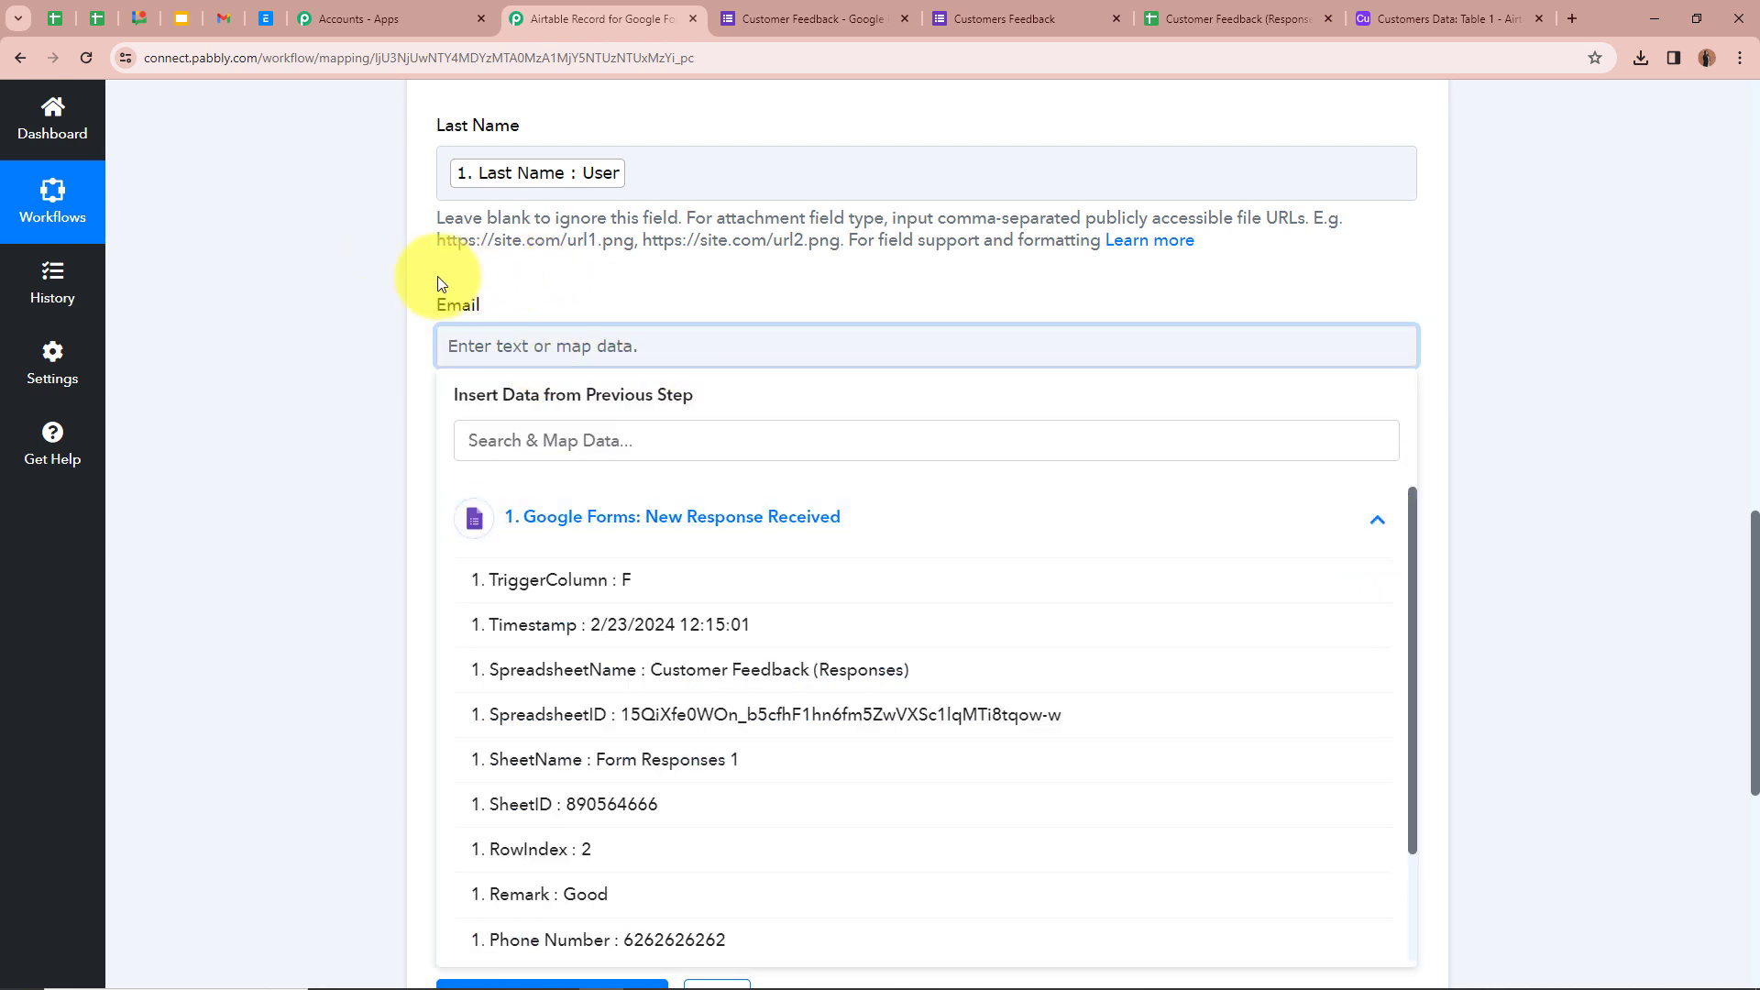
pyautogui.scroll(-2, 452, 684)
pyautogui.click(623, 937)
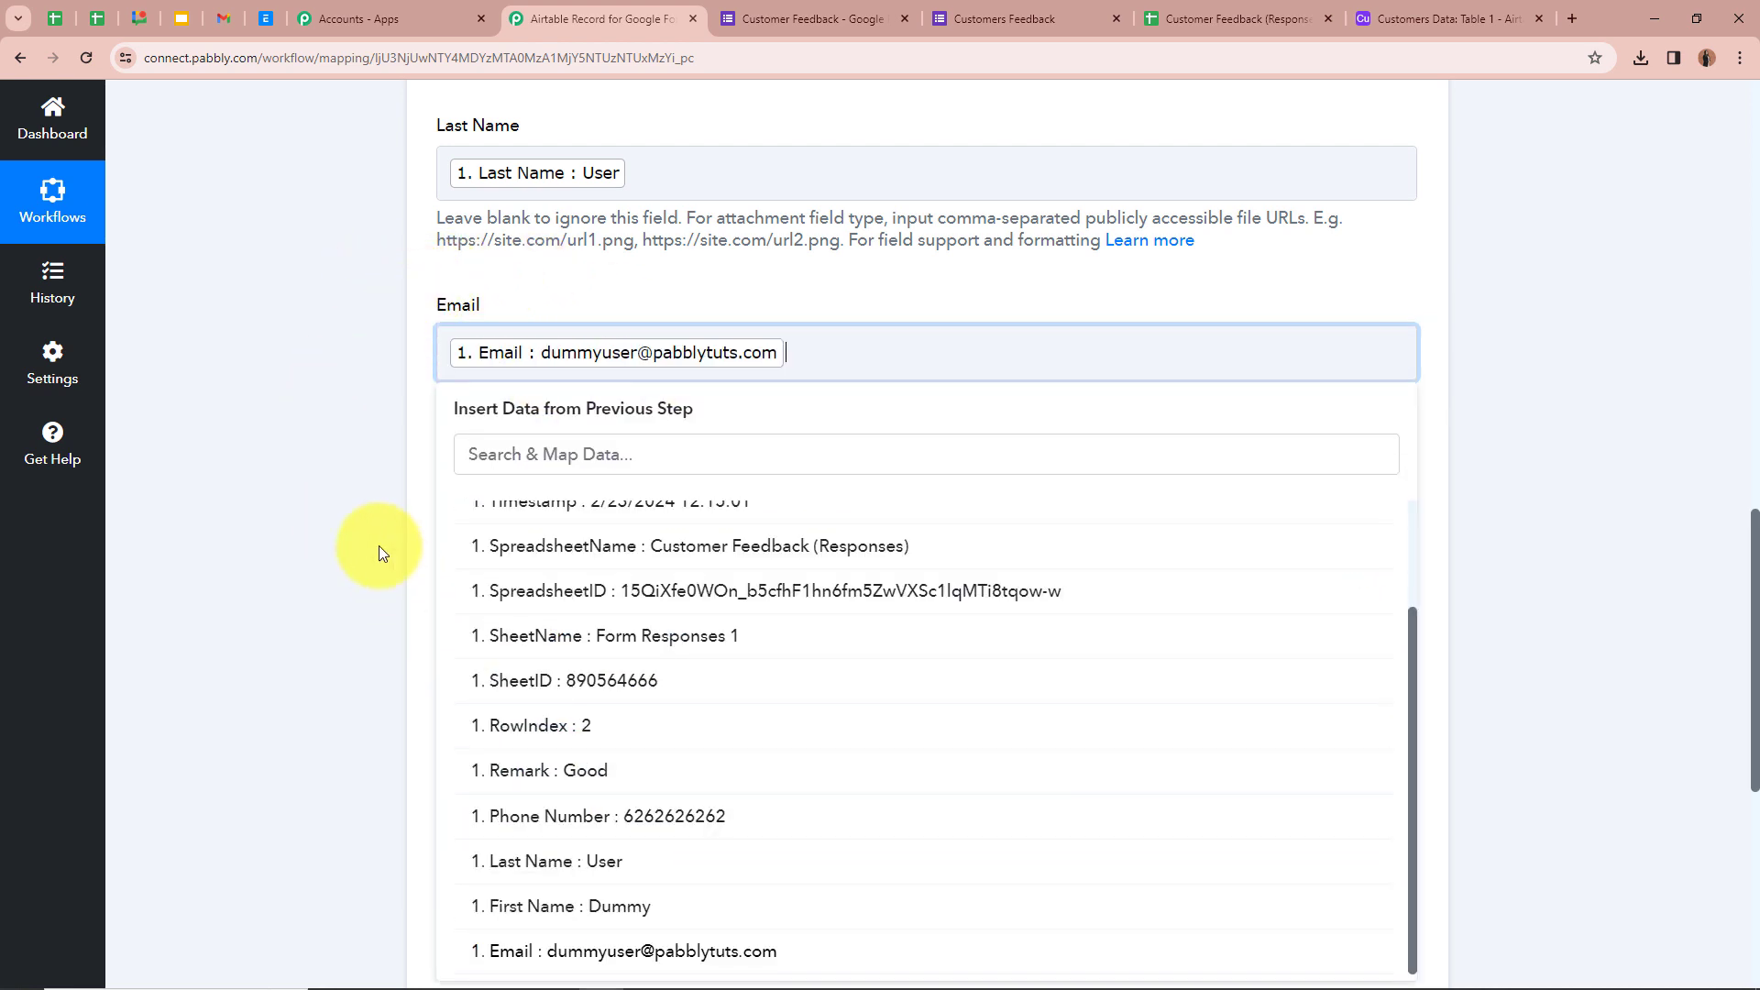
pyautogui.click(363, 377)
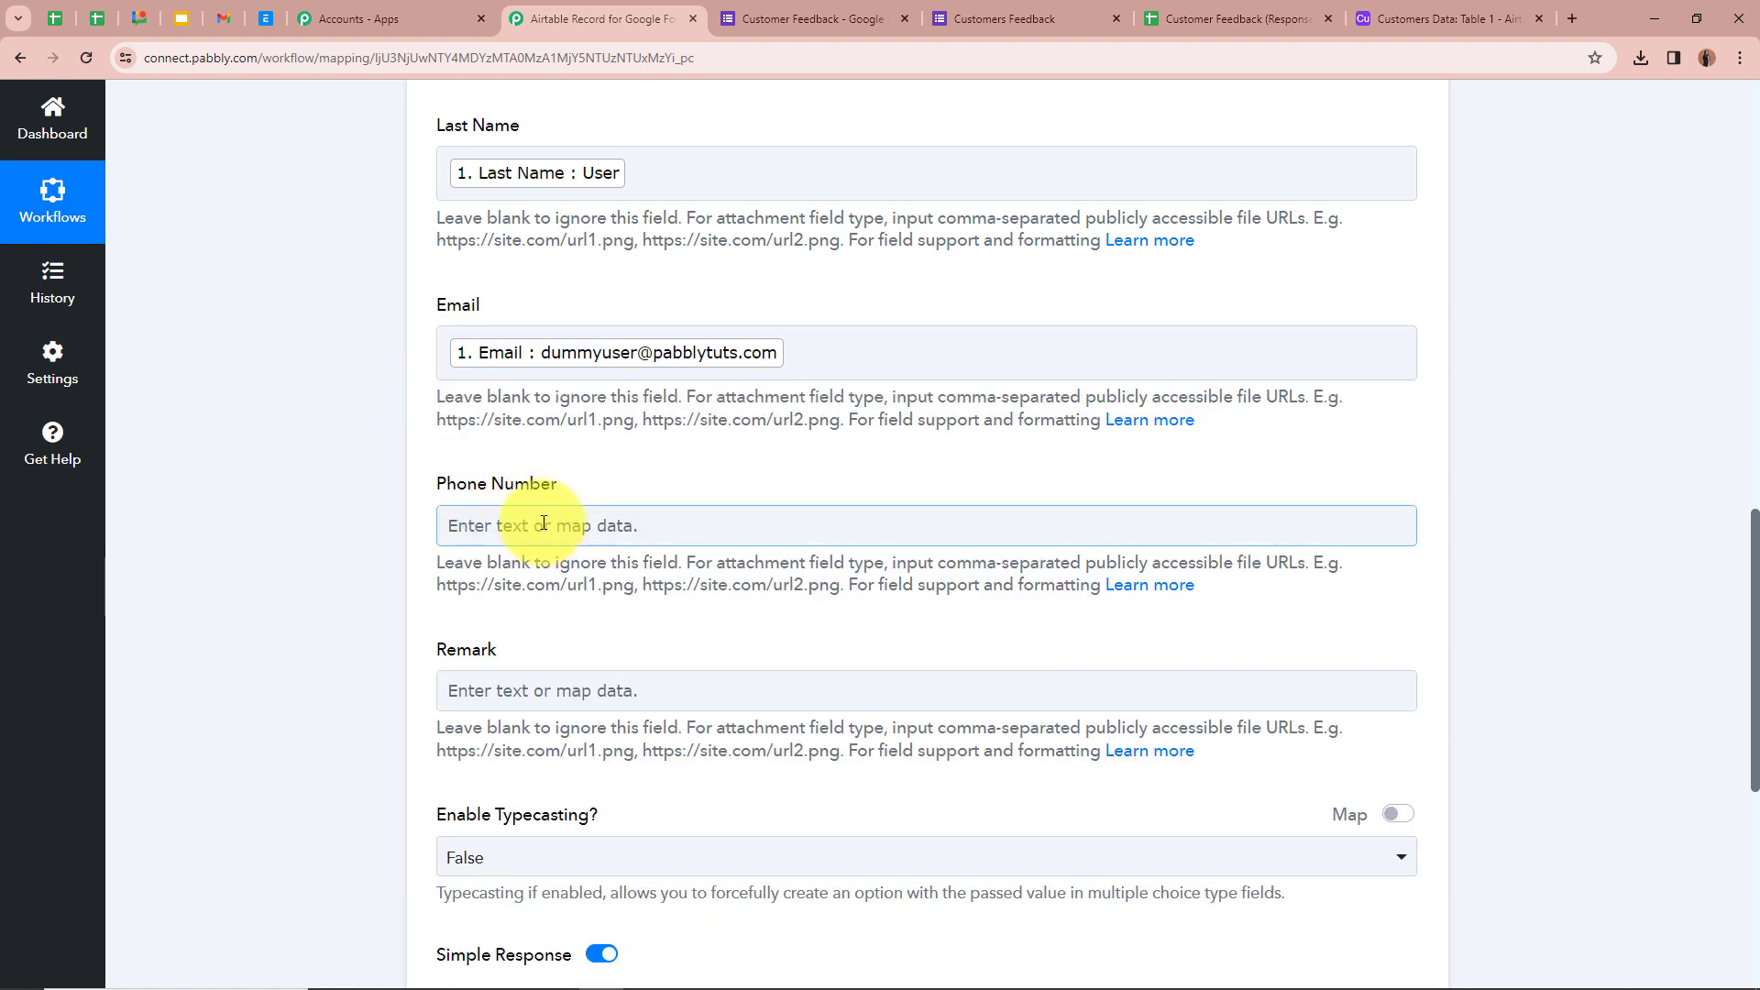
# - Map the Phone Number field to the Google Forms Phone Number response
pyautogui.scroll(-2, 513, 467)
pyautogui.click(541, 345)
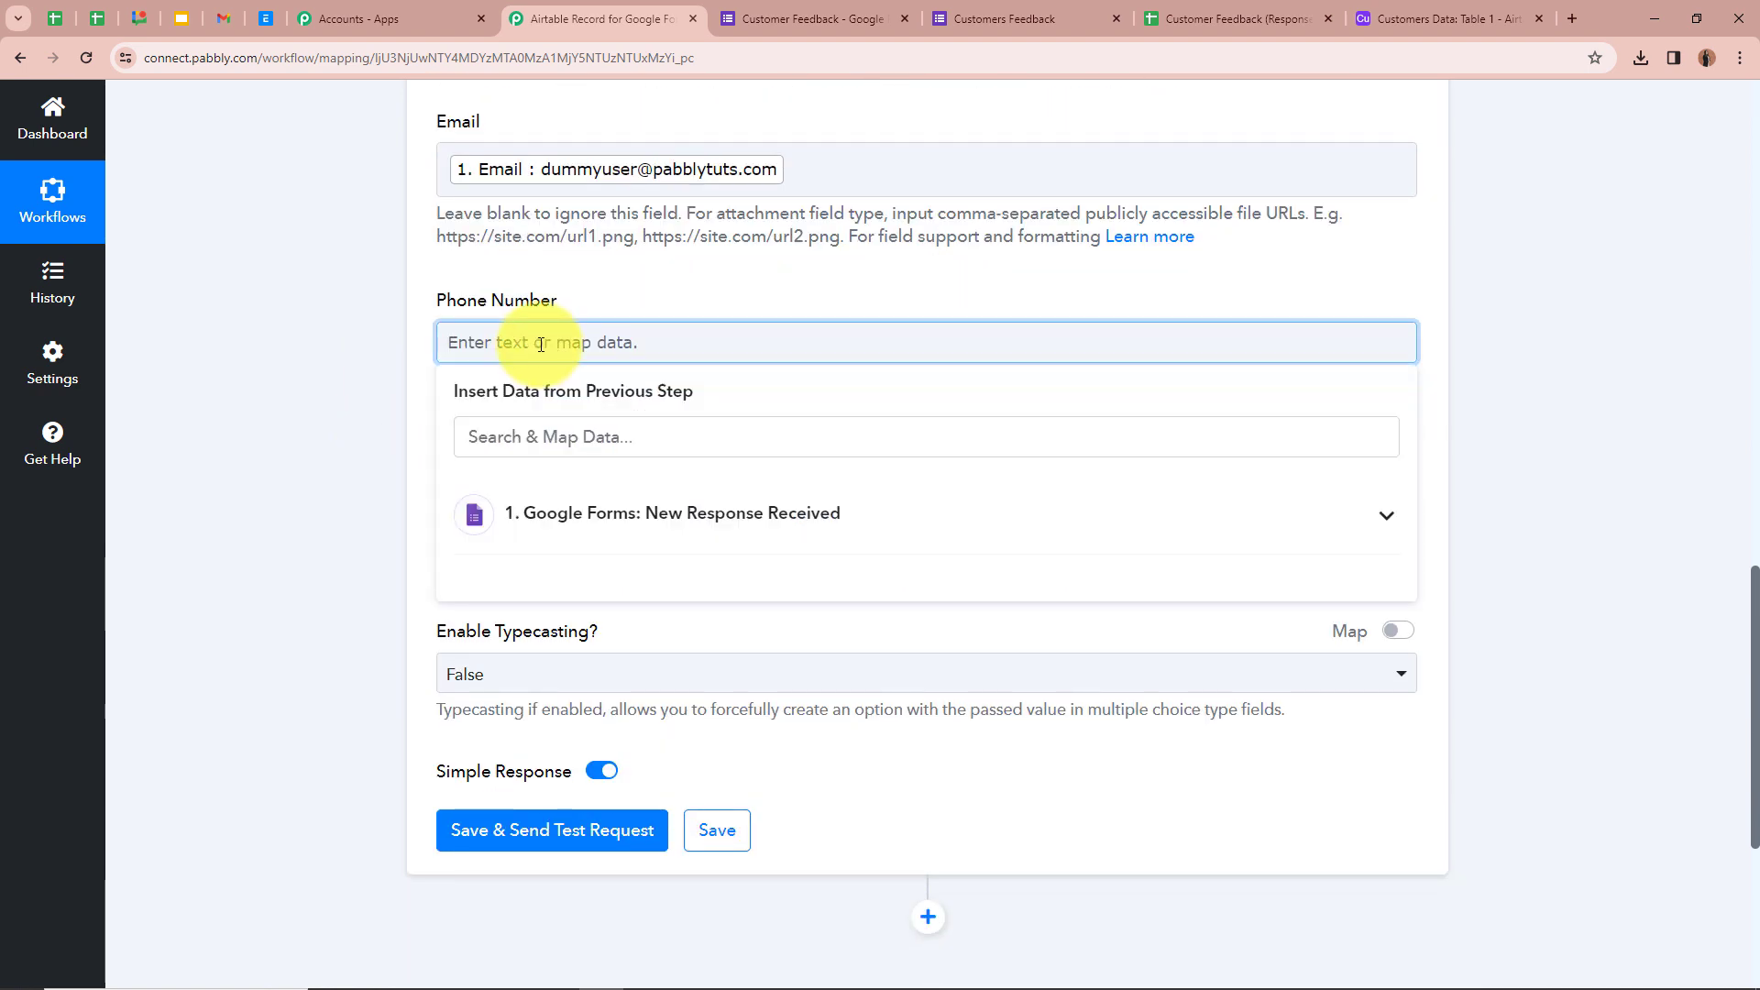
pyautogui.click(1386, 514)
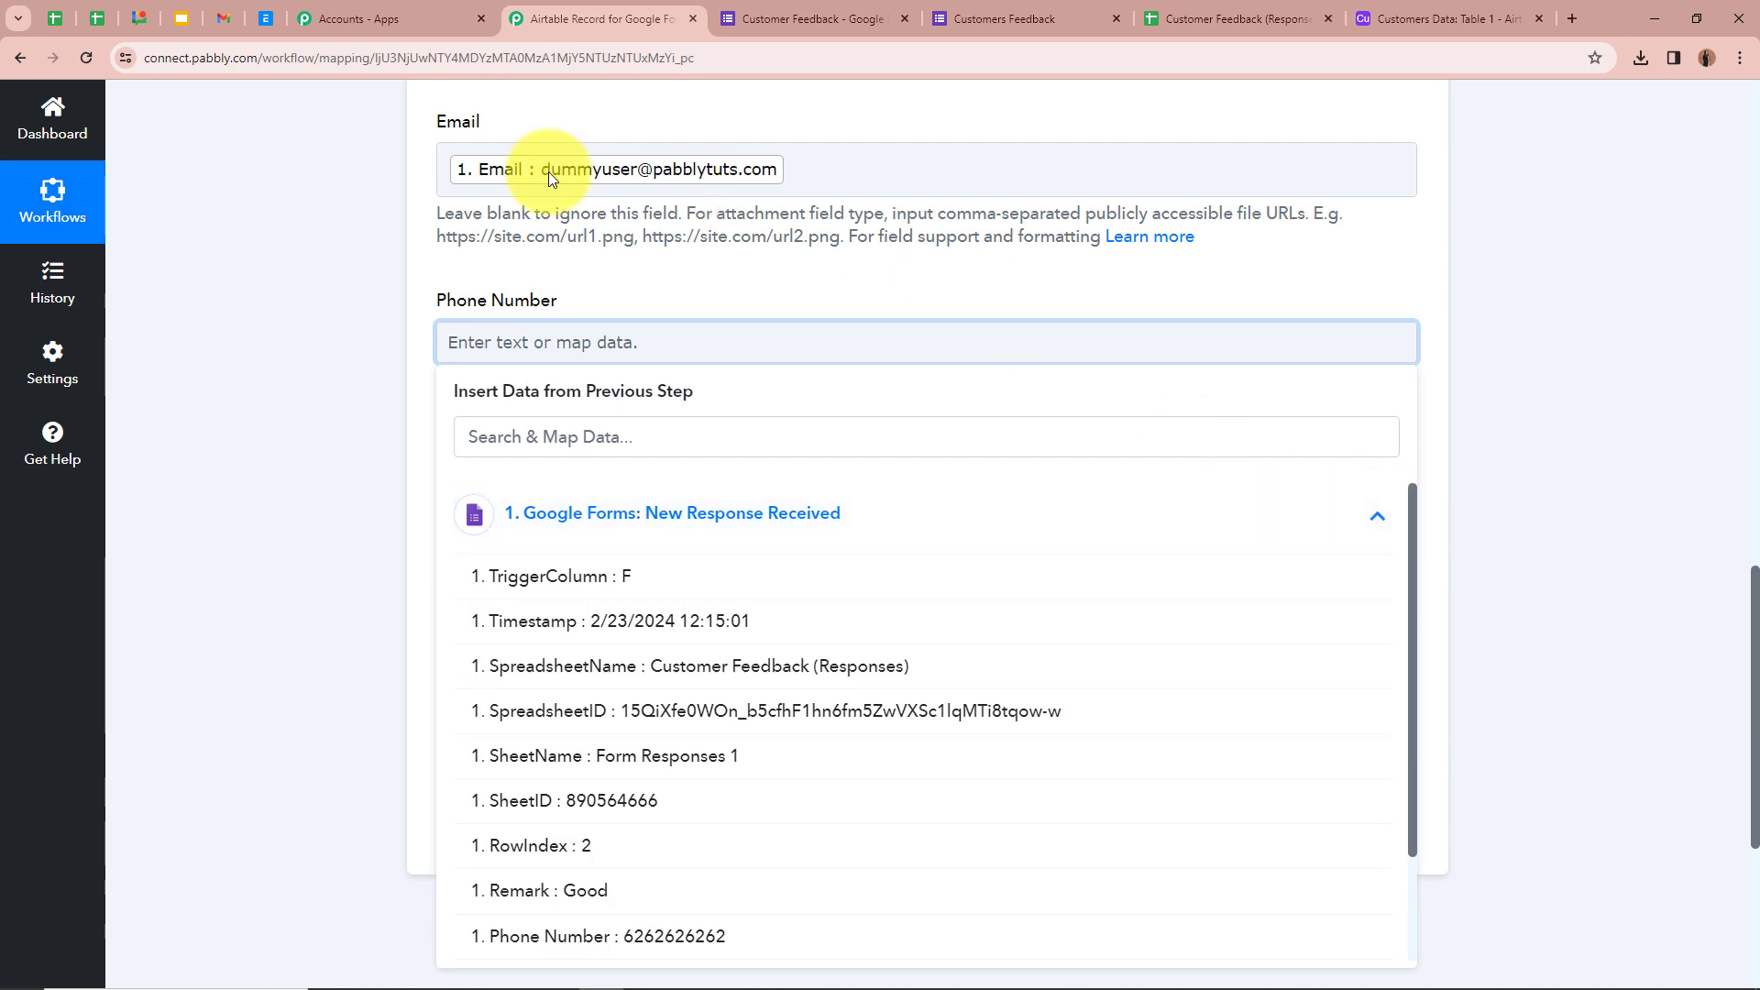
pyautogui.scroll(-3, 550, 807)
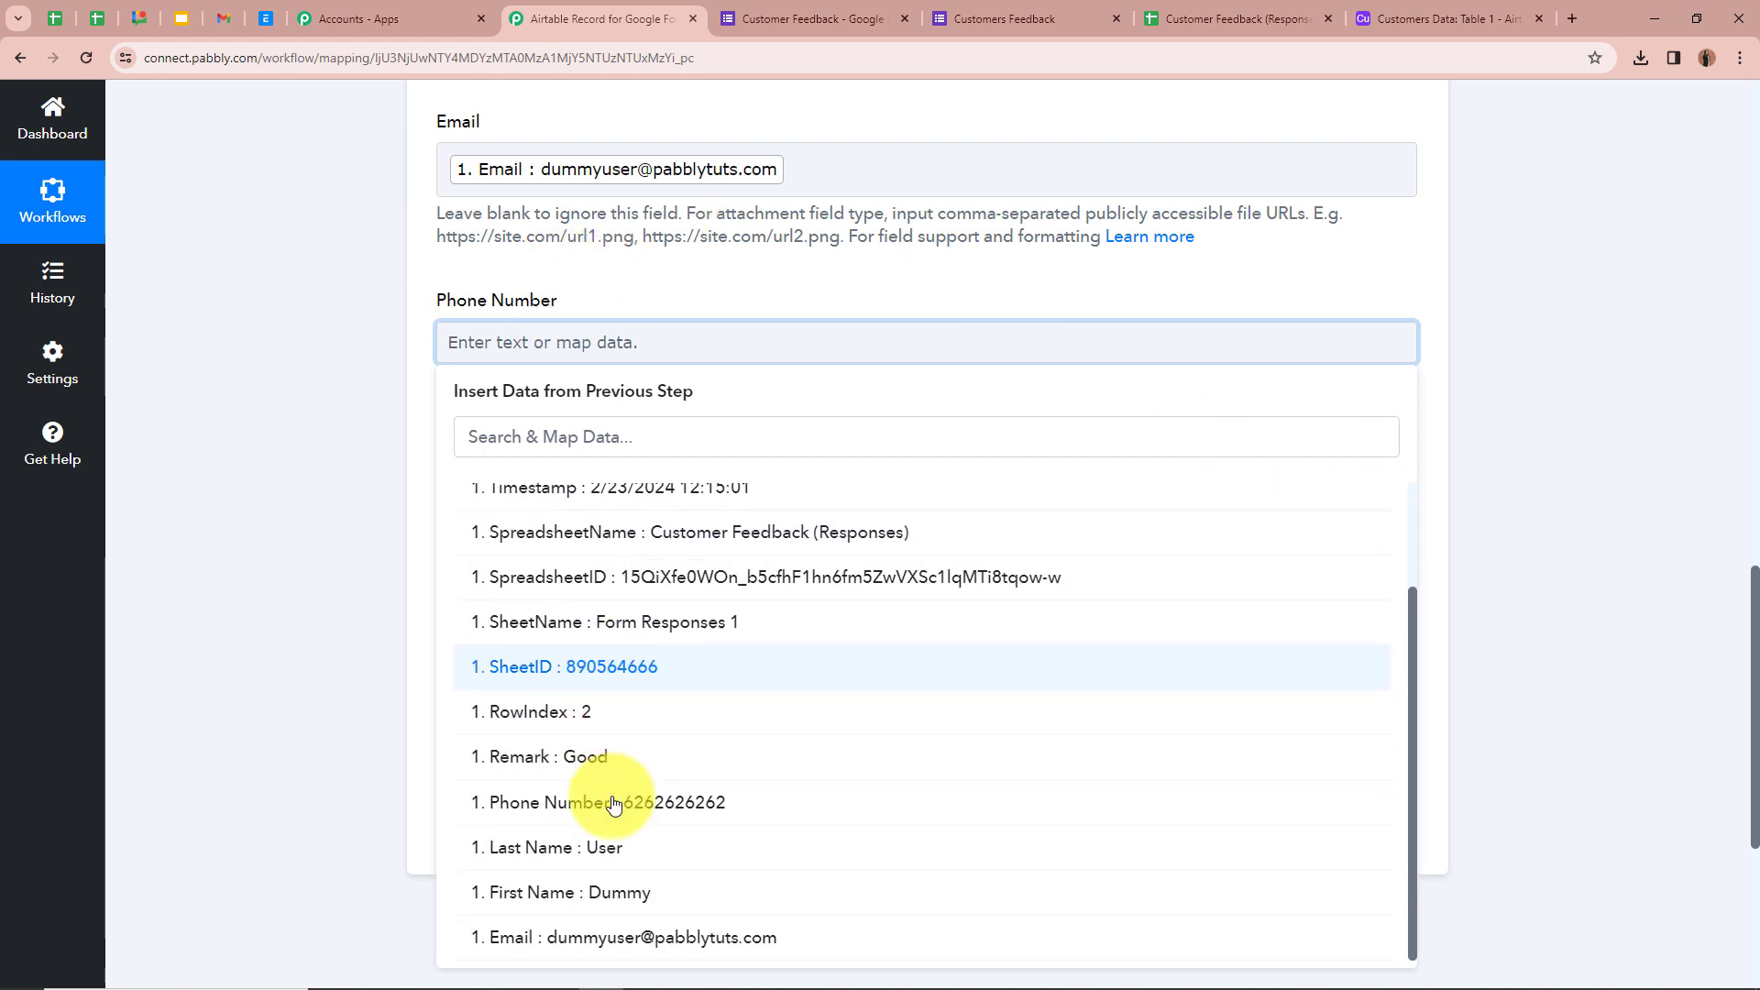
pyautogui.click(578, 803)
pyautogui.click(375, 568)
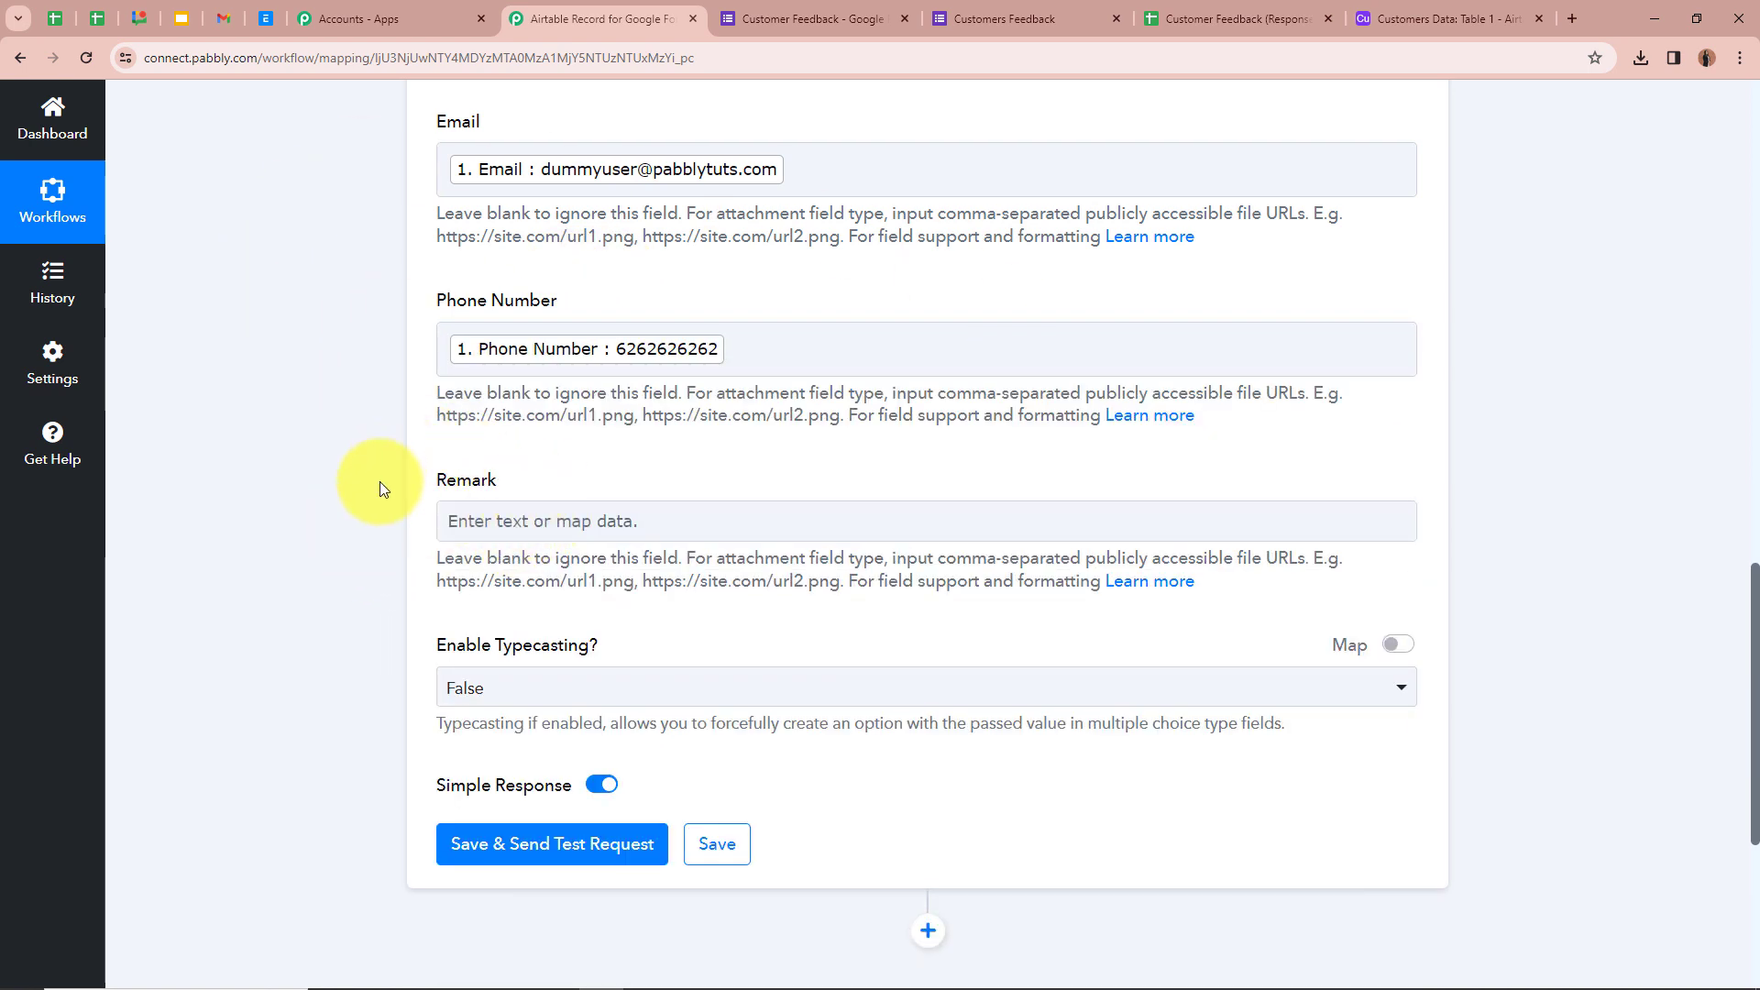
# - Map the Remark field to the form's 'Remark : Good' answer
pyautogui.click(476, 523)
pyautogui.click(1380, 697)
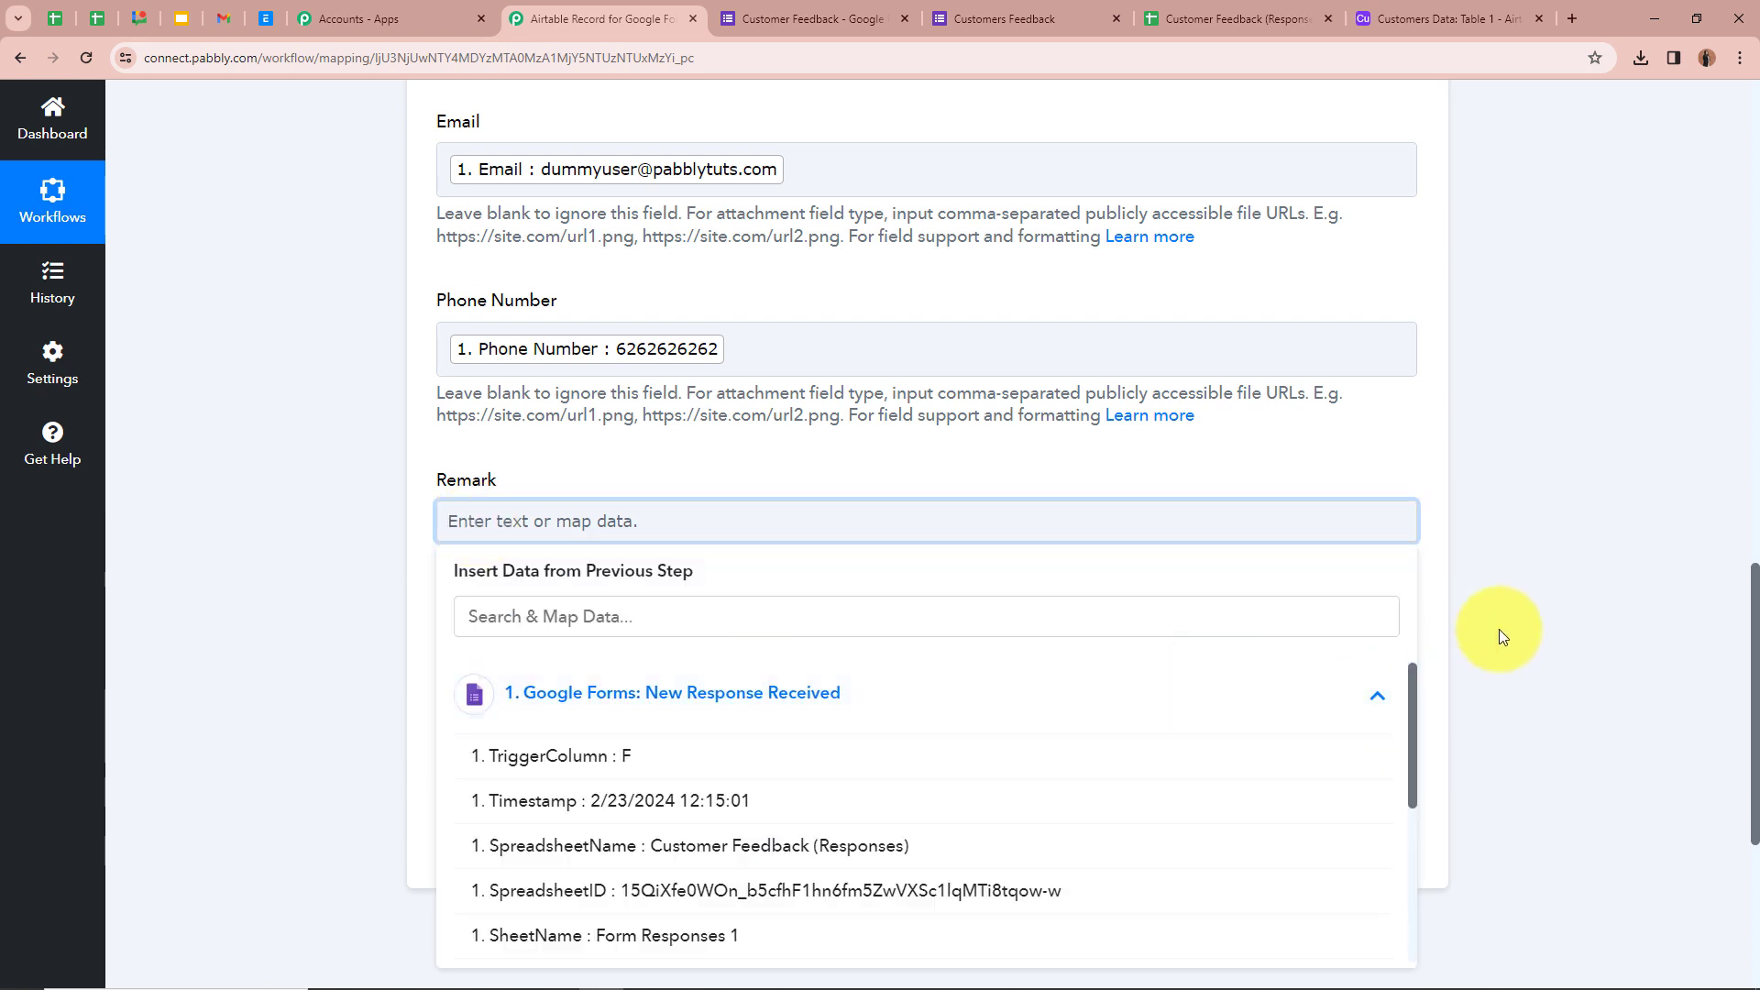
pyautogui.scroll(-4, 1504, 638)
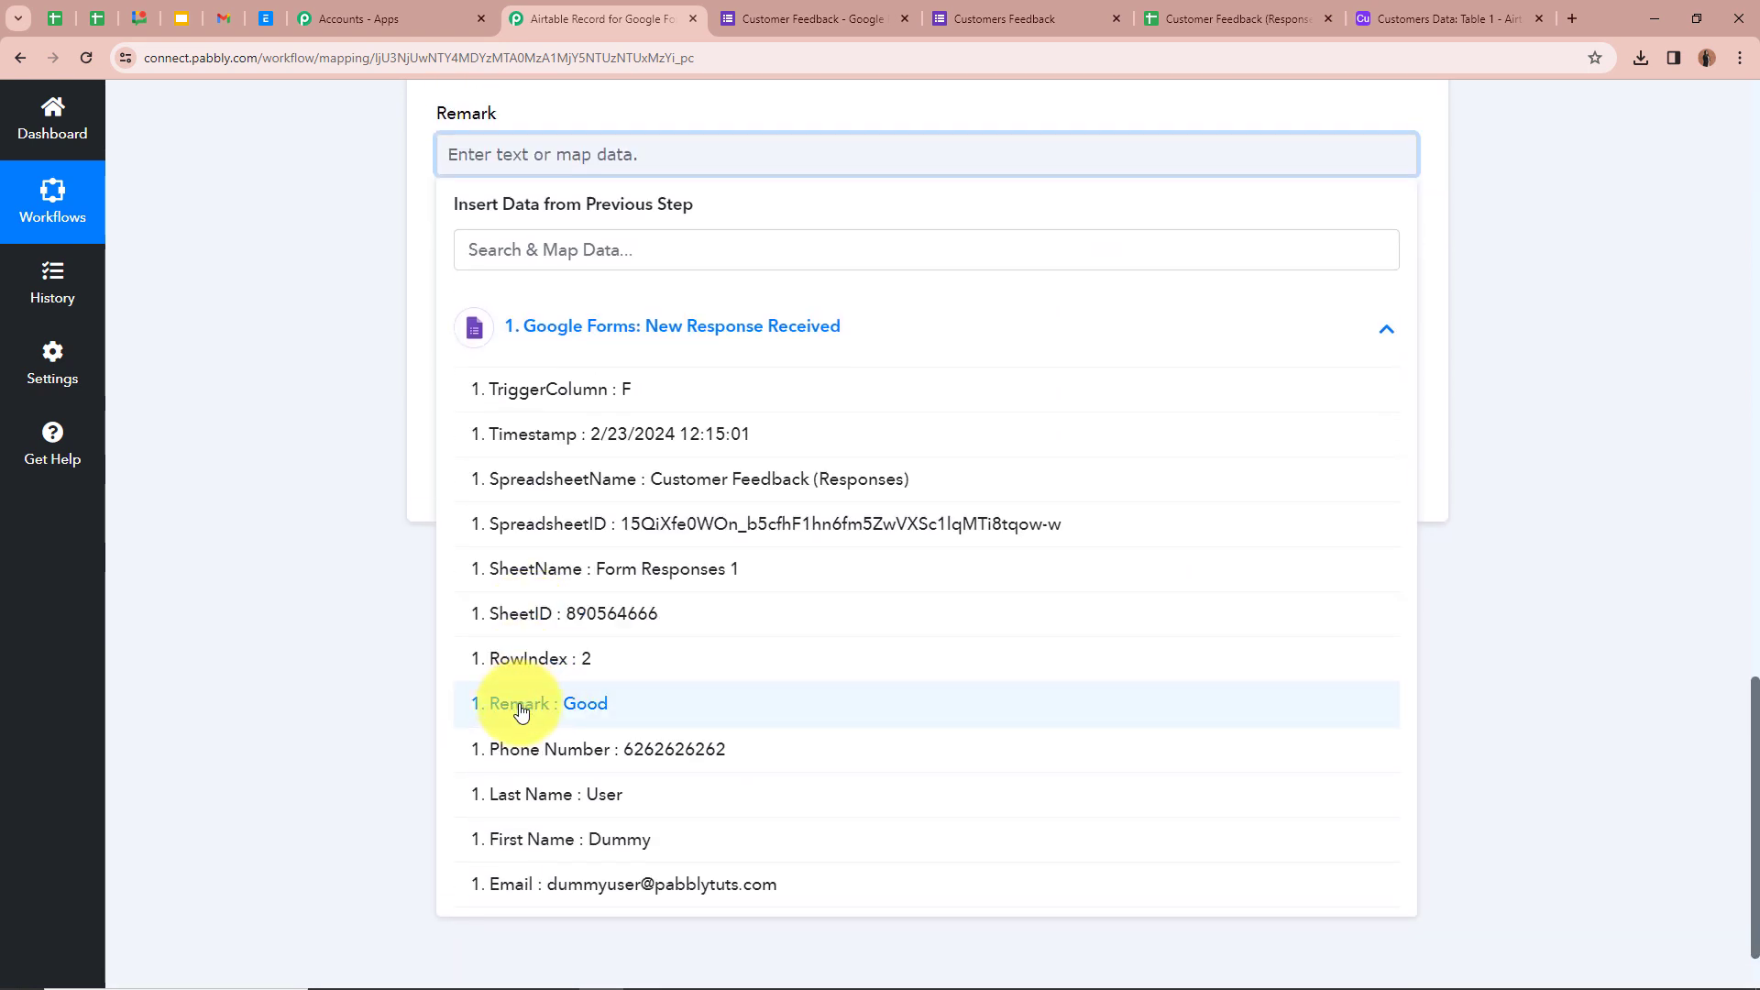
pyautogui.click(521, 711)
pyautogui.click(354, 481)
# - Set Enable Typecasting to False
pyautogui.scroll(1, 354, 480)
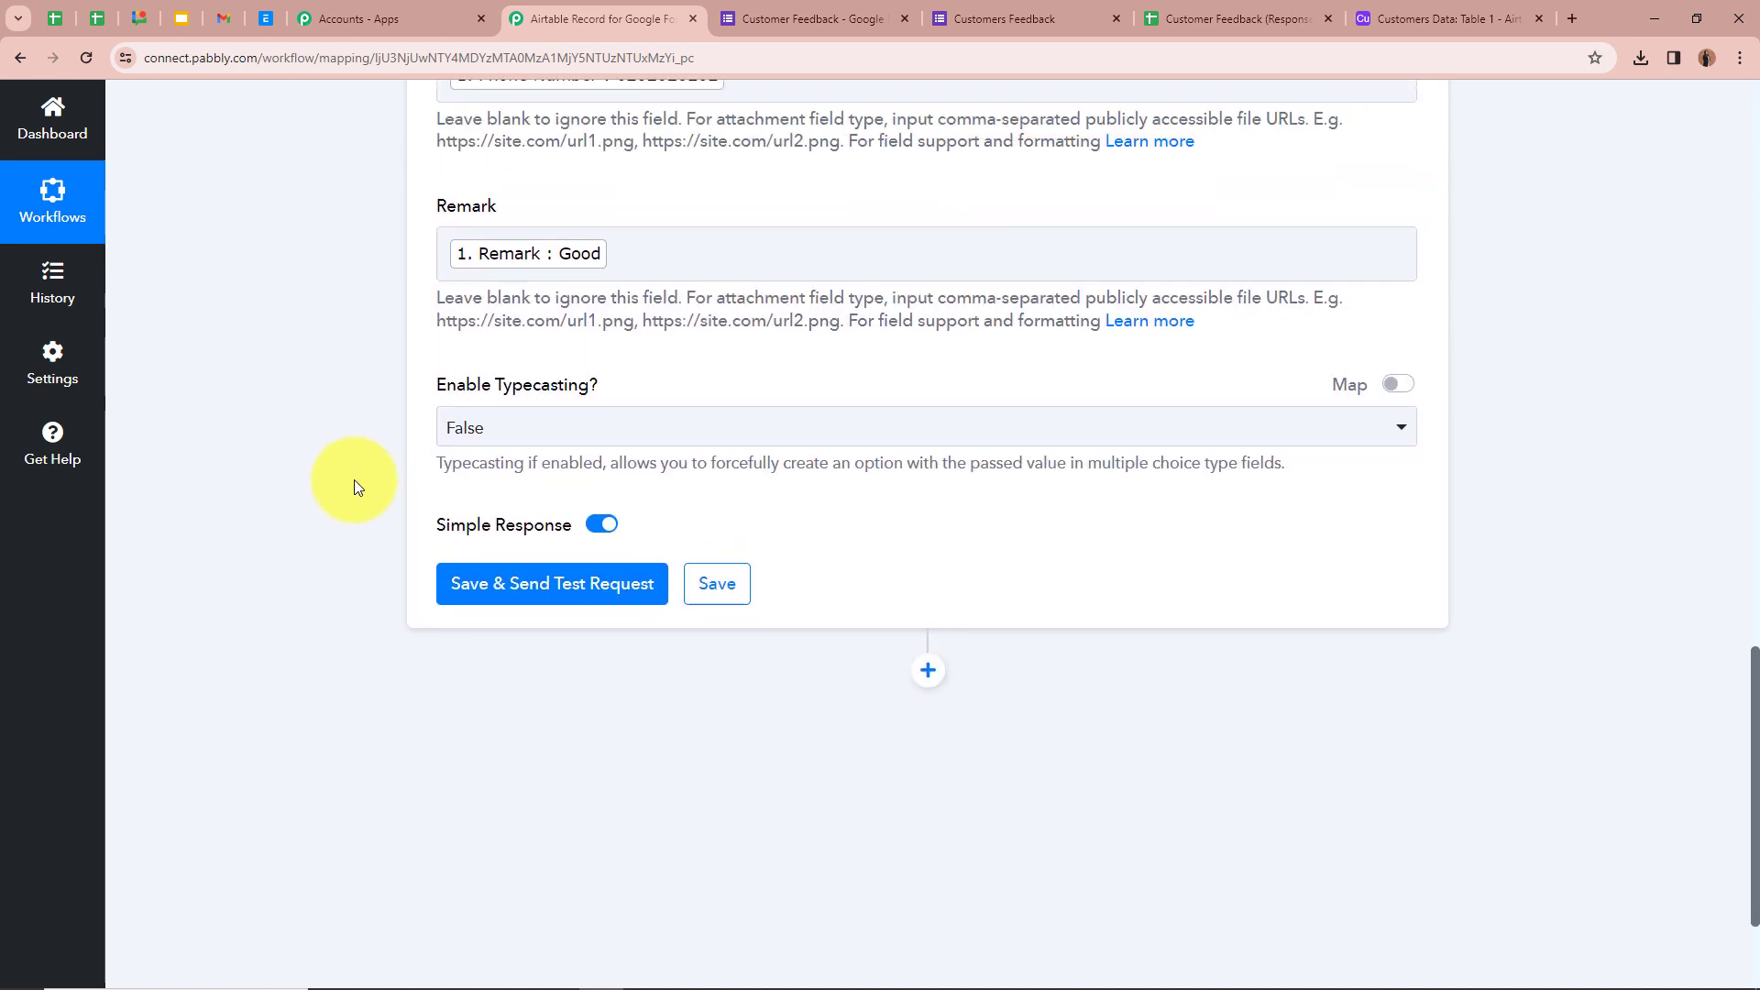
pyautogui.scroll(5, 354, 481)
pyautogui.scroll(4, 587, 368)
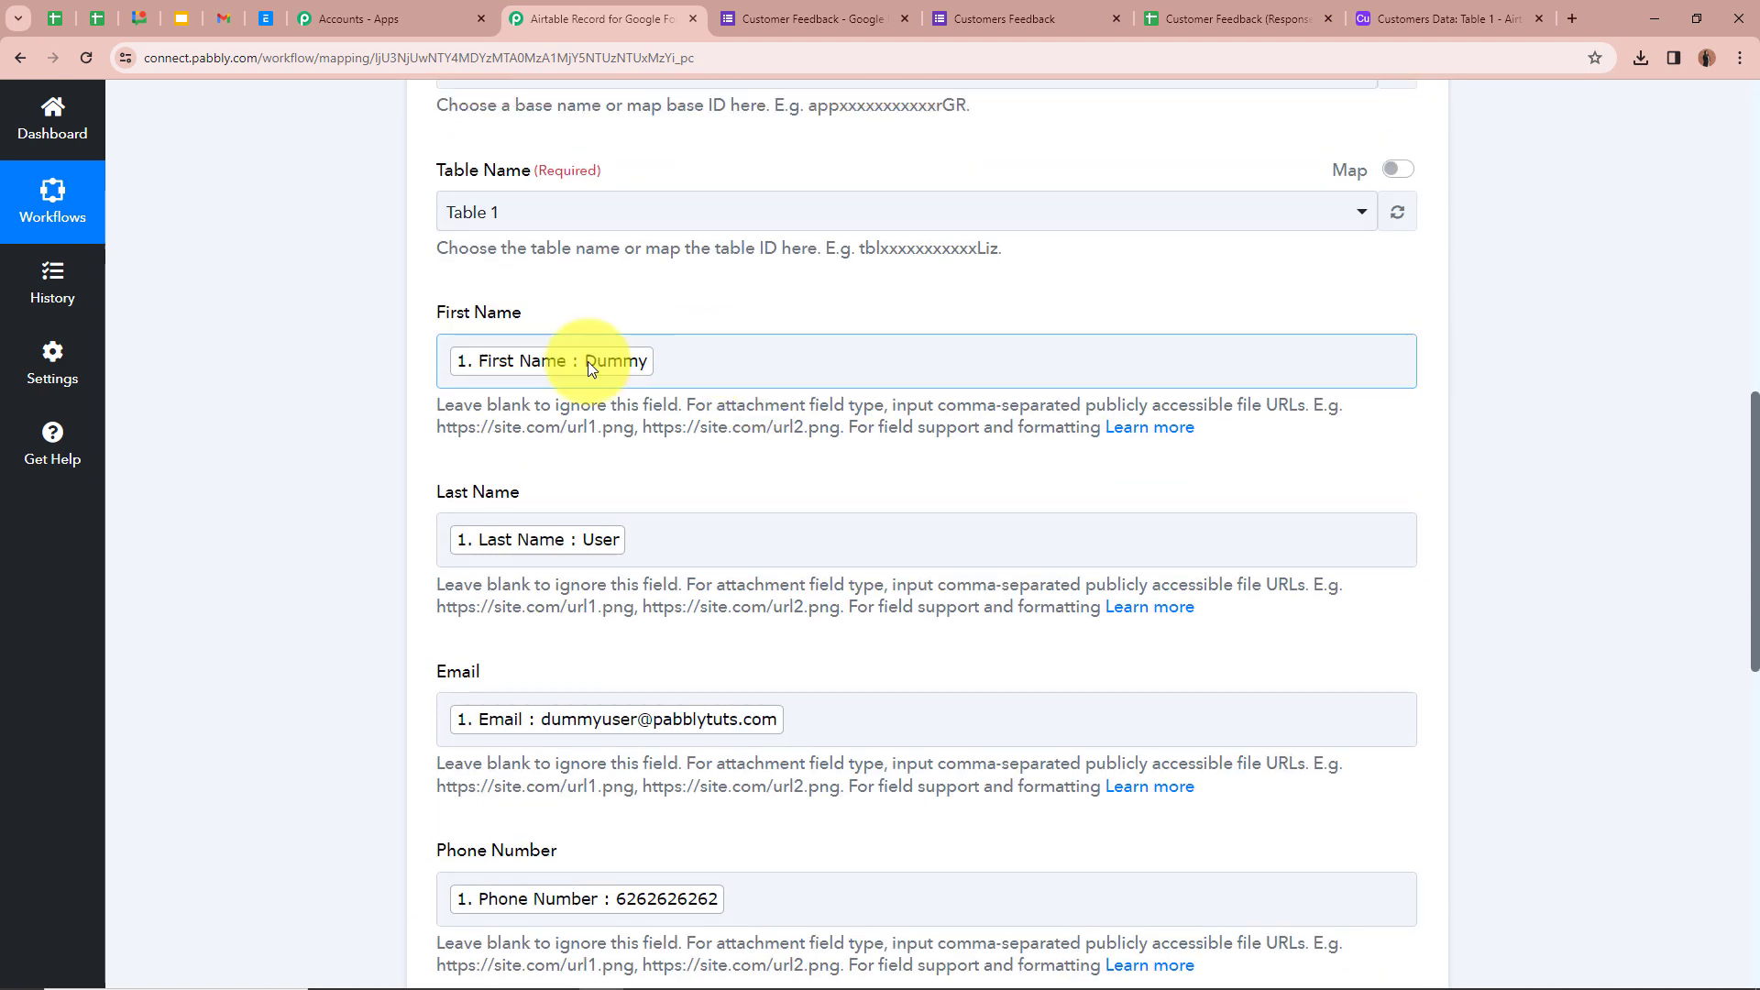
pyautogui.scroll(5, 421, 569)
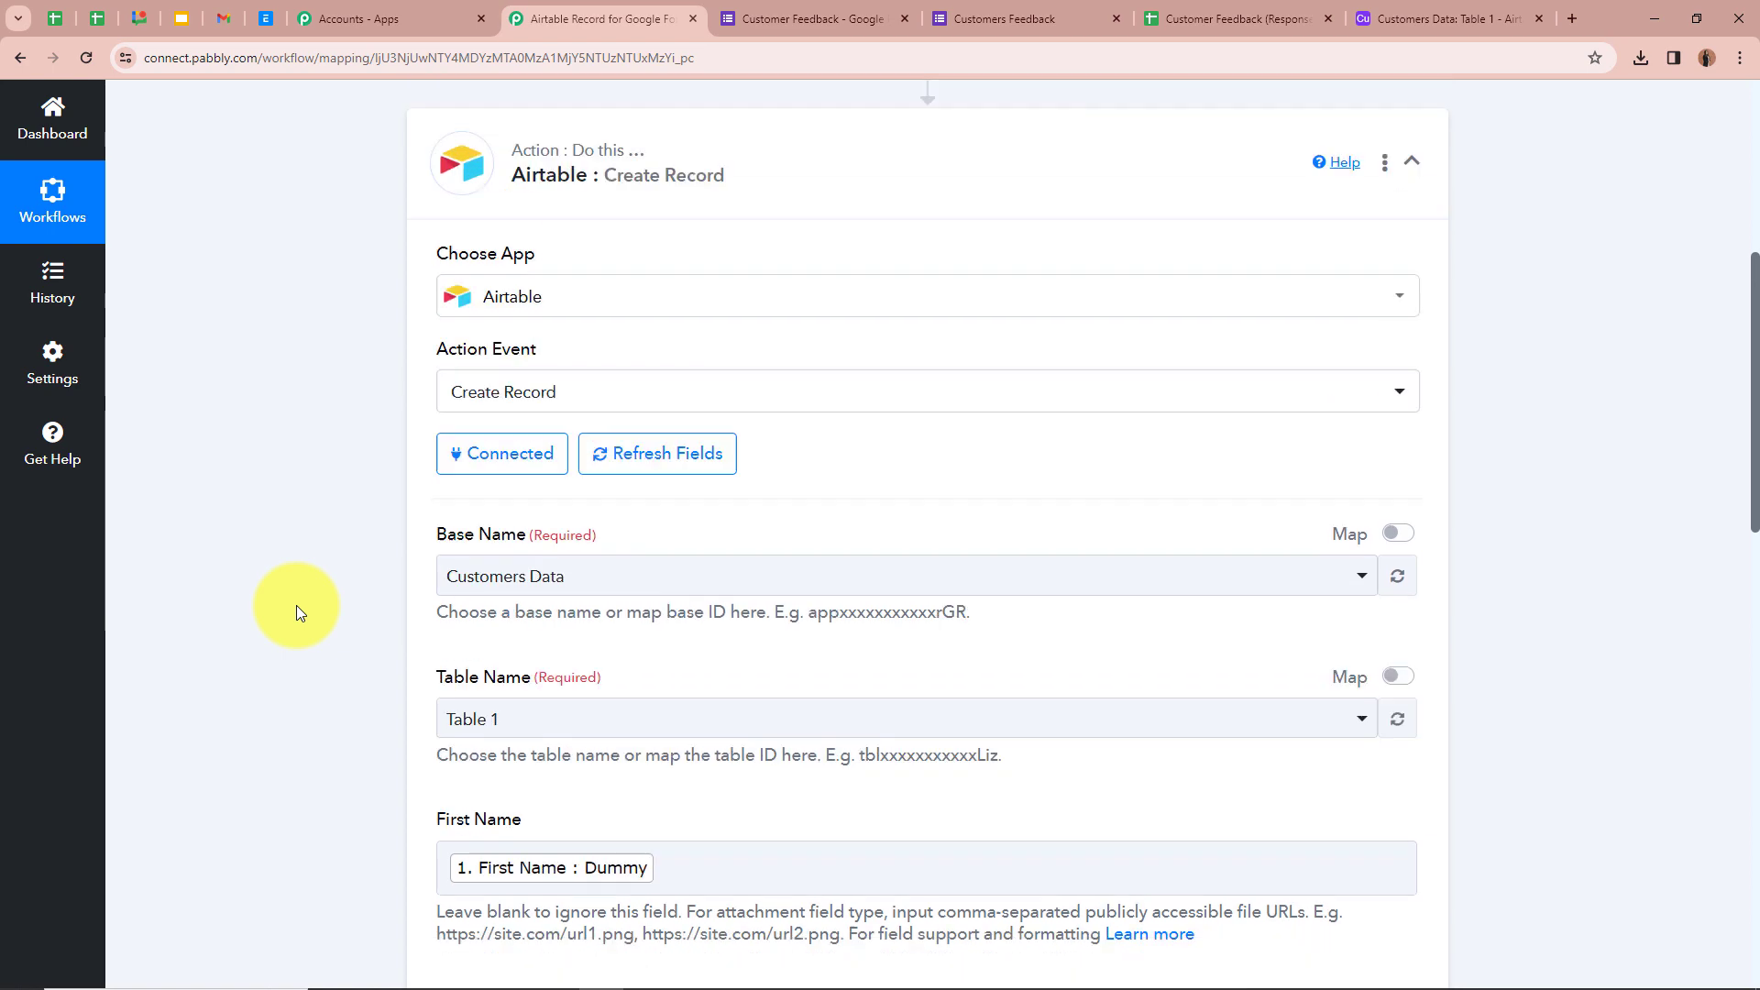
pyautogui.scroll(6, 296, 605)
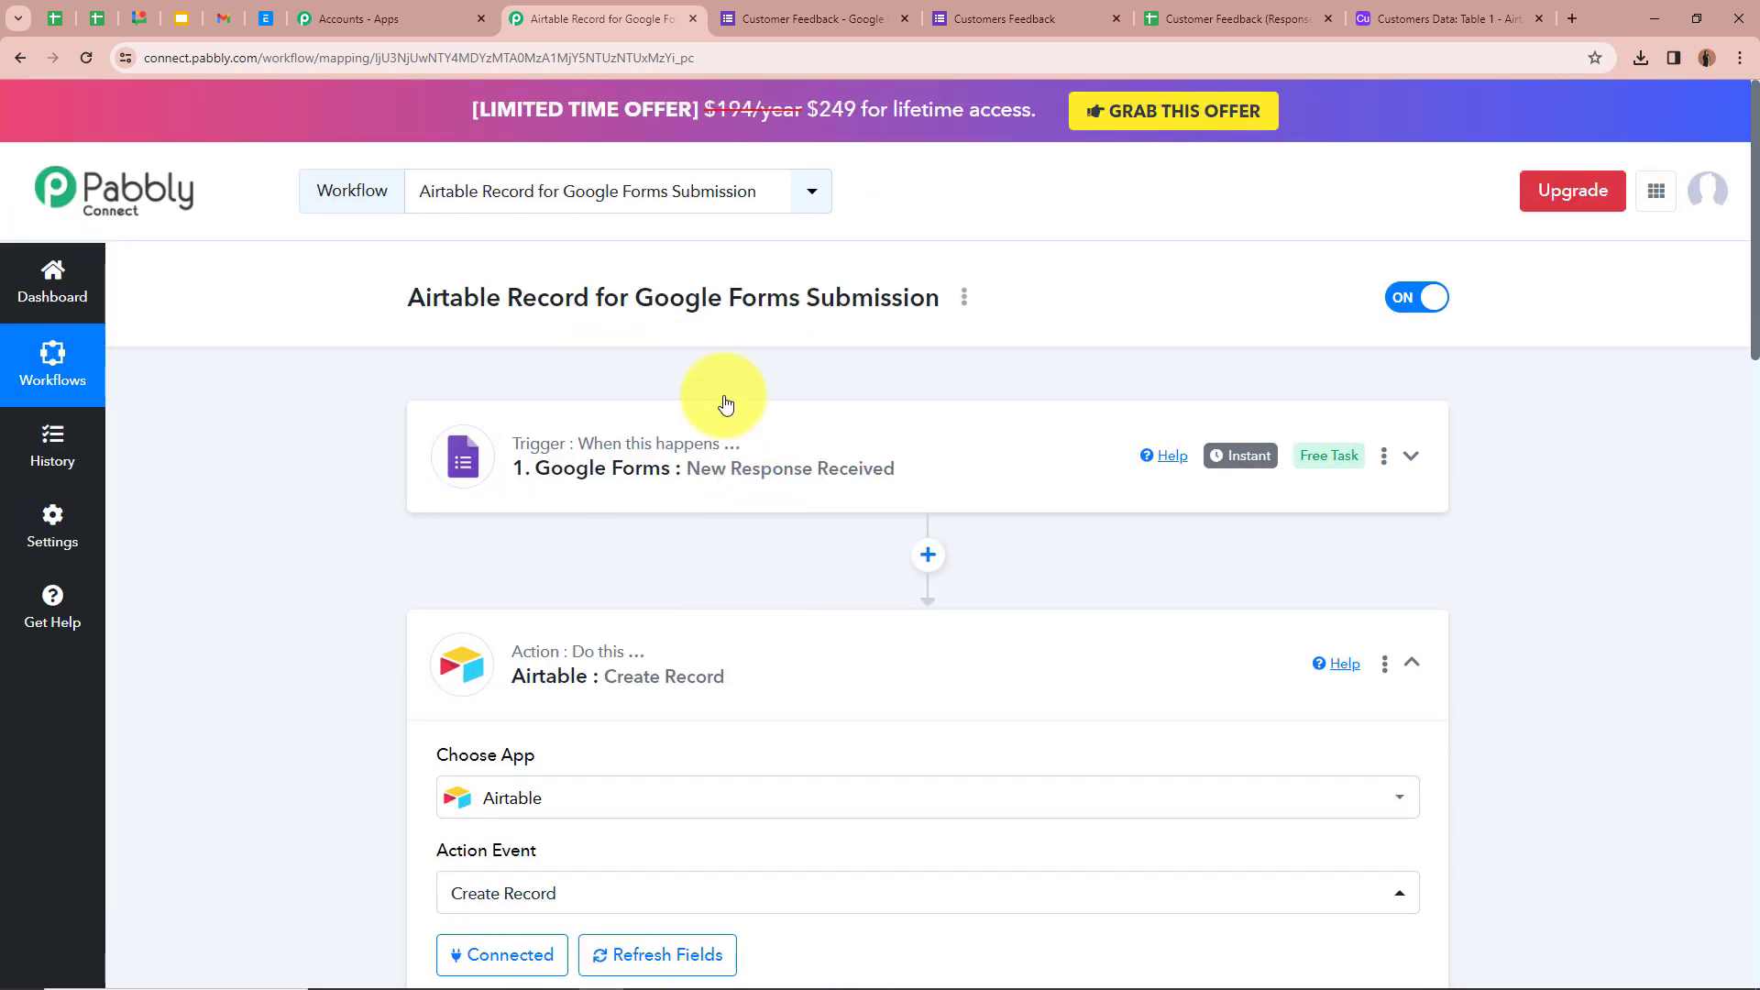
pyautogui.scroll(-15, 314, 544)
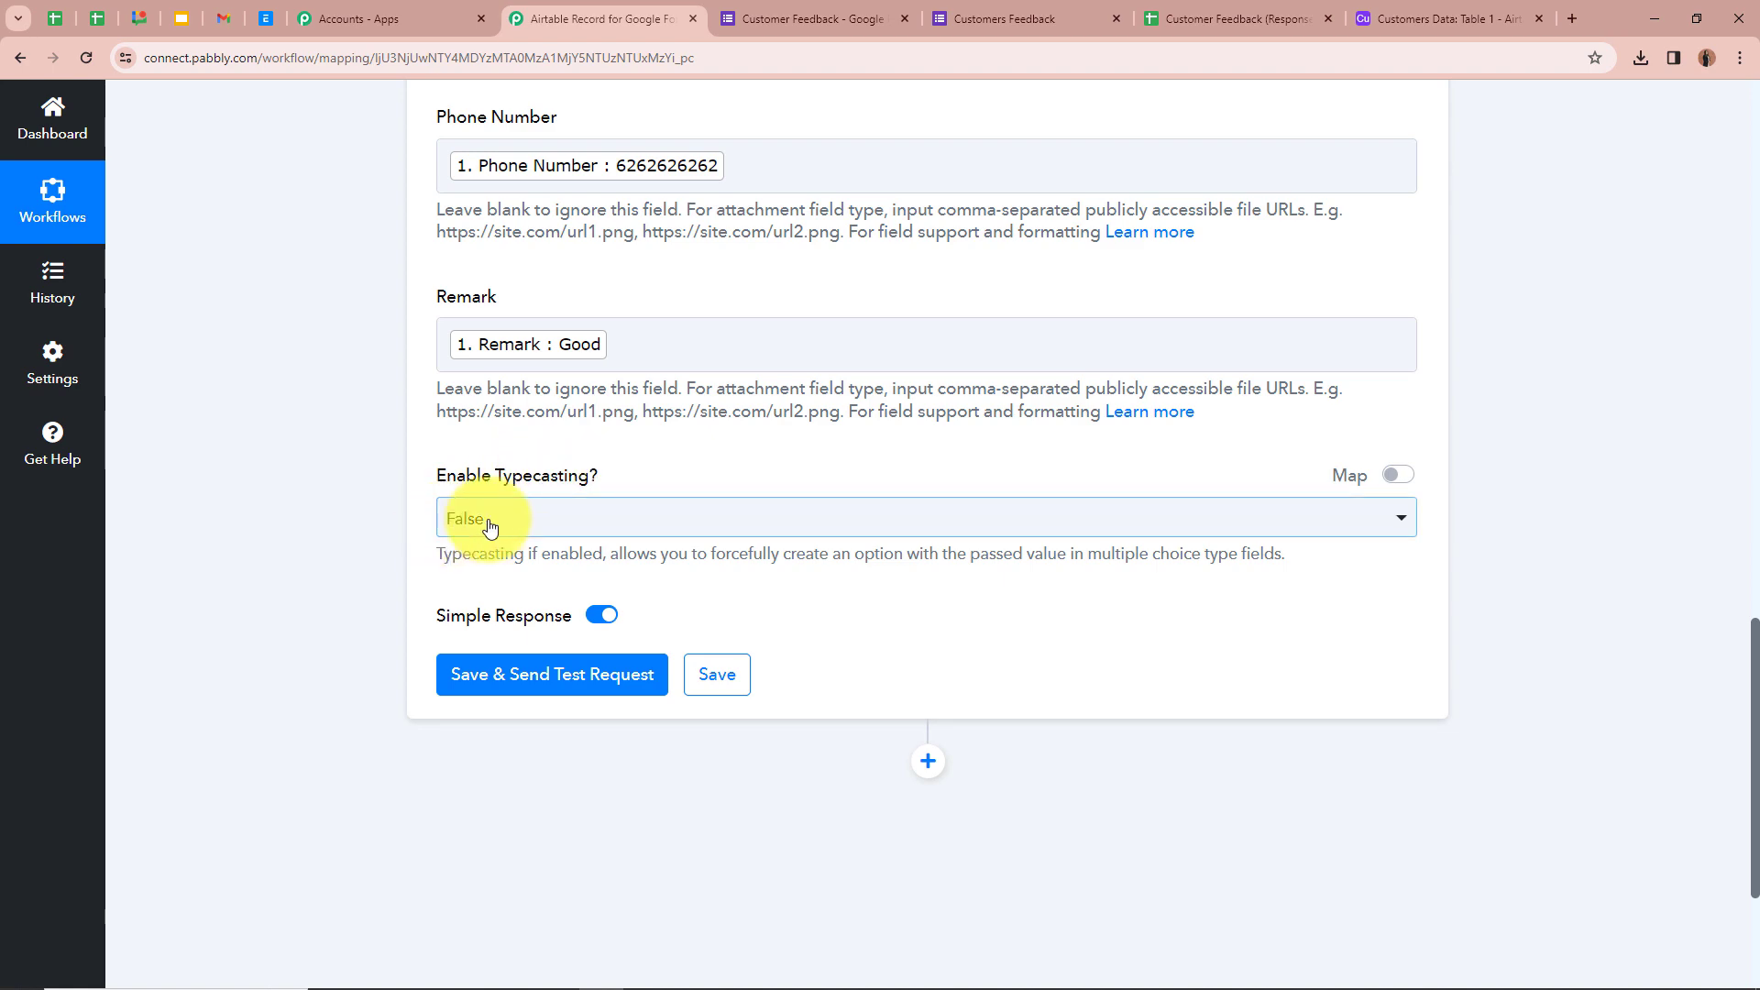
pyautogui.click(491, 529)
pyautogui.click(511, 623)
pyautogui.scroll(-1, 479, 530)
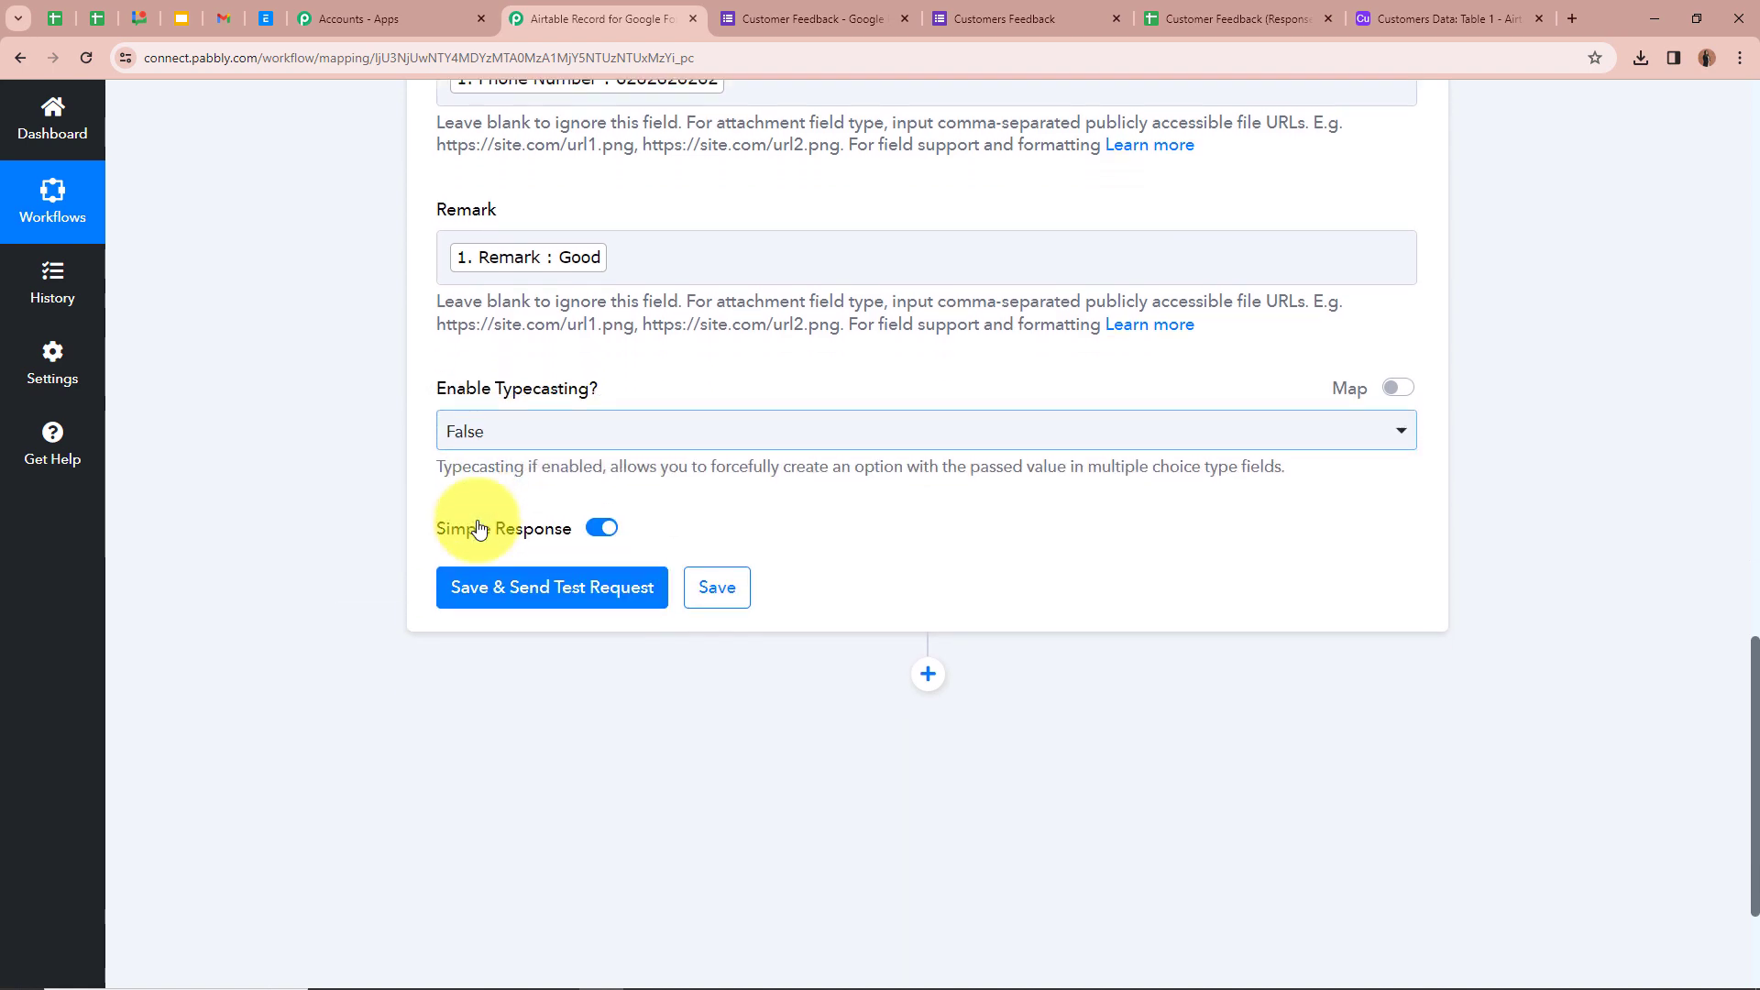
pyautogui.scroll(10, 493, 503)
pyautogui.scroll(3, 765, 525)
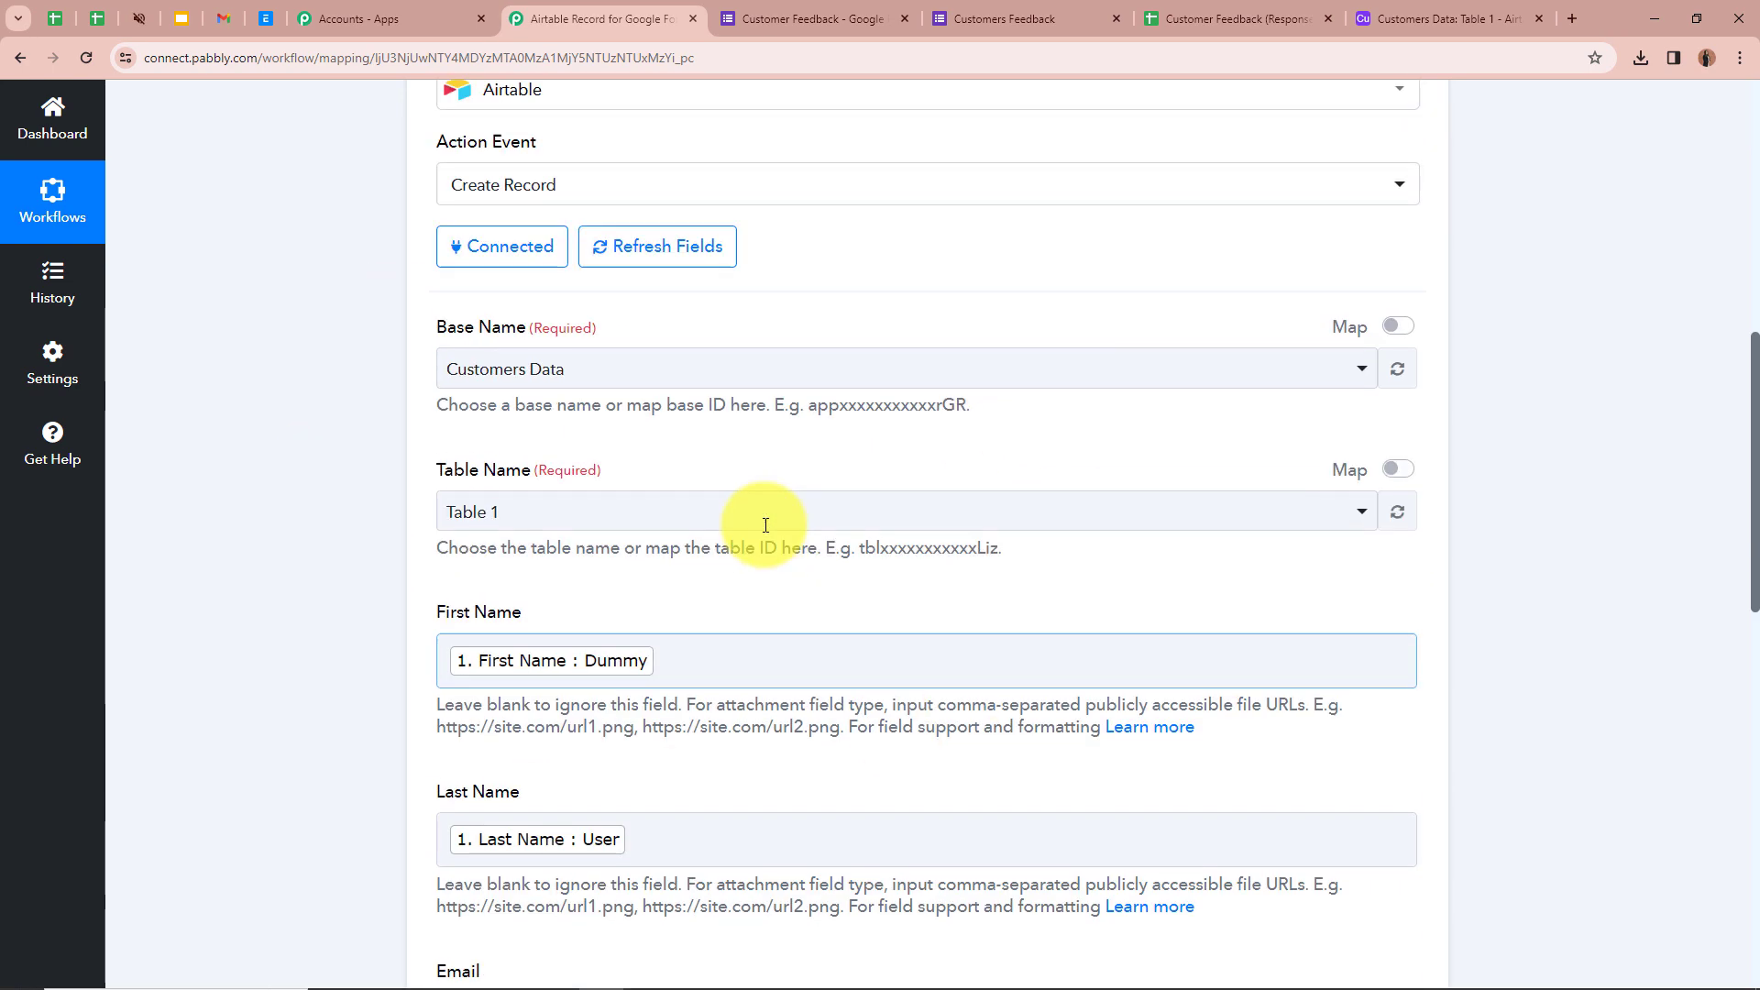
pyautogui.scroll(-13, 761, 527)
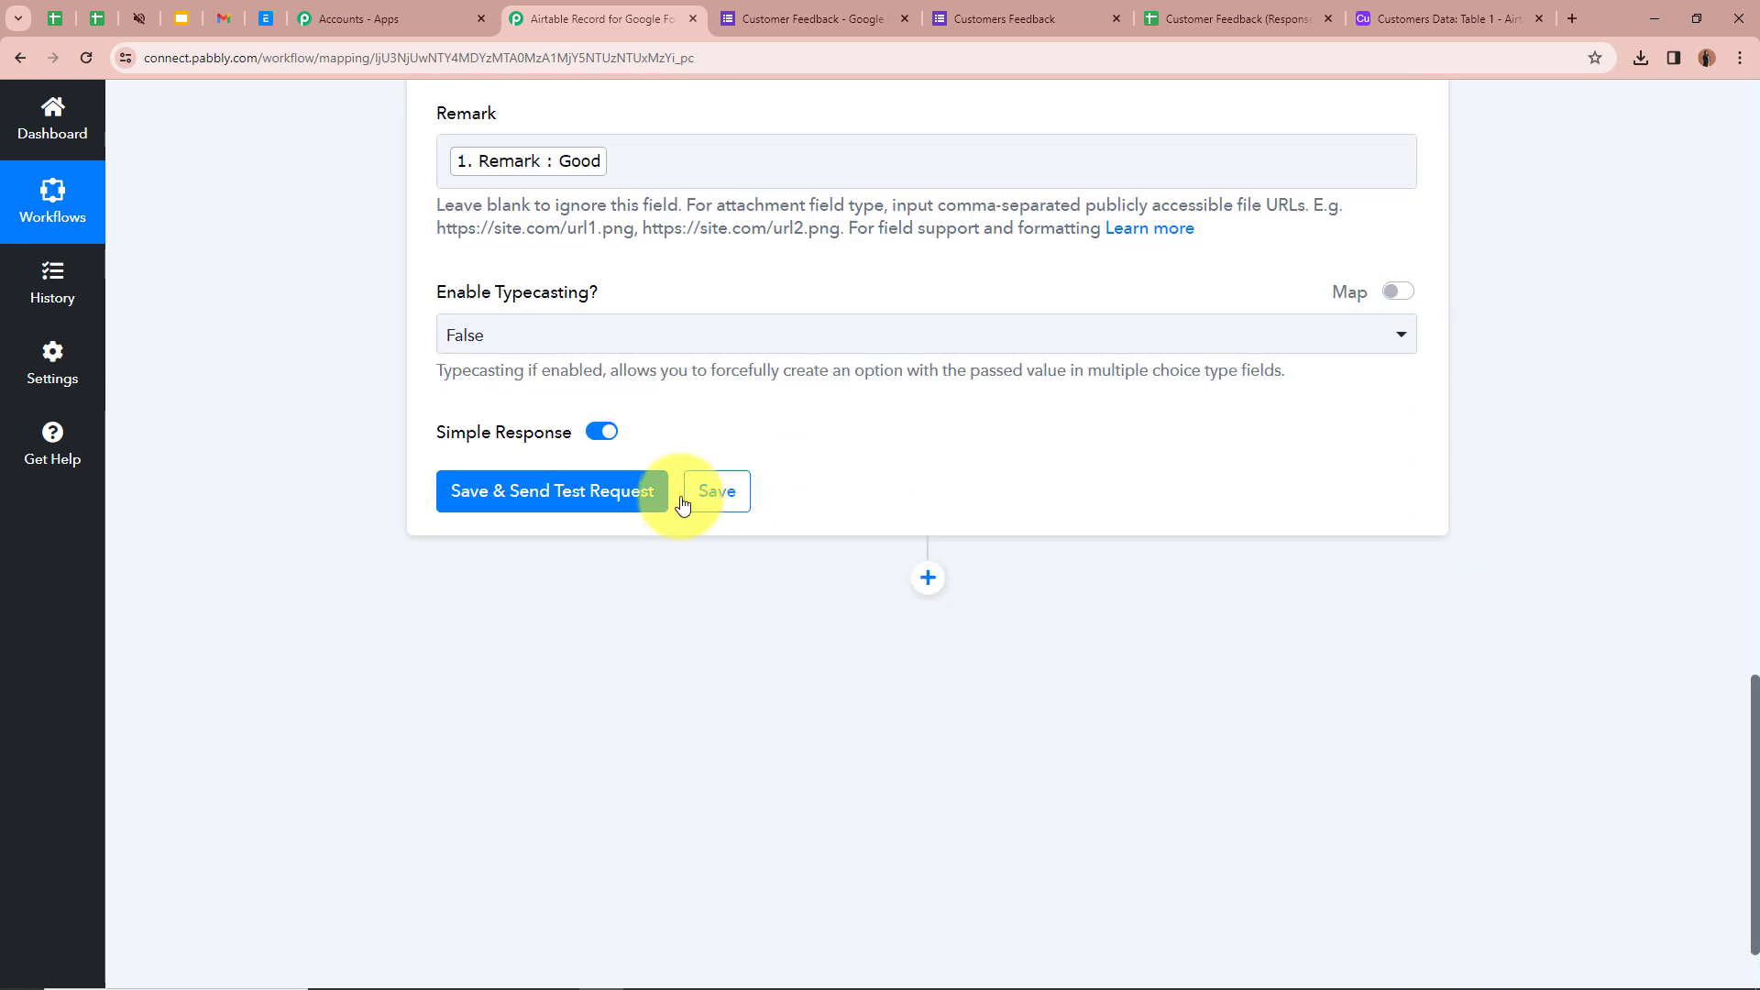
# - Save the Airtable action and send a test request, then review the returned record values
pyautogui.click(602, 498)
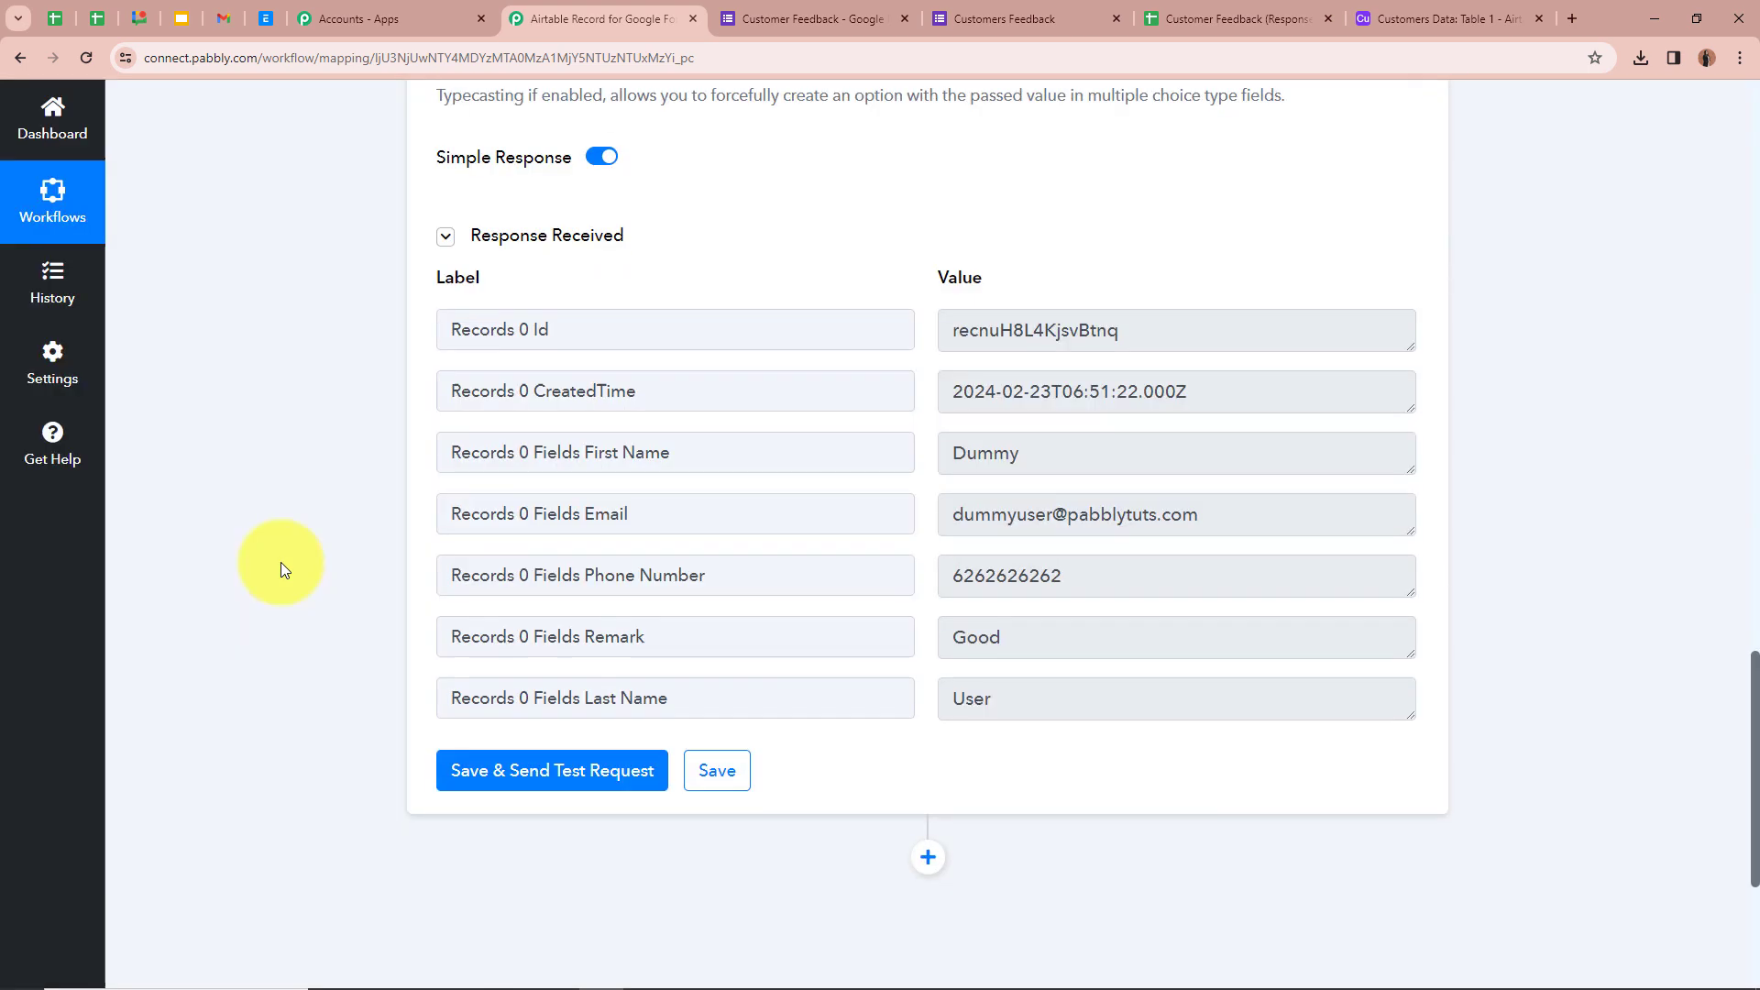
pyautogui.scroll(-3, 281, 563)
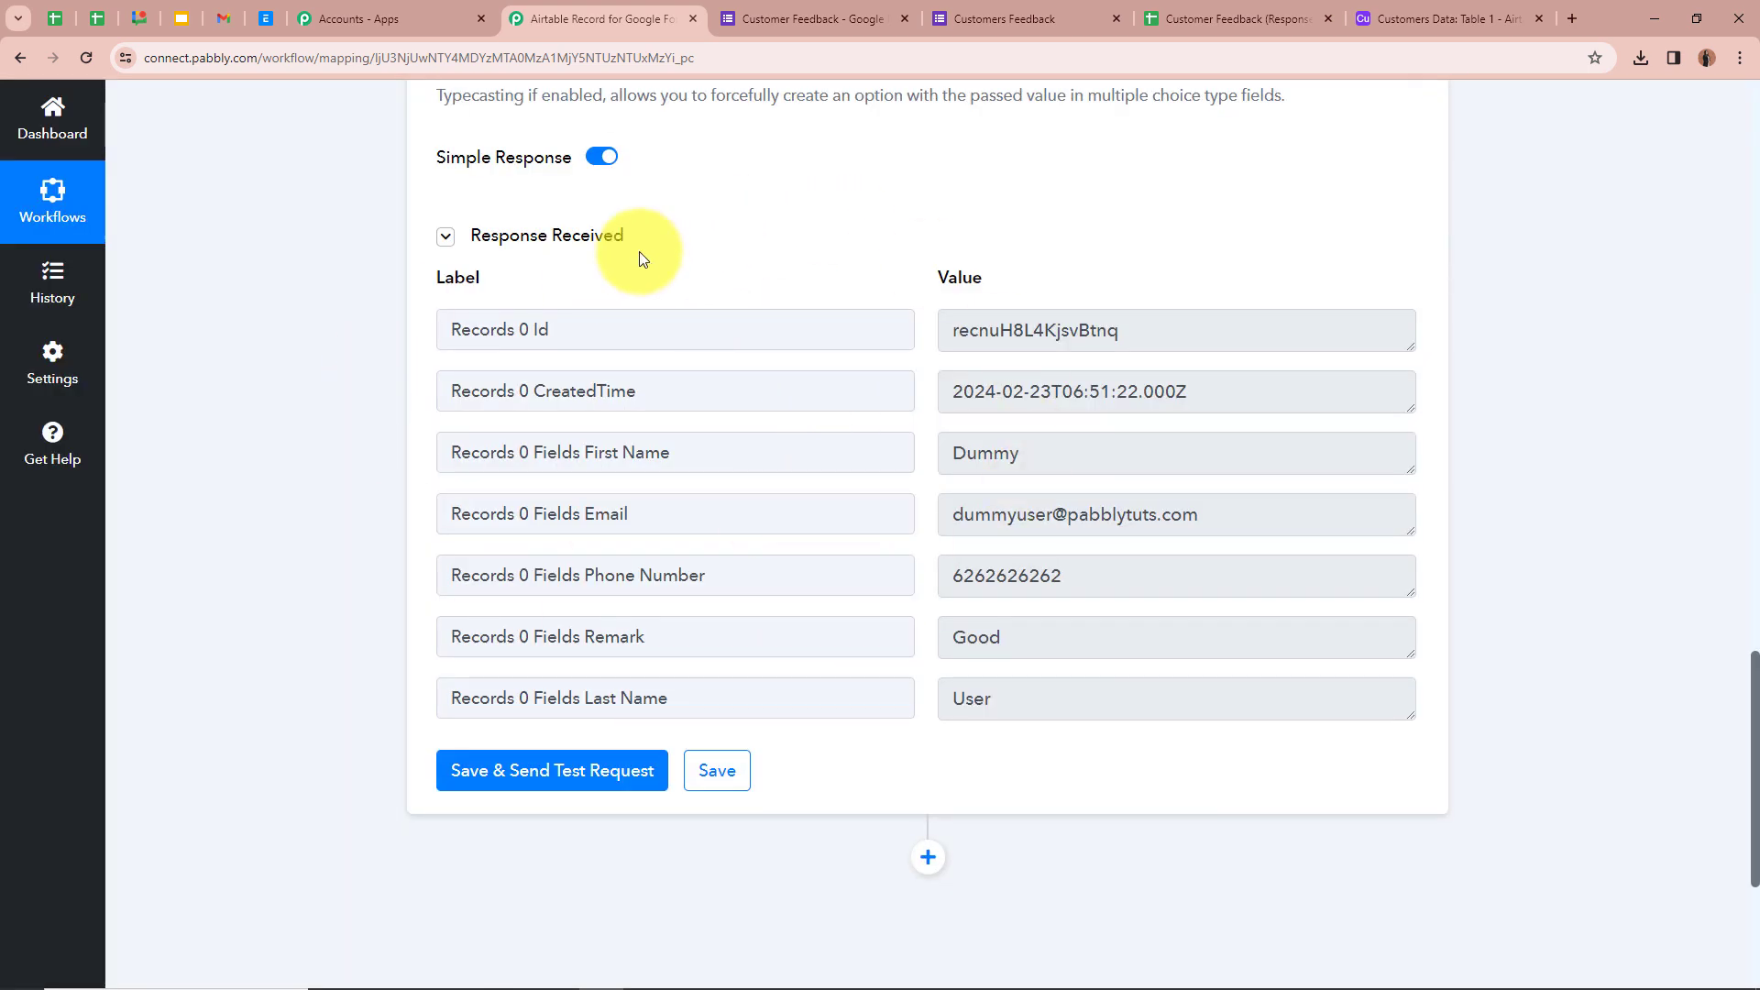
pyautogui.scroll(-1, 392, 404)
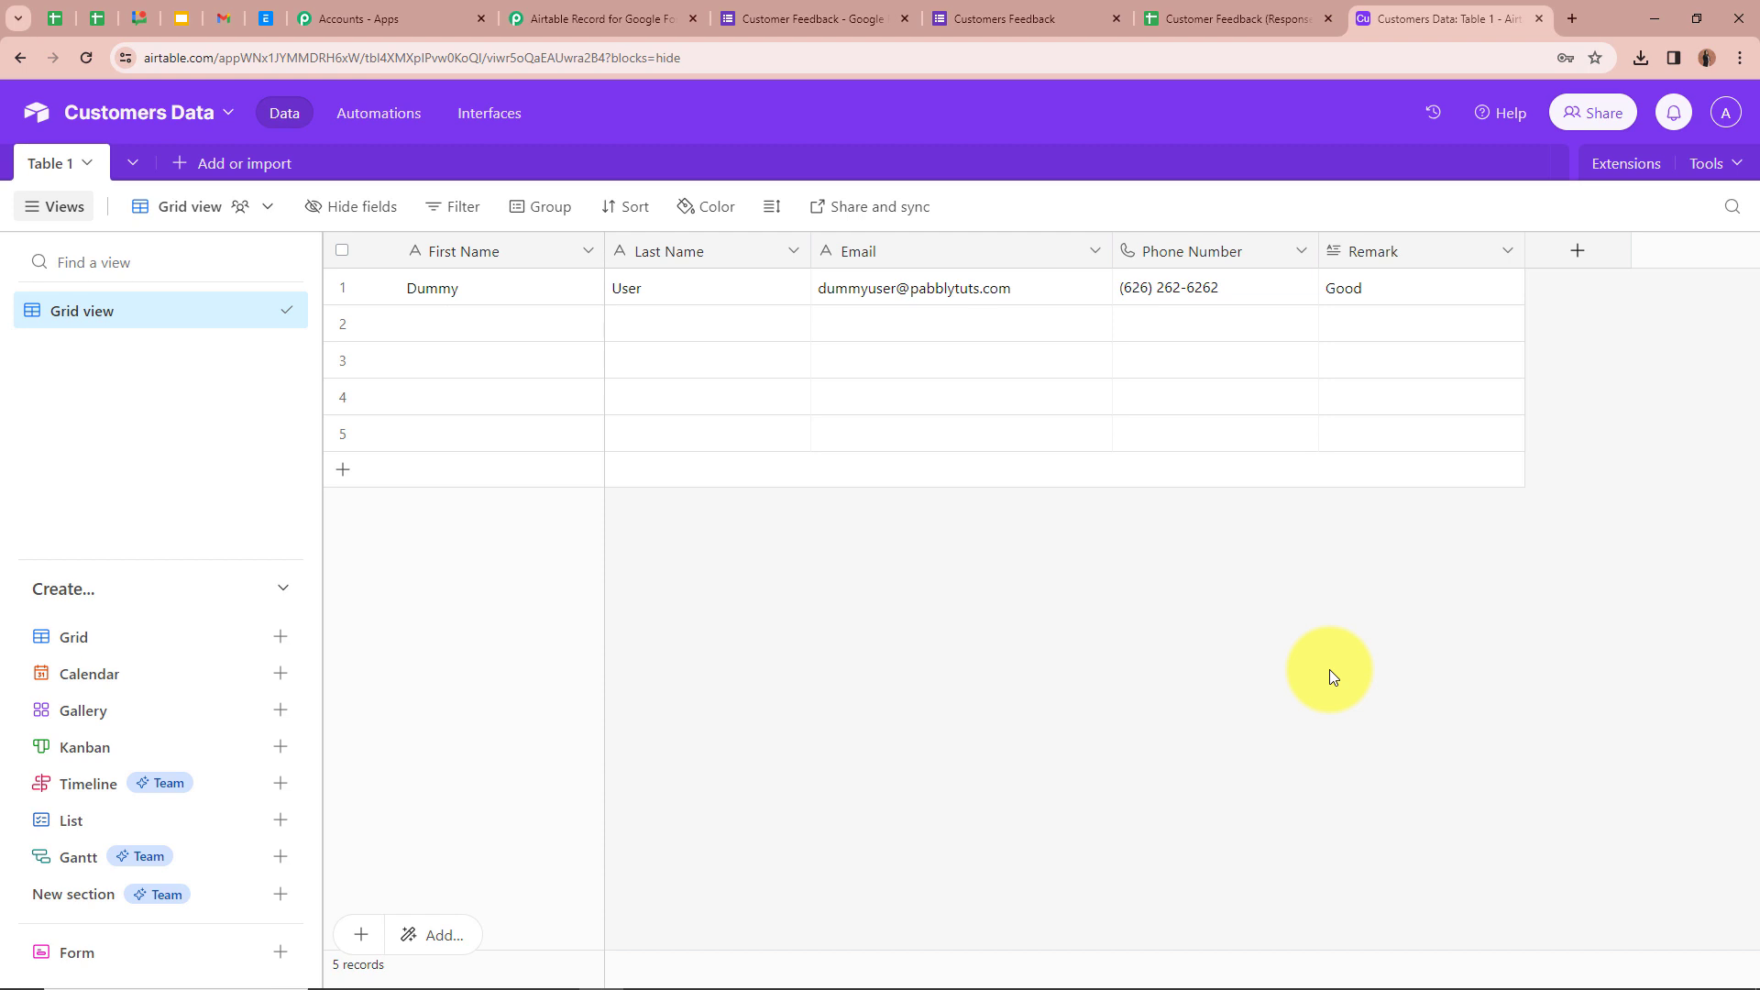
# - Return to the 'Customer Feedback - Google Forms' editor
pyautogui.click(849, 9)
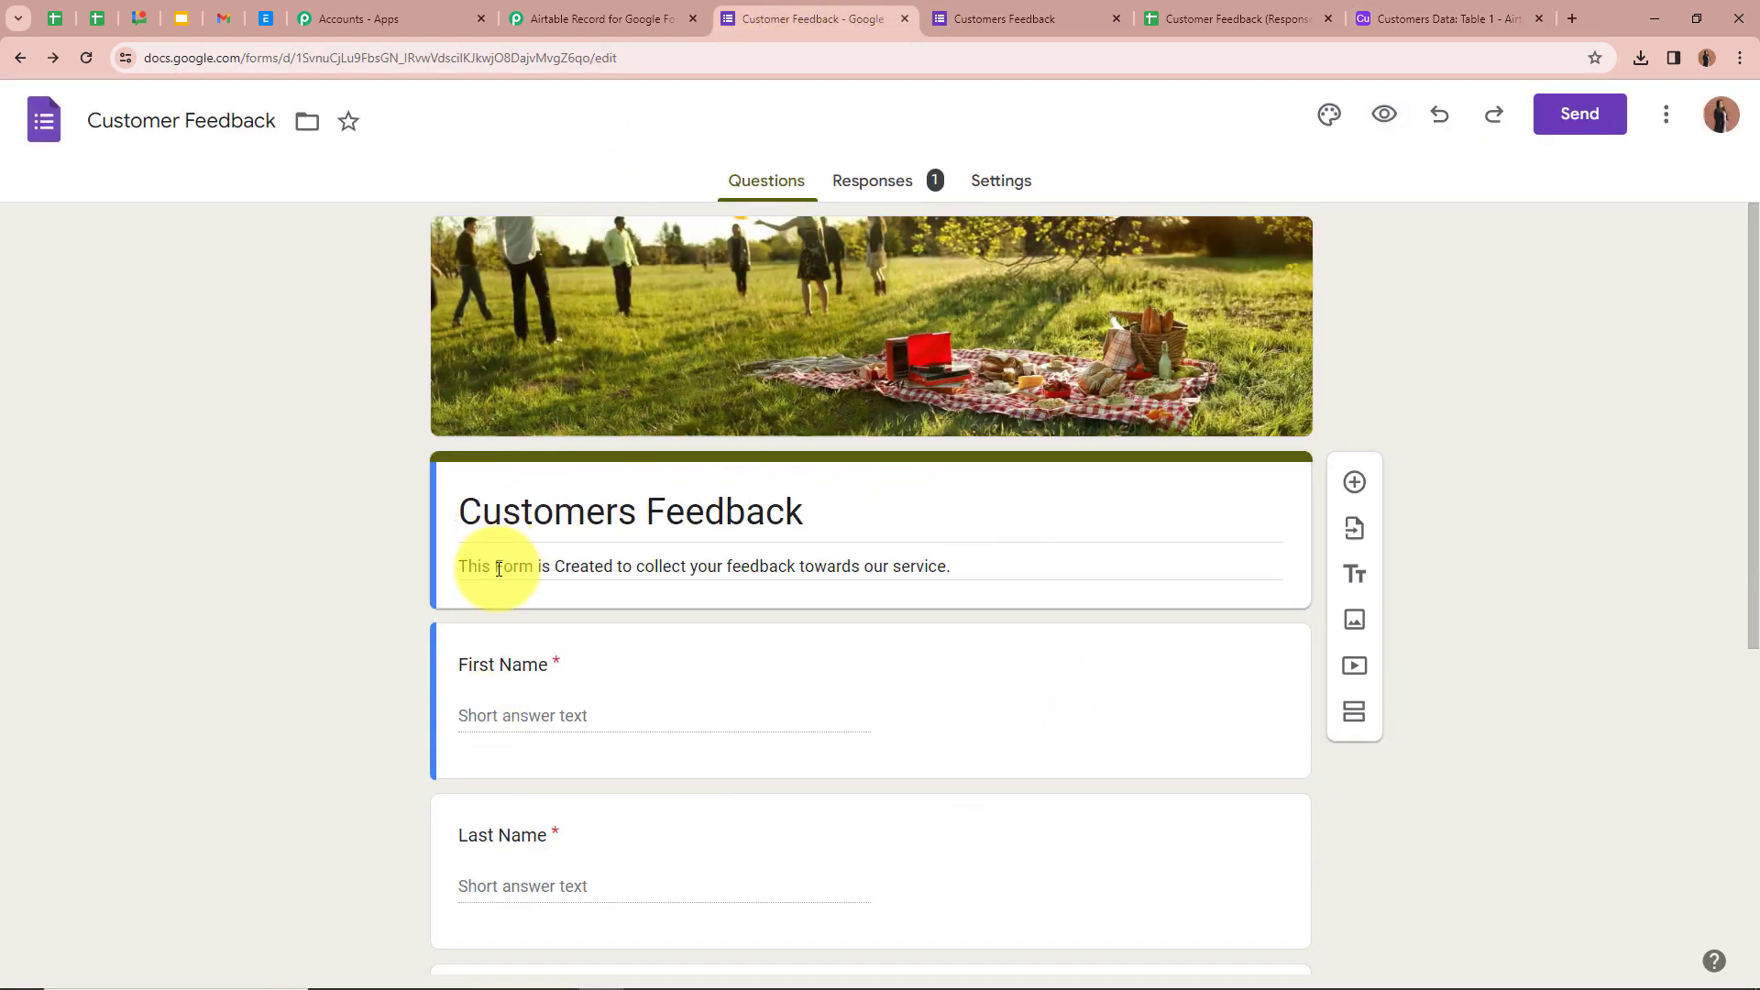
# - Submit a test response with remark Impressive from the form preview, then go to Airtable
pyautogui.click(1384, 116)
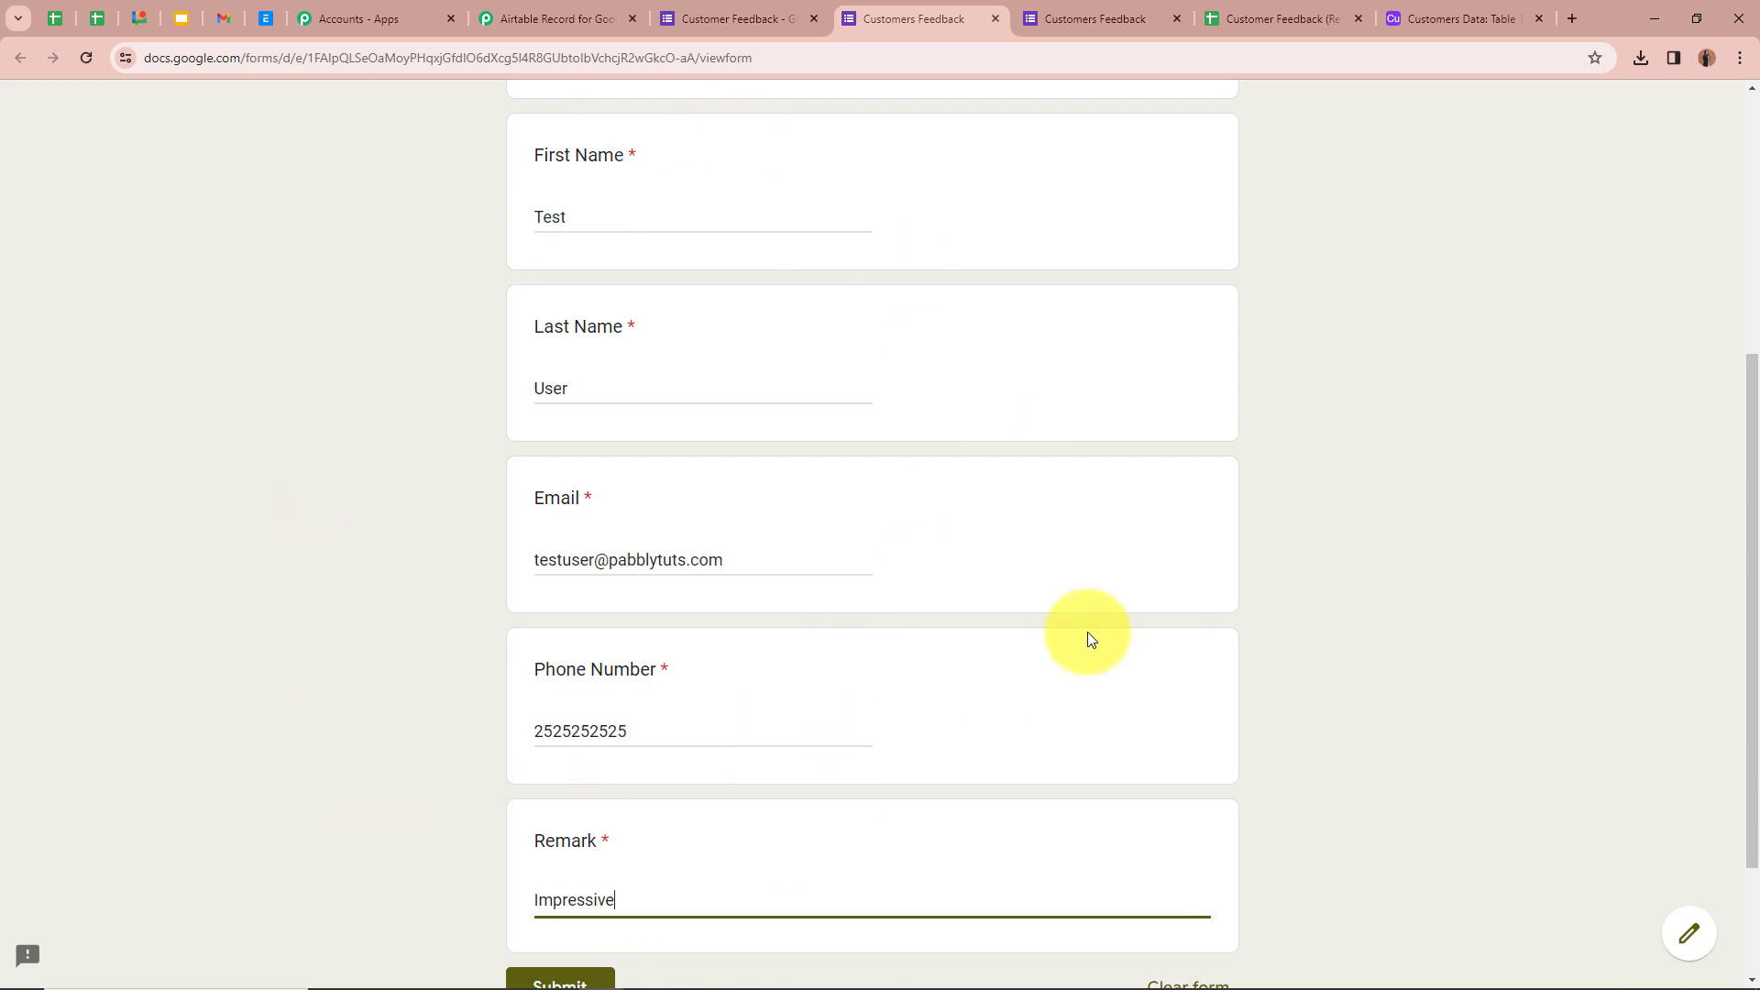
pyautogui.scroll(-2, 422, 273)
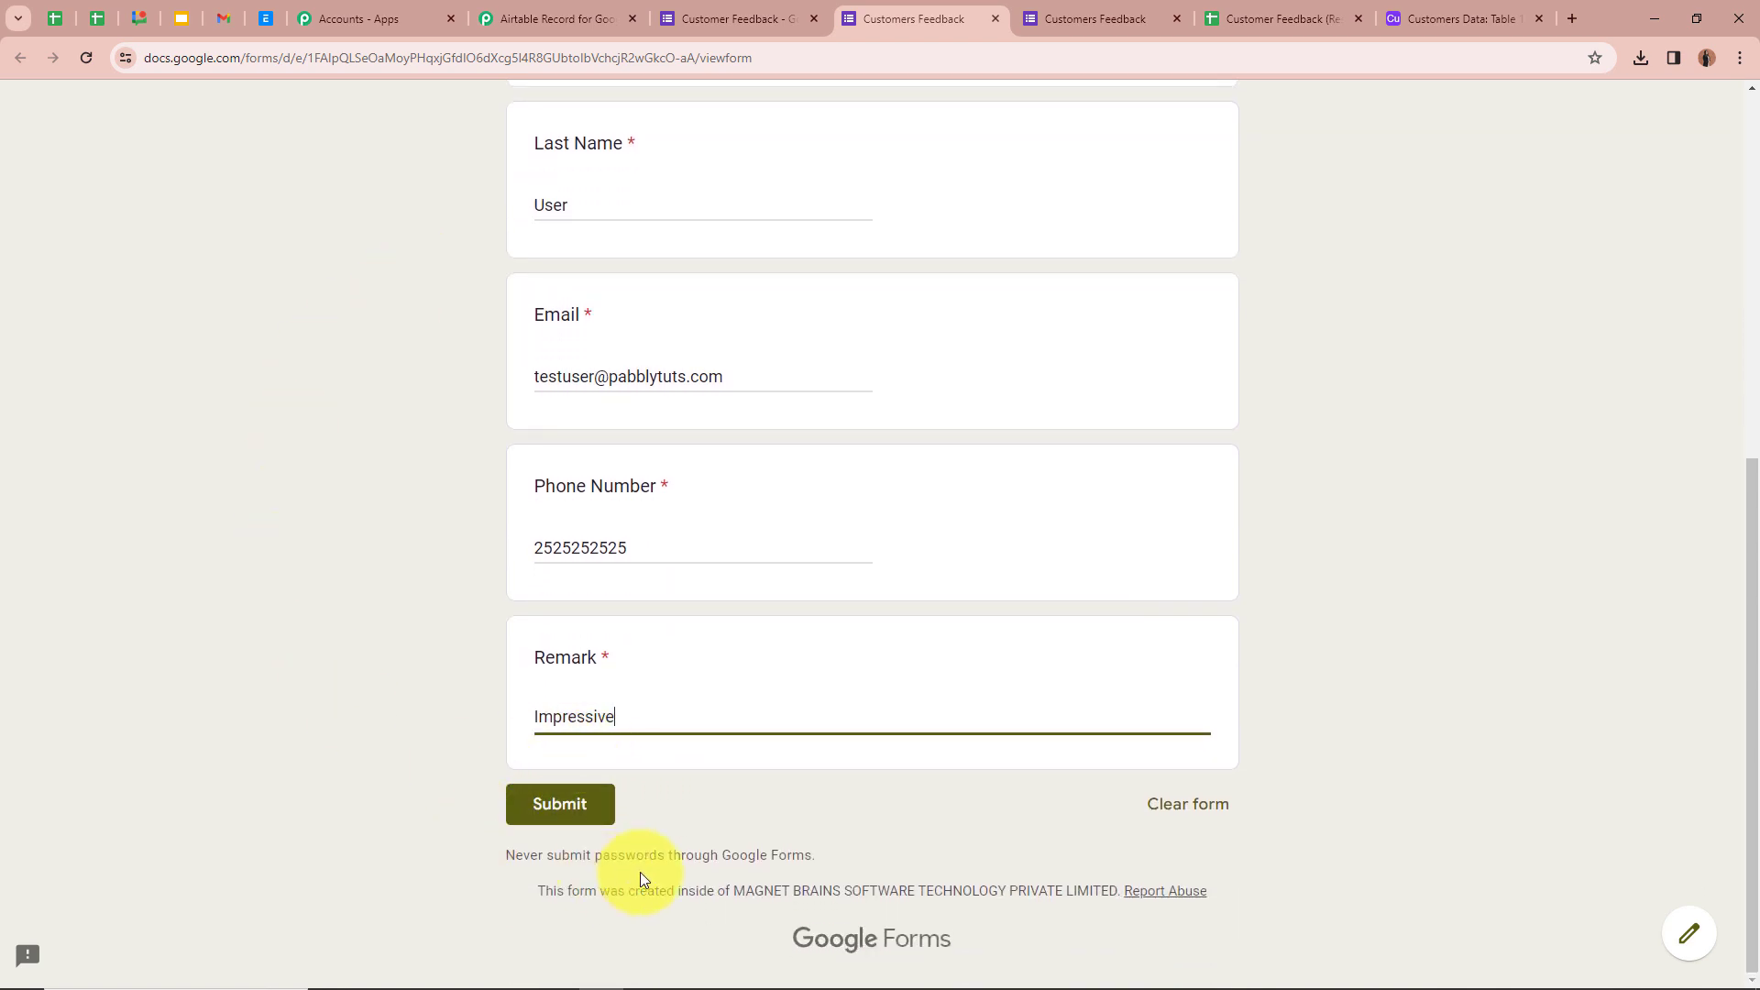
pyautogui.click(553, 805)
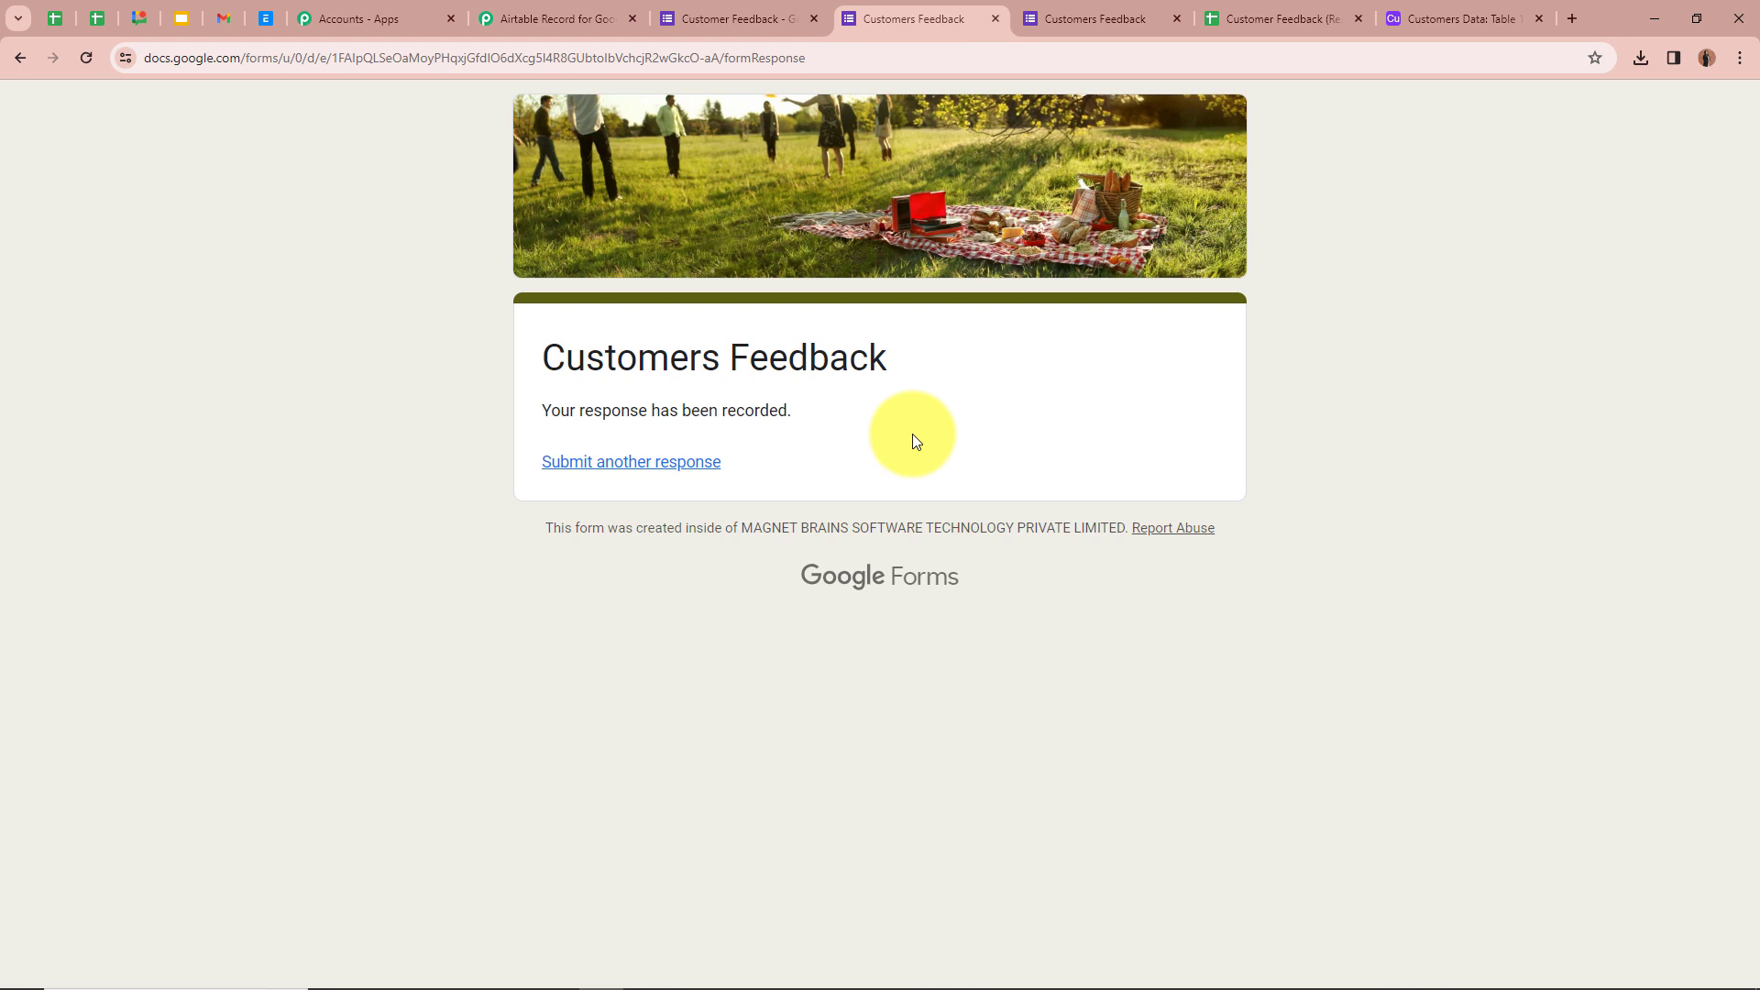
pyautogui.hotkey('ctrl', '9')
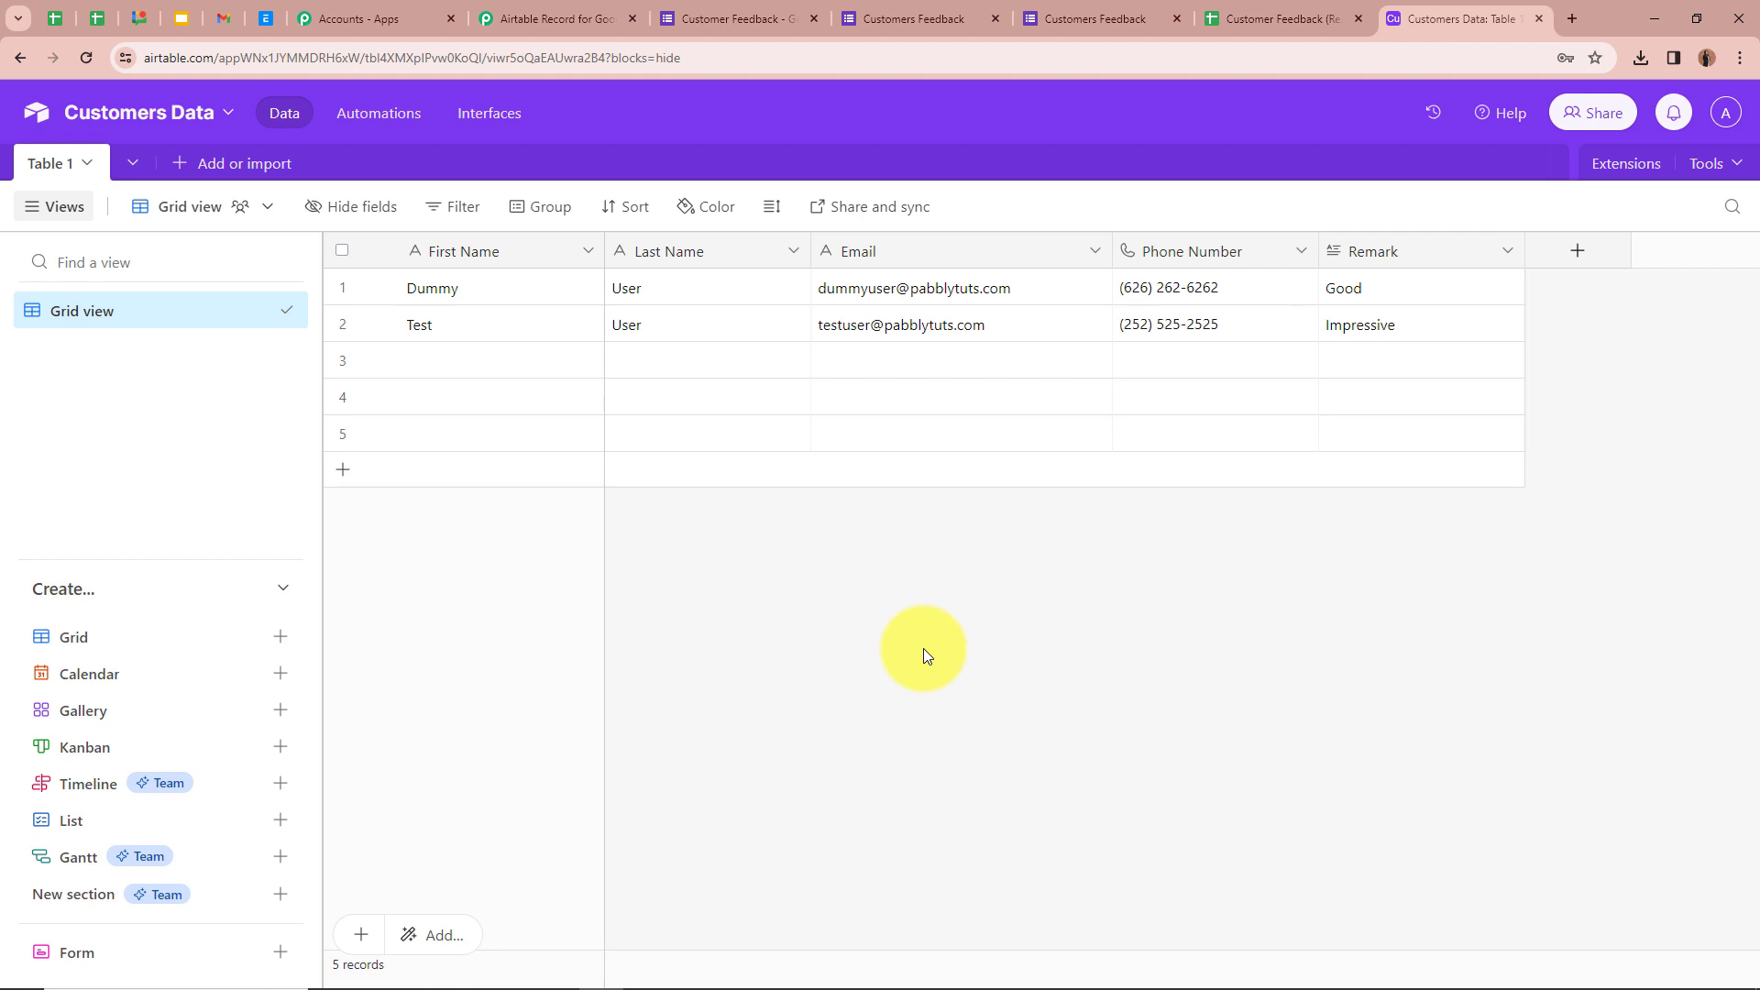
# - Return to the Pabbly Connect workflow after confirming the Impressive record in Table 1
pyautogui.click(555, 18)
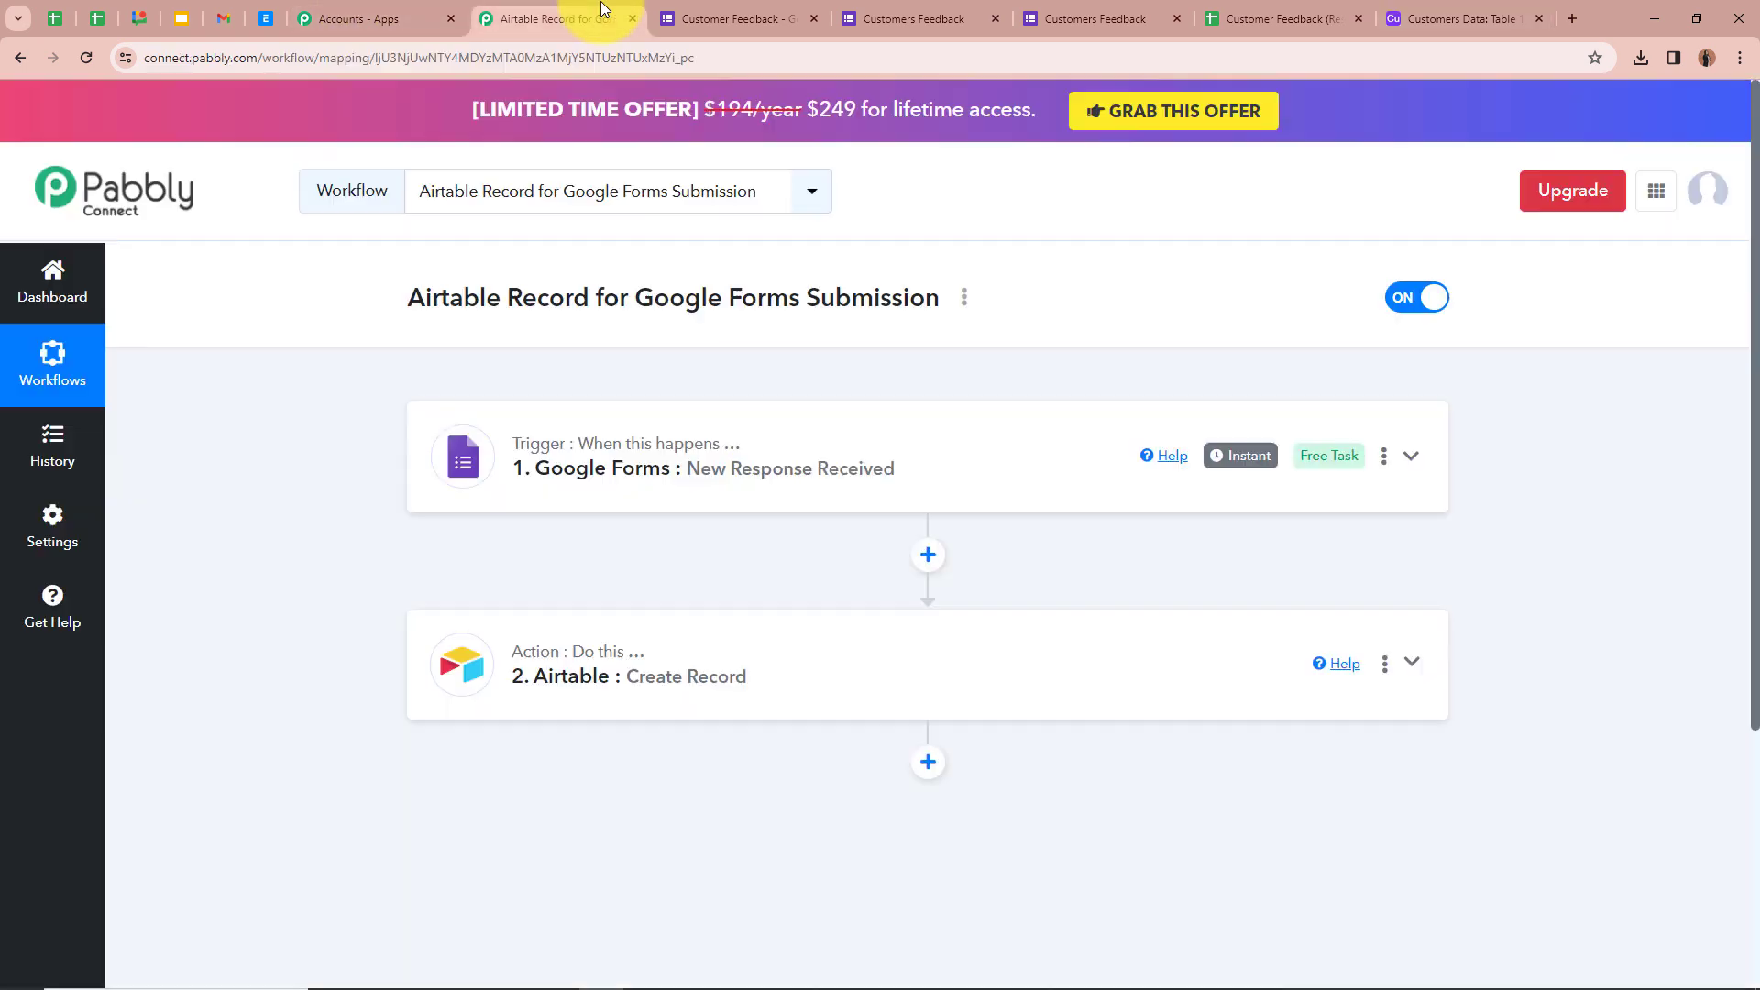